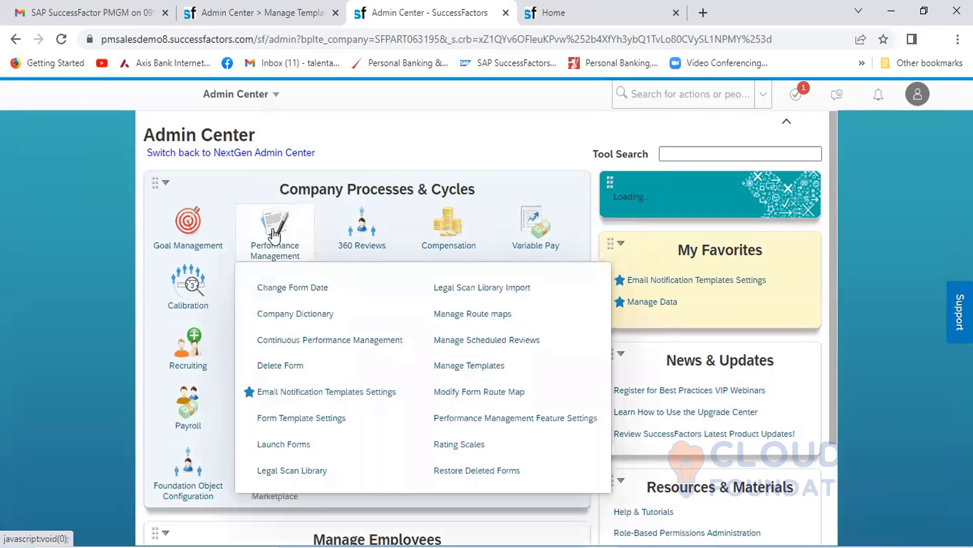
- Open Launch Forms for Performance Management and browse the available form templates
left_click(284, 442)
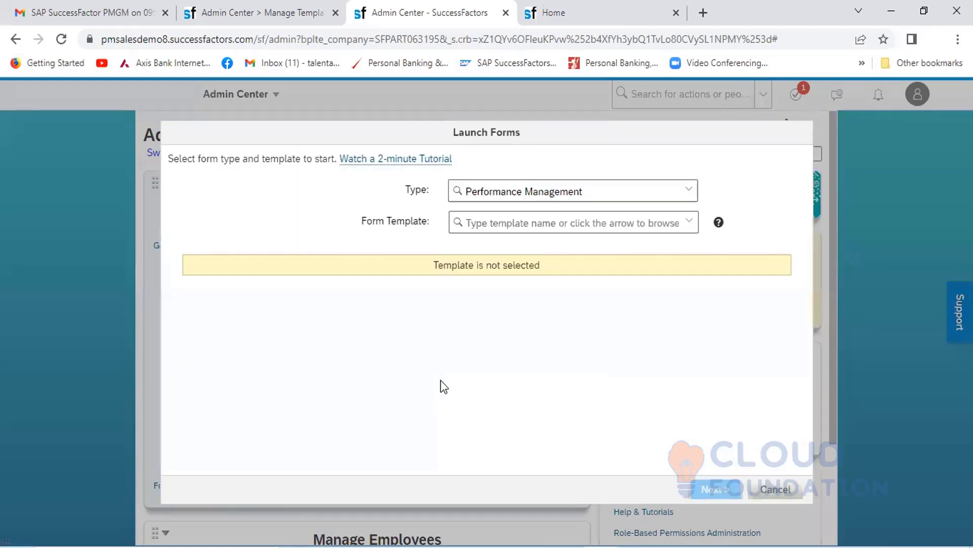
left_click(690, 224)
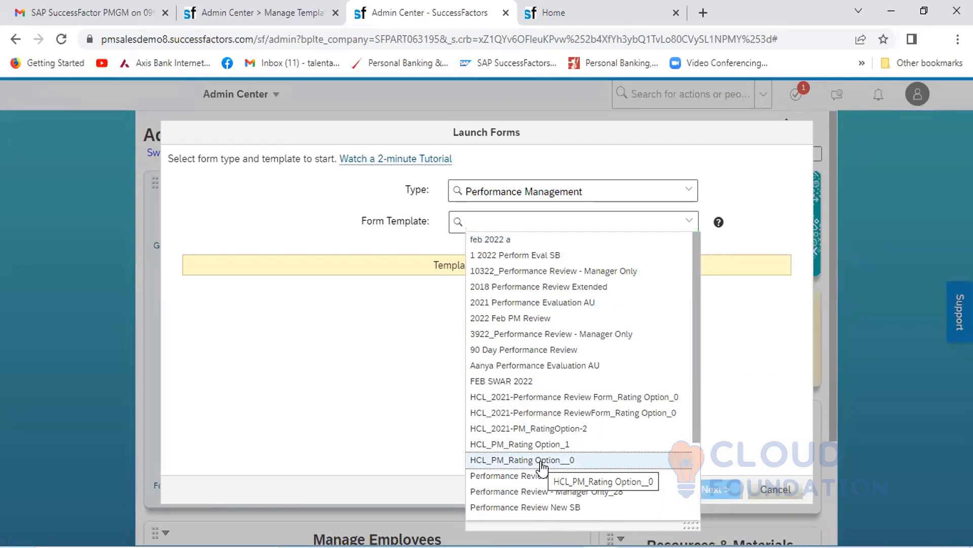
- Switch to the Home page and proxy as the employee by searching for their name and choosing the first match
left_click(582, 18)
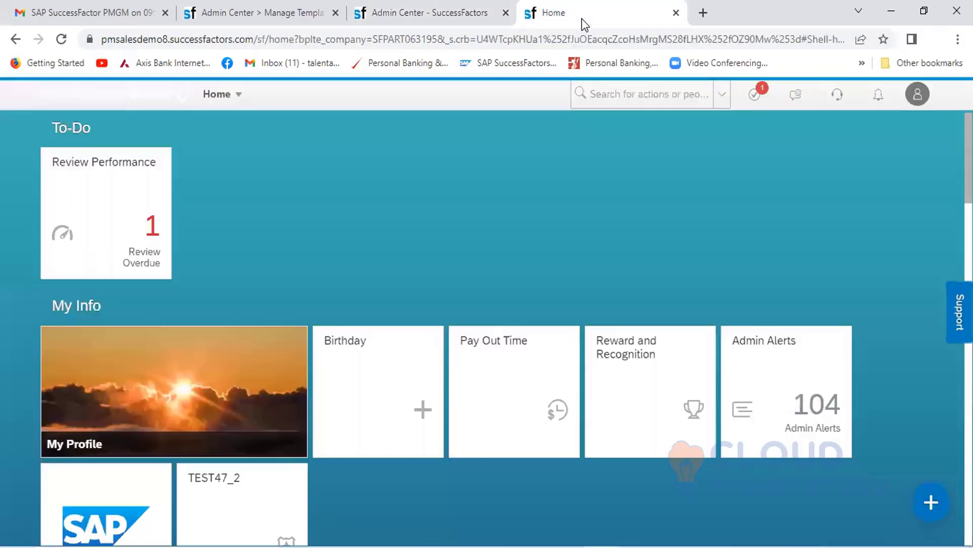
left_click(916, 96)
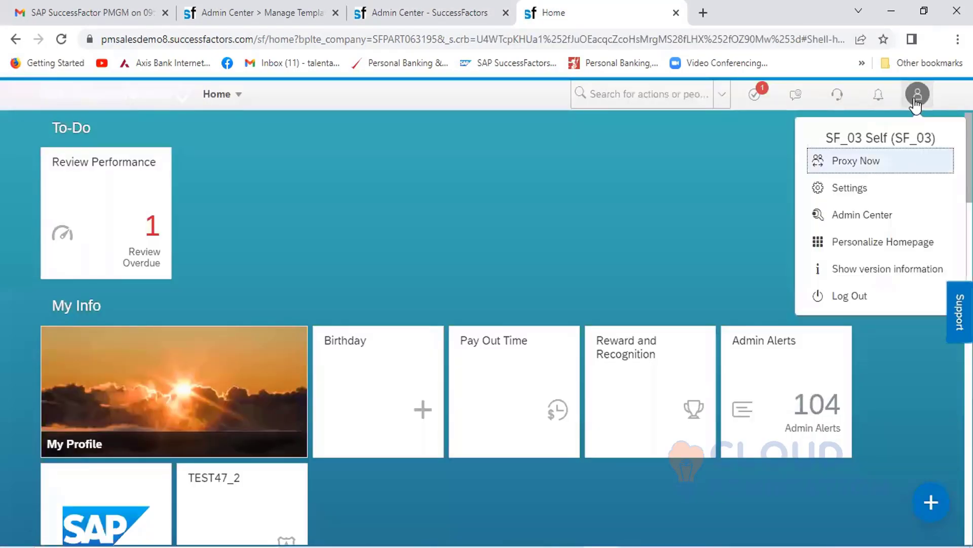
left_click(856, 161)
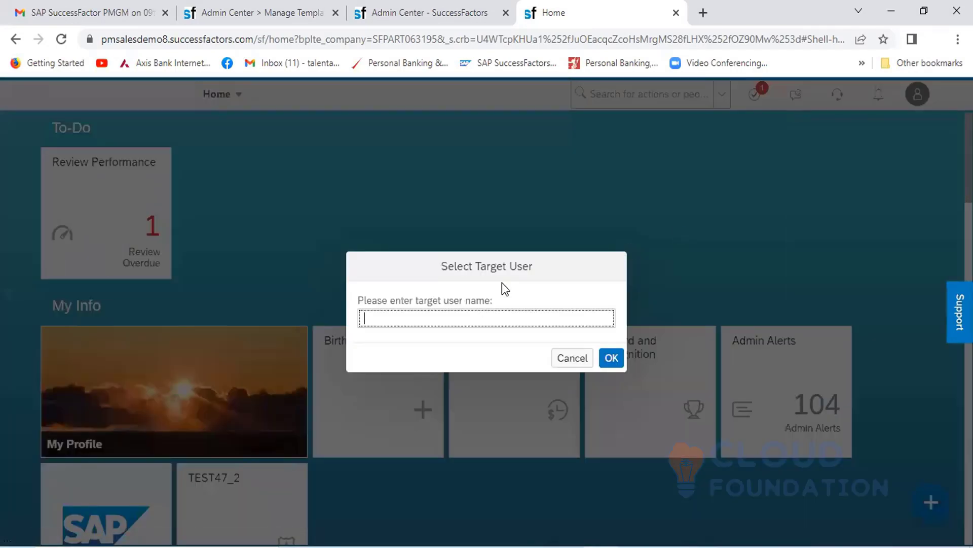
type("Ahmad")
left_click(448, 347)
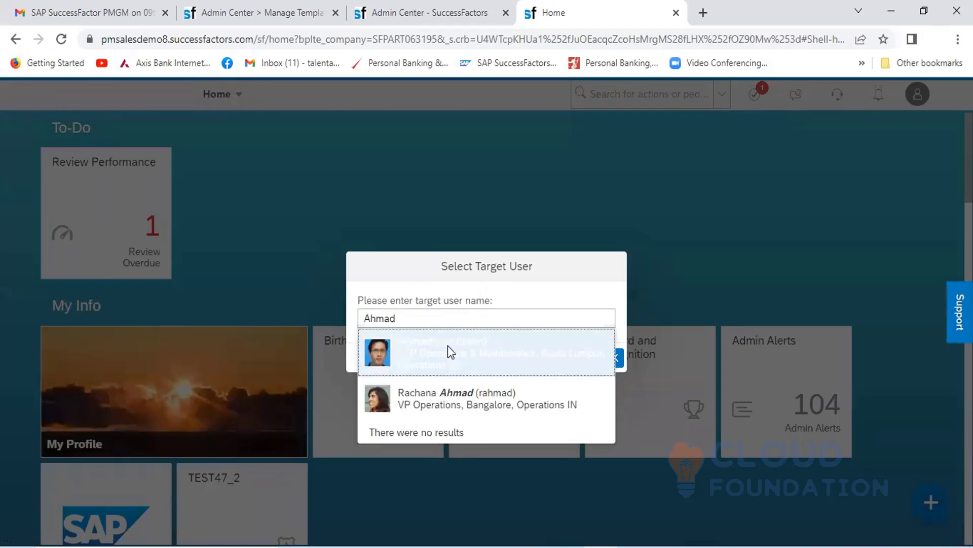
left_click(608, 356)
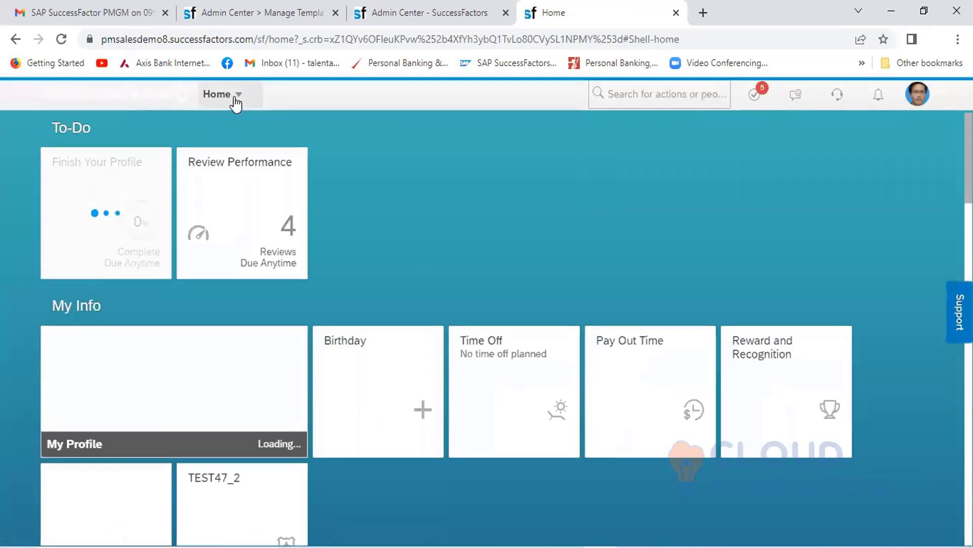
- Go to the Performances inbox and open the employee's HCL_PM_Rating Option__0 review form
left_click(235, 97)
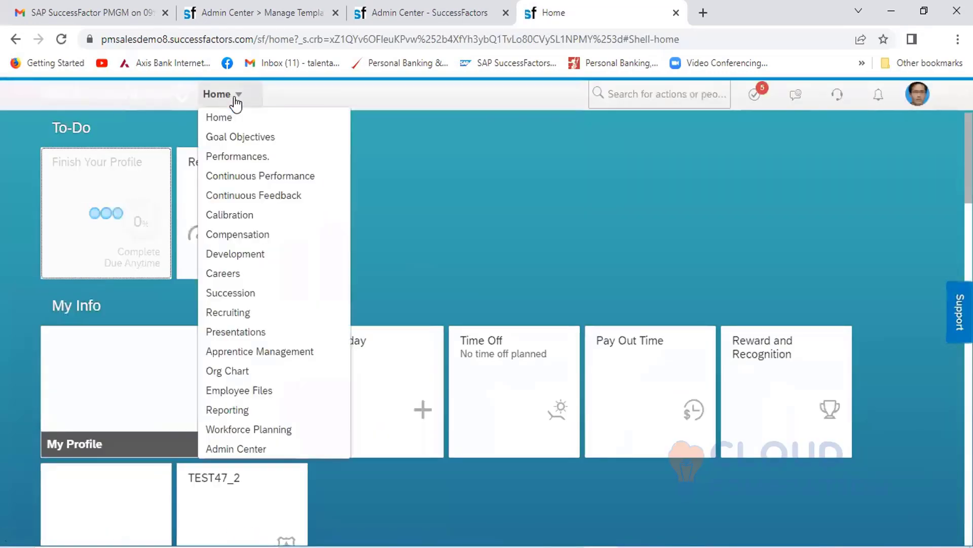
left_click(248, 157)
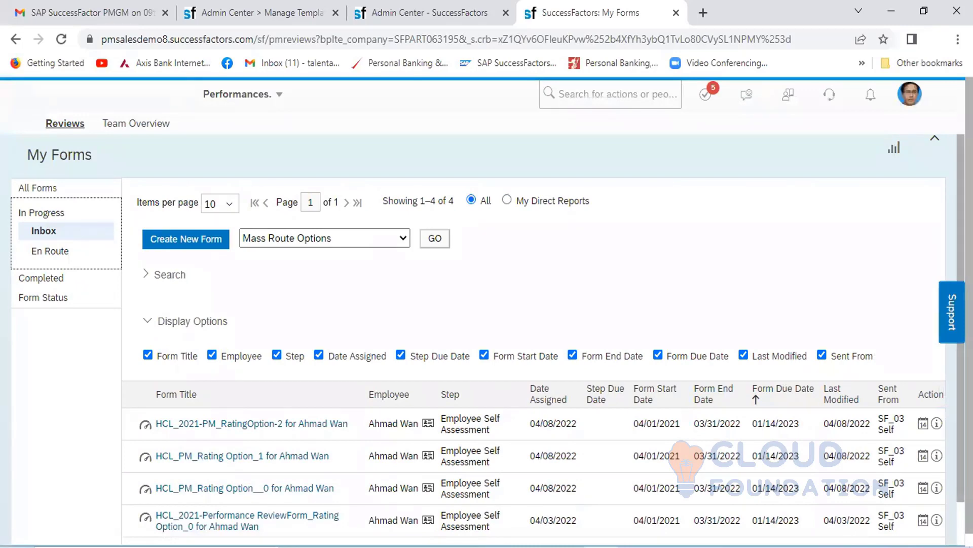
scroll(231, 450, "down", 1)
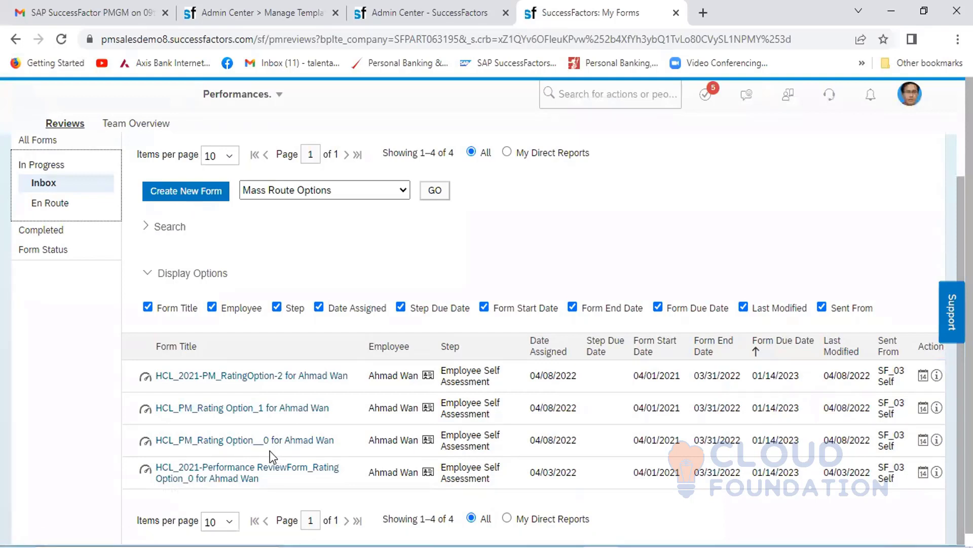
left_click(221, 441)
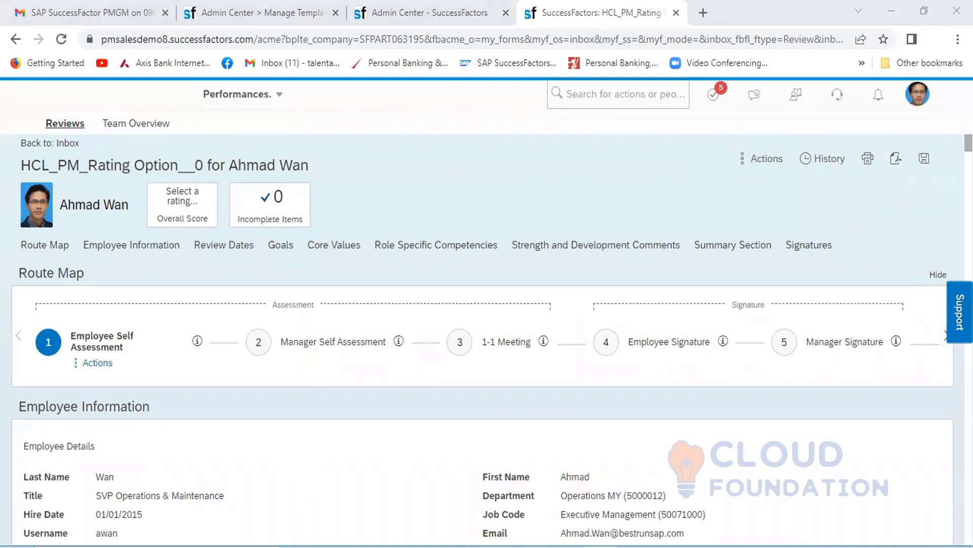
- In the Goals section, rate goal 1.1.1 Customer Re-Purchase two stars, Needs Development
scroll(482, 340, "down", 4)
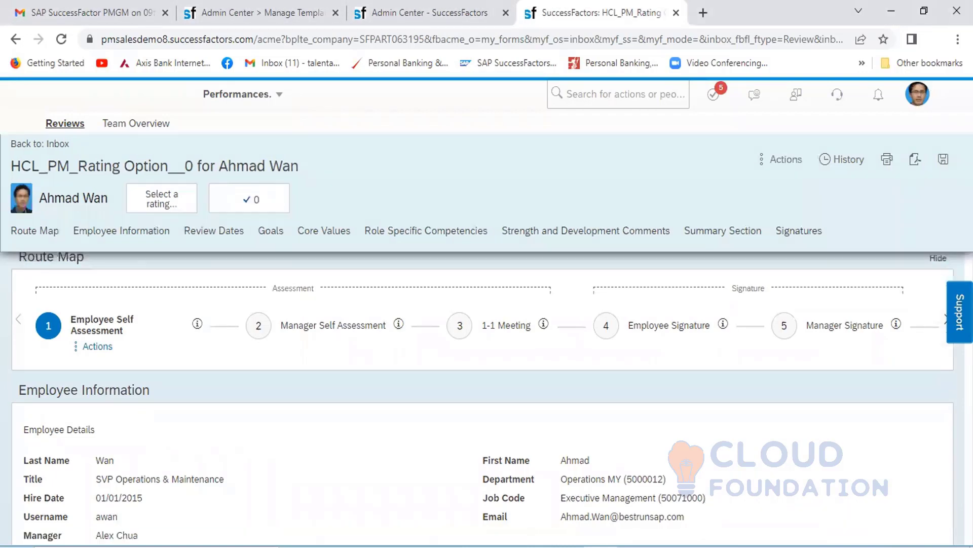
scroll(482, 340, "down", 2)
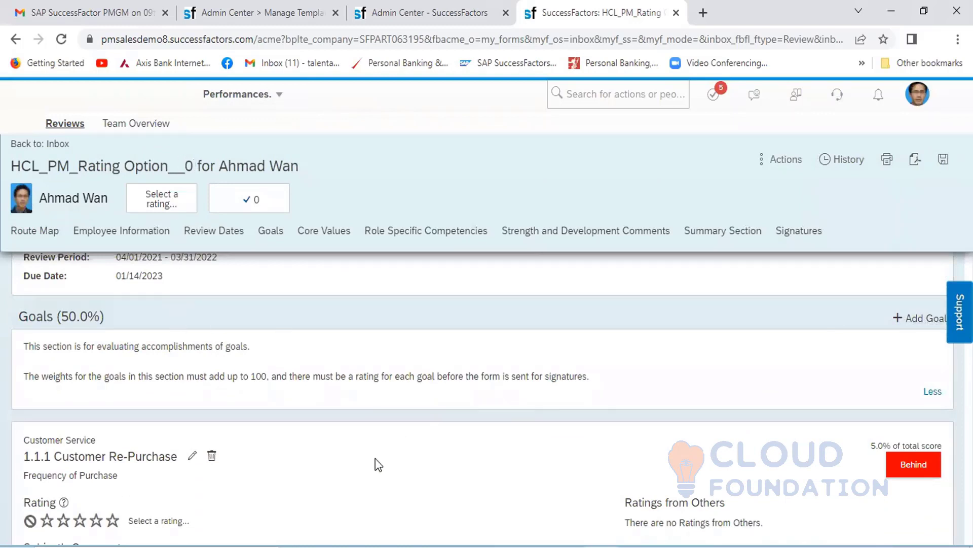
scroll(375, 458, "down", 3)
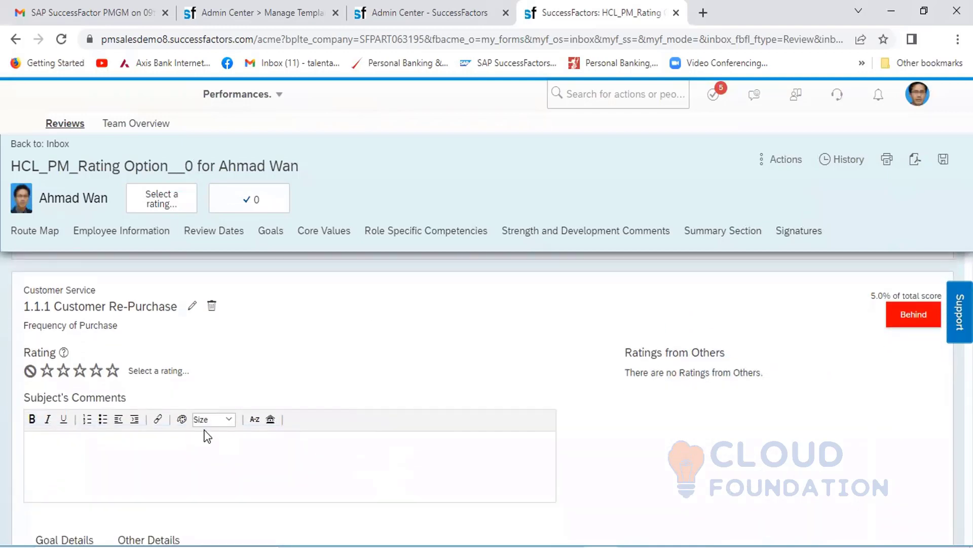
left_click(60, 374)
left_click(71, 377)
left_click(71, 377)
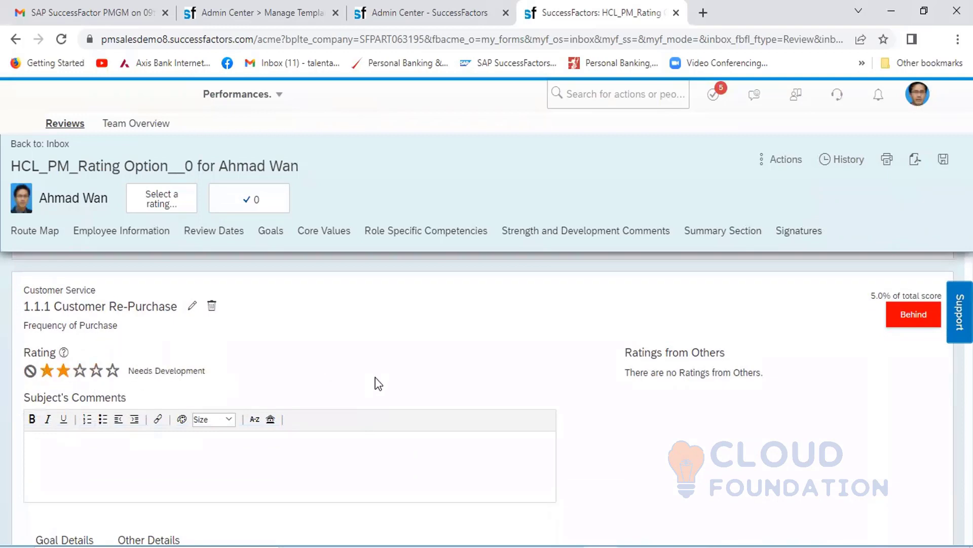
- Rate goal 1.2 Customer Satisfaction three stars, Meets Expectations
scroll(375, 377, "down", 1)
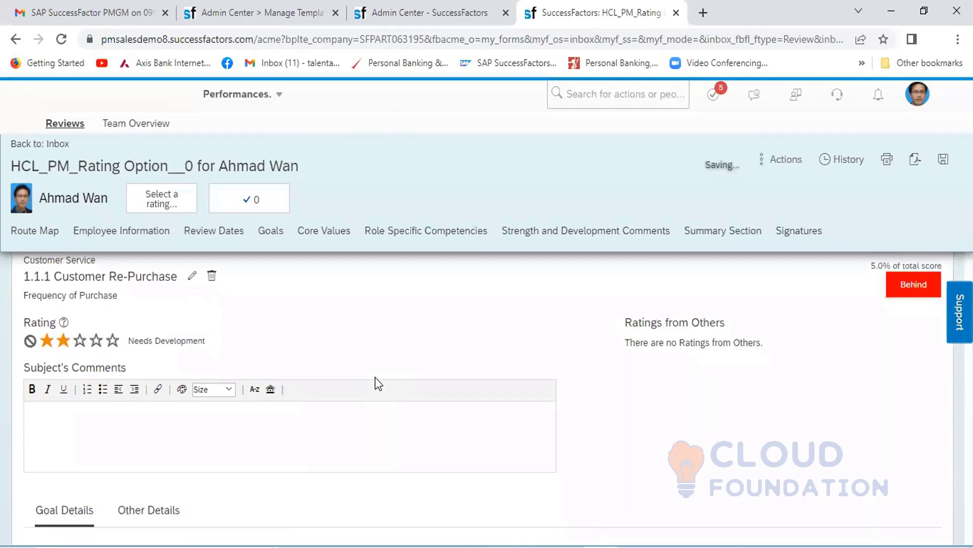
scroll(375, 377, "down", 4)
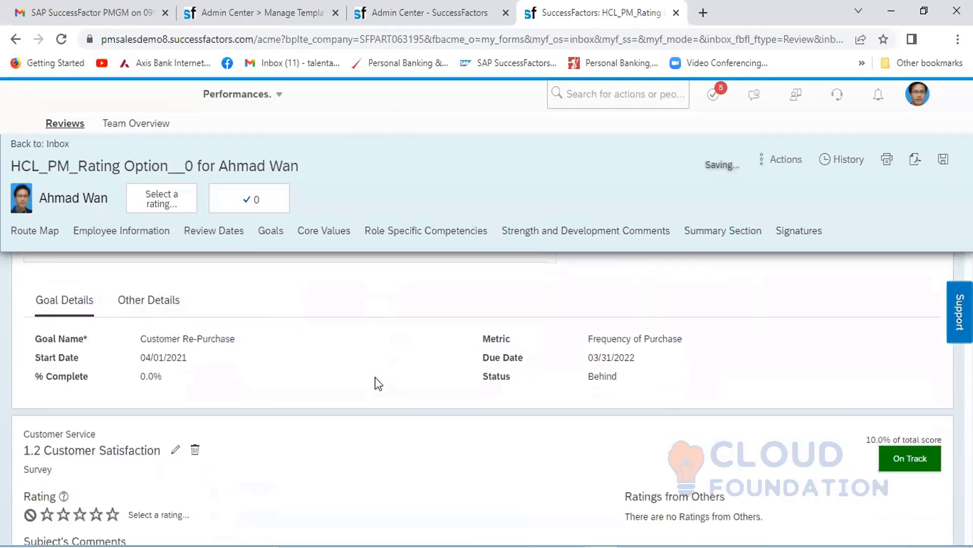
scroll(375, 378, "down", 2)
left_click(78, 423)
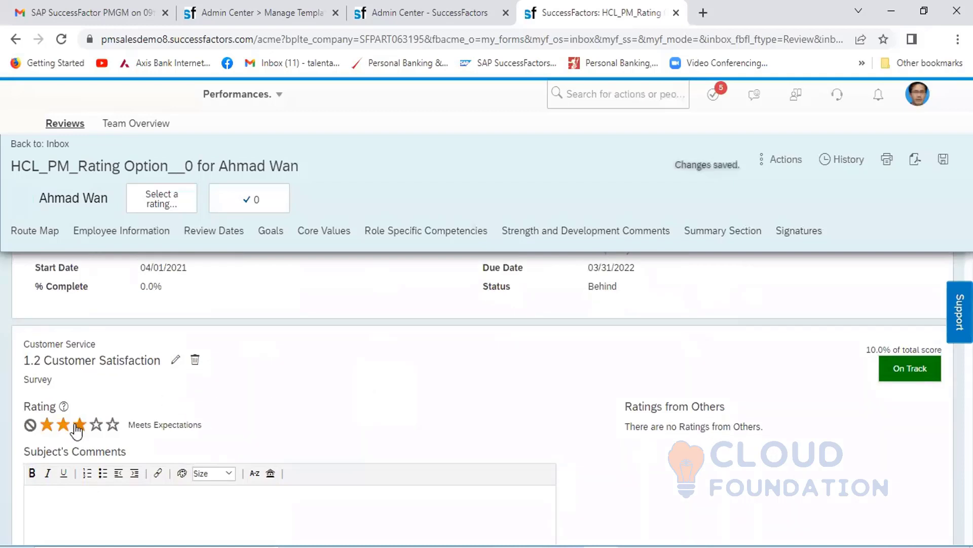
left_click(65, 425)
left_click(79, 425)
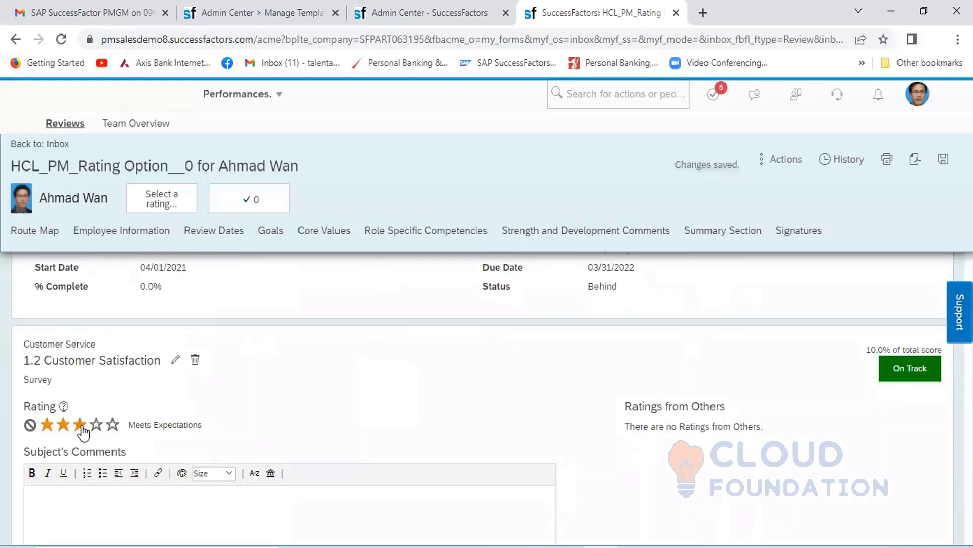
- Rate the Technical Knowledge goal 2.1 New Skills four stars, Exceeds Expectations
scroll(397, 398, "down", 5)
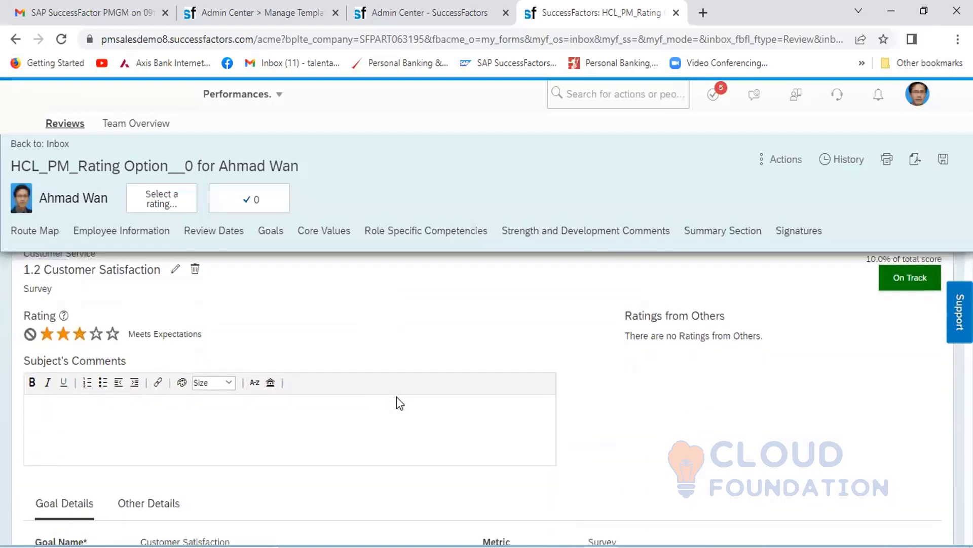
scroll(397, 398, "down", 3)
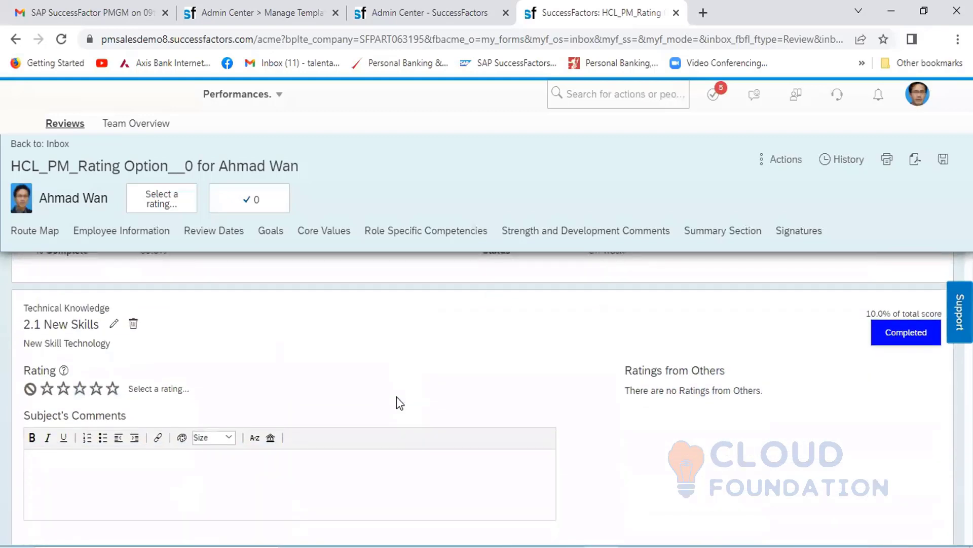
left_click(96, 390)
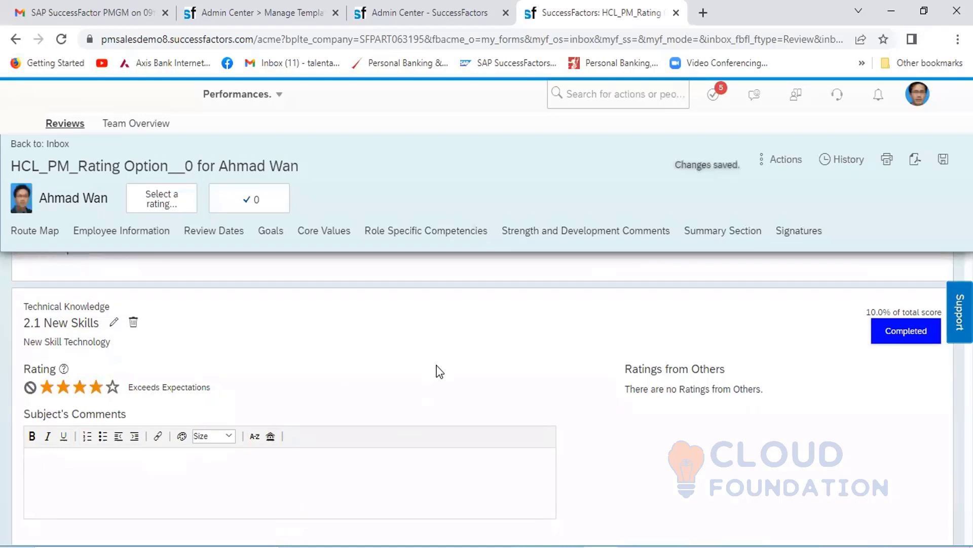
- Rate goal 2.2 Certification four stars, Exceeds Expectations, and goal 2.3 Internal Training three stars, Meets Expectations
scroll(437, 366, "down", 2)
scroll(437, 366, "down", 5)
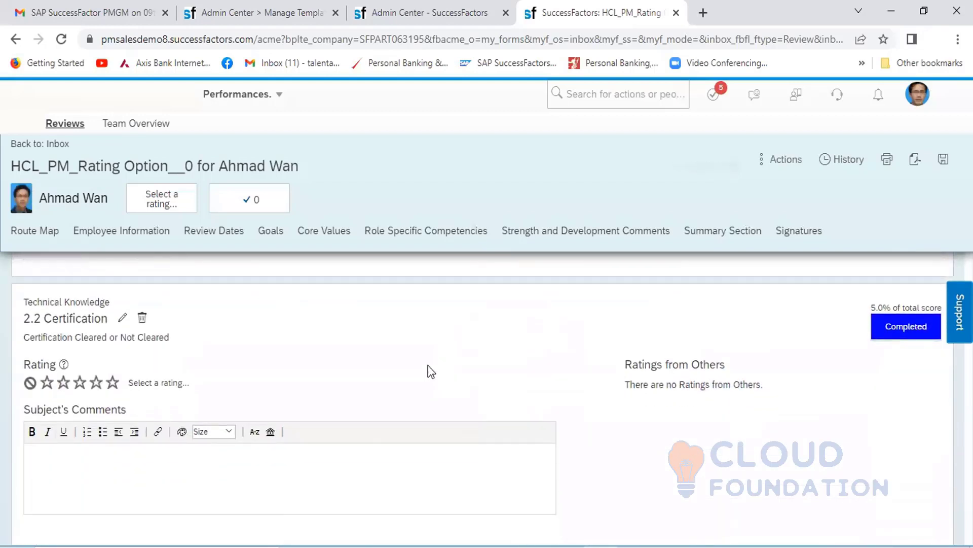
left_click(97, 382)
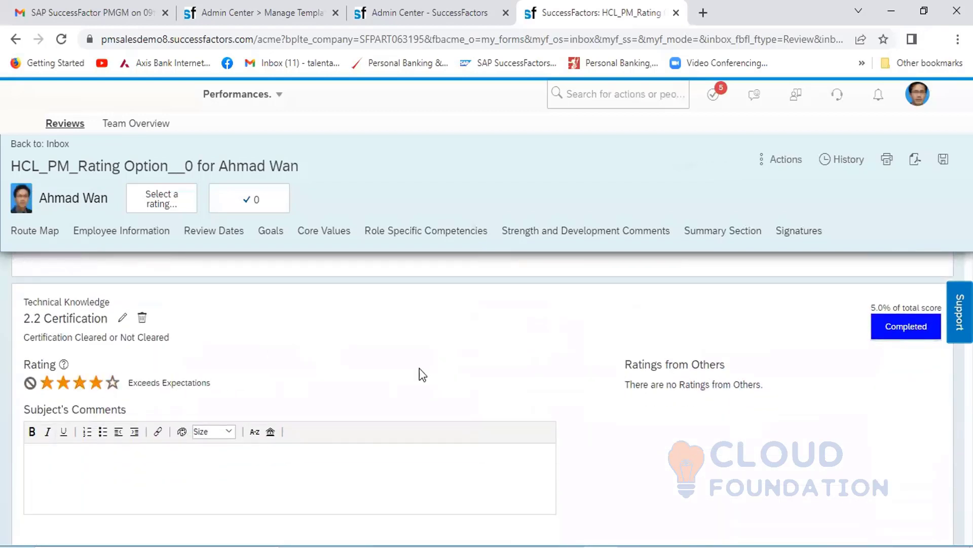
scroll(453, 375, "down", 5)
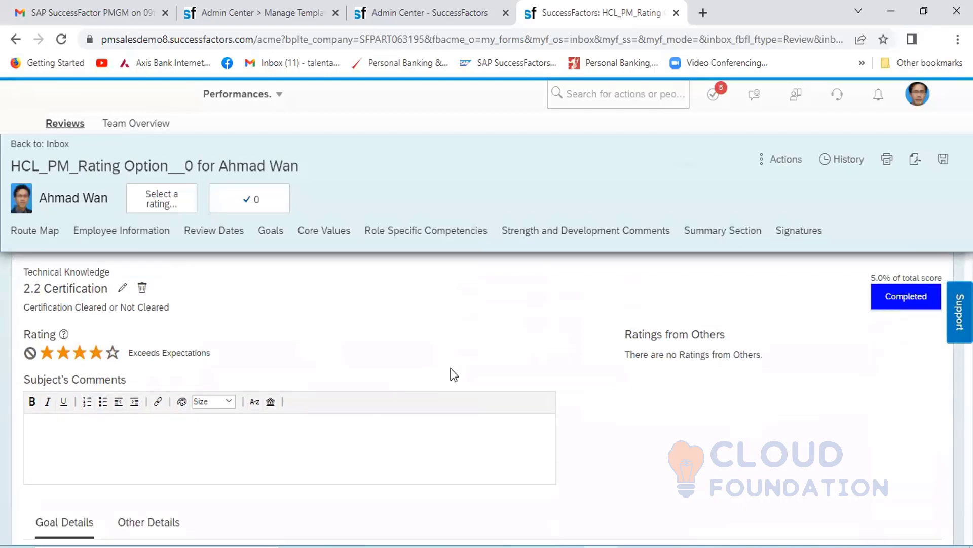
left_click(80, 466)
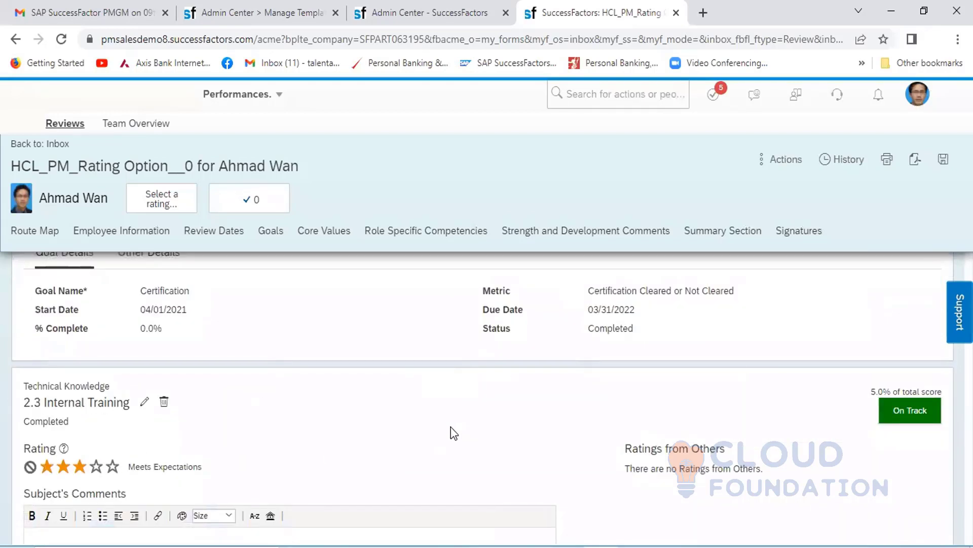
- Rate both Performance goals, 3.1 on stock and margin performance and 3.2 Resolving Issue, four stars each, Exceeds Expectations
scroll(453, 430, "down", 5)
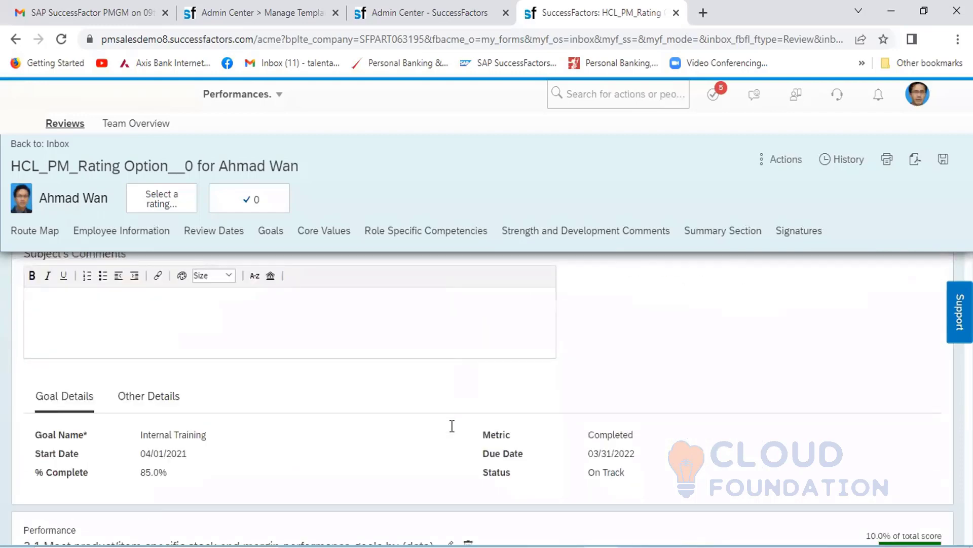
scroll(451, 427, "down", 4)
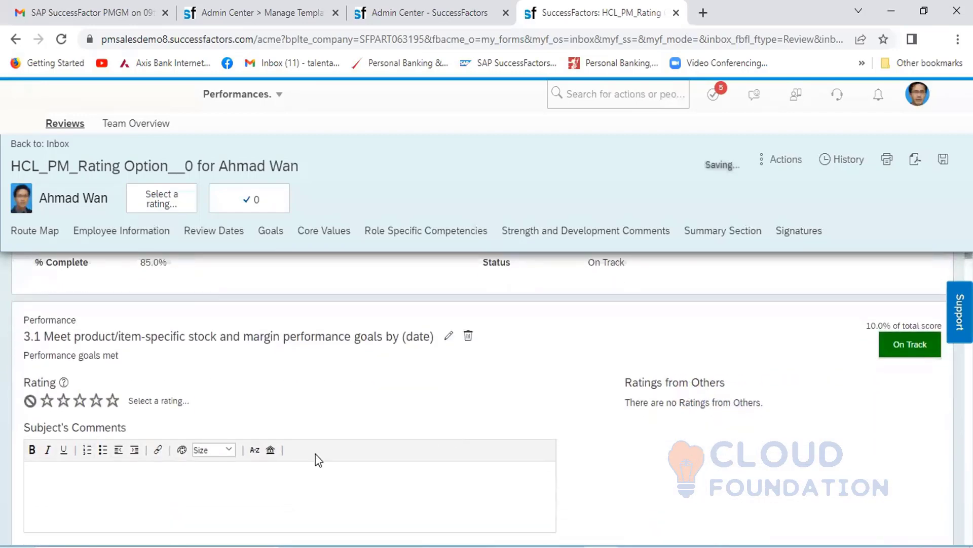
left_click(96, 402)
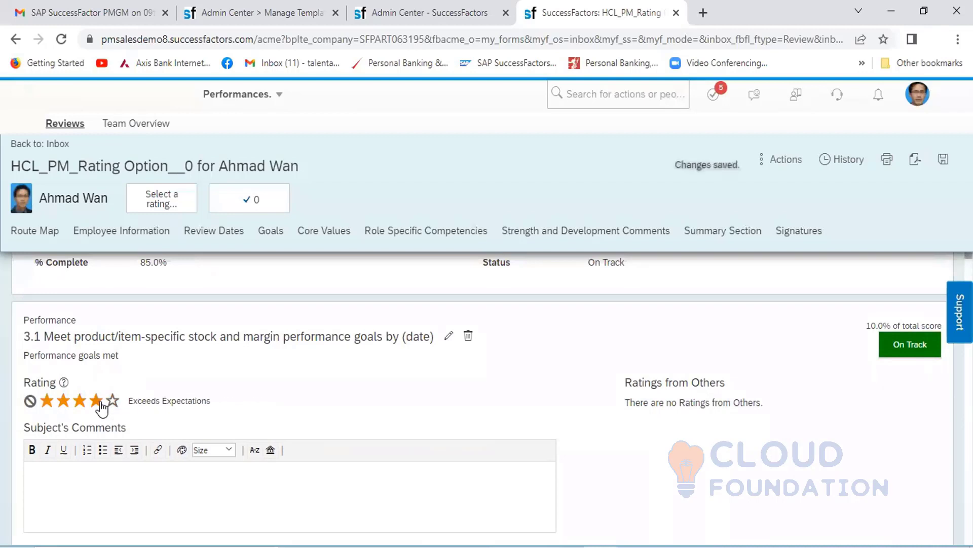
scroll(368, 386, "down", 1)
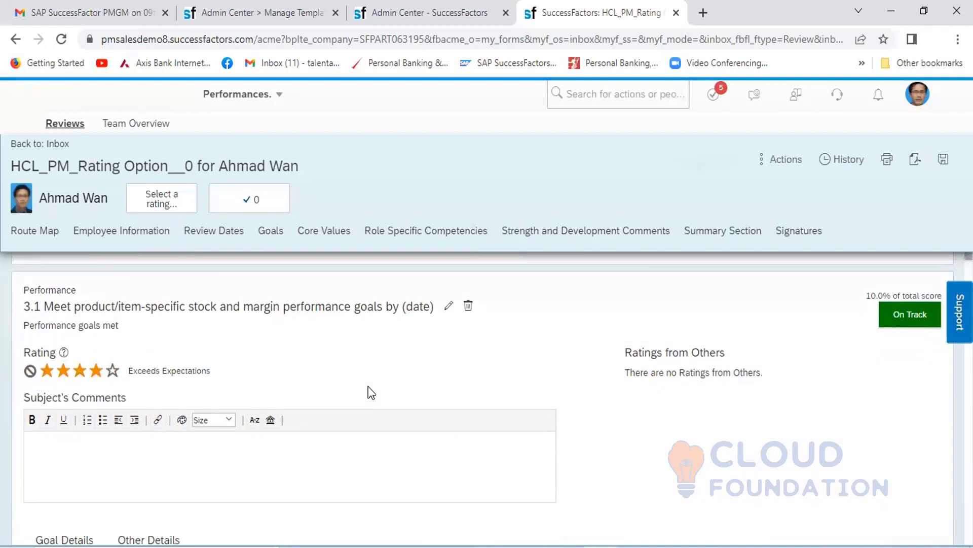
scroll(372, 393, "down", 5)
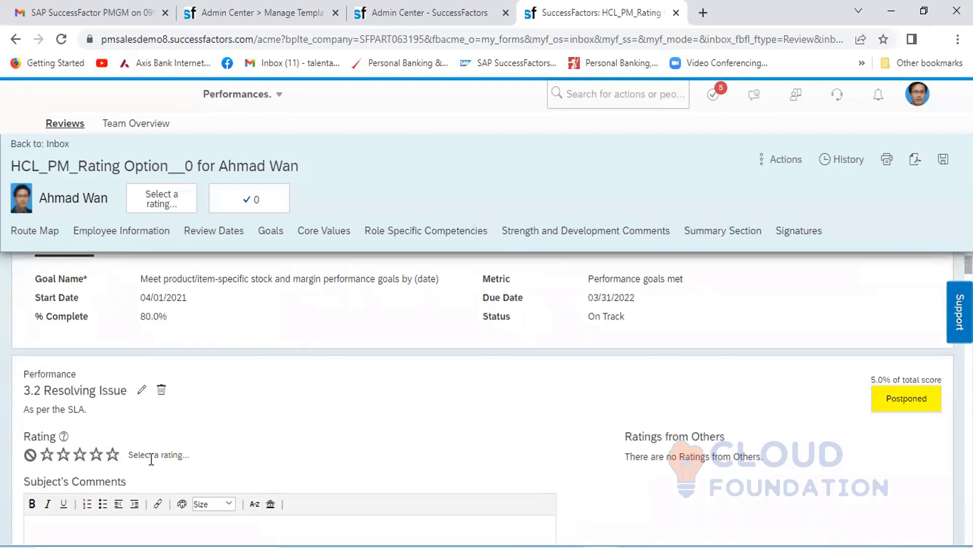
left_click(97, 458)
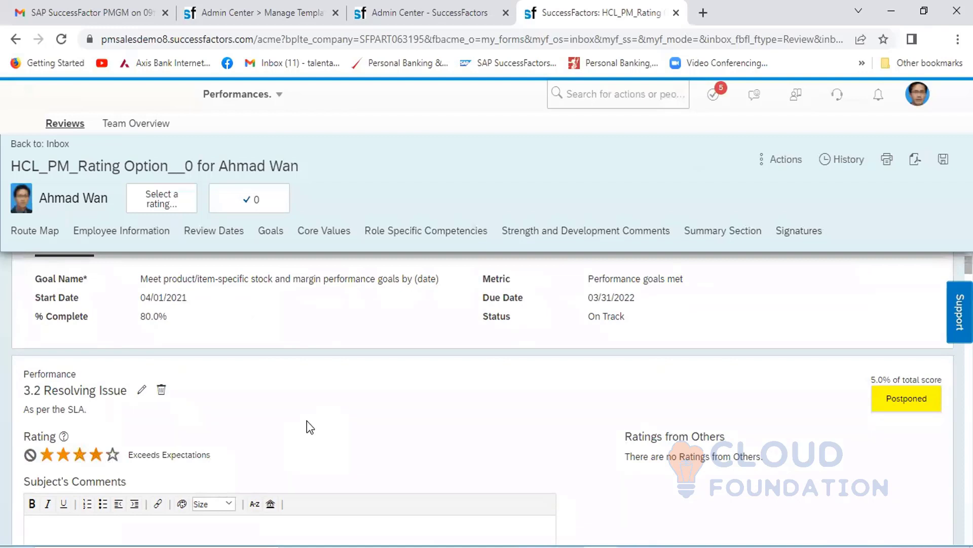
- In the Core Values section, set the second rating of the DEMO LIBRARY 1 competency to three stars, Meets Expectations
scroll(307, 421, "down", 3)
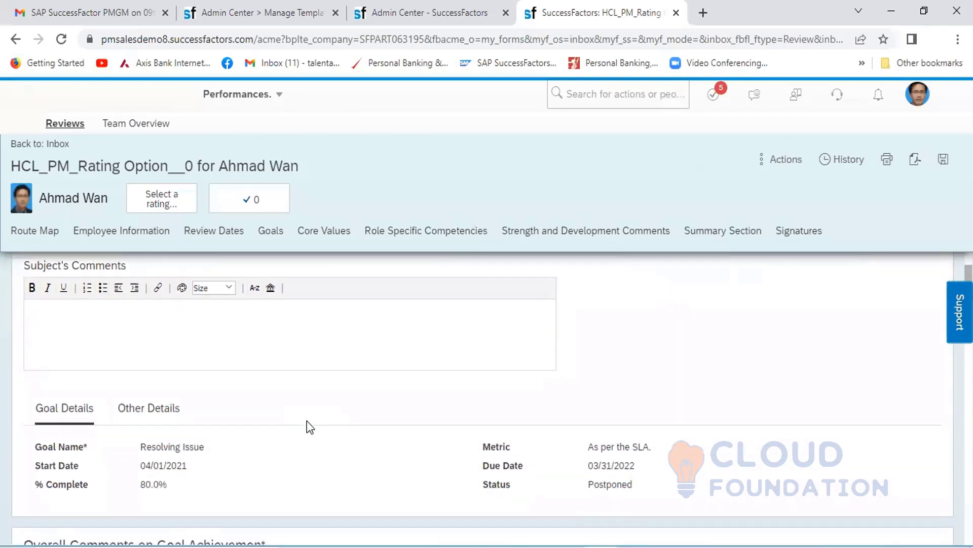
scroll(307, 421, "down", 6)
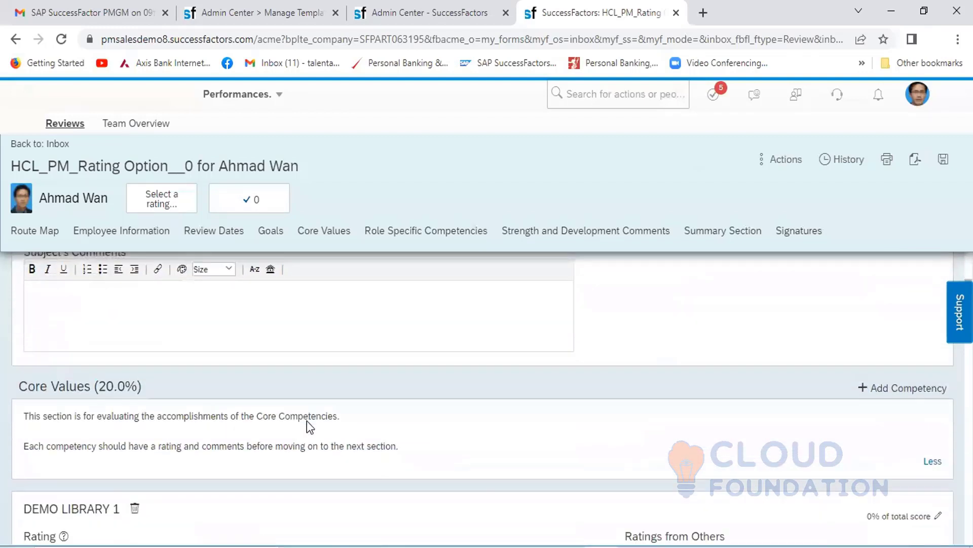
scroll(306, 421, "down", 3)
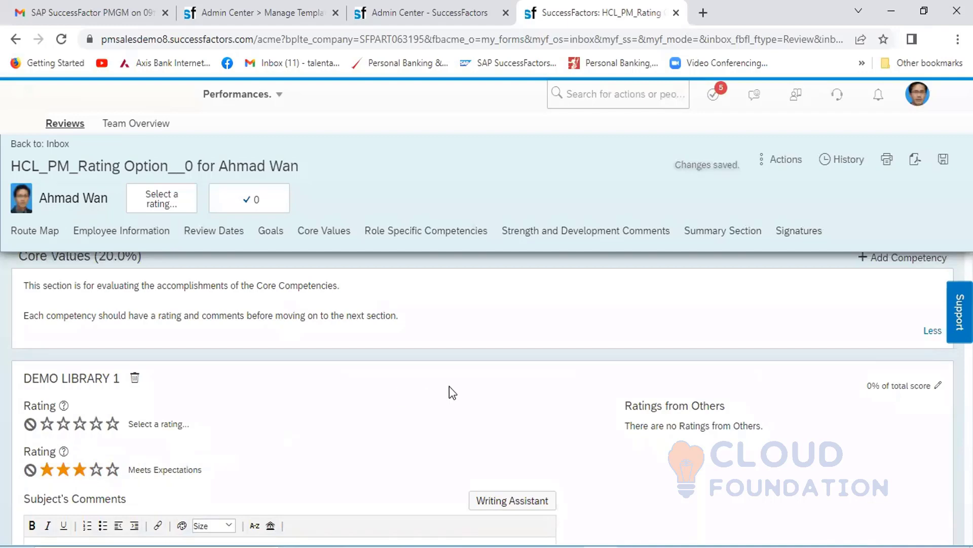
- Set the second rating of Acting Decisively to five stars, Substantially Exceeds Expectations, and of Acting Strategically to four stars, Exceeds Expectations
scroll(455, 385, "down", 5)
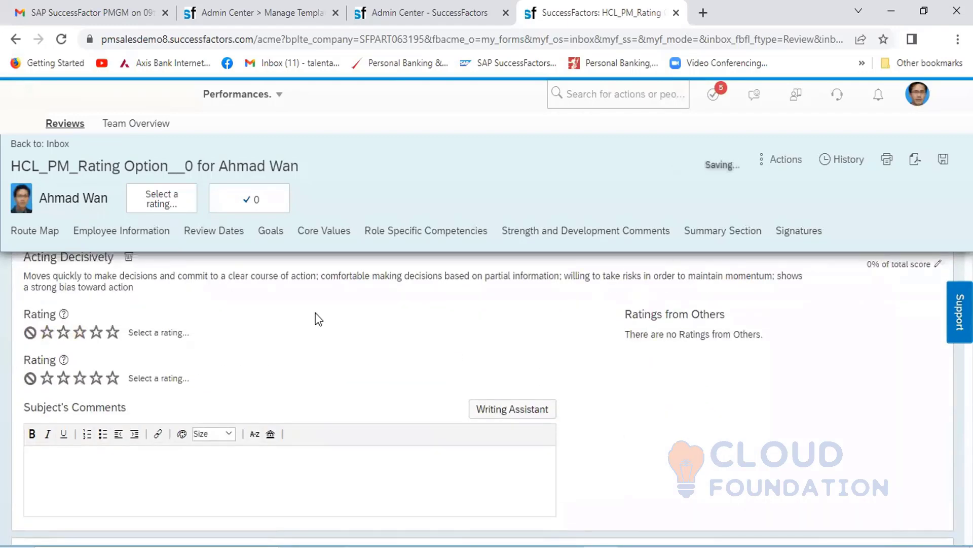
left_click(96, 379)
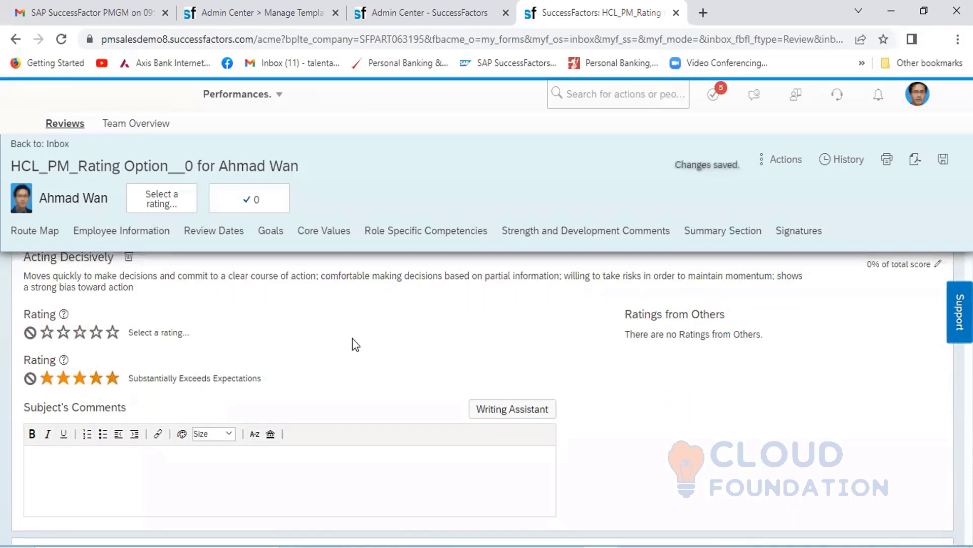
scroll(409, 341, "down", 1)
scroll(410, 336, "down", 4)
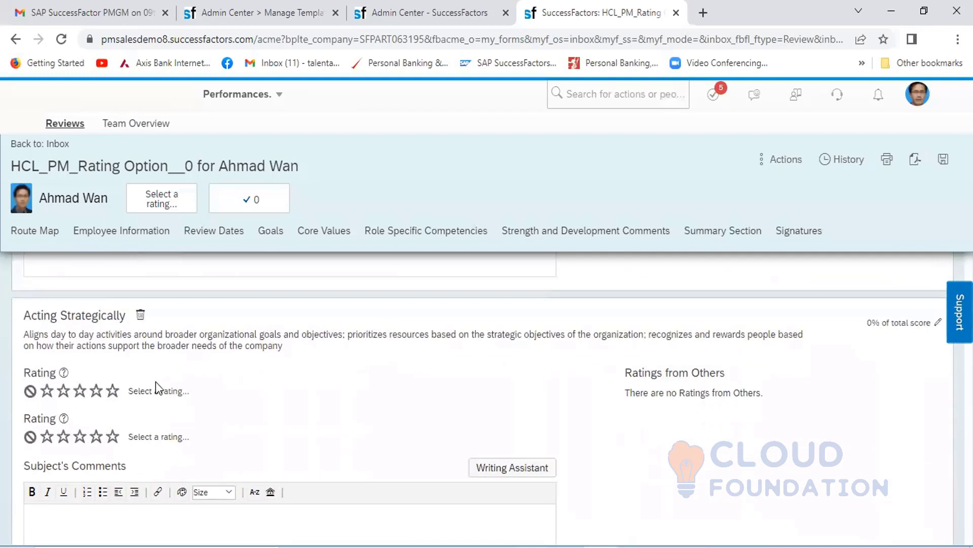
left_click(97, 436)
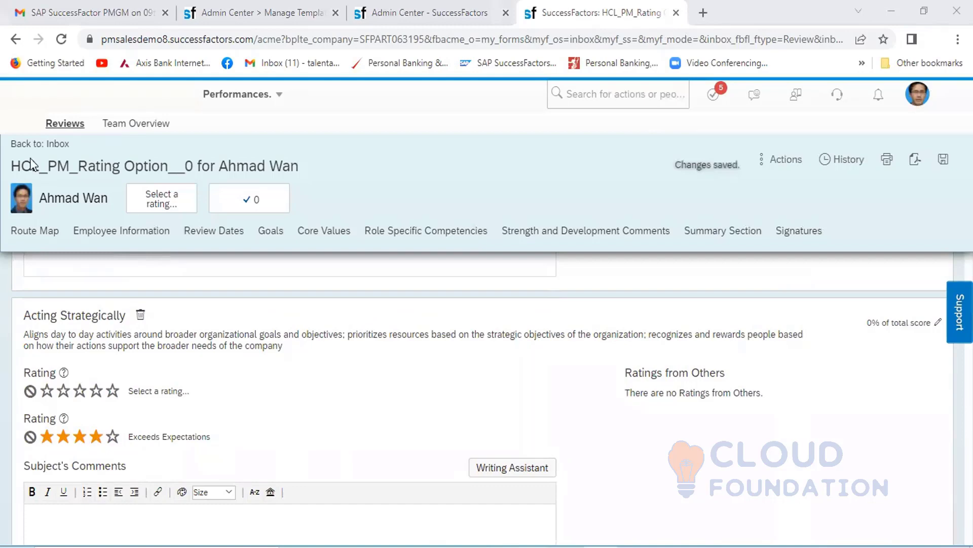
- Examine the rating box settings in the advanced options of the Core Values section in the HCL_PM_Rating Option__0 template
left_click(255, 15)
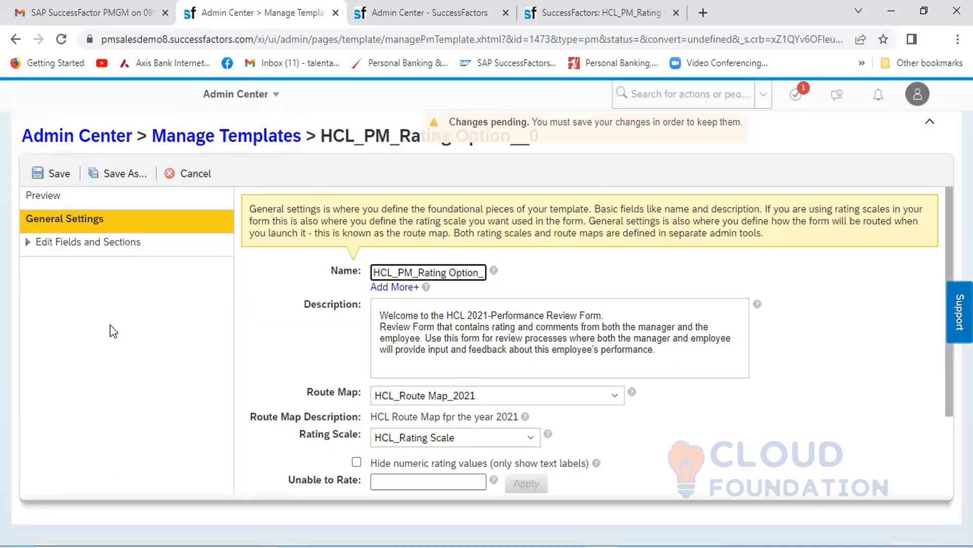
left_click(77, 243)
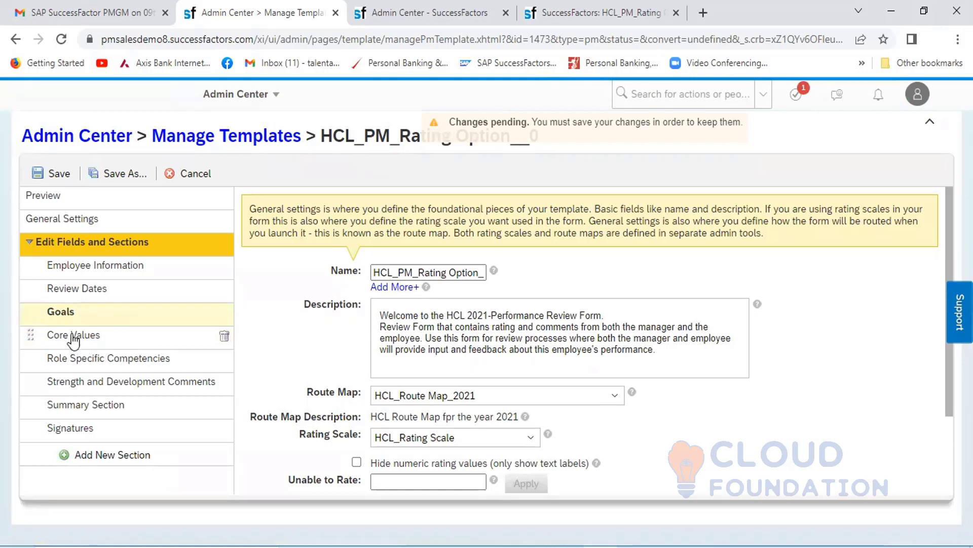
left_click(90, 340)
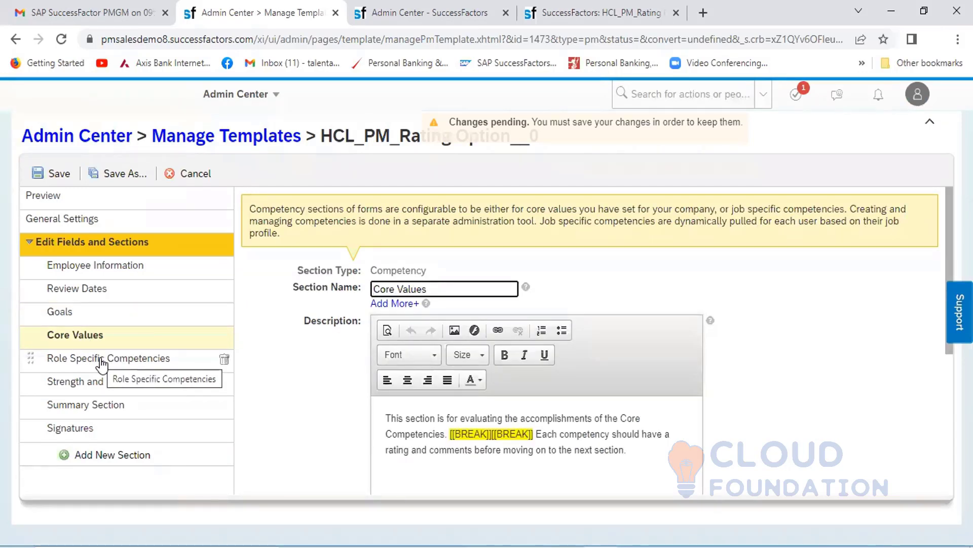
left_click(102, 360)
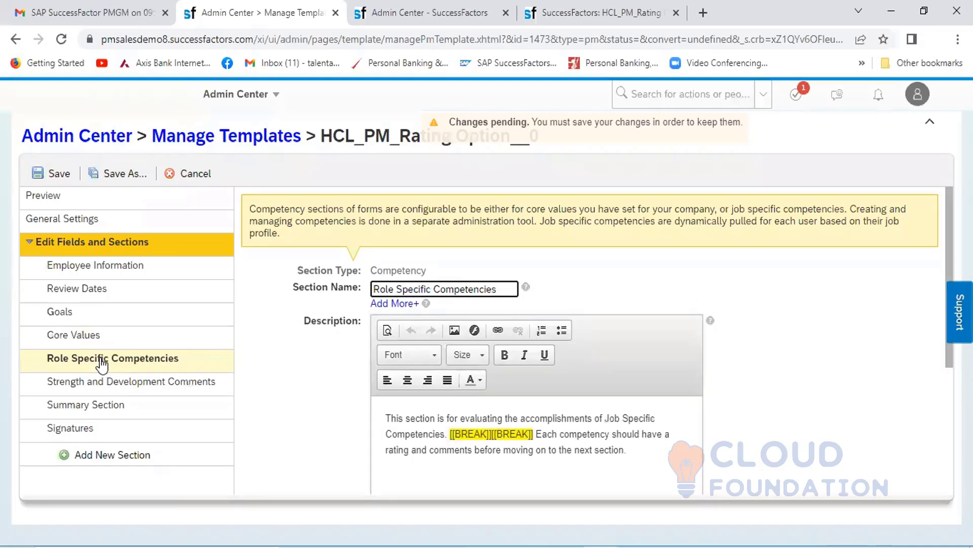
left_click(81, 337)
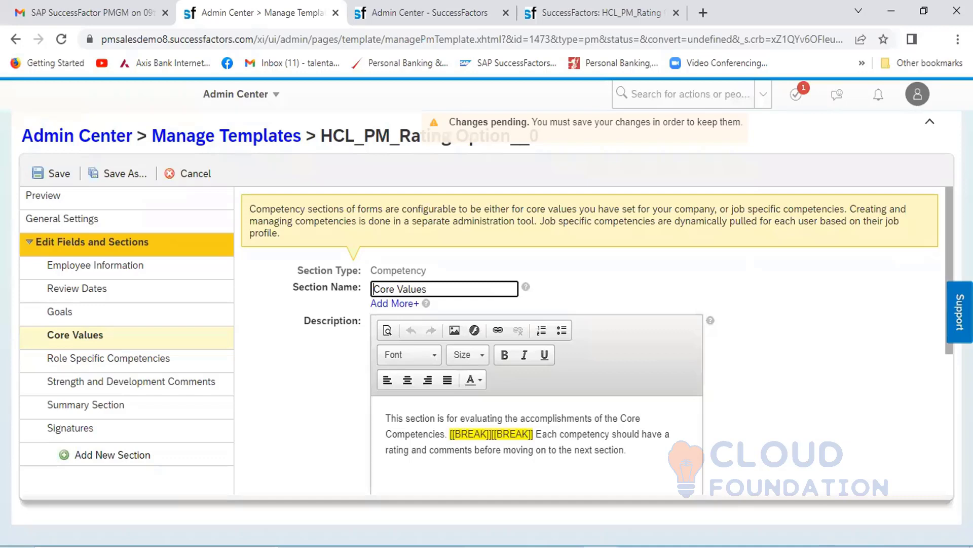
scroll(944, 360, "down", 5)
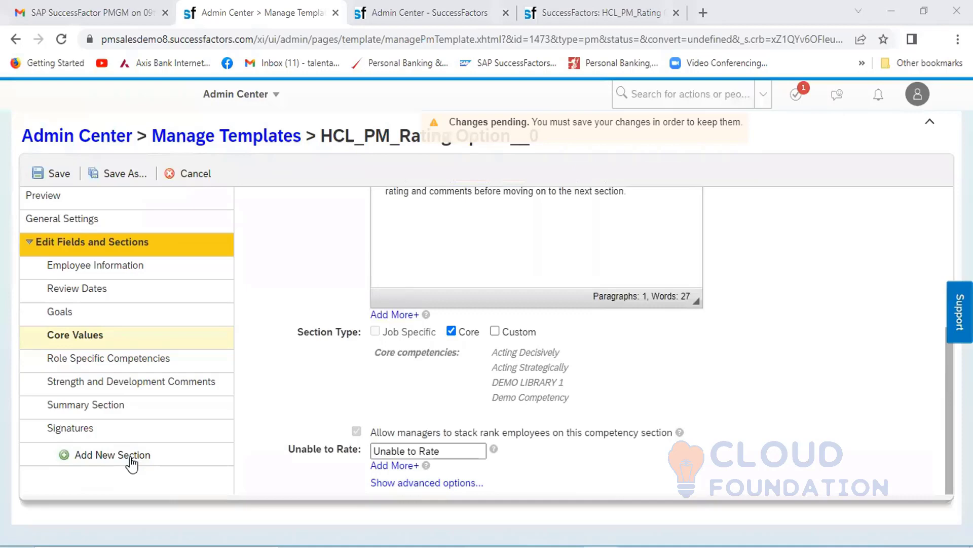
left_click(412, 483)
scroll(941, 294, "up", 5)
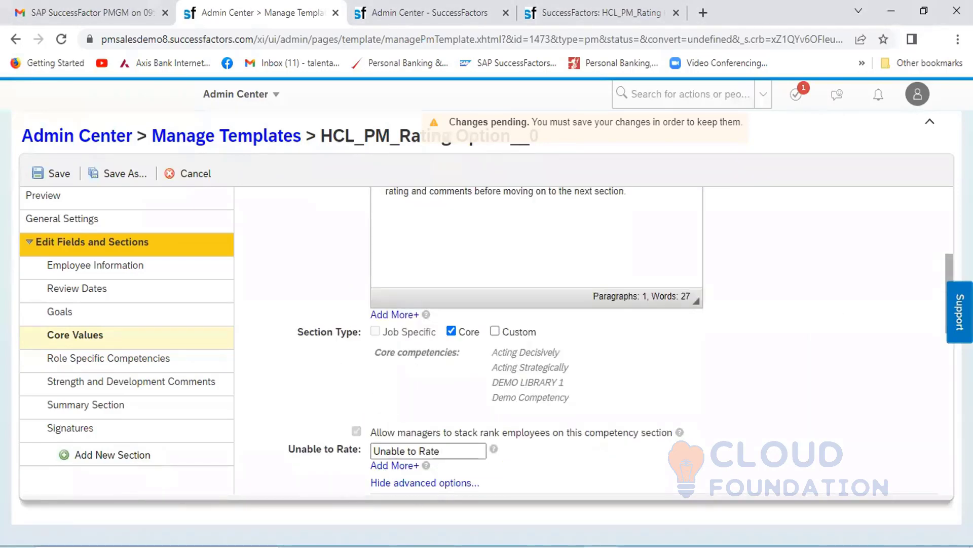
scroll(945, 296, "down", 6)
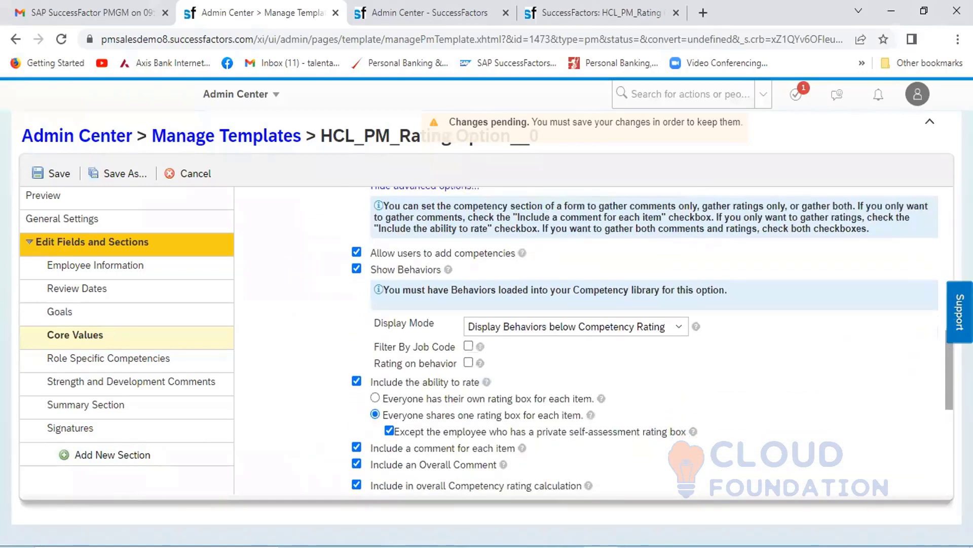
scroll(947, 359, "down", 1)
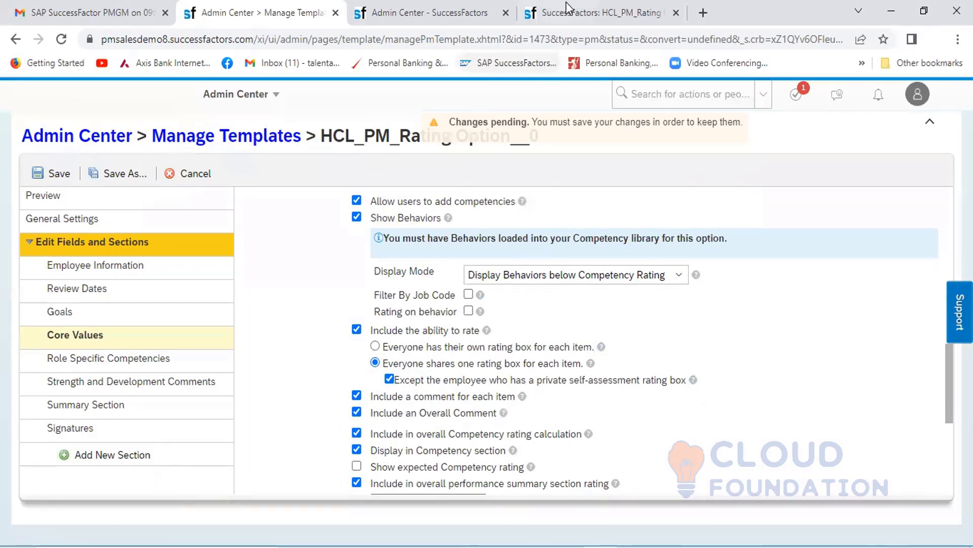
- Return to the employee's review form and set the second rating of Demo Competency to three stars
left_click(584, 11)
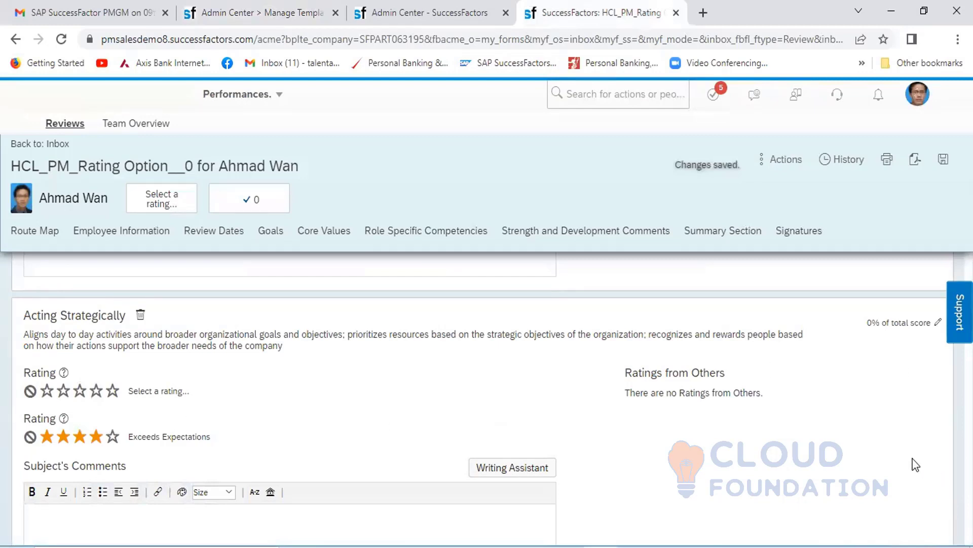
scroll(916, 464, "down", 5)
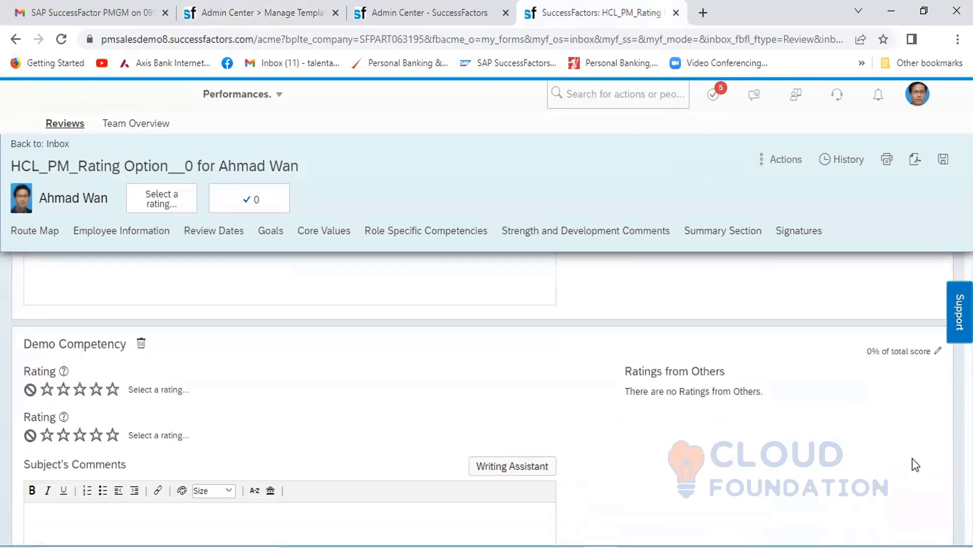
scroll(915, 465, "down", 1)
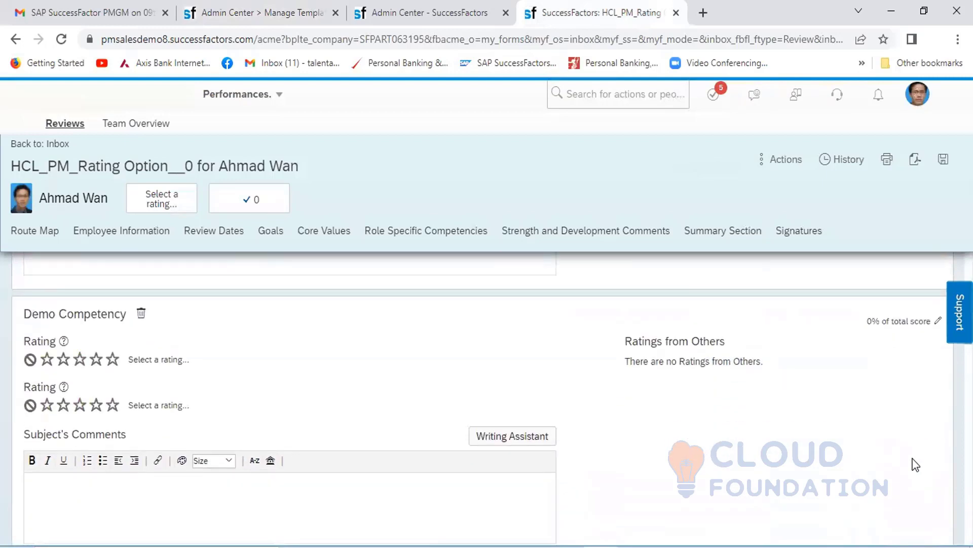
left_click(80, 405)
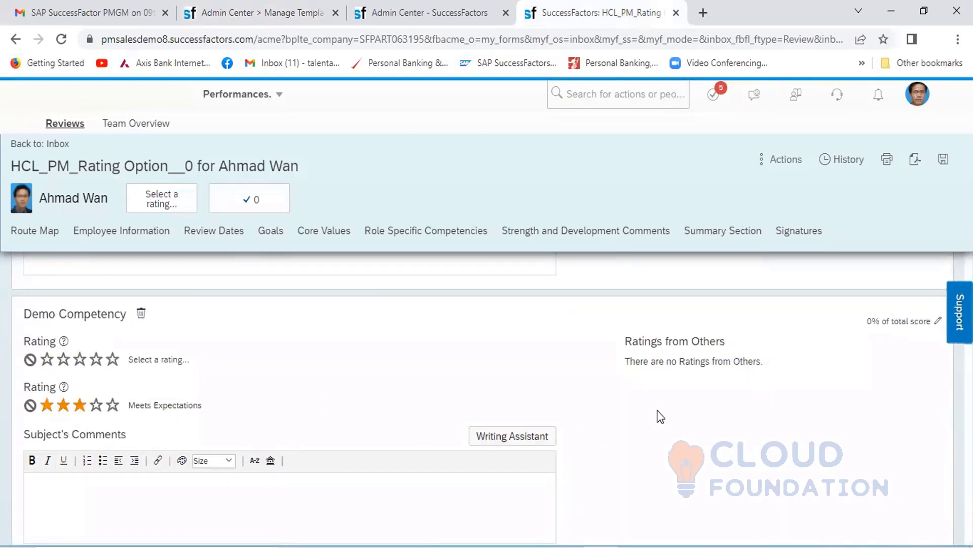
- Under Role Specific Competencies, set the second rating of Acting as a Champion for Change and Controlling Costs to three stars, Meets Expectations
scroll(660, 416, "down", 6)
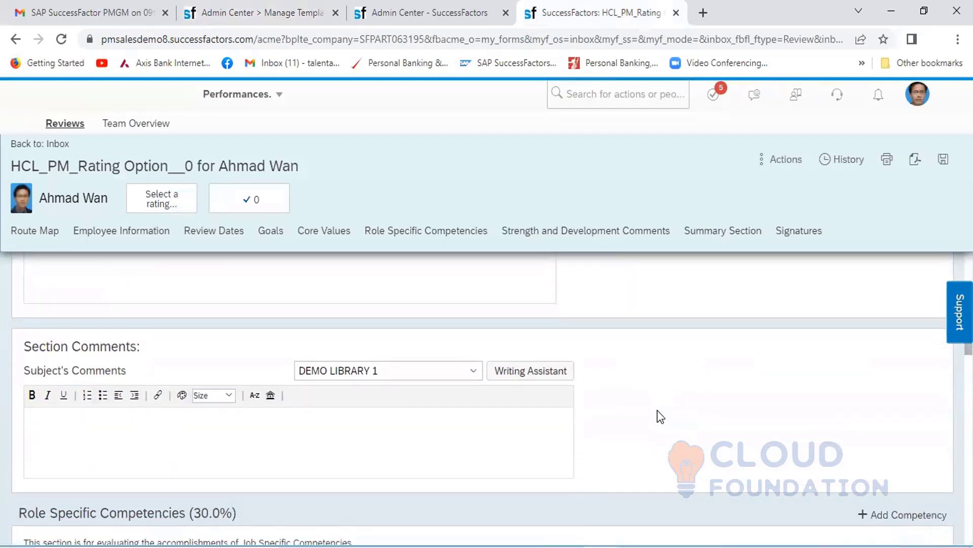
scroll(661, 415, "down", 5)
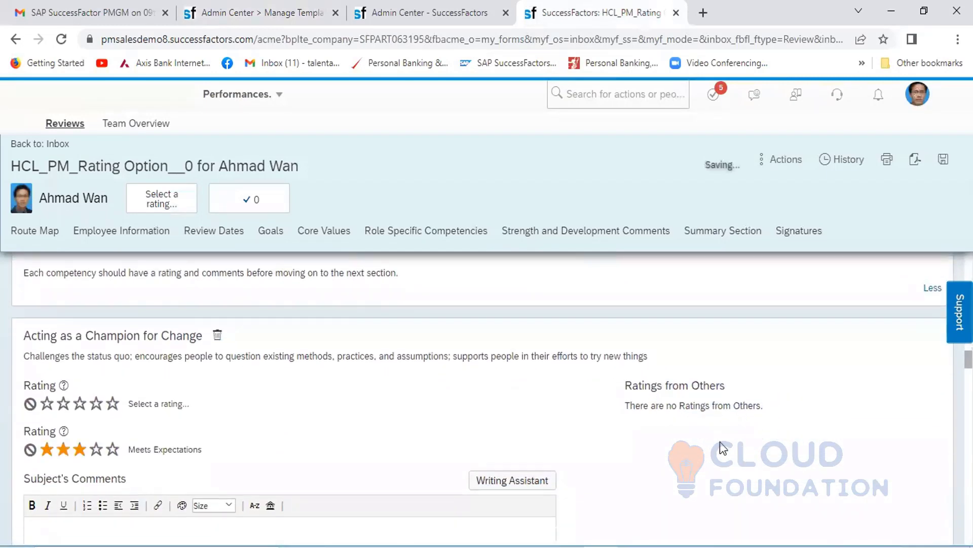
scroll(723, 448, "down", 2)
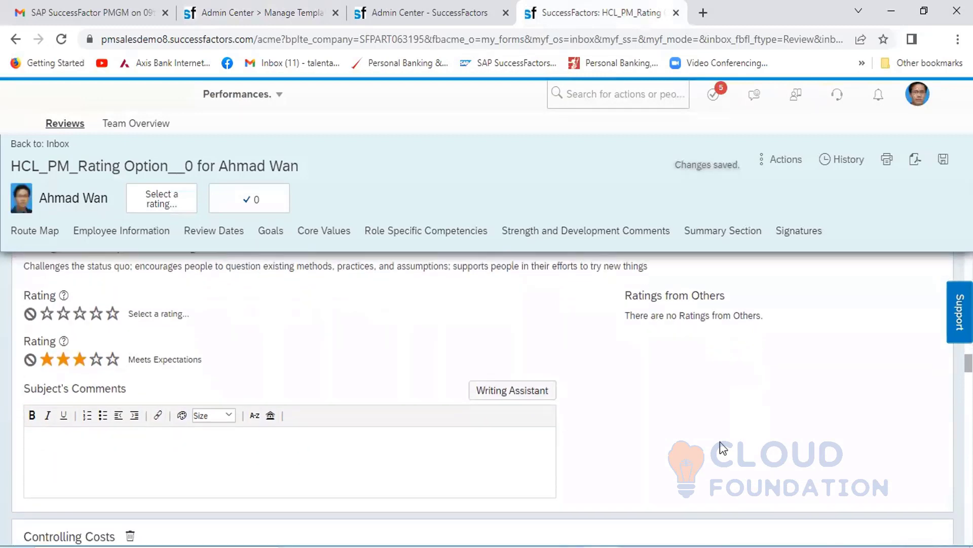
scroll(723, 448, "down", 5)
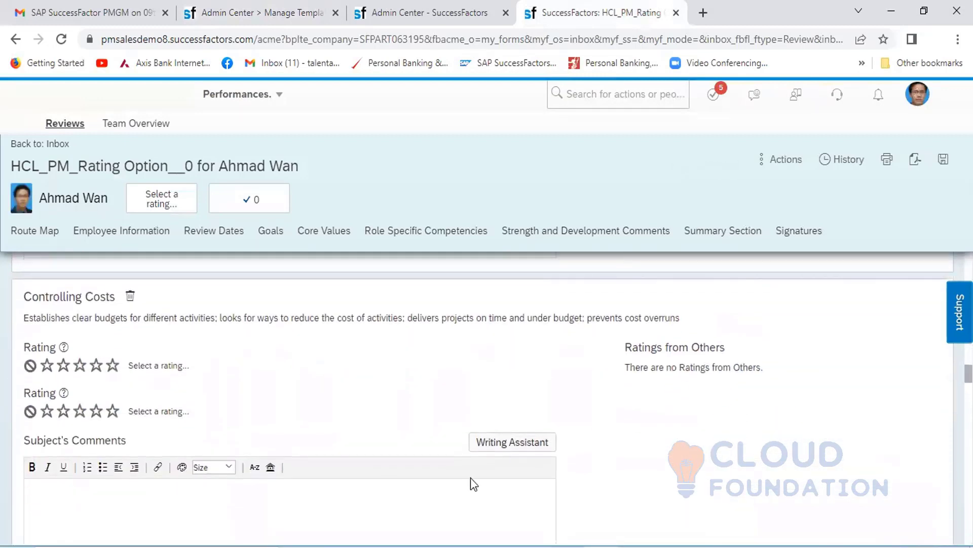
left_click(79, 412)
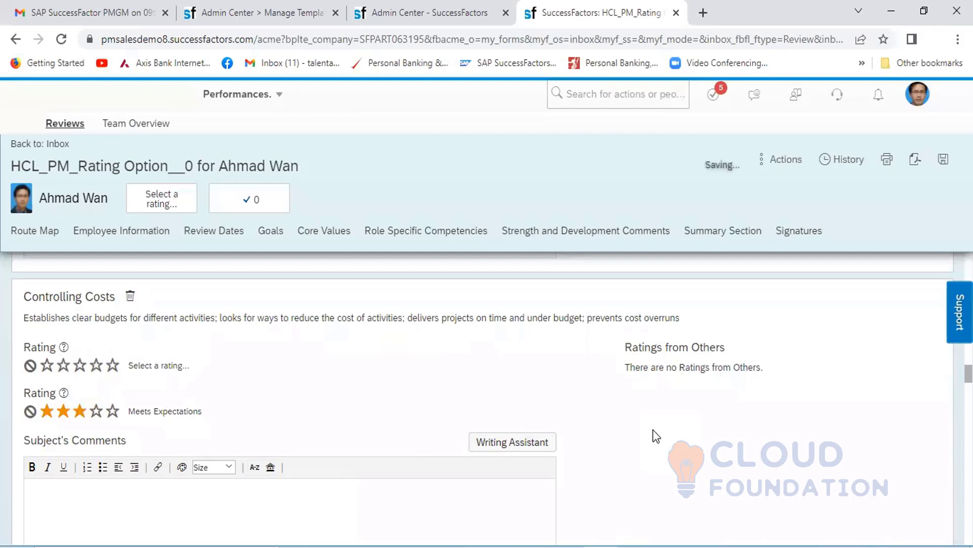
- Set the second rating of both Critical Thinking and Delegating Responsibility to three stars, Meets Expectations
scroll(653, 430, "down", 5)
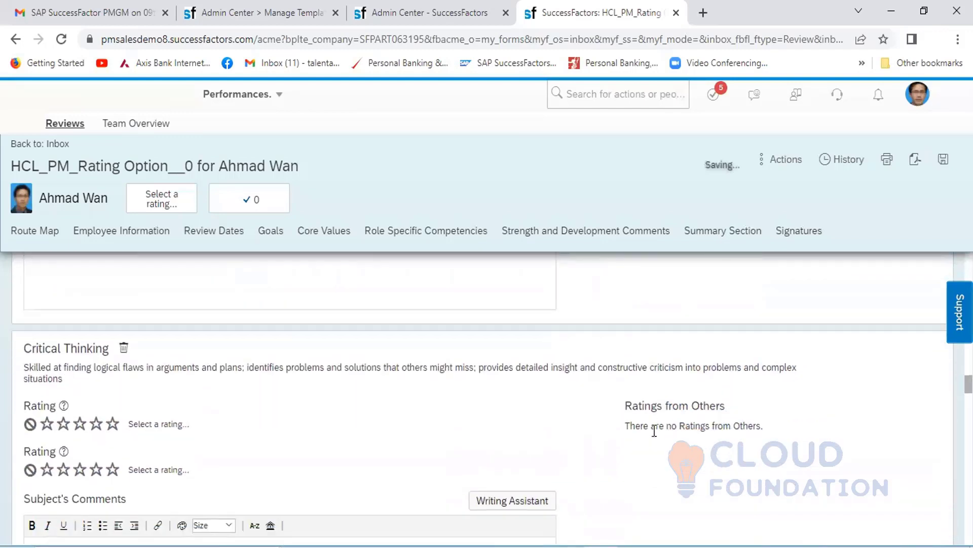
scroll(654, 430, "down", 1)
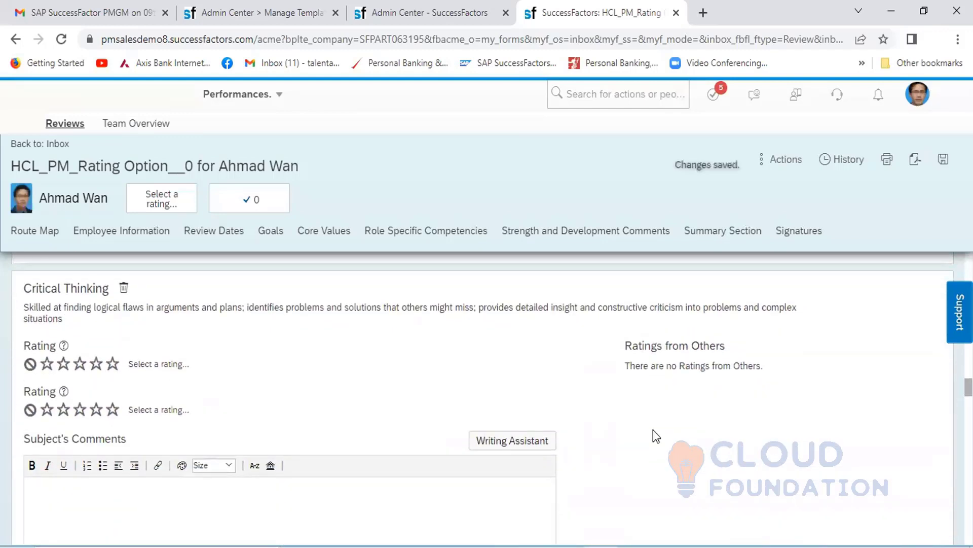
left_click(80, 410)
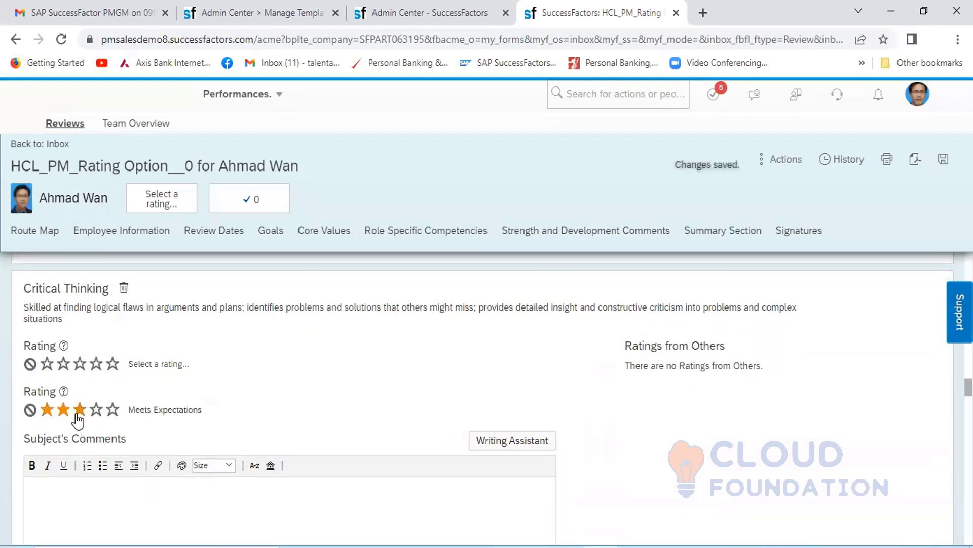
scroll(665, 456, "down", 5)
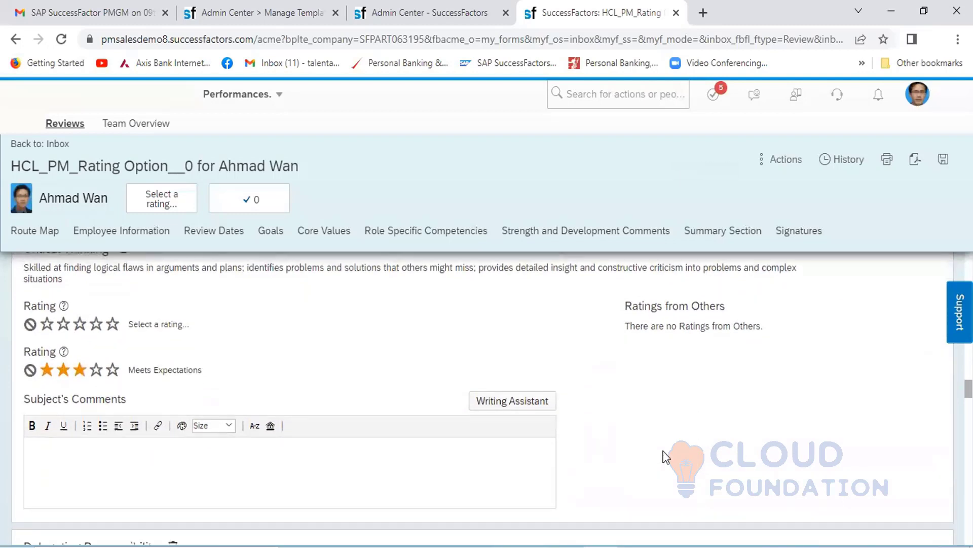
scroll(665, 456, "down", 1)
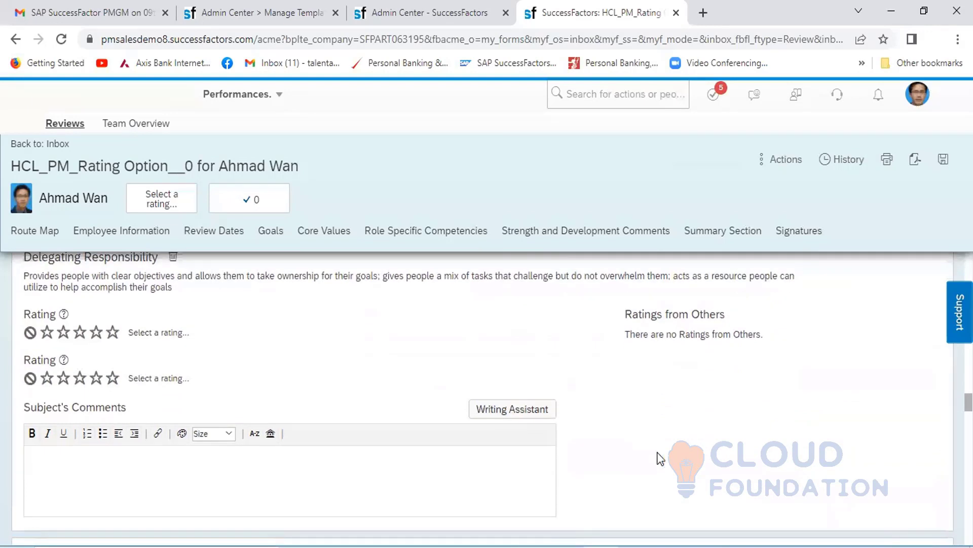
left_click(79, 378)
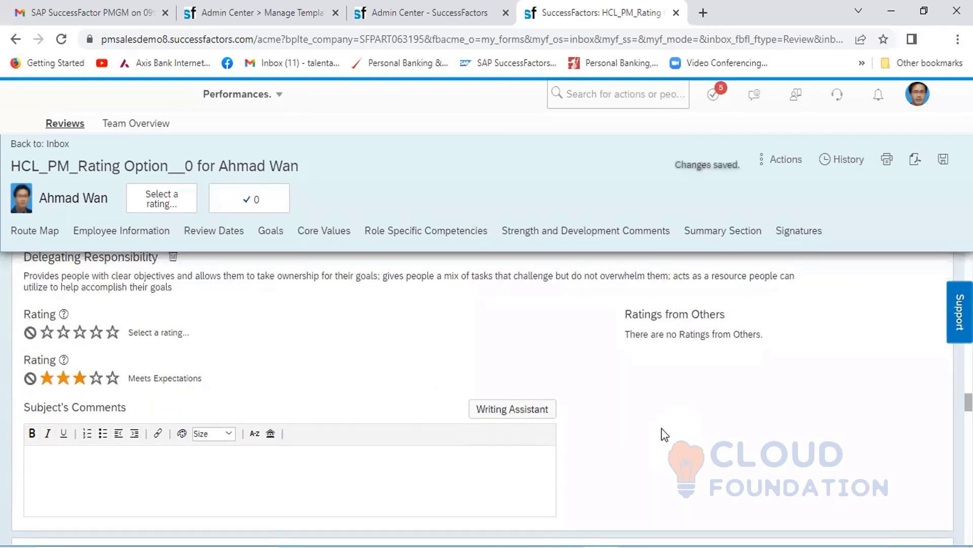
- Set the second rating of Inspiring and Motivating Others and of Managing from a Distance to three stars, Meets Expectations
scroll(661, 427, "down", 5)
scroll(663, 428, "down", 2)
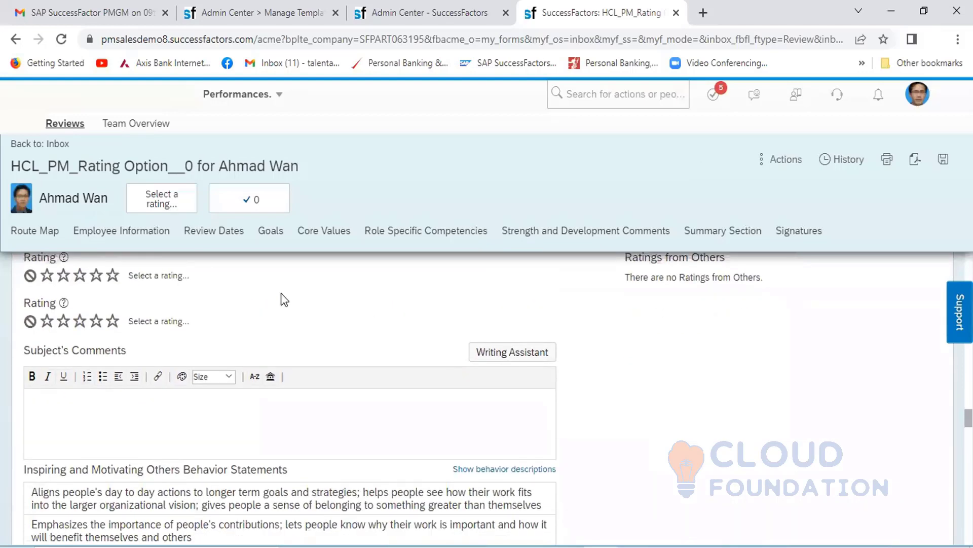
left_click(80, 321)
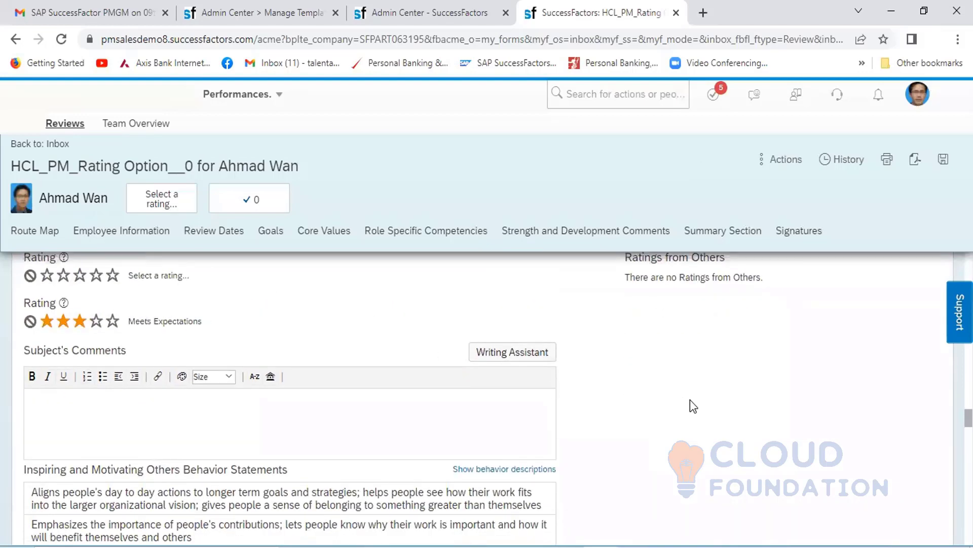
scroll(690, 400, "down", 7)
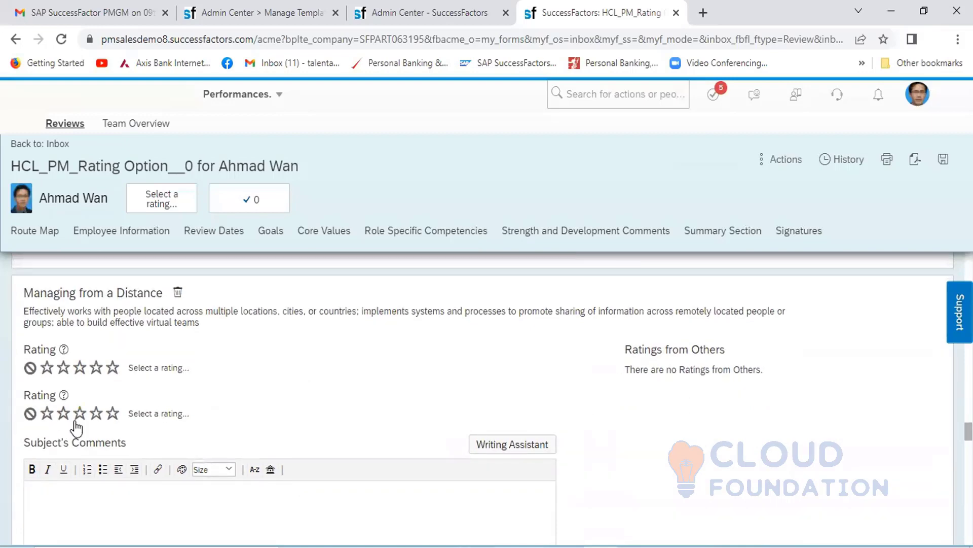
left_click(79, 413)
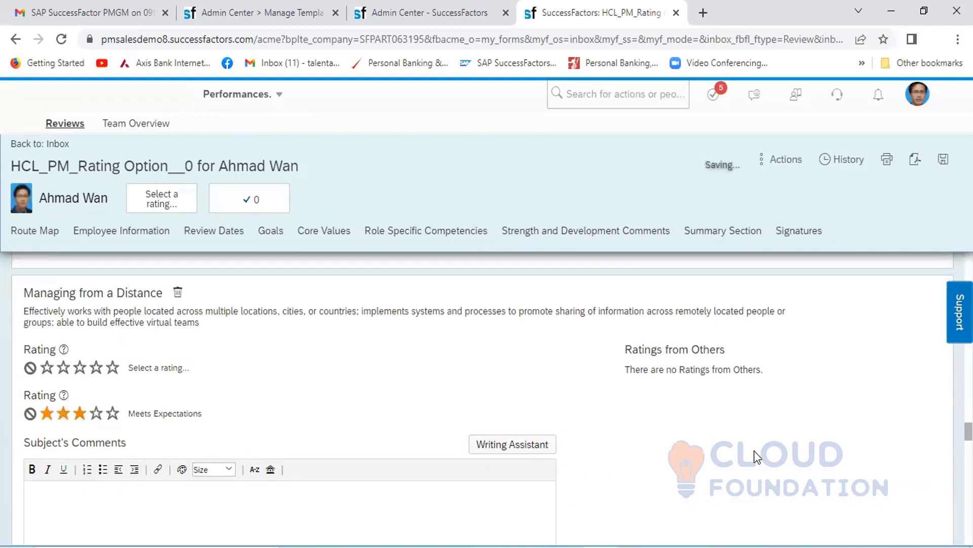
- Set the second rating of the Setting a Strategic Vision competency to three stars, Meets Expectations
scroll(755, 456, "down", 6)
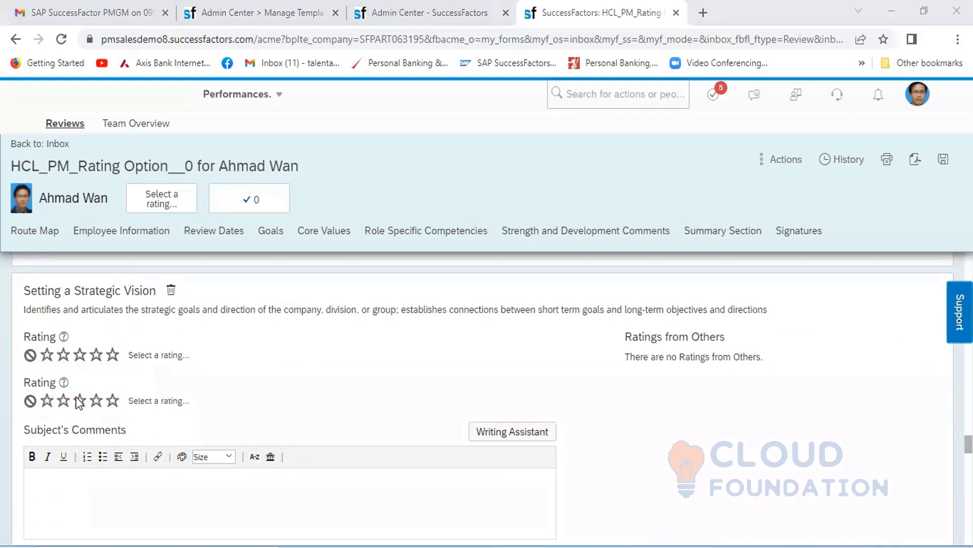
key("super")
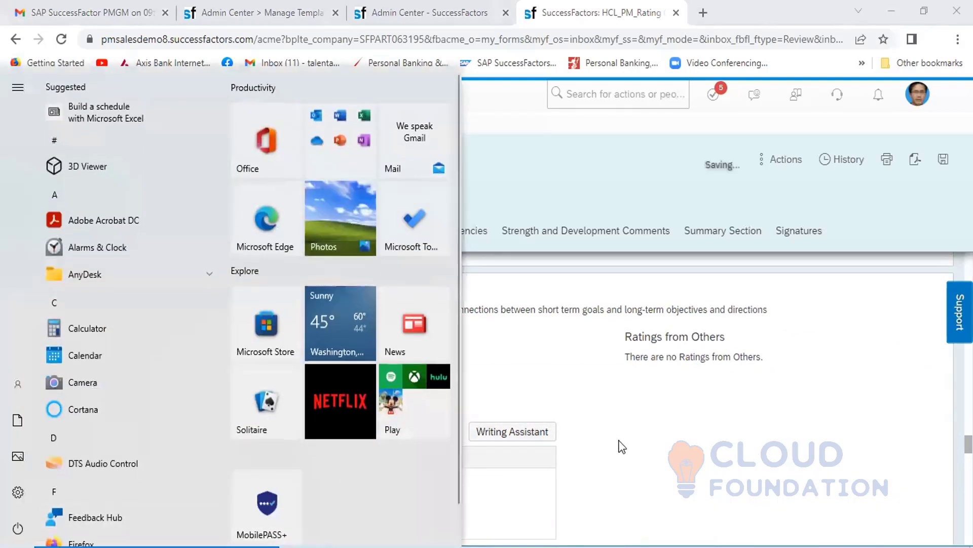
left_click(623, 446)
left_click(79, 401)
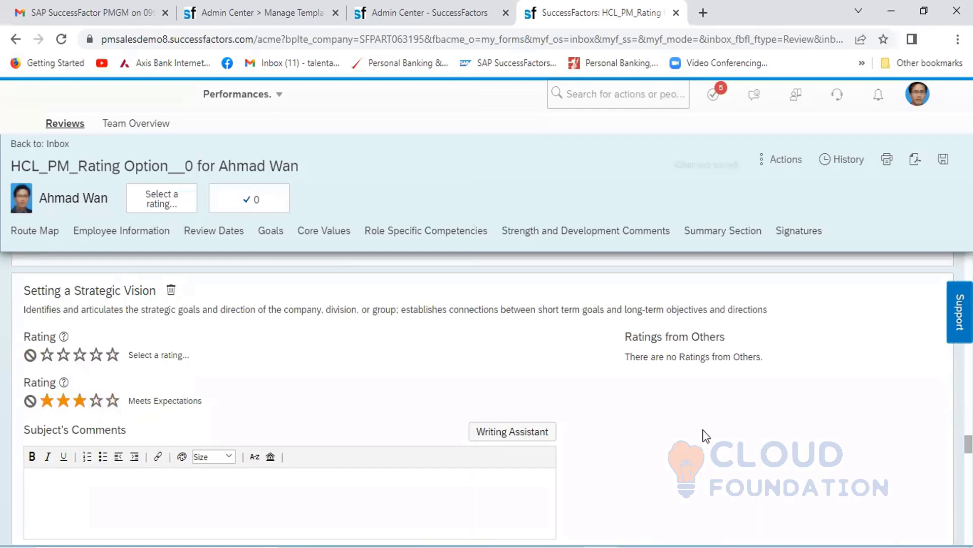
scroll(703, 430, "down", 4)
scroll(703, 430, "down", 2)
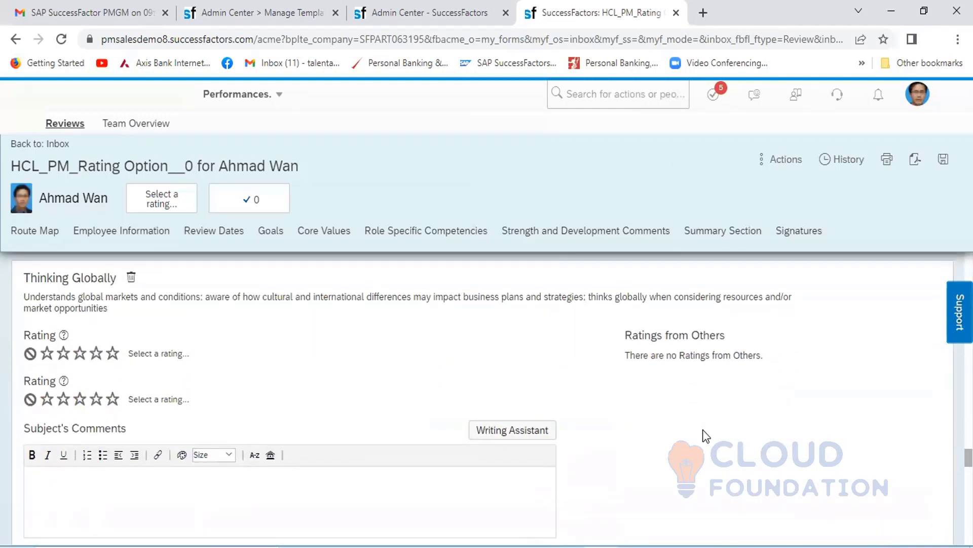
- Set the second rating of the Thinking Globally competency to four stars, Exceeds Expectations
left_click(81, 399)
left_click(96, 399)
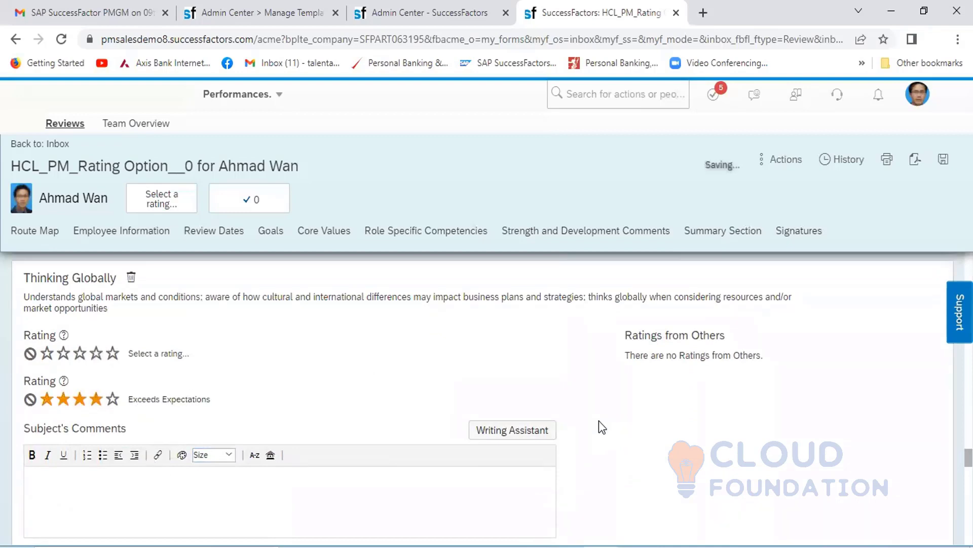
scroll(719, 437, "down", 5)
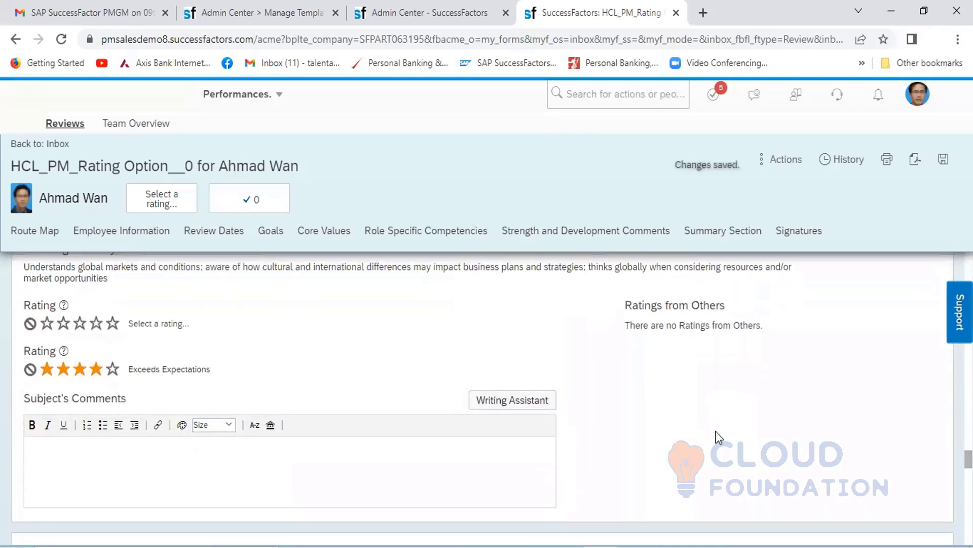
- Examine the Summary Section's overall and calculated form ratings, the item ratings and weights, and the Signatures section
scroll(719, 437, "up", 5)
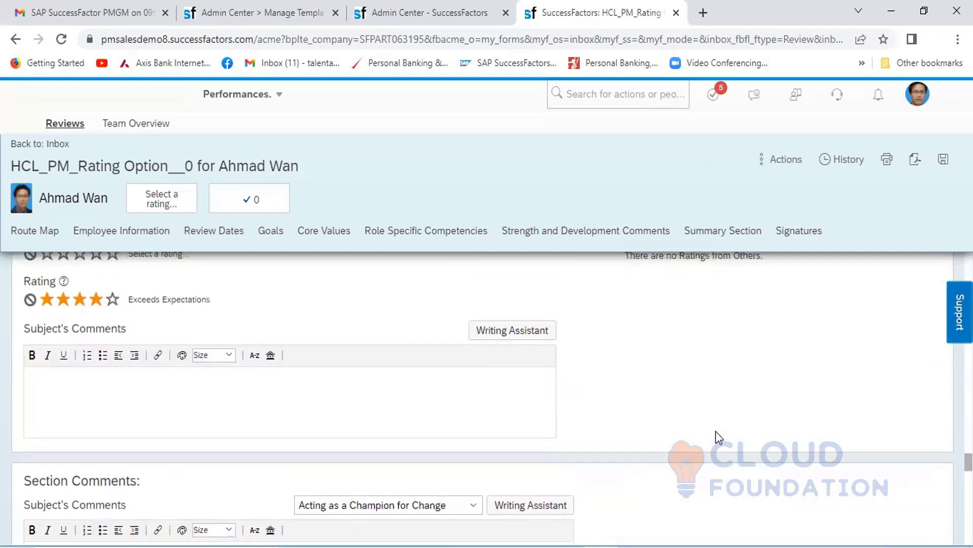
scroll(716, 431, "down", 6)
scroll(719, 437, "down", 6)
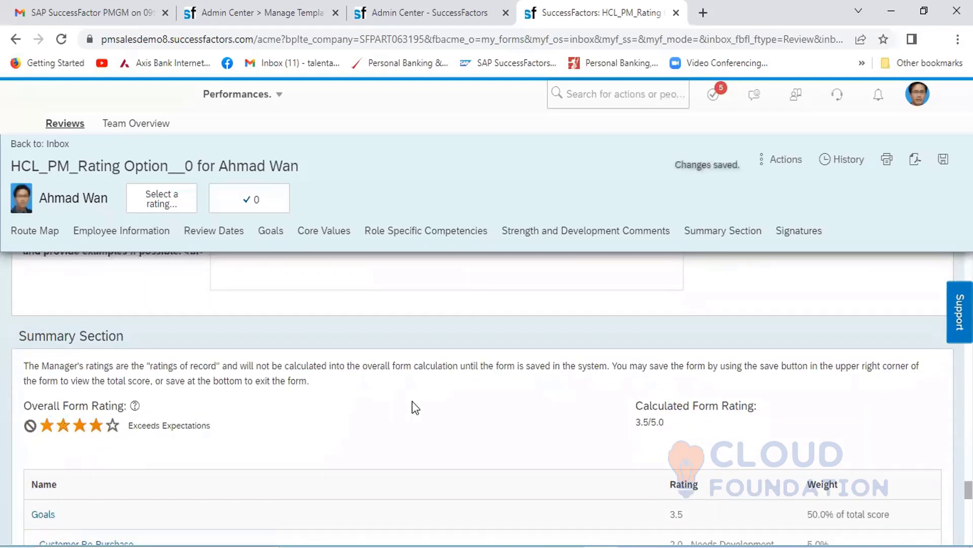
scroll(412, 401, "down", 5)
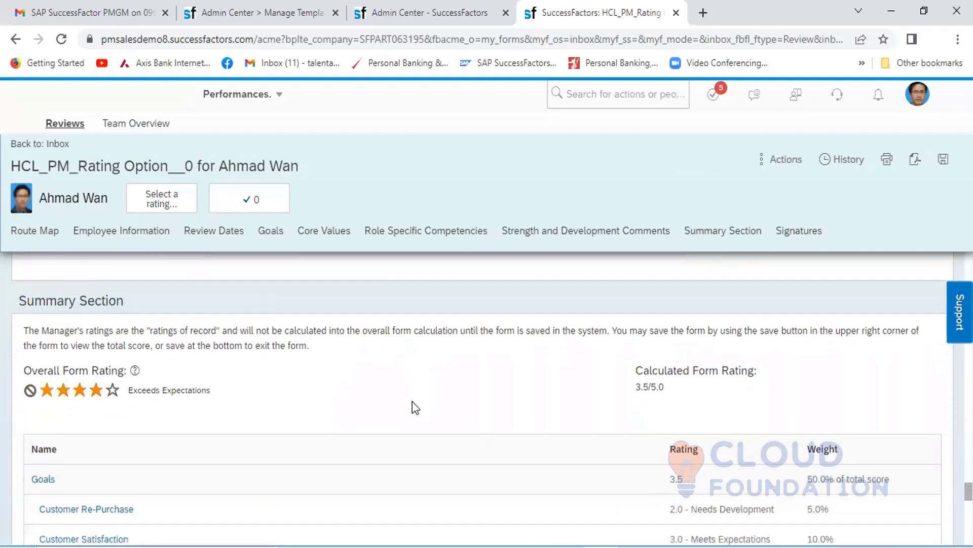
scroll(412, 401, "down", 2)
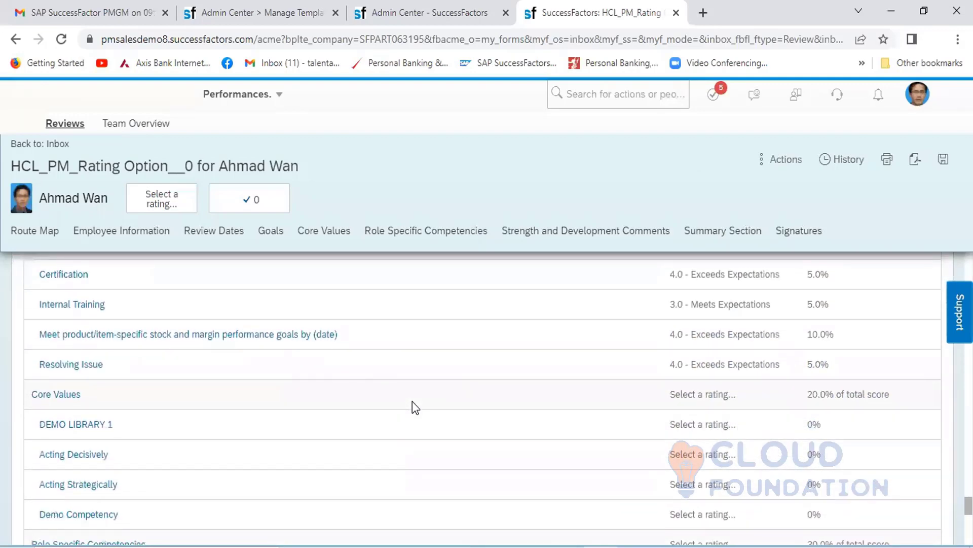
scroll(412, 400, "up", 5)
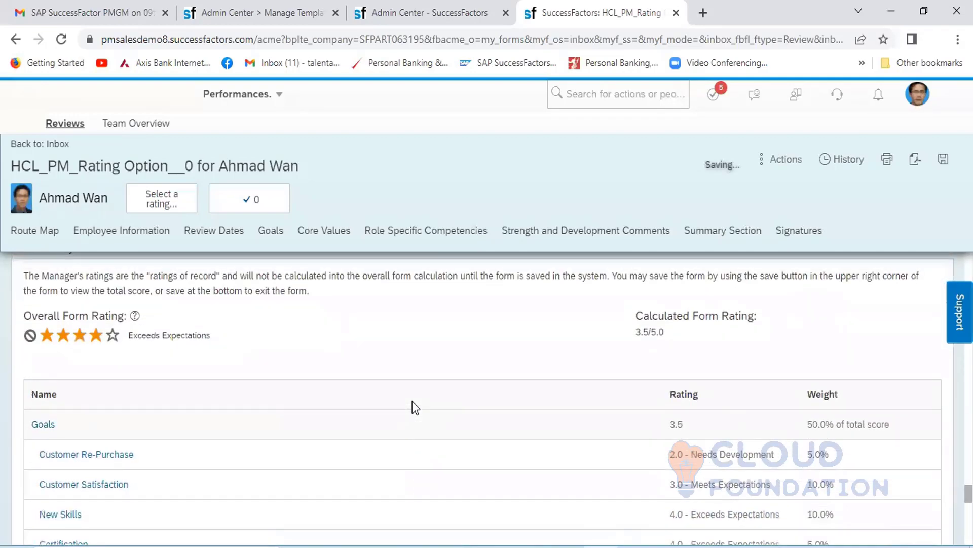
scroll(412, 400, "down", 8)
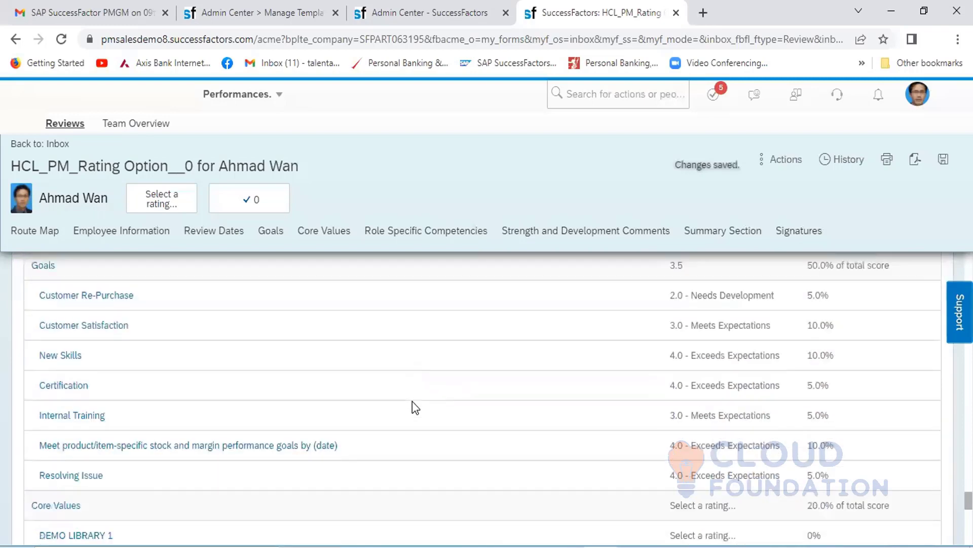
scroll(413, 401, "down", 12)
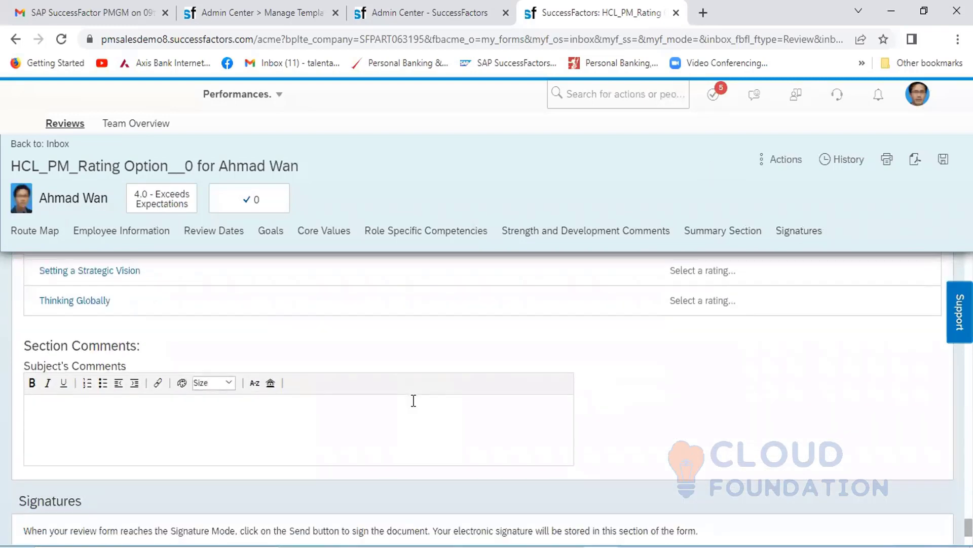
scroll(414, 401, "up", 1)
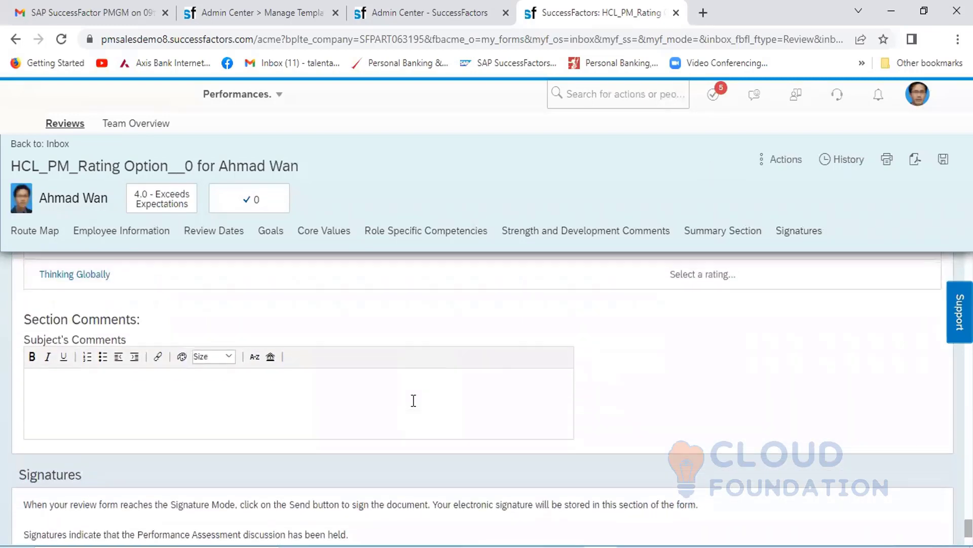
scroll(413, 400, "down", 3)
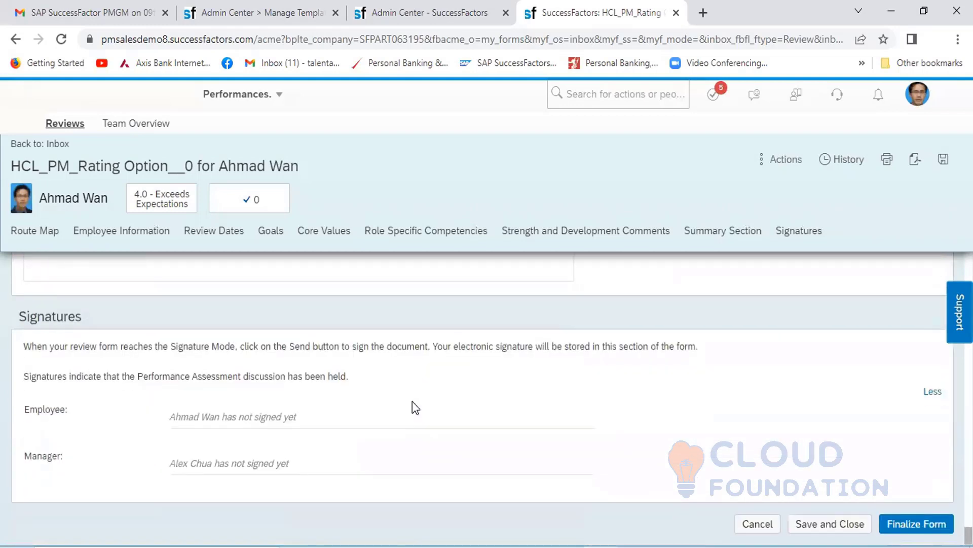
- Finalize the employee self-assessment form by sending it to the next step, and check the En Route forms
left_click(905, 522)
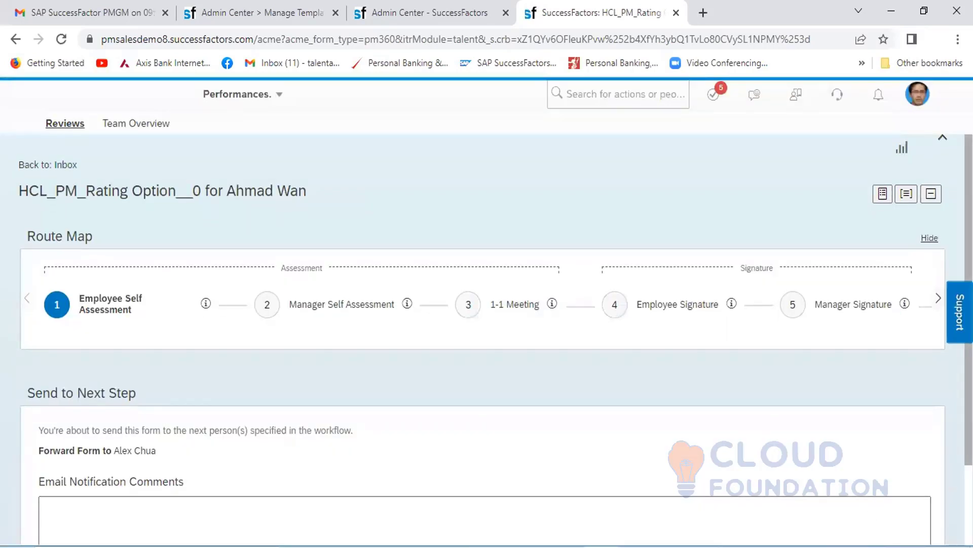
scroll(487, 315, "down", 2)
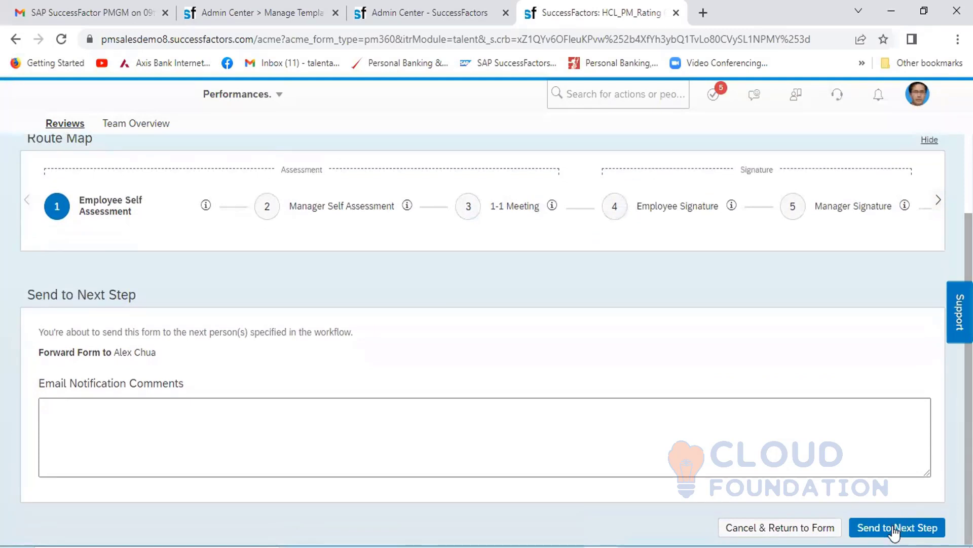
left_click(893, 532)
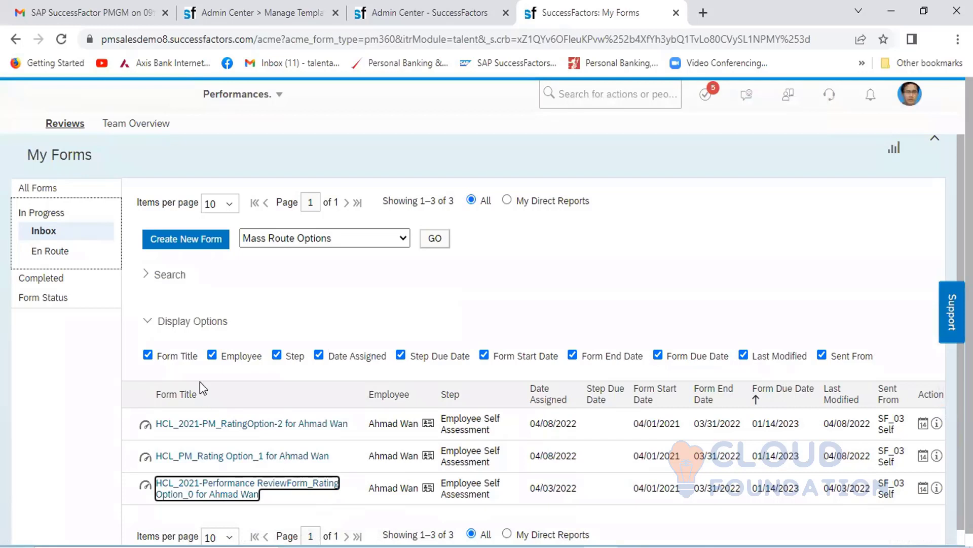
left_click(50, 251)
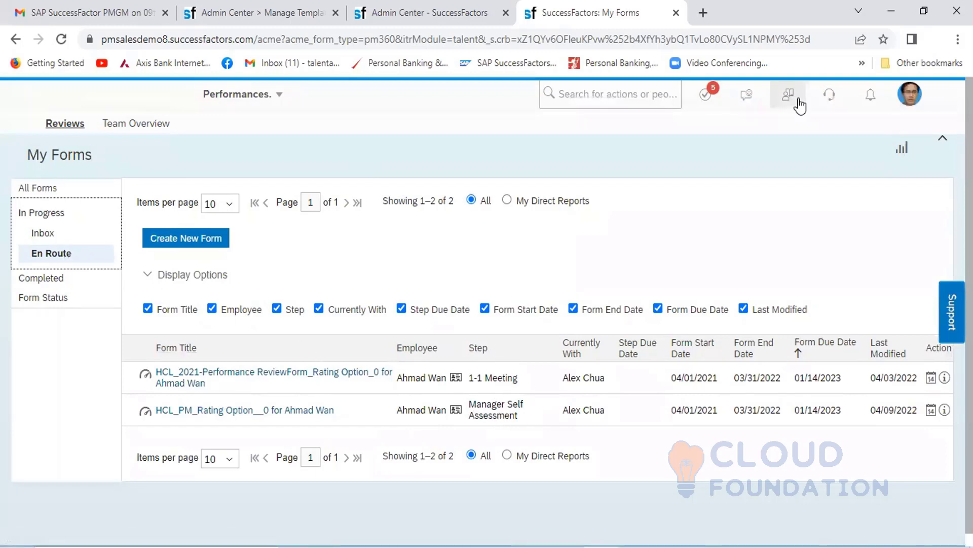
- Proxy as the employee's manager, the President SEA in Singapore
left_click(910, 93)
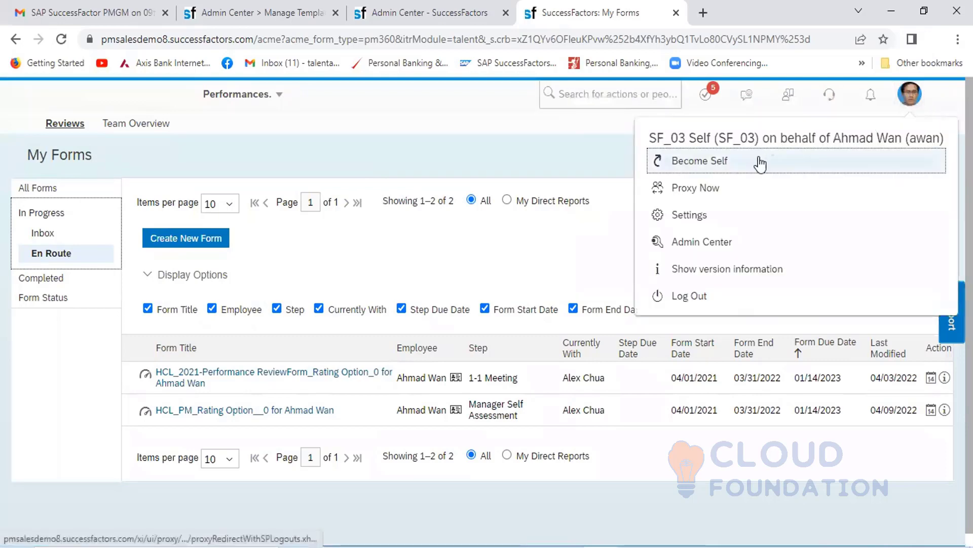
left_click(708, 188)
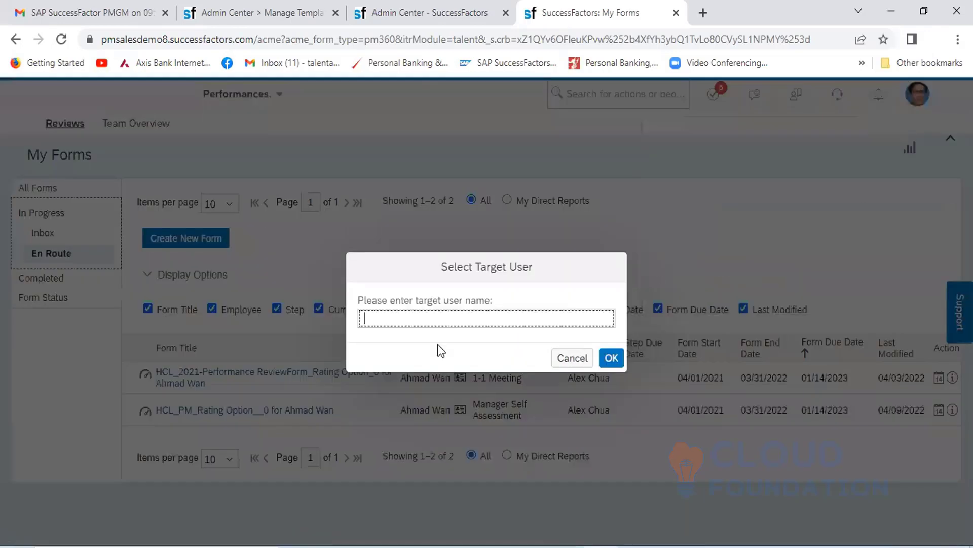
type("Alex")
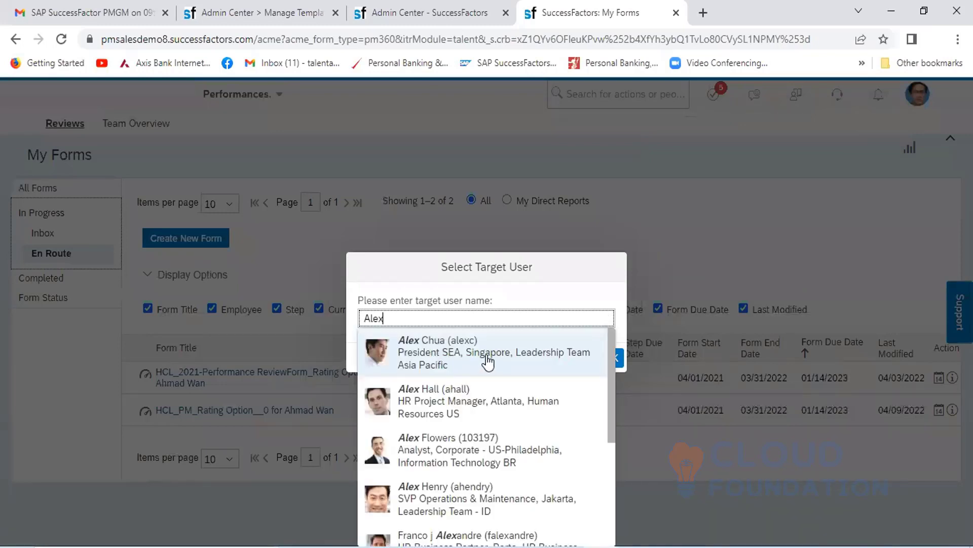
left_click(489, 361)
left_click(610, 358)
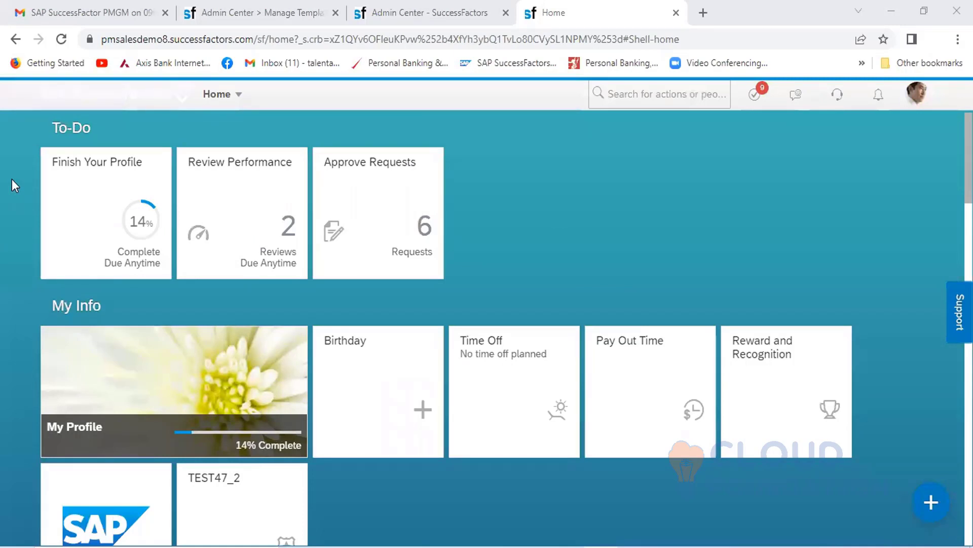
- Open the employee's HCL_PM_Rating Option__0 review form at the Manager Self Assessment step from the Performances inbox
left_click(242, 99)
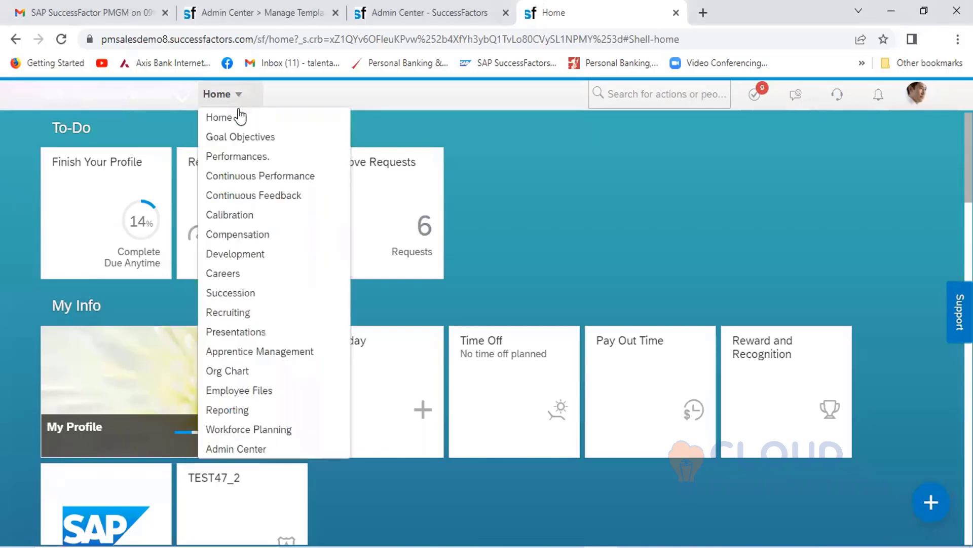
left_click(238, 158)
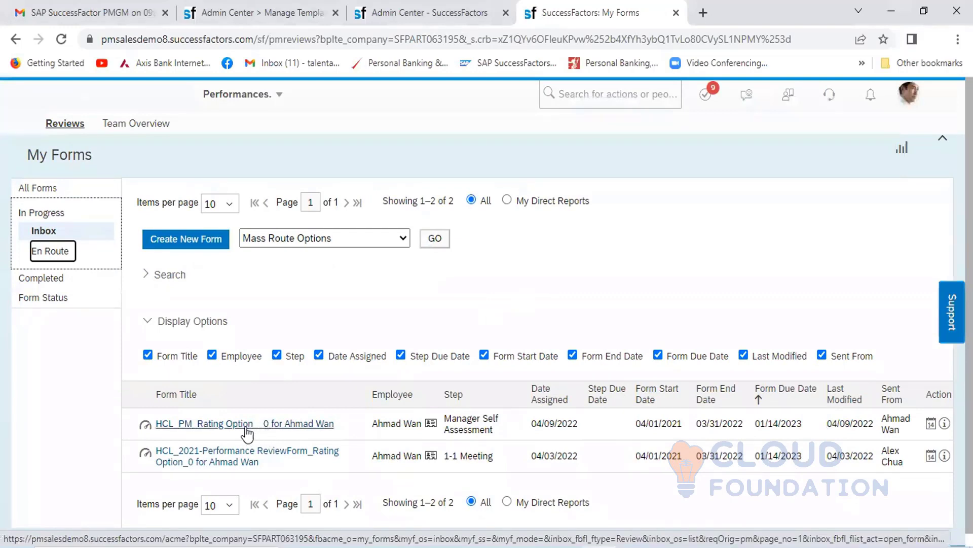
left_click(231, 425)
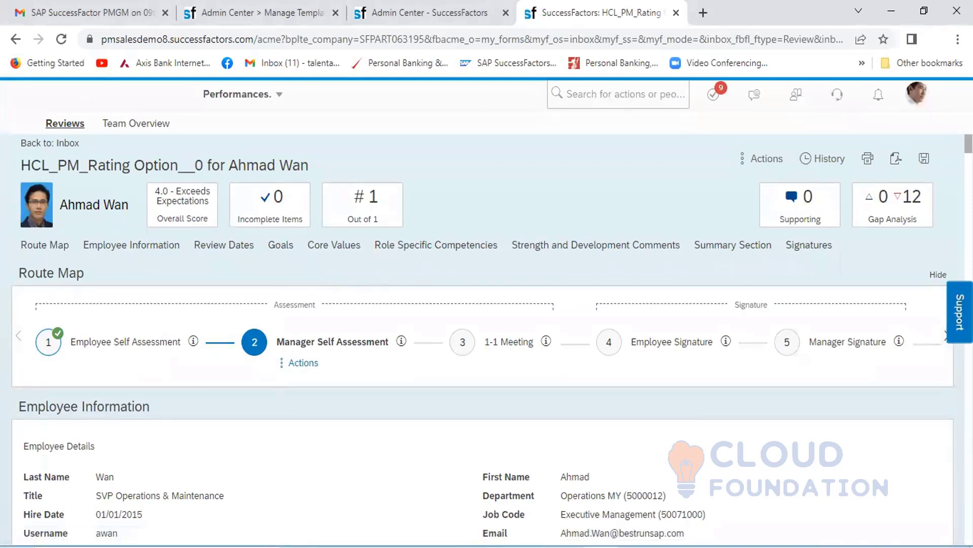
- Compare the Customer Re-Purchase goal rating in the manager's form with the Rating Options notes in Microsoft Word
scroll(482, 339, "down", 10)
scroll(283, 303, "down", 1)
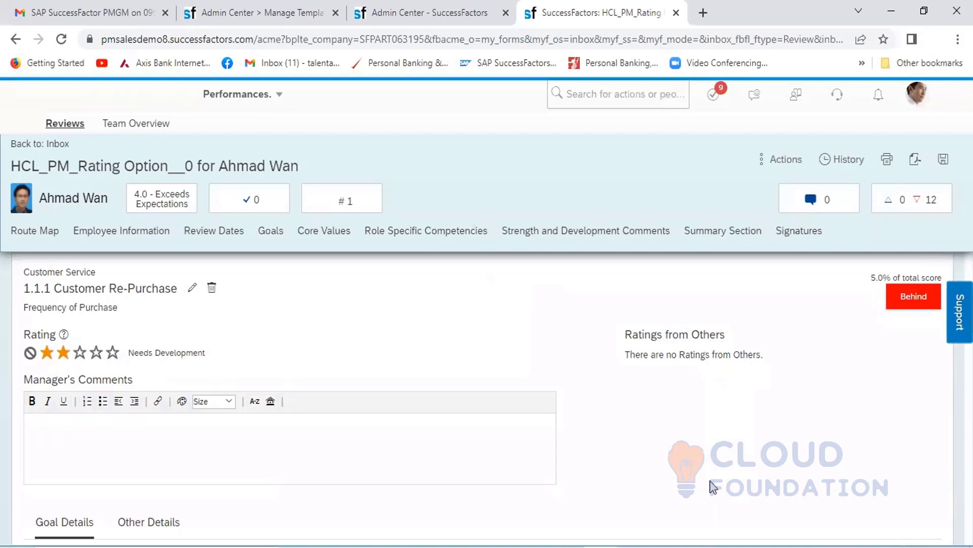
left_click(668, 546)
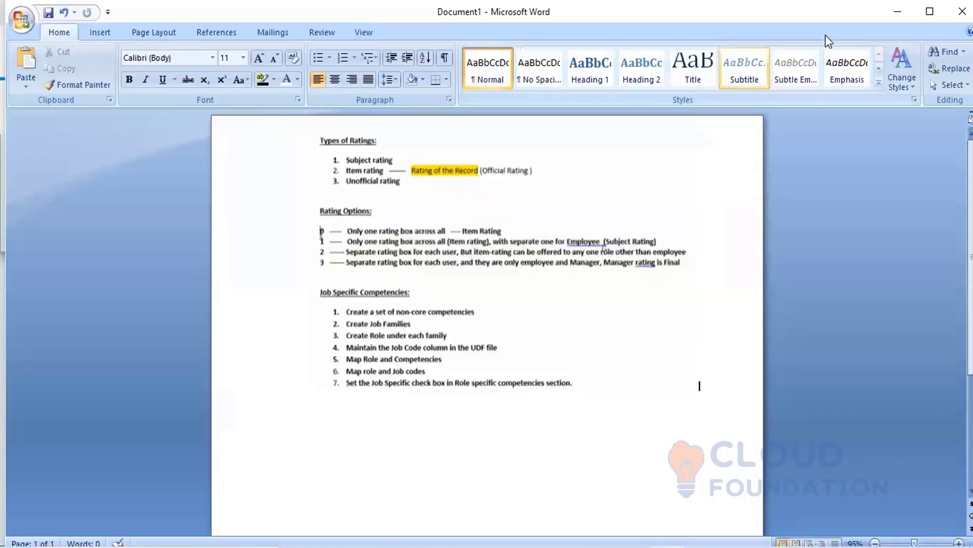
left_click(897, 15)
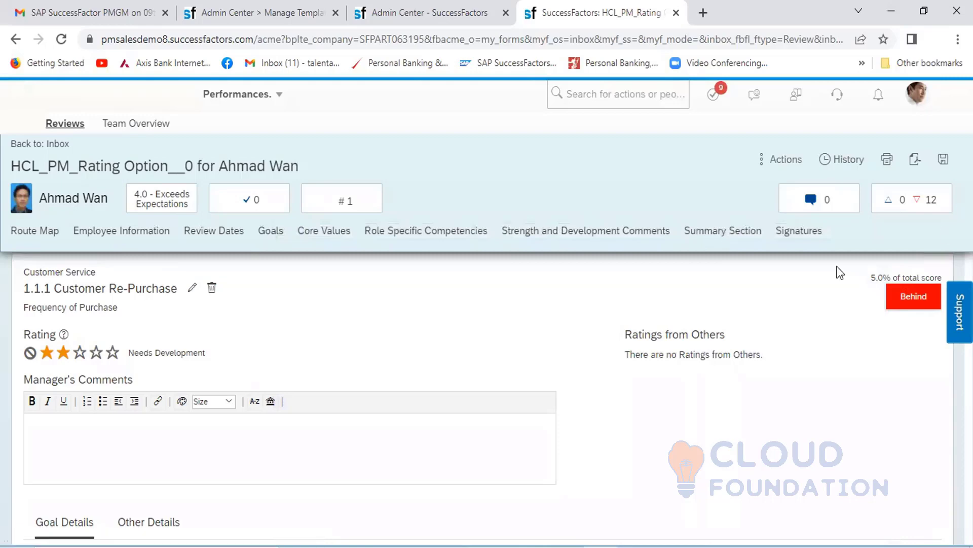
scroll(819, 354, "up", 10)
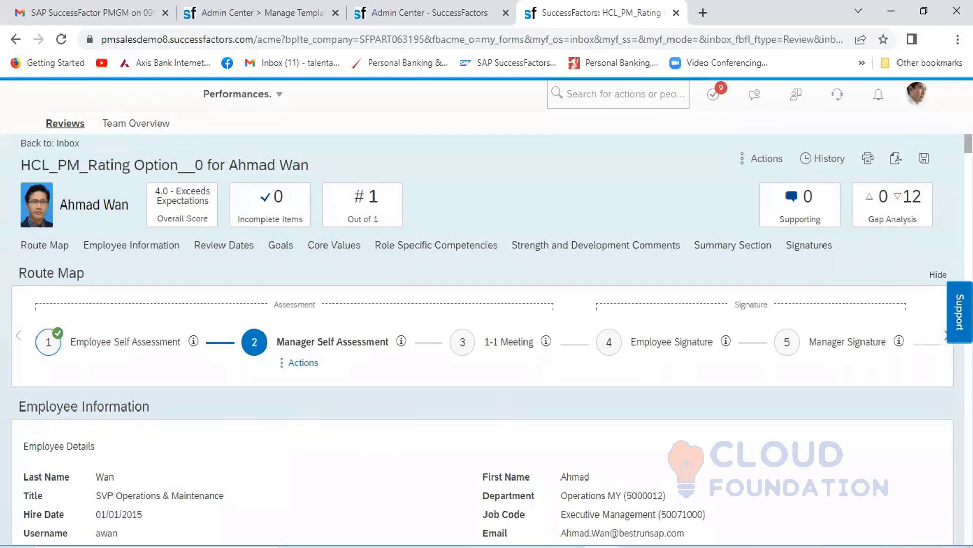
scroll(482, 396, "down", 10)
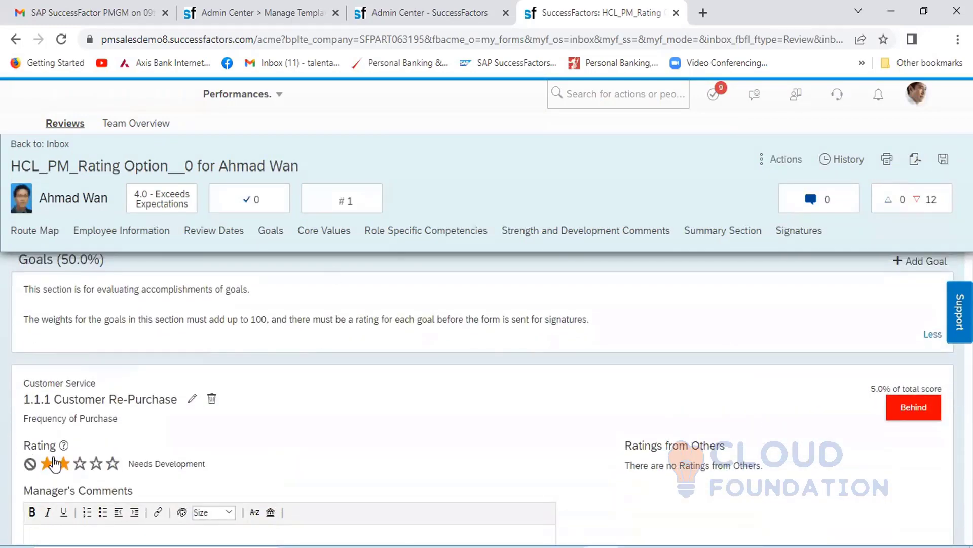
left_click(55, 463)
- Switch to the template administration page and leave HCL_PM_Rating Option__0 without saving, returning to the performance review template list
left_click(253, 15)
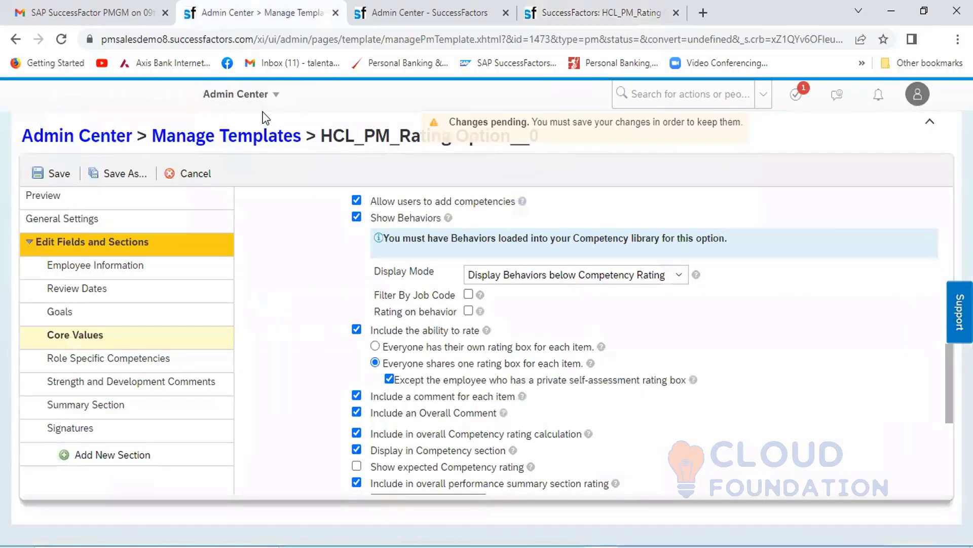
left_click(228, 135)
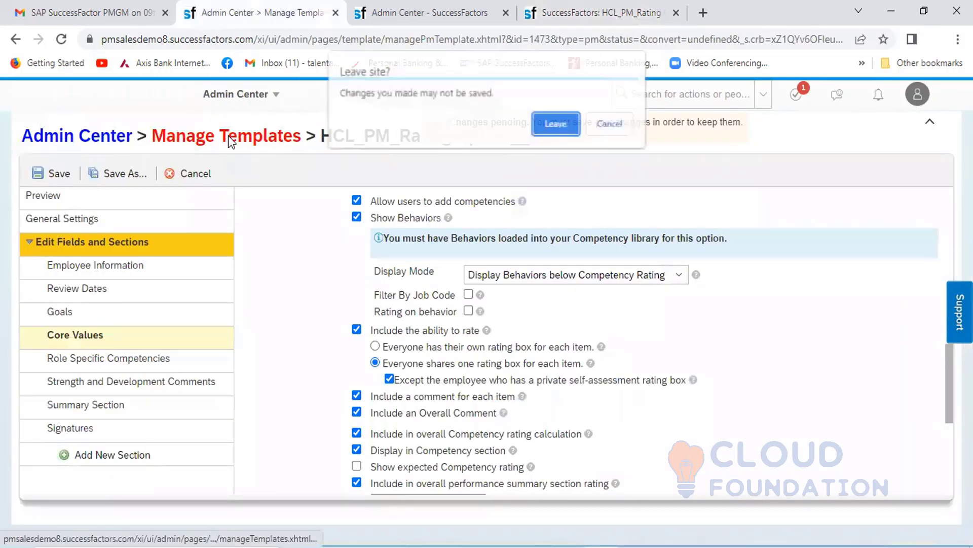
left_click(551, 122)
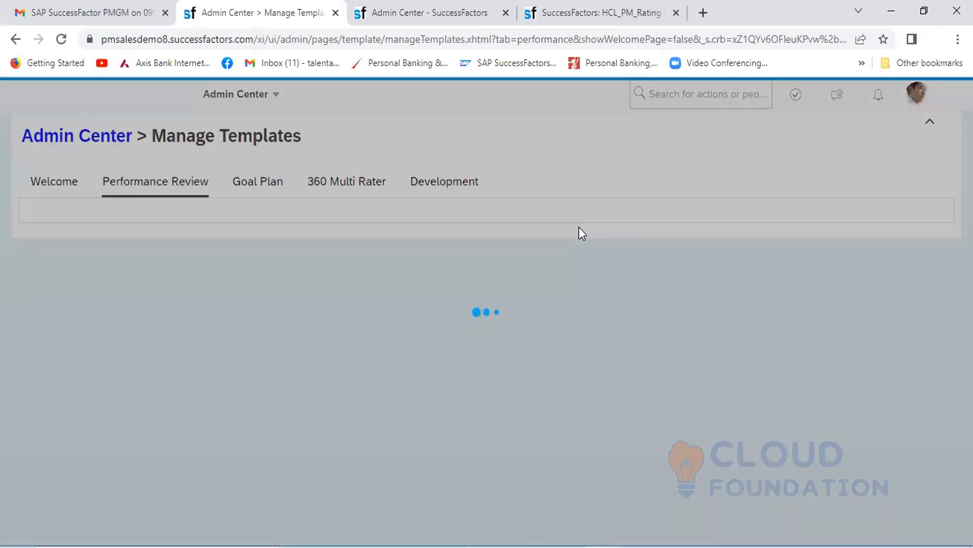
scroll(113, 492, "down", 2)
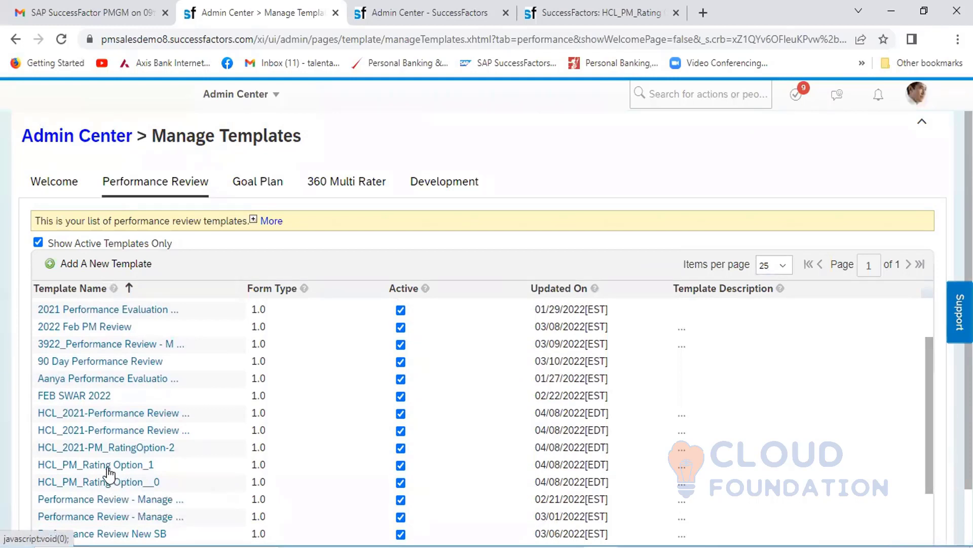
- Open the HCL_PM_Rating Option_1 template and check its full name in the general settings
left_click(104, 471)
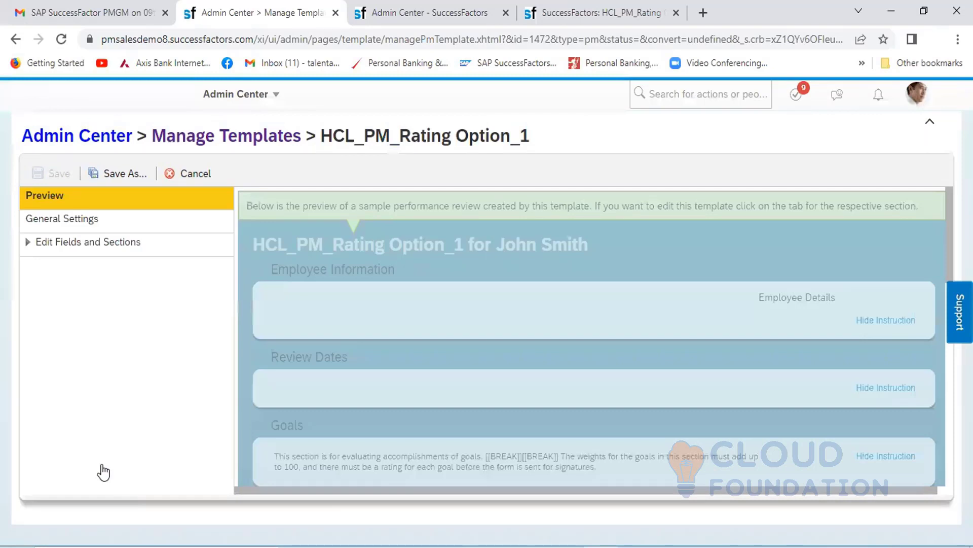
left_click(78, 225)
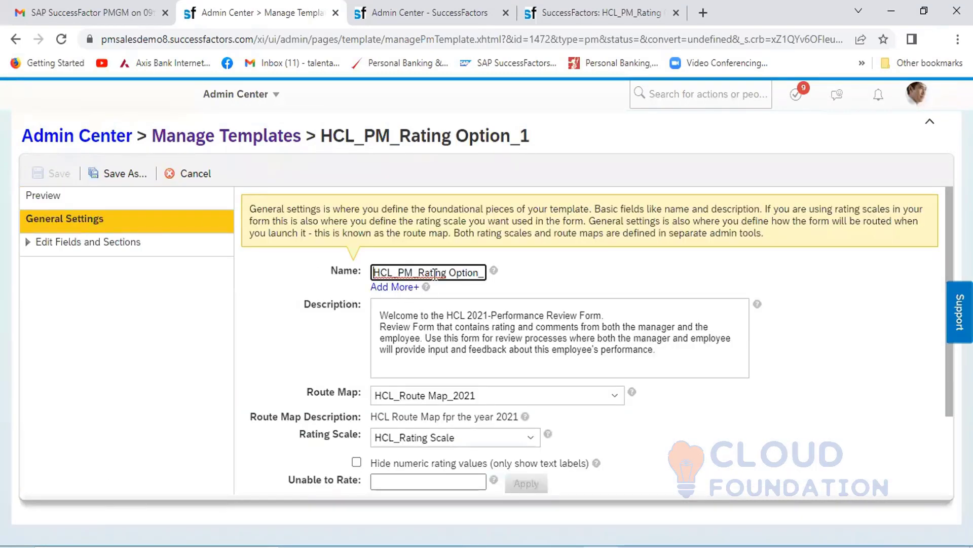
key("End")
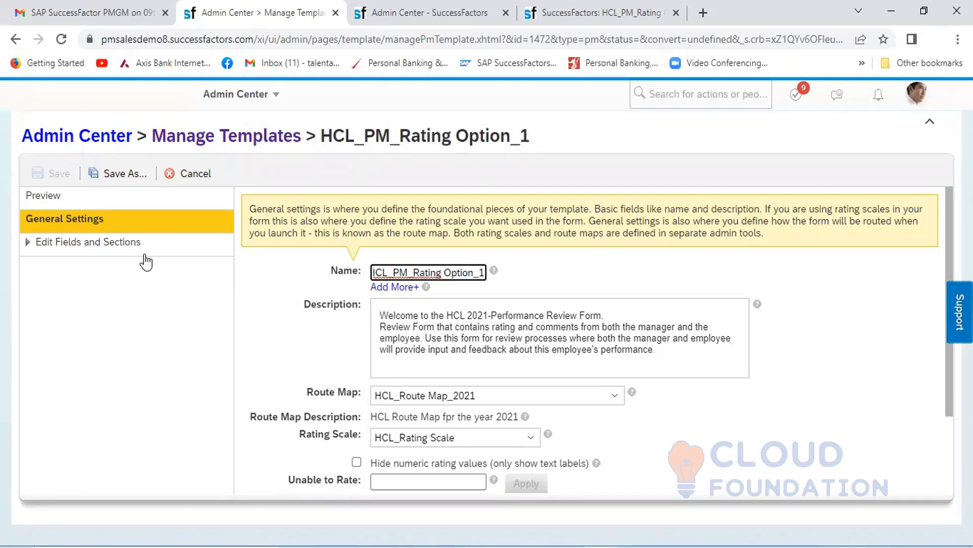
- Show the advanced options of the Goals section and examine its settings for the ability to rate
left_click(120, 253)
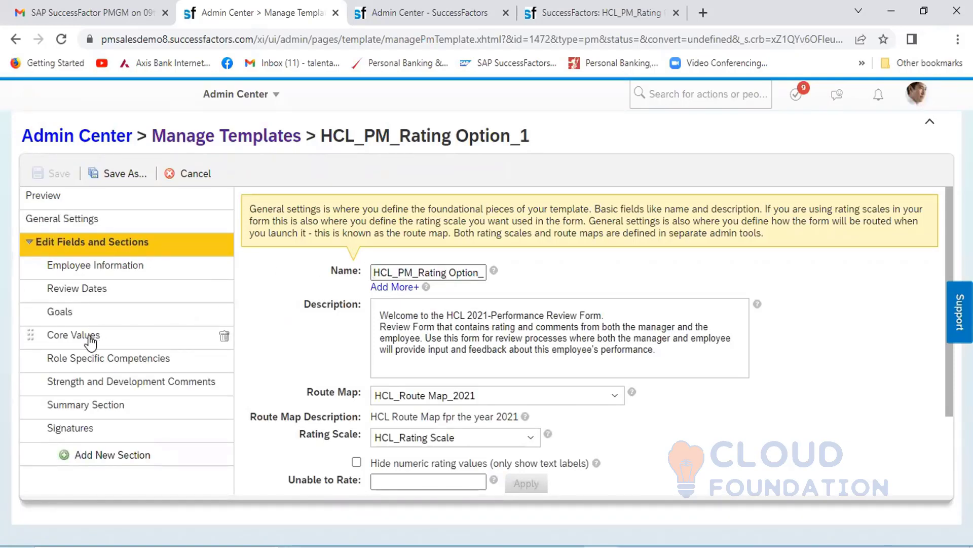
left_click(79, 314)
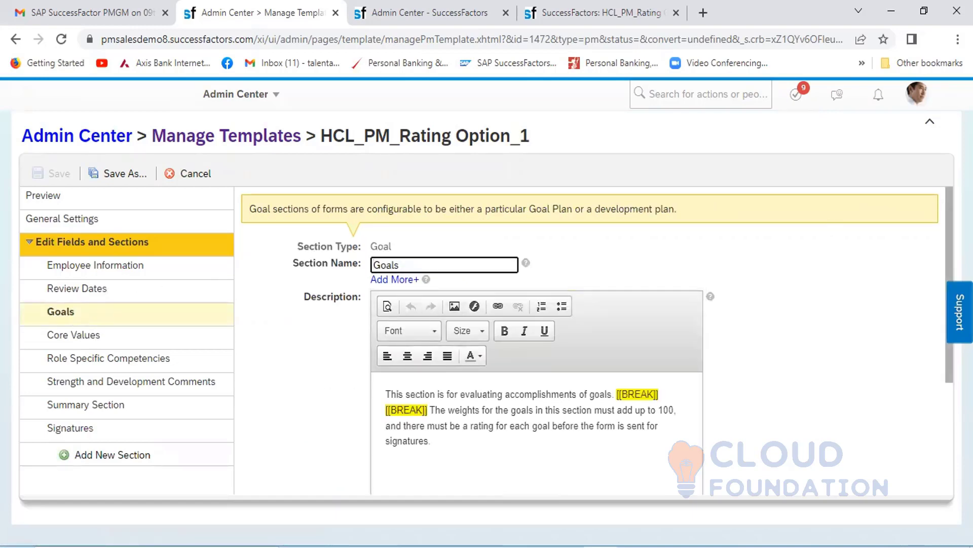
scroll(588, 339, "down", 3)
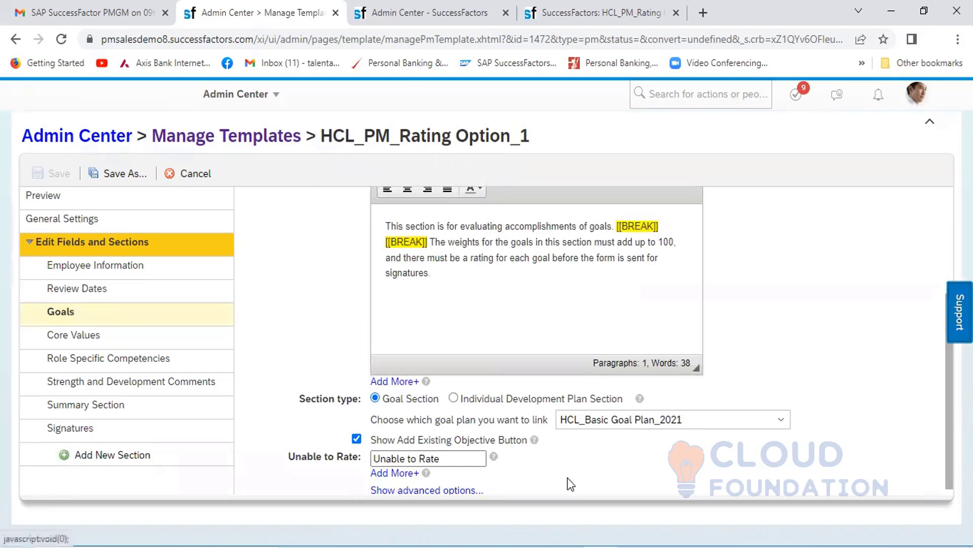
left_click(427, 490)
scroll(680, 431, "down", 5)
scroll(761, 398, "up", 5)
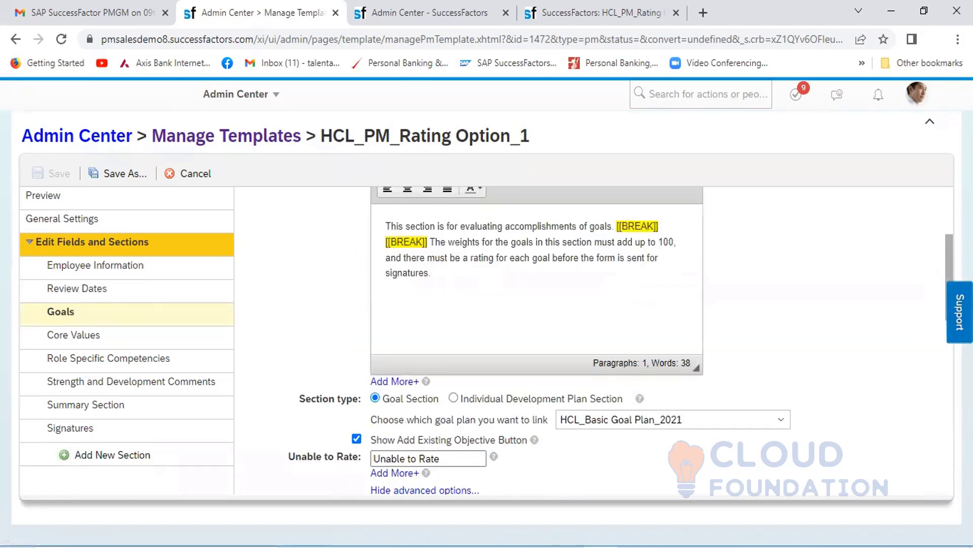
scroll(621, 340, "down", 4)
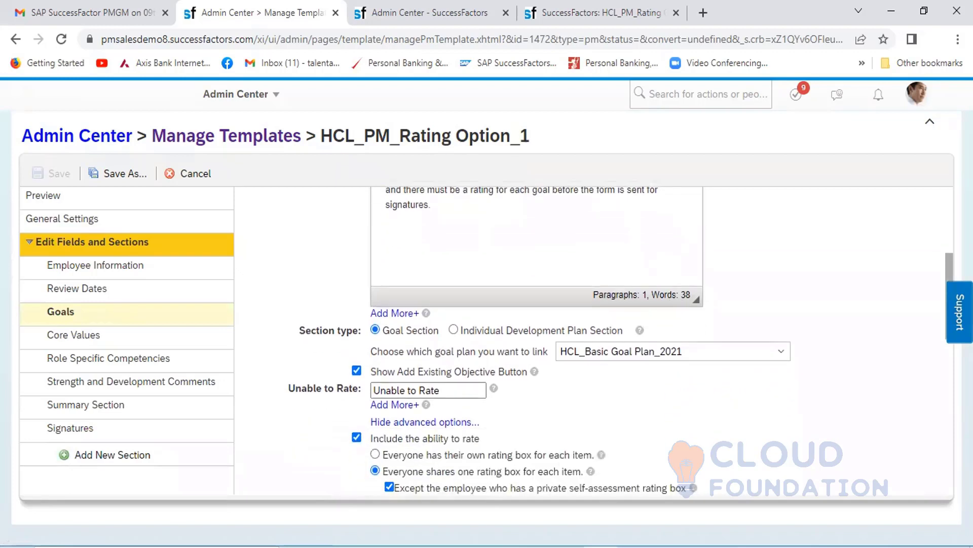
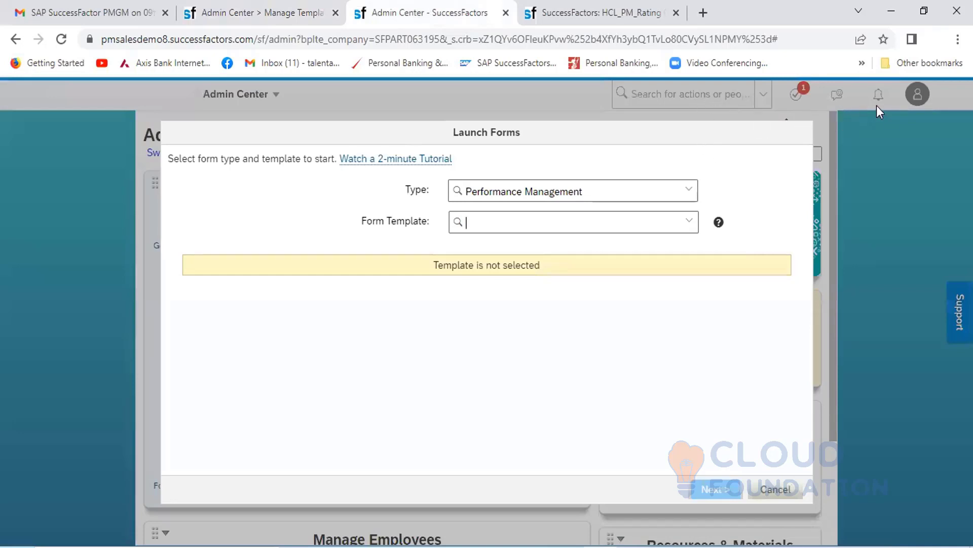
- Check which Performance Management form templates are available in the Launch Forms dialog
left_click(616, 15)
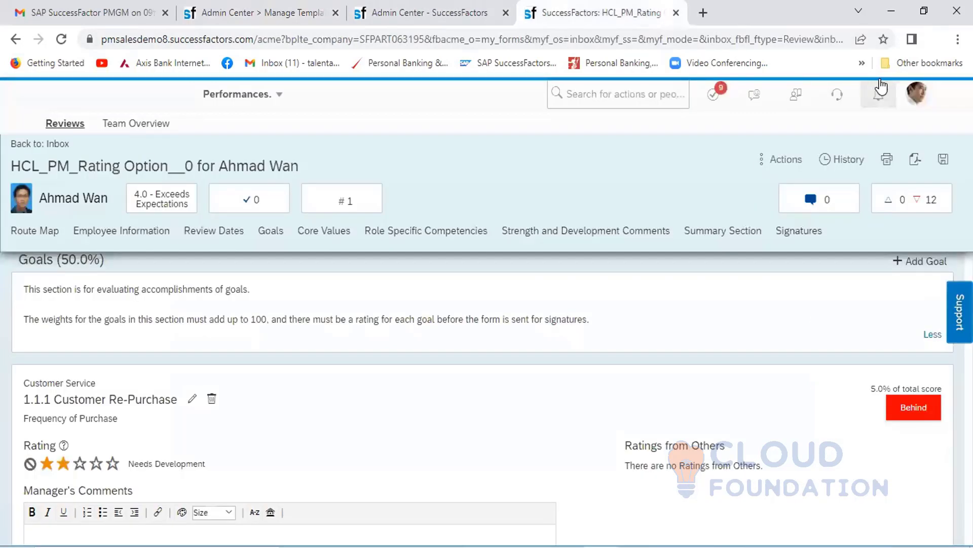
left_click(917, 100)
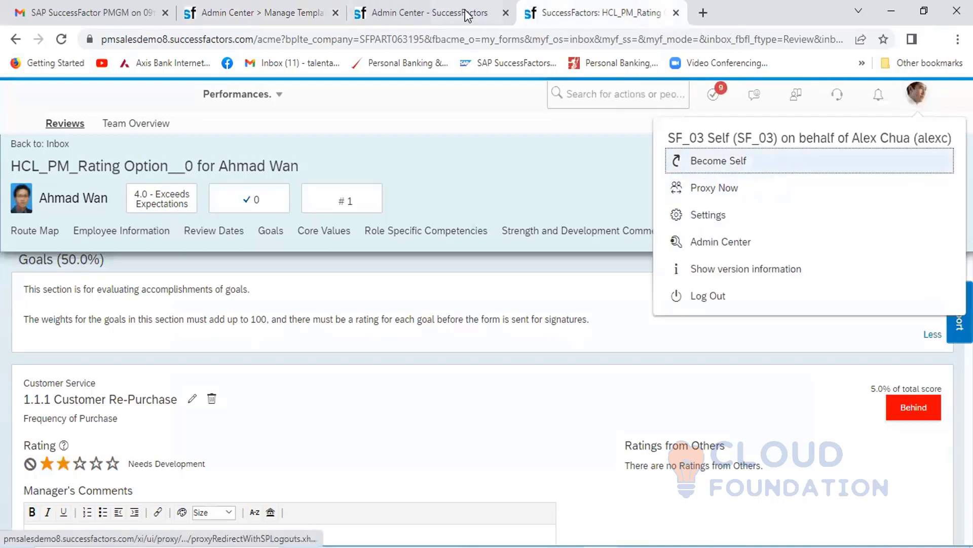
left_click(442, 16)
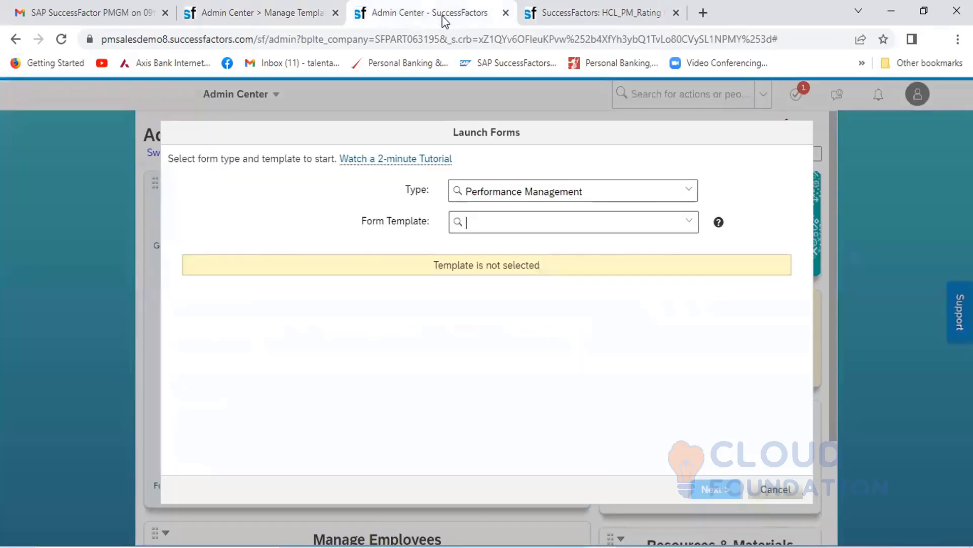
left_click(690, 223)
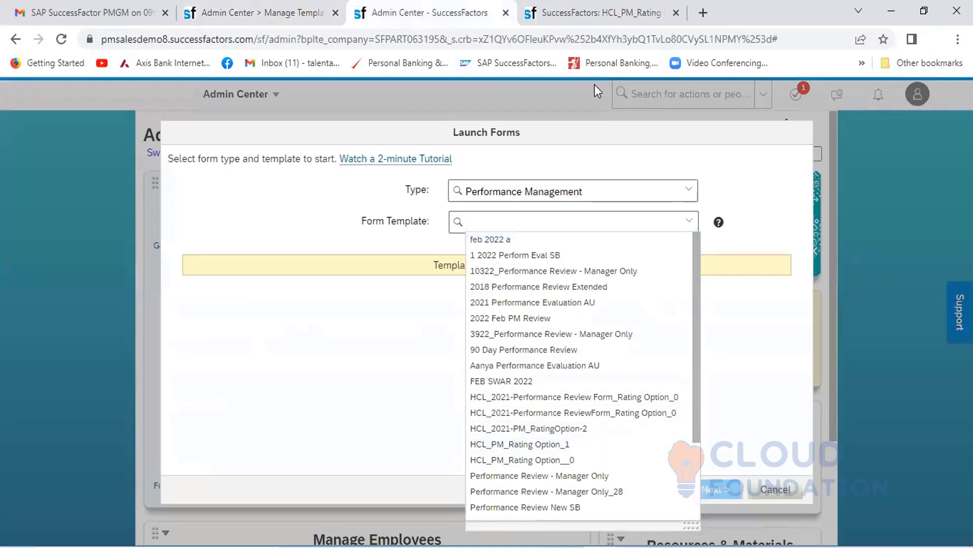
- Return to the manager's review form session and proxy as the employee whose form is under review
left_click(624, 15)
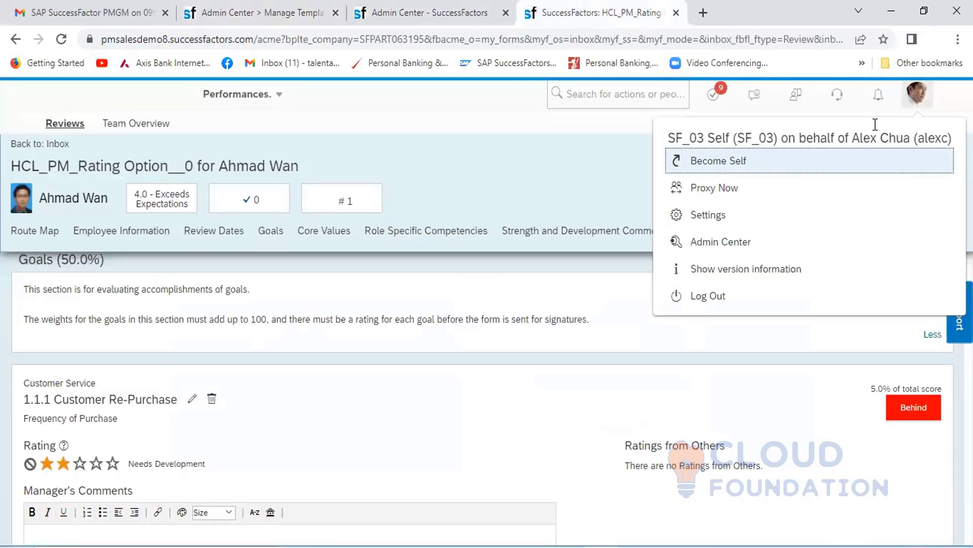
left_click(720, 191)
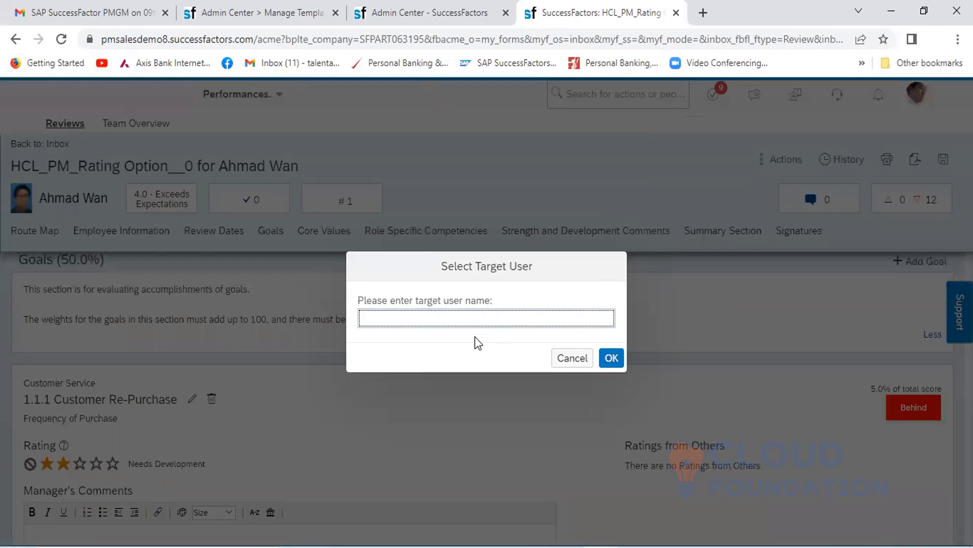
type("Ahmad")
left_click(448, 346)
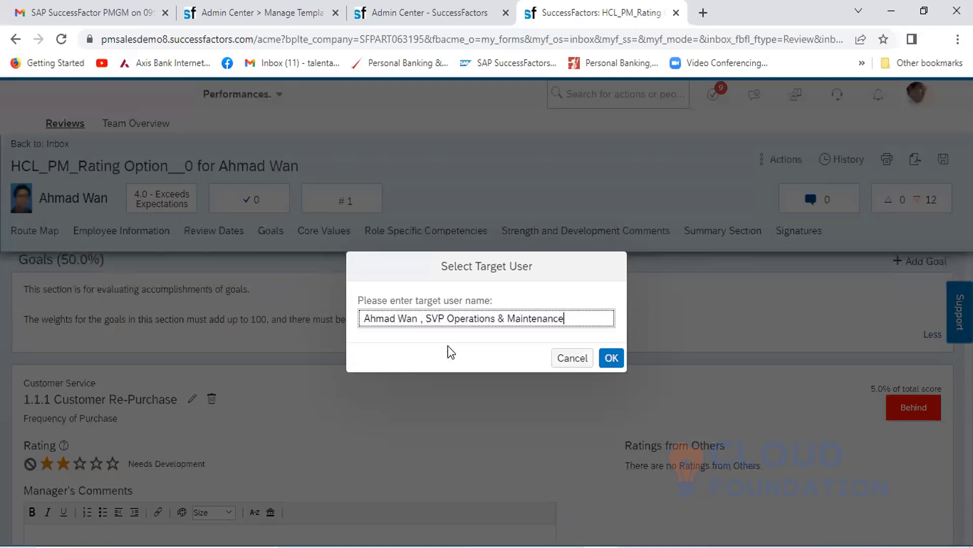
left_click(612, 357)
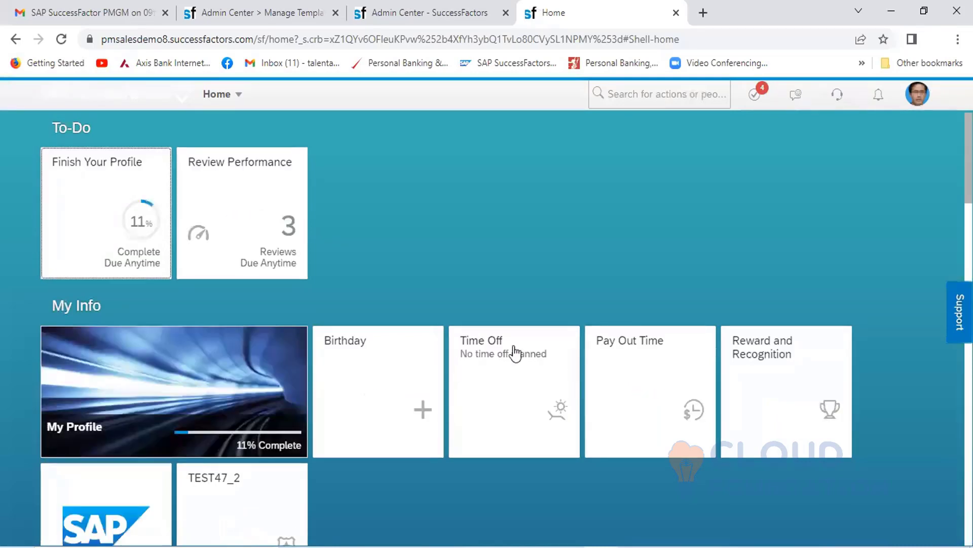
- Go to the employee's Performances inbox and open the HCL_PM_Rating Option_1 self-assessment form
left_click(240, 97)
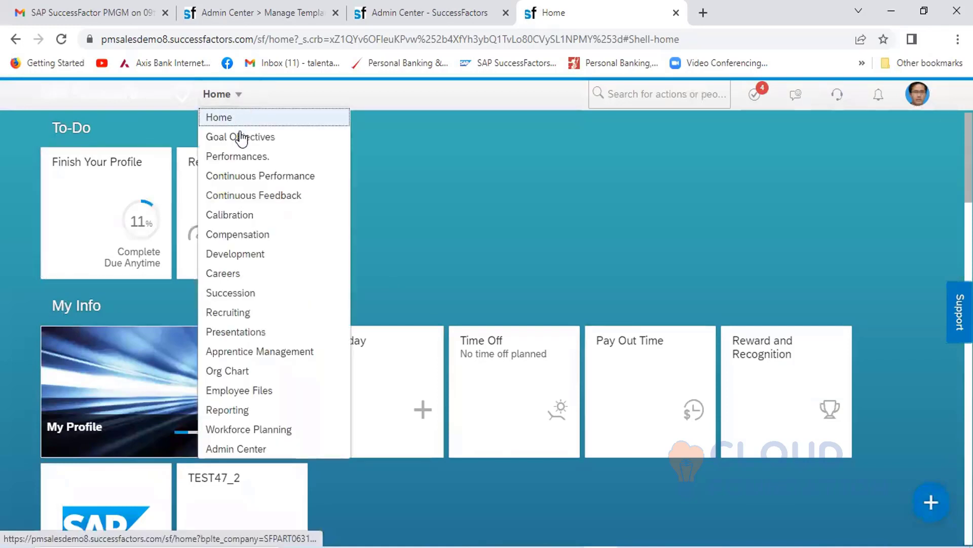
left_click(243, 158)
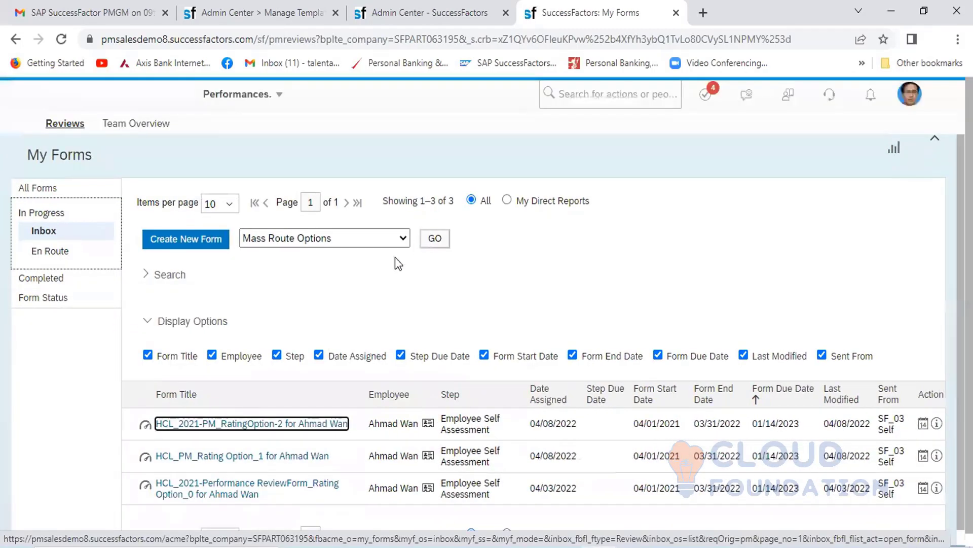
left_click(235, 456)
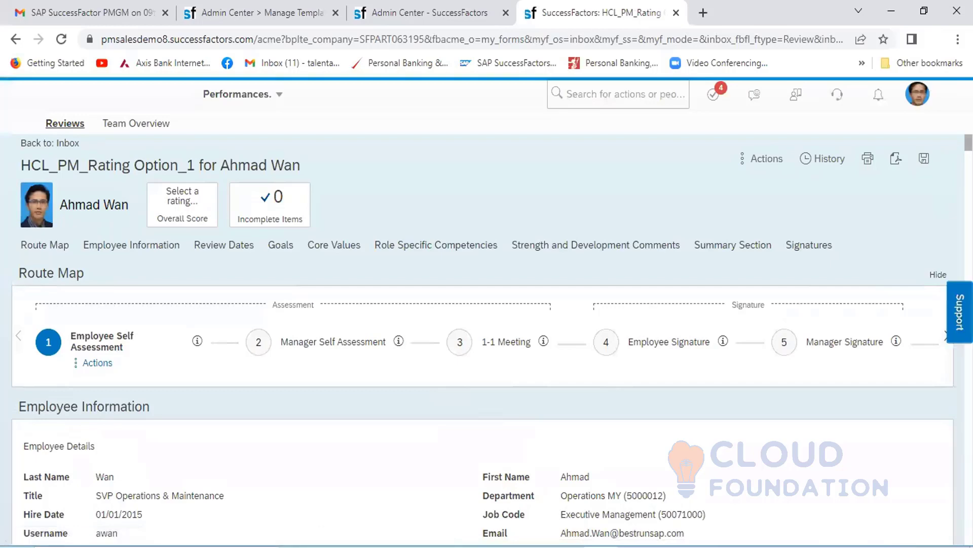
- Rate the Customer Re-Purchase and Customer Satisfaction goals as Needs Development (two stars), using the second rating of each goal
scroll(482, 395, "down", 7)
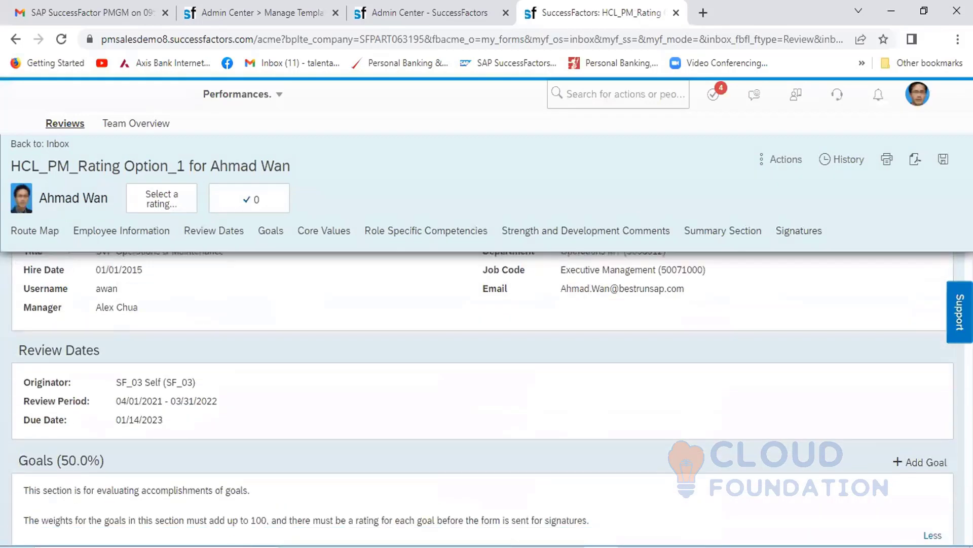
scroll(482, 396, "down", 2)
scroll(482, 396, "down", 2)
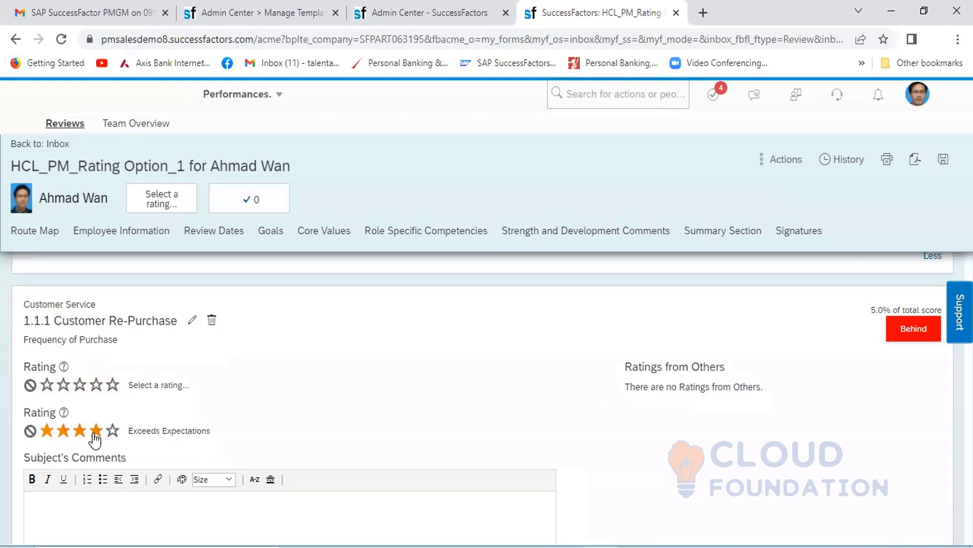
left_click(64, 430)
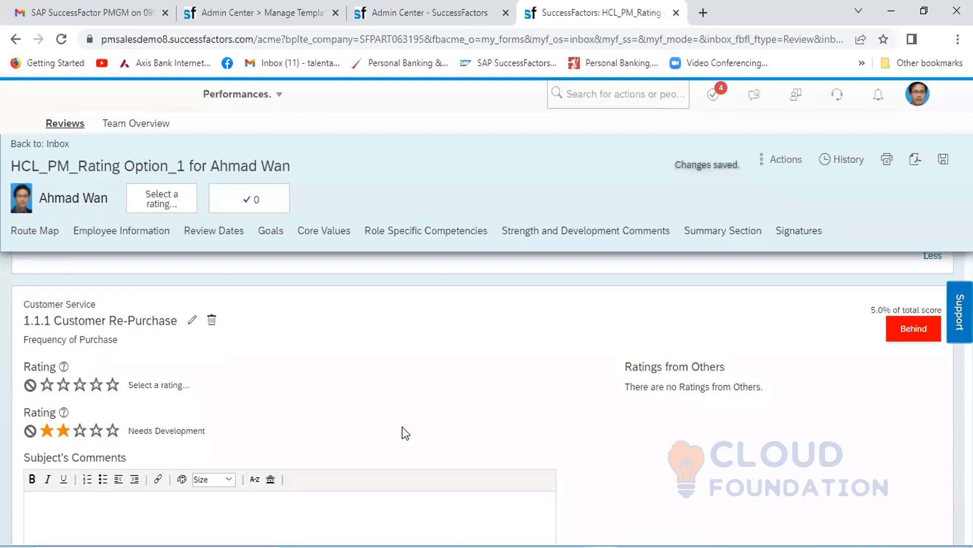
scroll(402, 427, "down", 5)
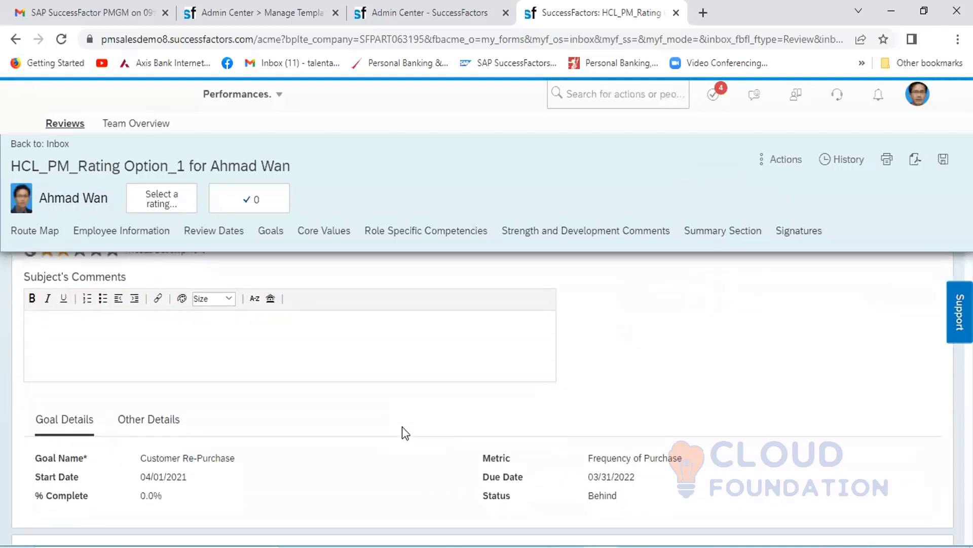
scroll(403, 426, "down", 3)
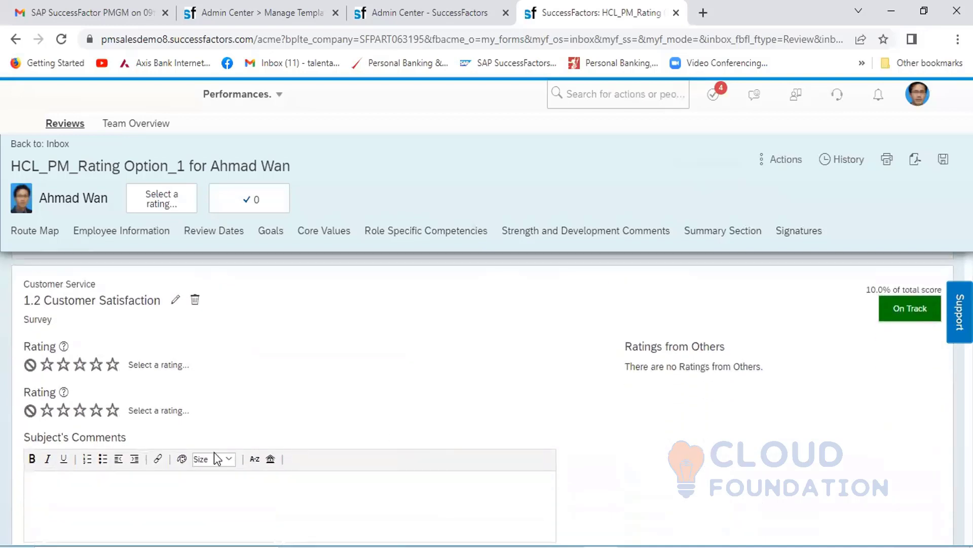
left_click(64, 410)
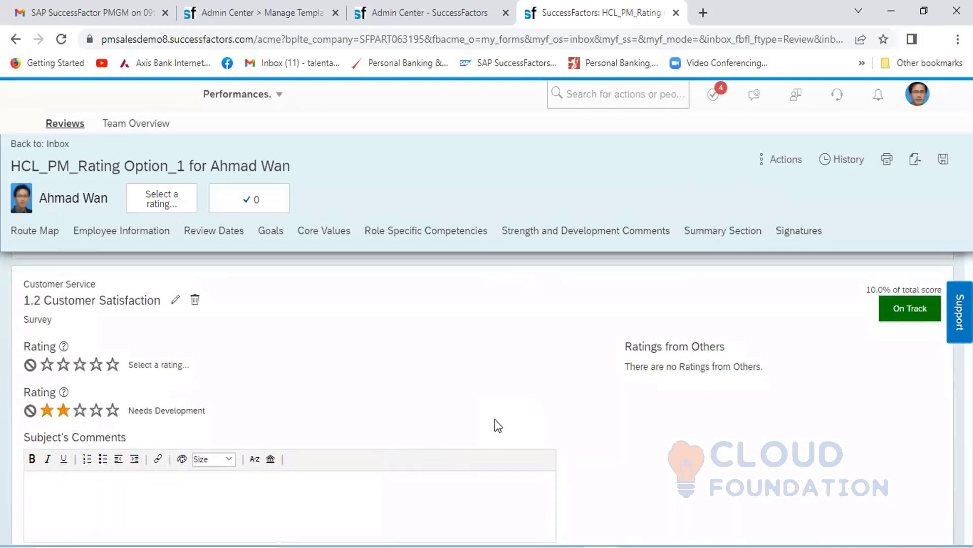
- Rate the New Skills and Certification goals as Exceeds Expectations (four stars), using the second rating of each goal
scroll(495, 418, "down", 3)
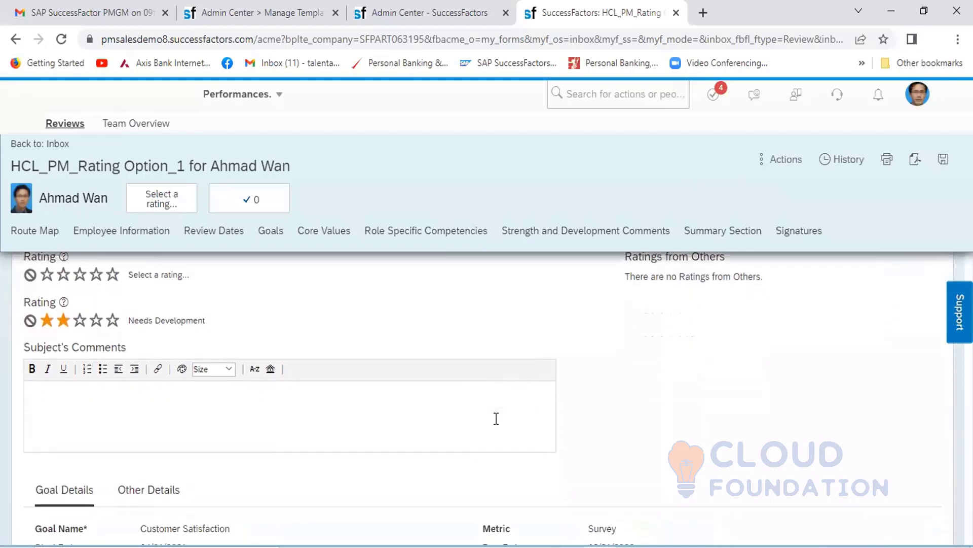
scroll(494, 418, "down", 4)
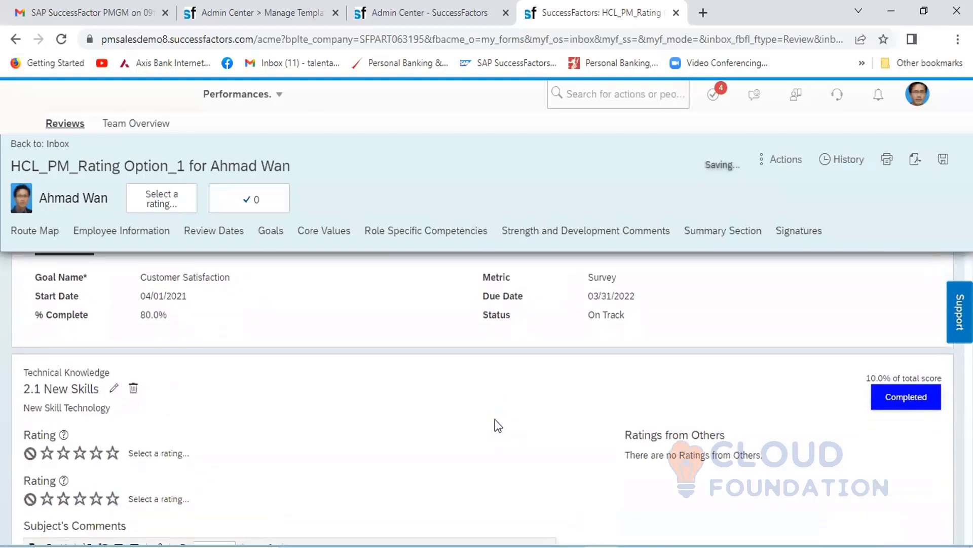
left_click(97, 390)
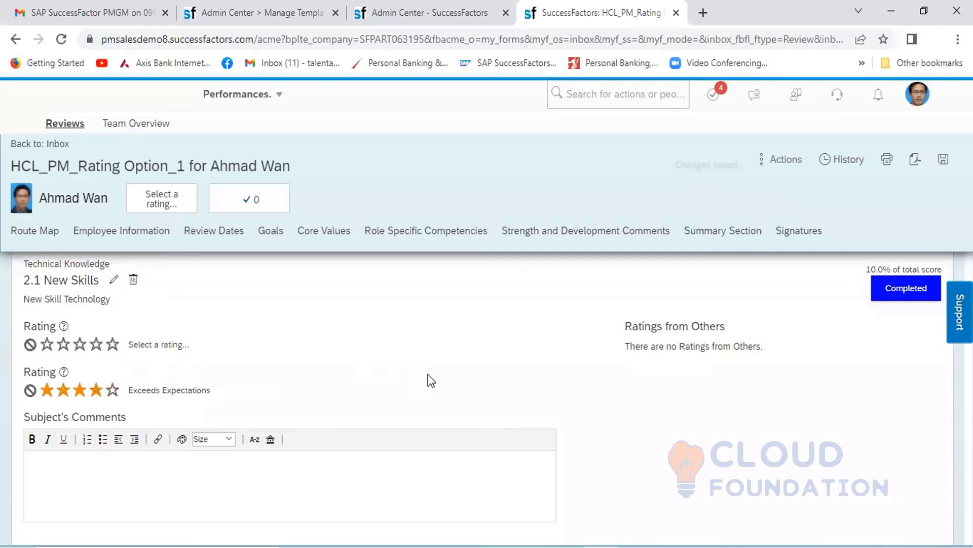
scroll(429, 373, "down", 1)
scroll(429, 374, "down", 7)
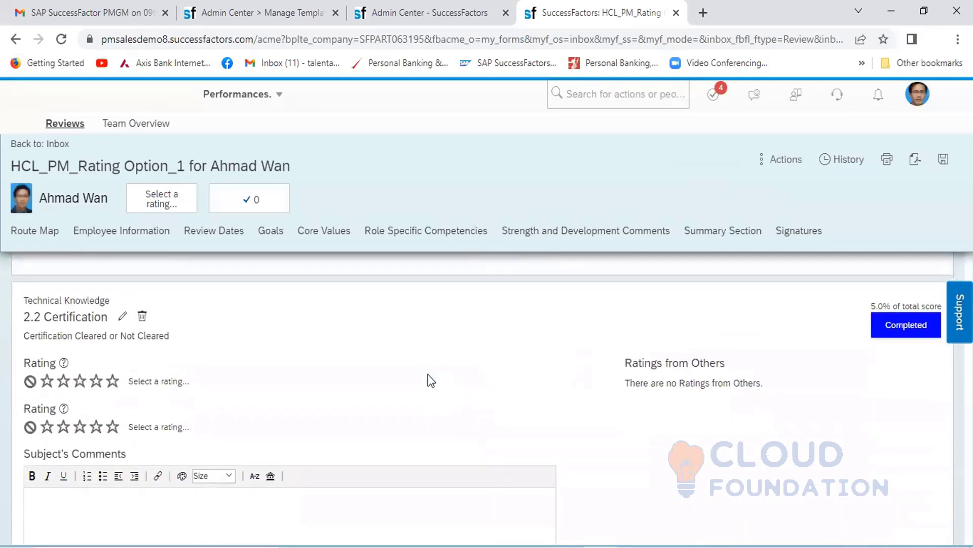
left_click(97, 371)
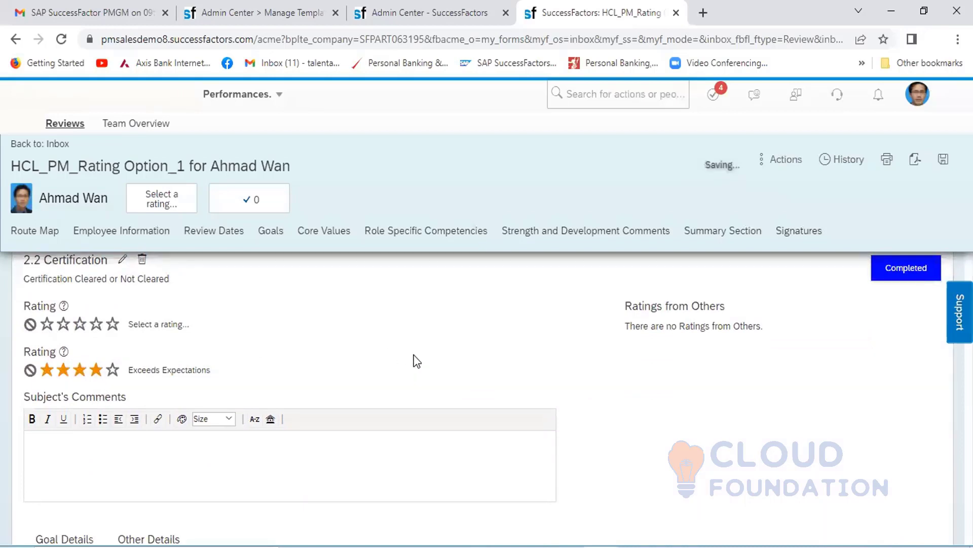
- Set the second rating of the Internal Training goal to Meets Expectations (three stars)
scroll(417, 361, "down", 3)
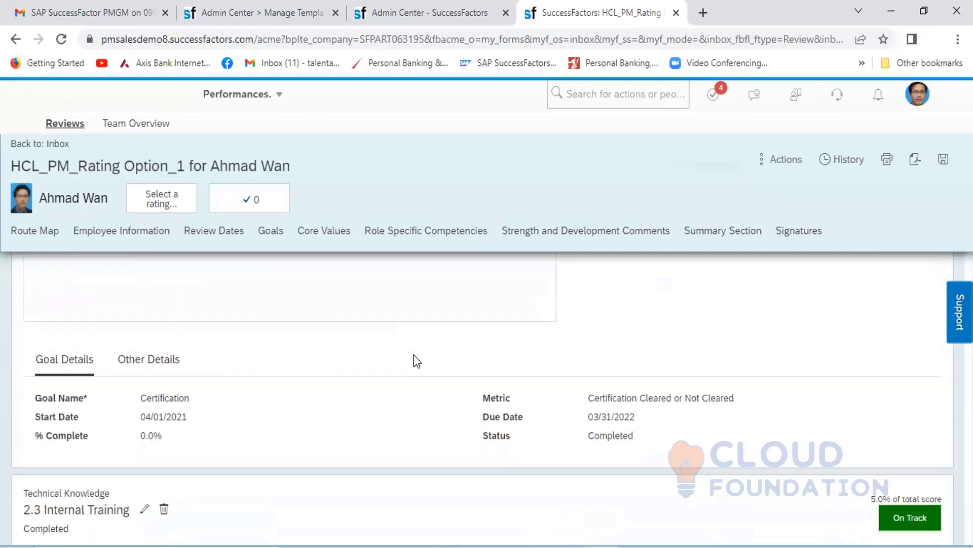
scroll(417, 361, "down", 4)
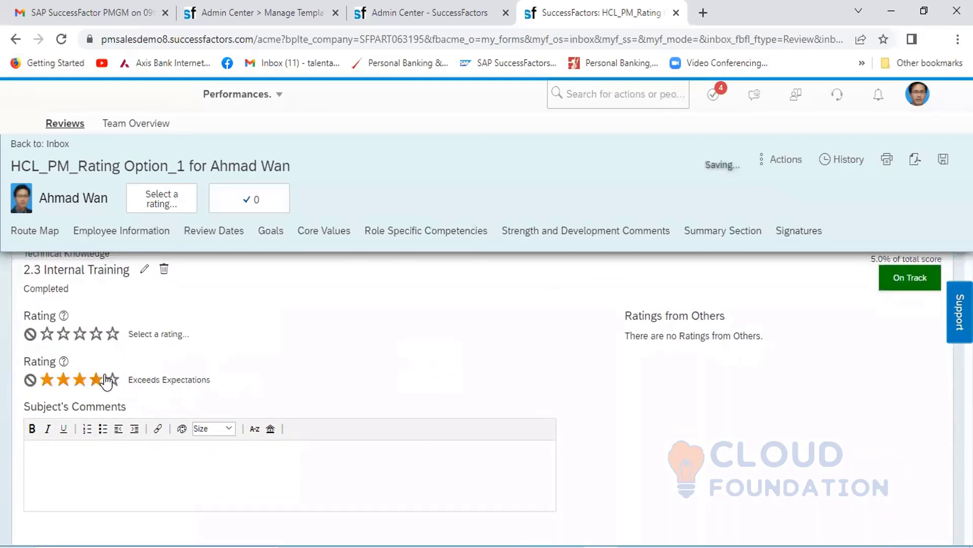
left_click(85, 381)
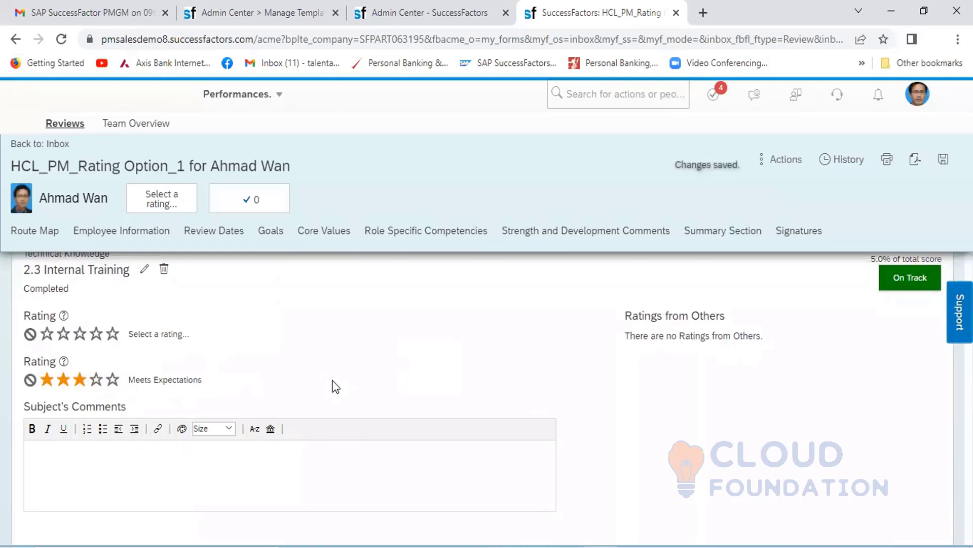
- Set the second rating of goal 3.1 on stock and margin performance to Exceeds Expectations and of 3.2 Resolving Issue to Meets Expectations
scroll(335, 386, "down", 5)
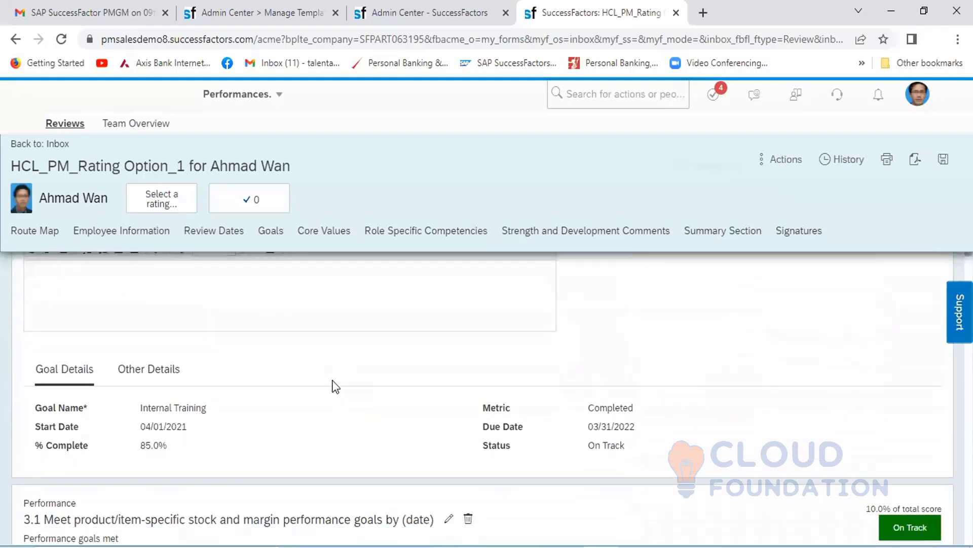
scroll(336, 386, "down", 3)
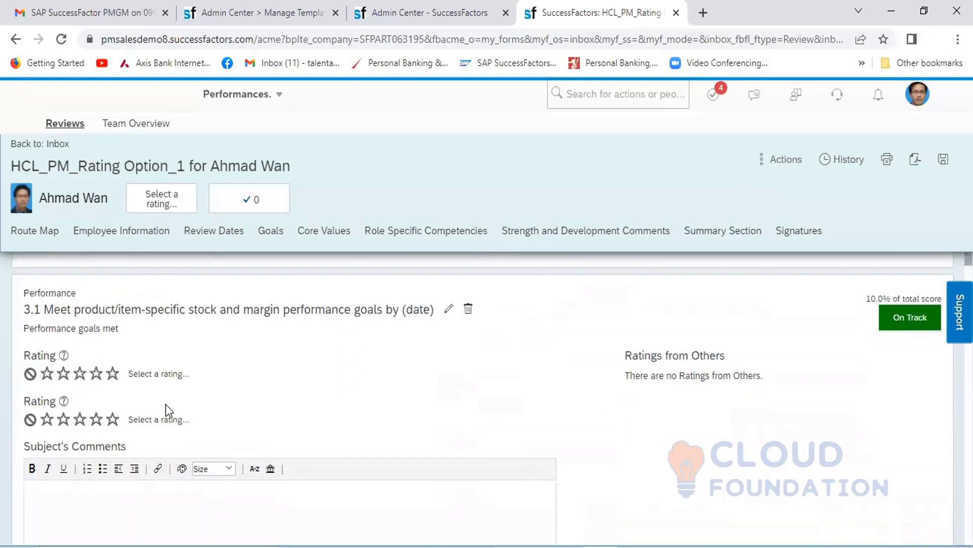
left_click(96, 420)
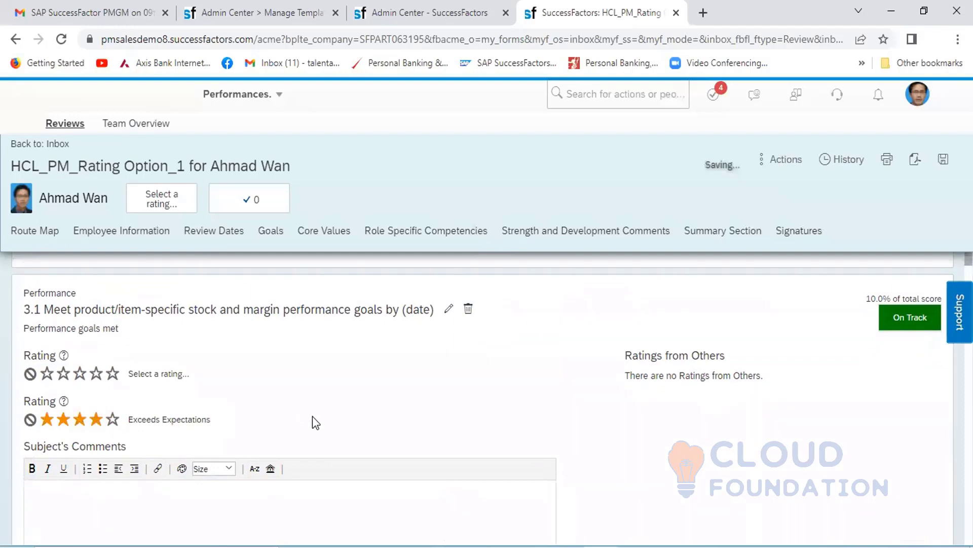
scroll(313, 417, "down", 8)
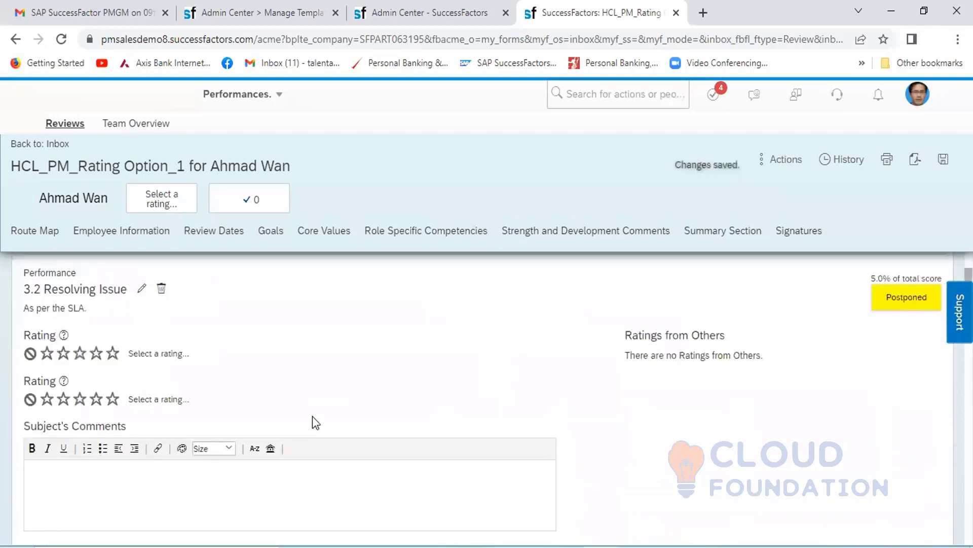
left_click(82, 400)
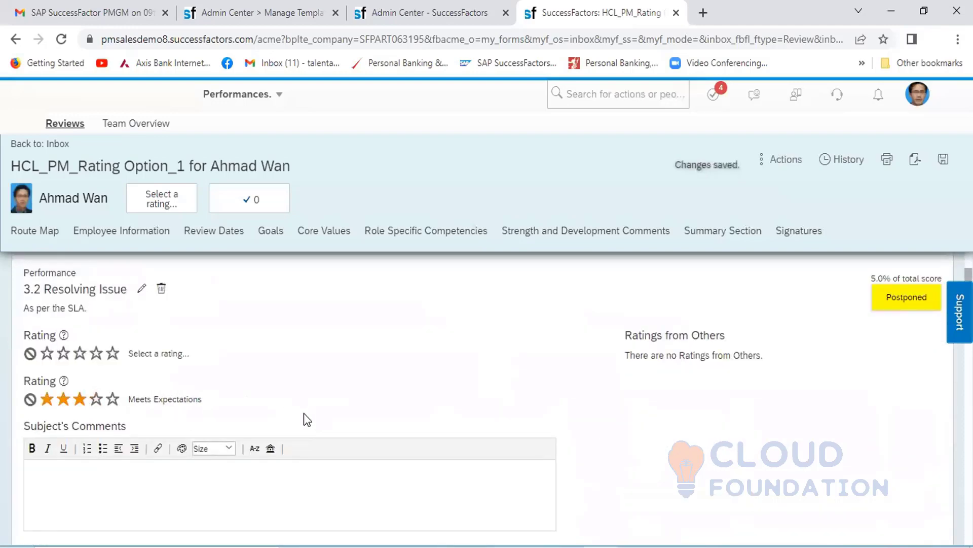
- Set the second rating of the DEMO LIBRARY 1 competency under Core Values to Exceeds Expectations (four stars)
scroll(307, 415, "down", 5)
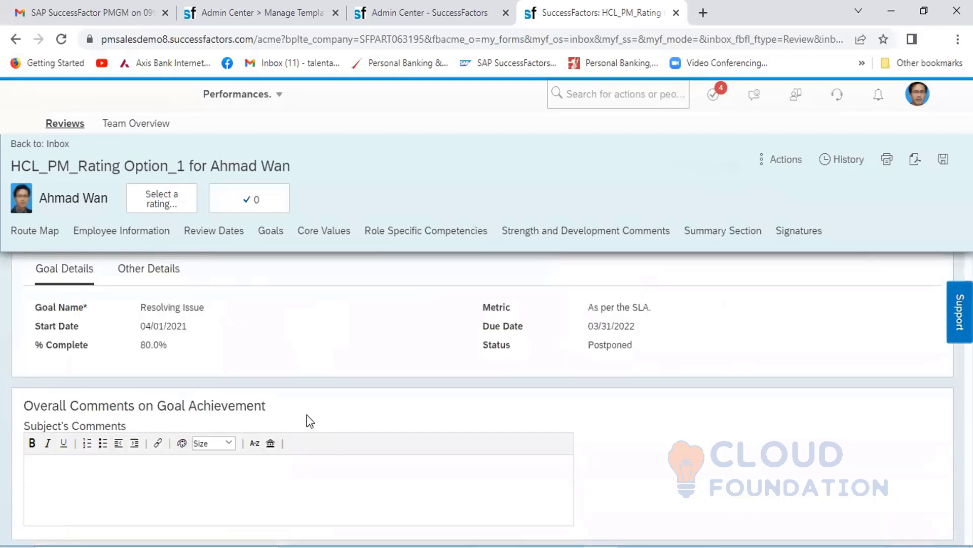
scroll(306, 415, "up", 4)
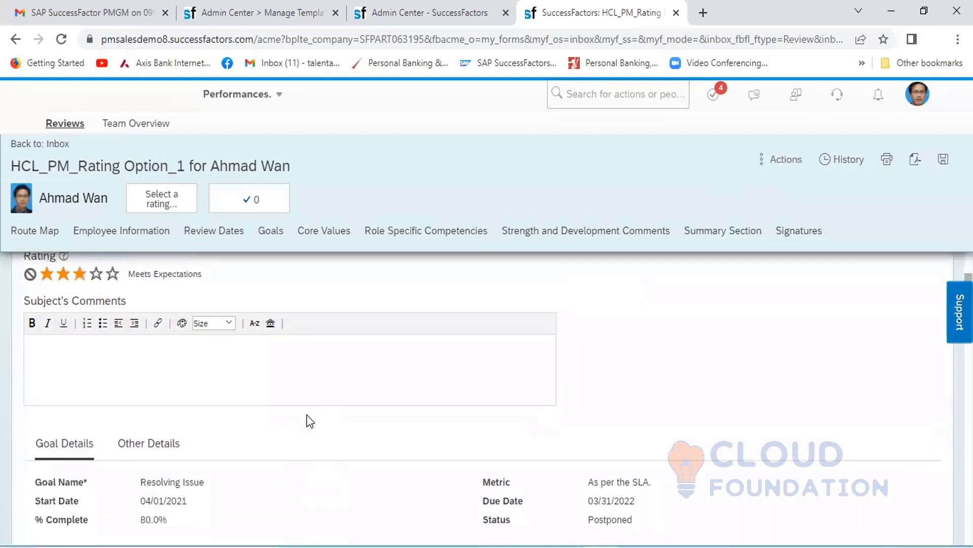
scroll(308, 414, "down", 5)
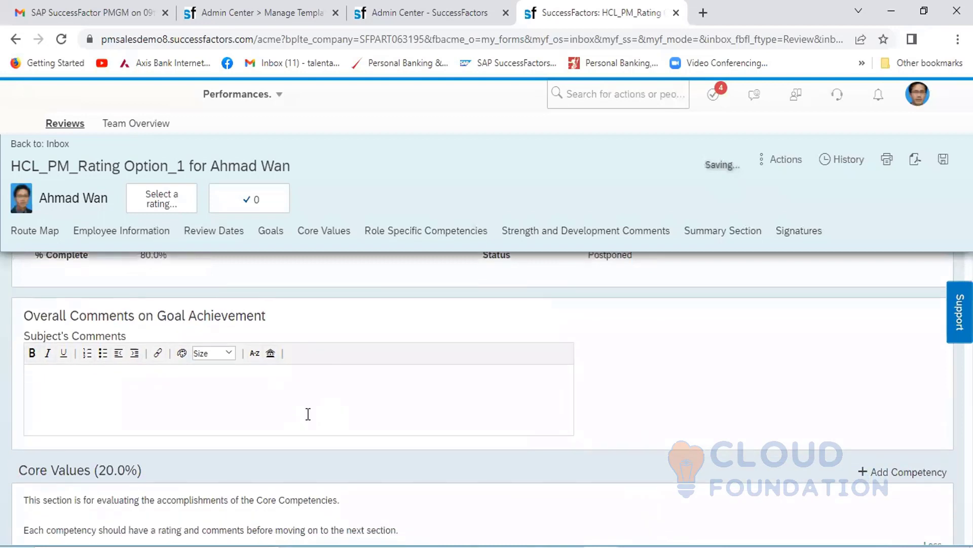
scroll(308, 414, "down", 5)
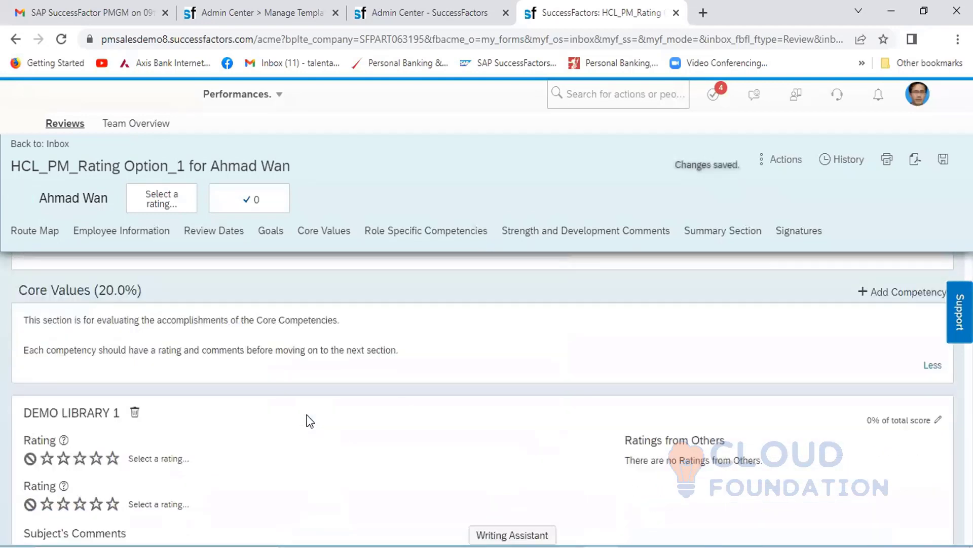
left_click(96, 414)
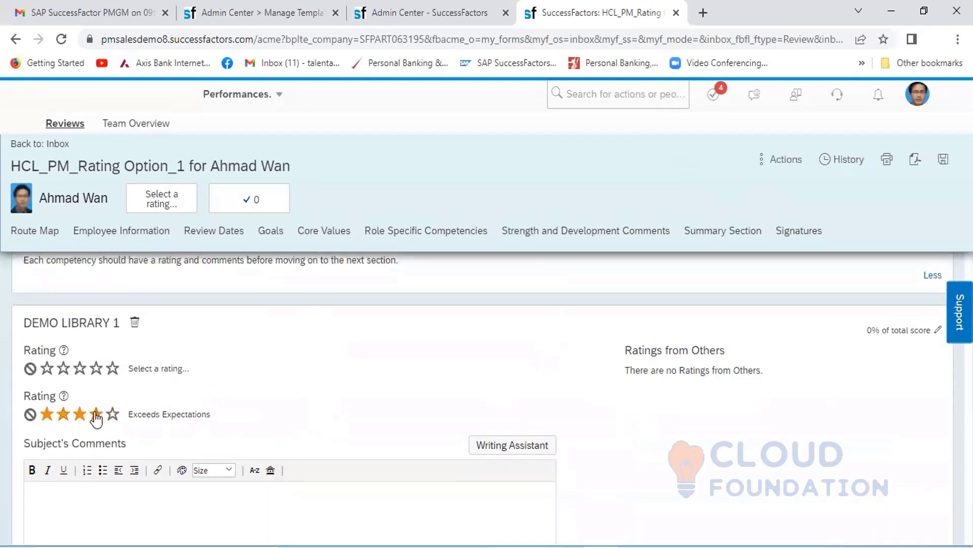
- Set the second rating of the Acting Decisively and Acting Strategically competencies to Exceeds Expectations (four stars)
scroll(396, 403, "down", 5)
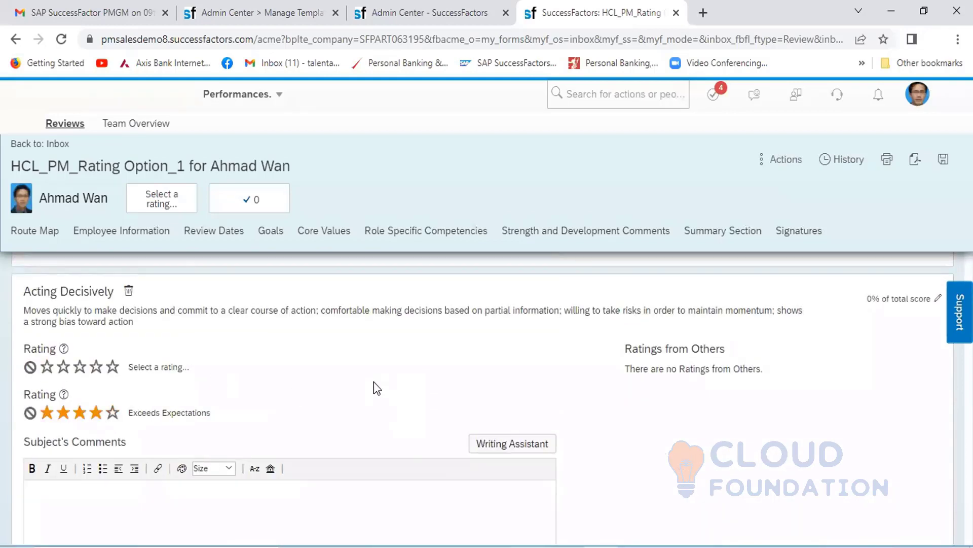
scroll(373, 381, "down", 5)
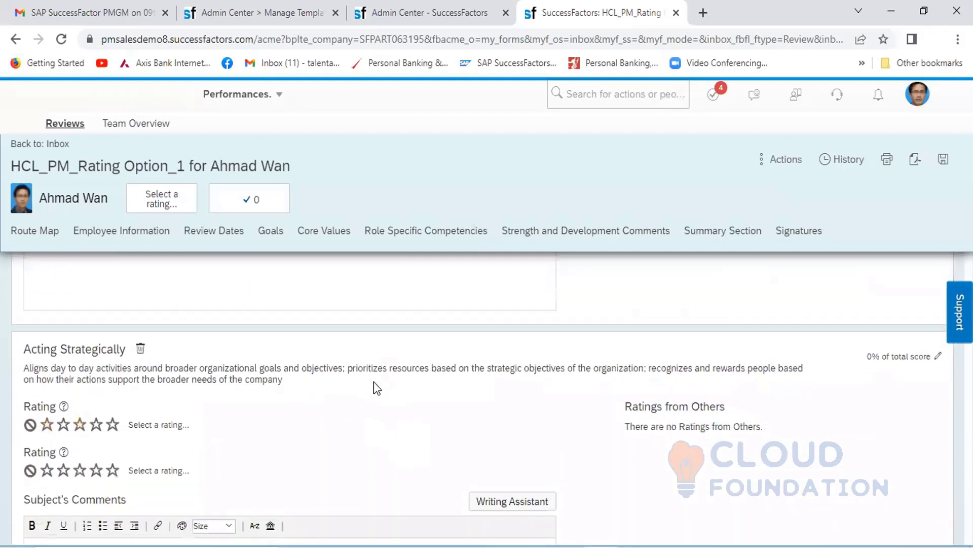
scroll(373, 381, "down", 3)
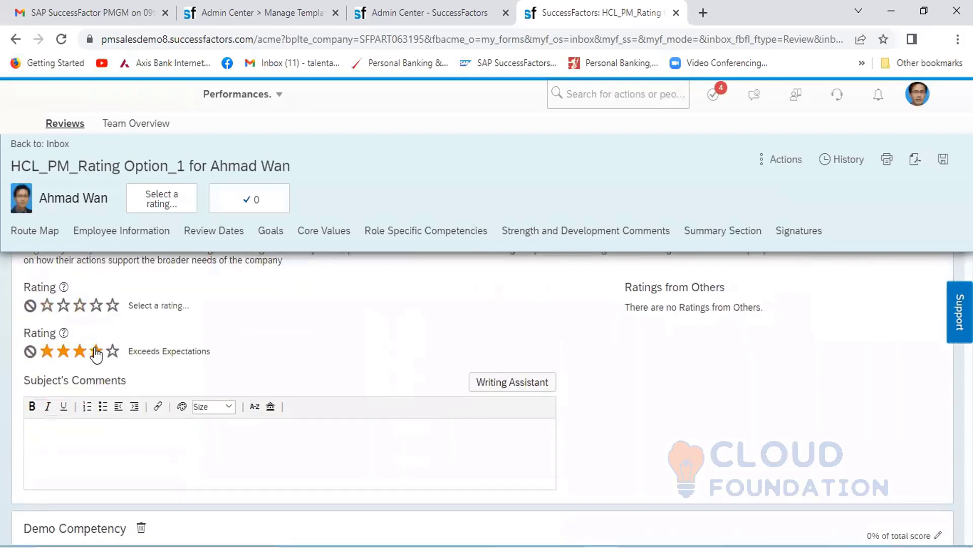
left_click(96, 352)
- Set the second rating of Demo Competency to Meets Expectations and of Acting as a Champion for Change to Exceeds Expectations
scroll(341, 352, "down", 6)
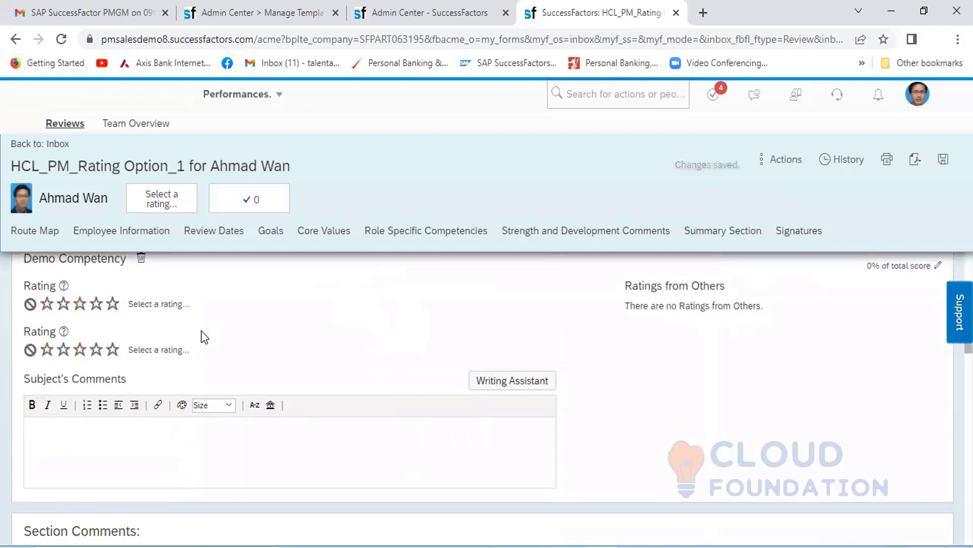
left_click(78, 353)
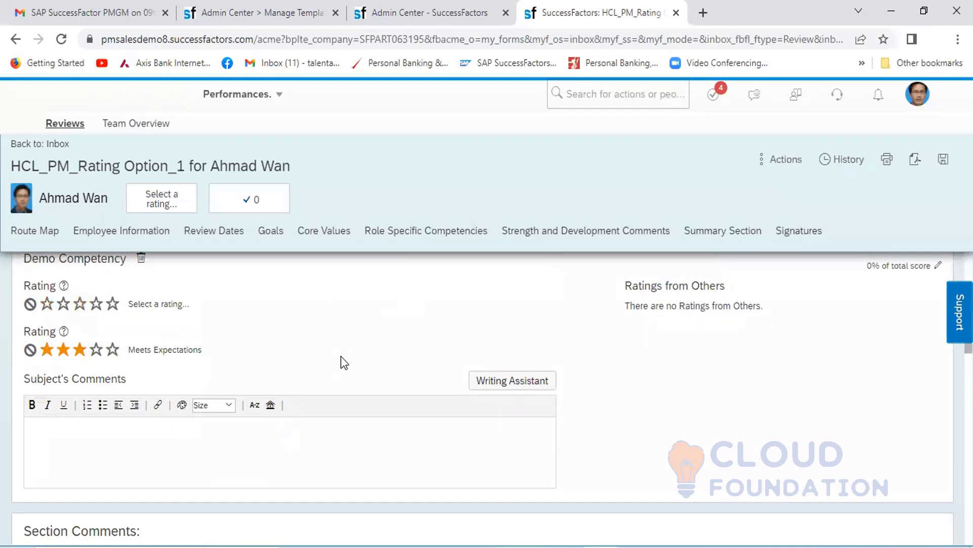
scroll(341, 356, "down", 4)
scroll(340, 356, "down", 6)
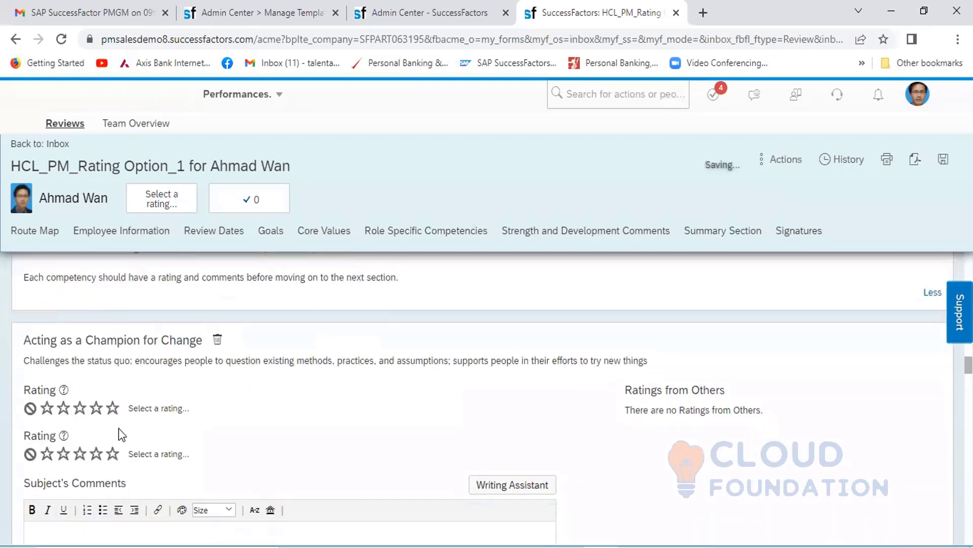
left_click(96, 453)
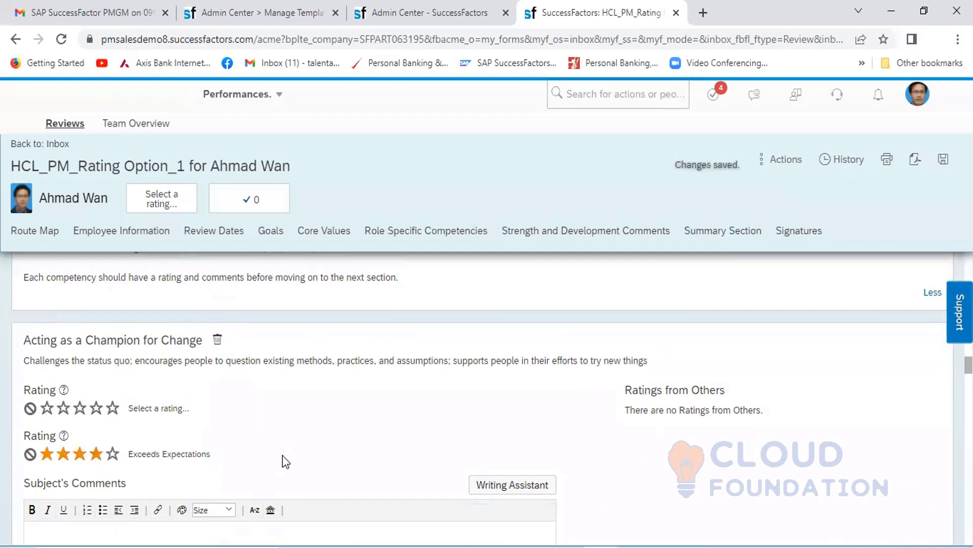
- Set the second rating of Controlling Costs to Exceeds Expectations and of Critical Thinking to Meets Expectations
scroll(282, 454, "down", 5)
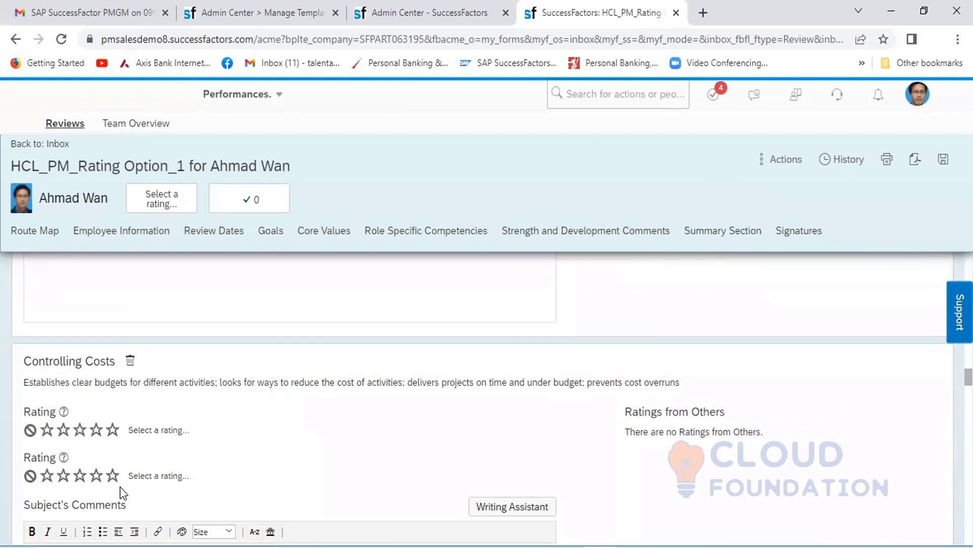
left_click(96, 475)
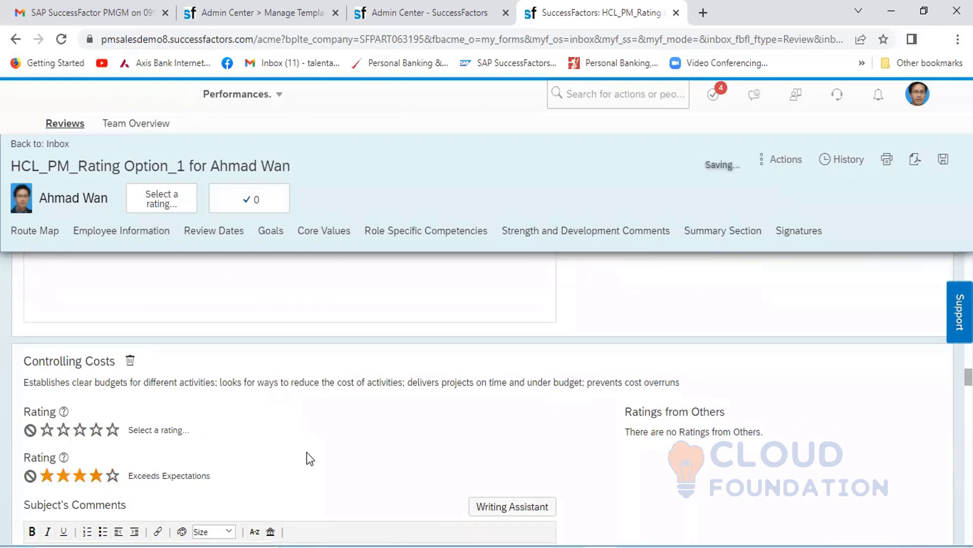
scroll(306, 452, "down", 5)
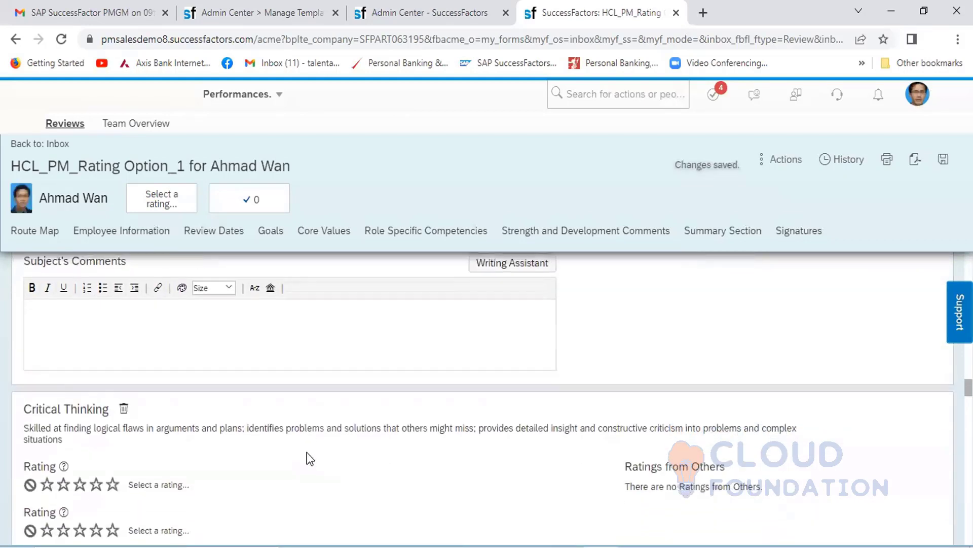
scroll(307, 452, "down", 2)
left_click(81, 416)
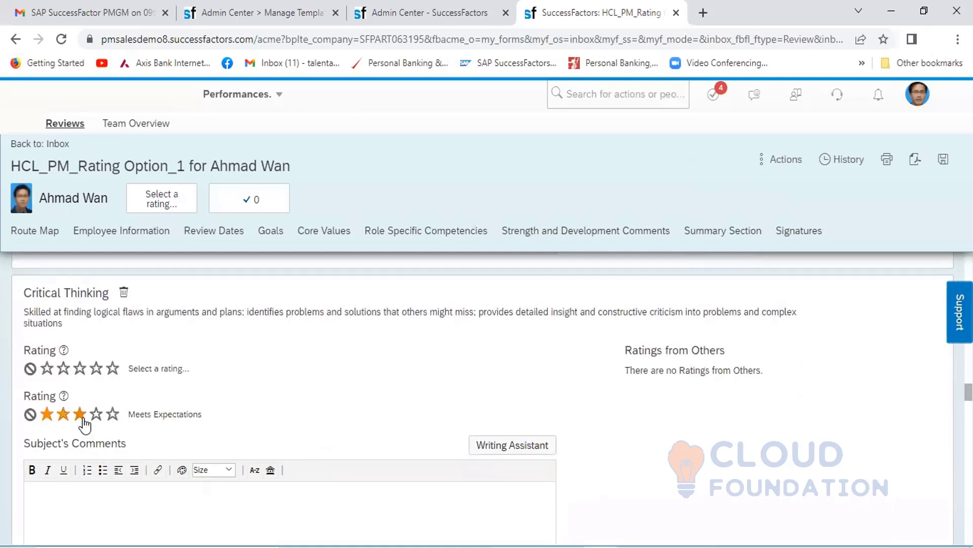
- Rate Delegating Responsibility and Inspiring and Motivating Others as Exceeds Expectations, using the second rating of each competency
scroll(284, 413, "down", 5)
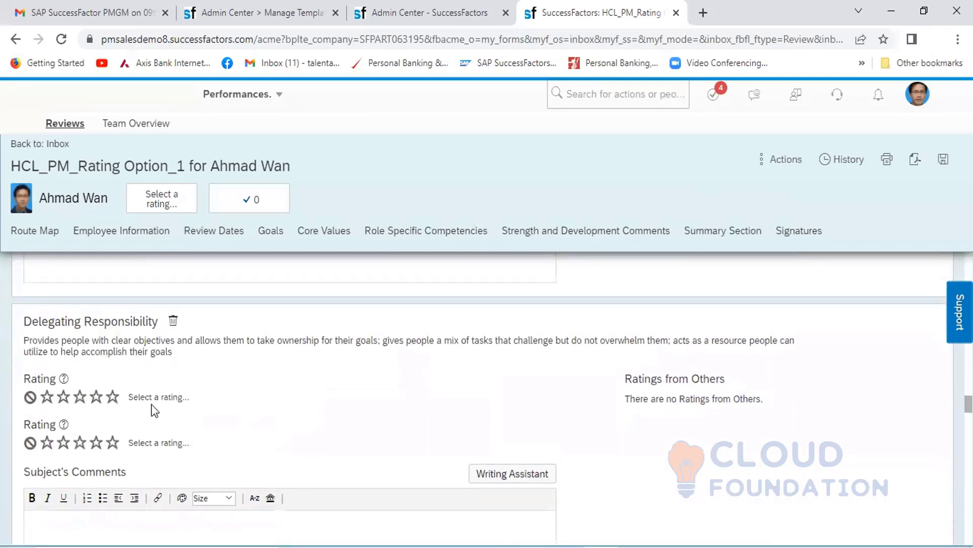
left_click(95, 442)
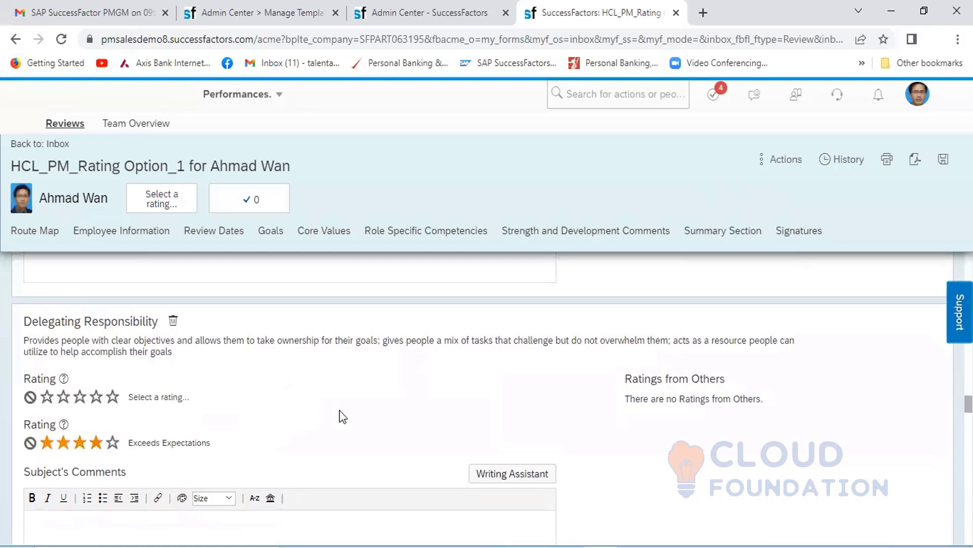
scroll(343, 417, "down", 5)
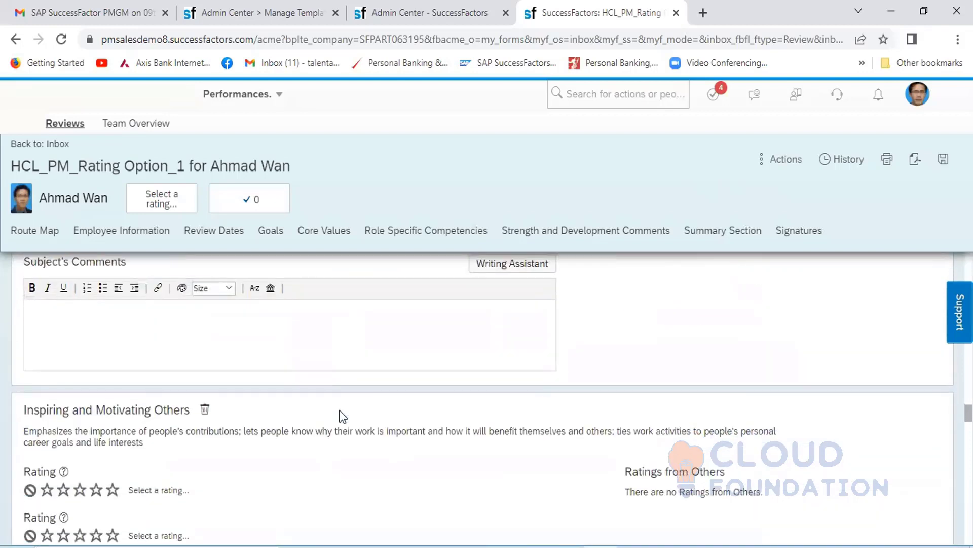
scroll(342, 416, "down", 2)
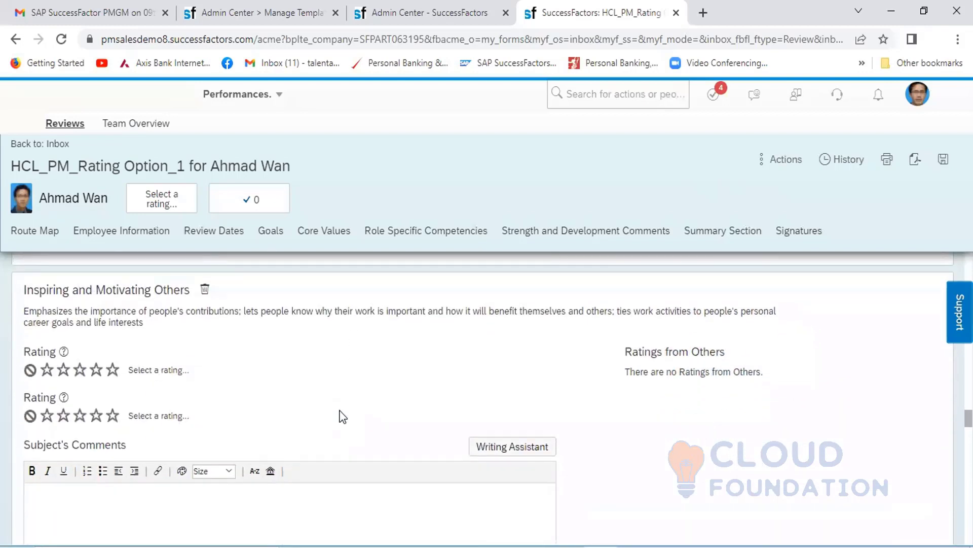
left_click(97, 417)
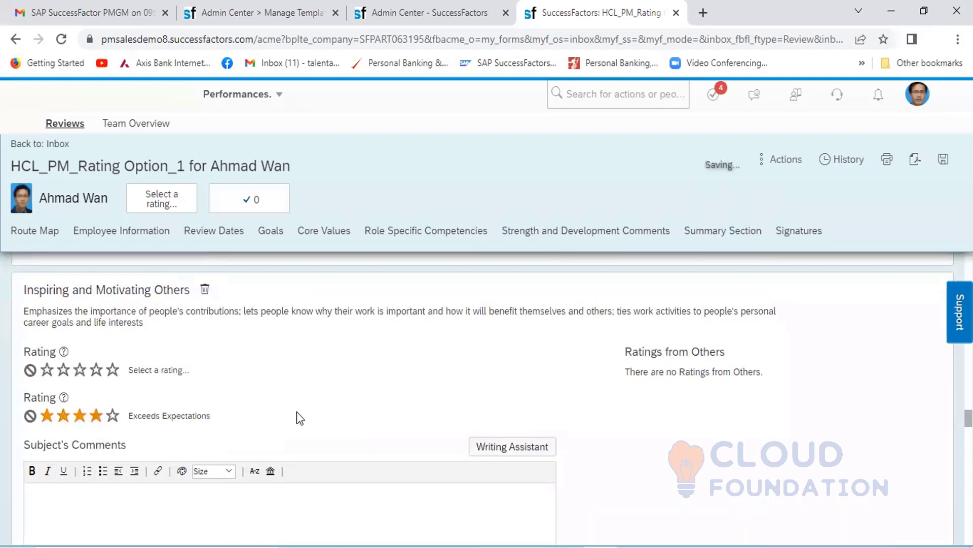
- Fill in the second rating of the Managing from a Distance competency
scroll(297, 411, "down", 5)
scroll(297, 411, "down", 3)
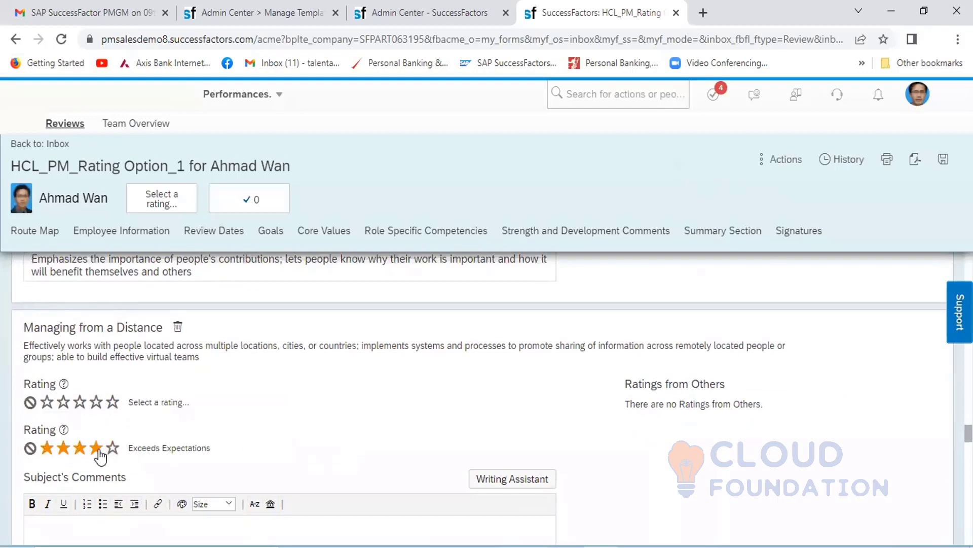
left_click(96, 448)
- Fill in the second rating of Setting a Strategic Vision and set that of Thinking Globally to Needs Development (two stars)
scroll(267, 439, "down", 7)
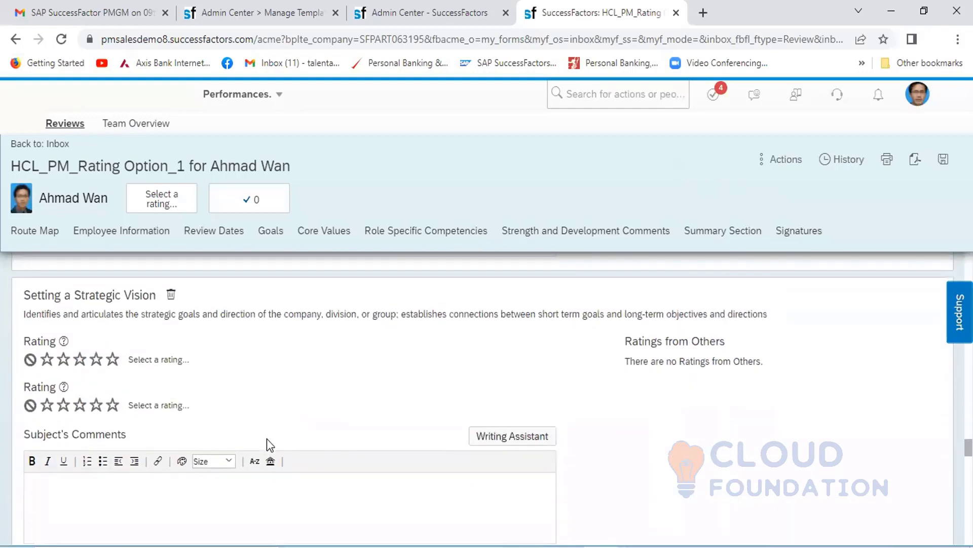
left_click(81, 406)
scroll(311, 383, "down", 6)
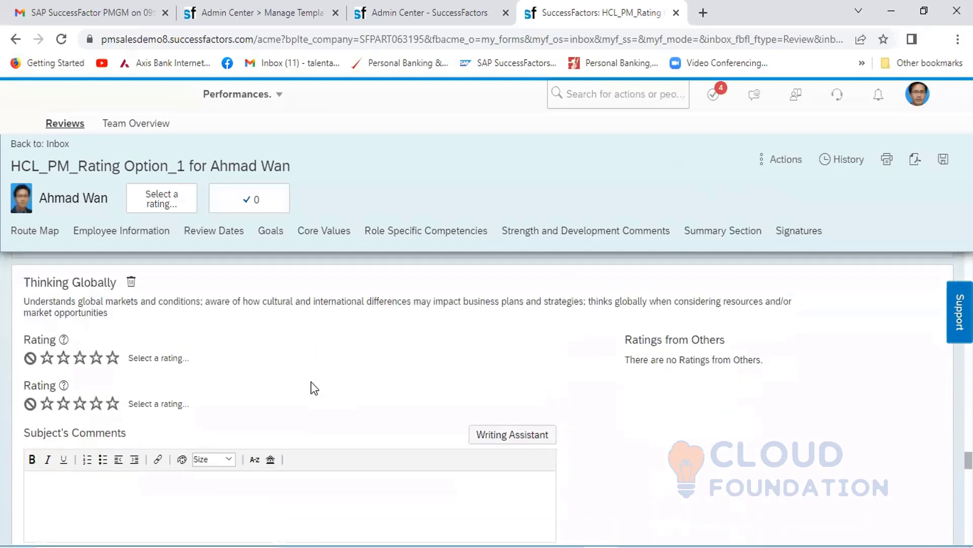
left_click(64, 403)
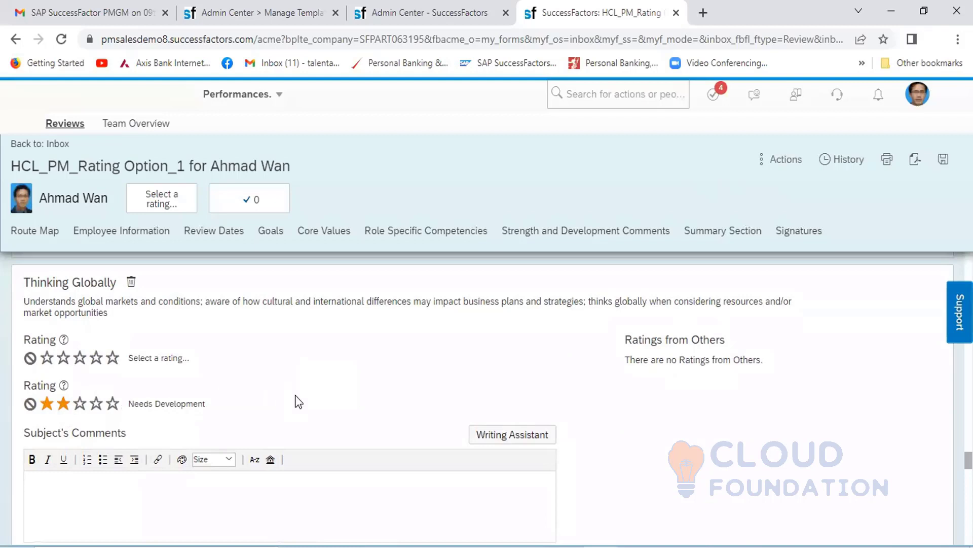
- Set the Overall Form Rating in the Summary Section to Meets Expectations (three stars)
scroll(299, 401, "down", 5)
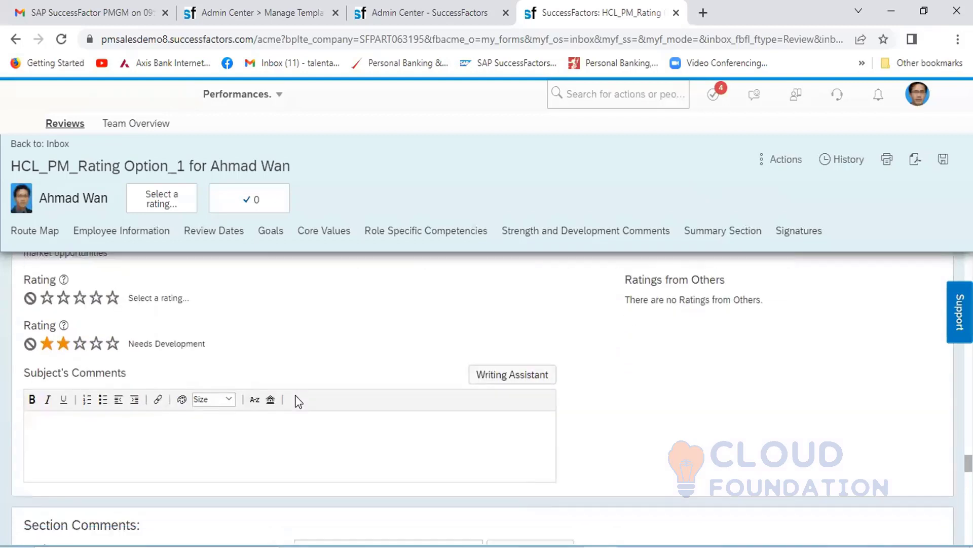
scroll(296, 396, "down", 3)
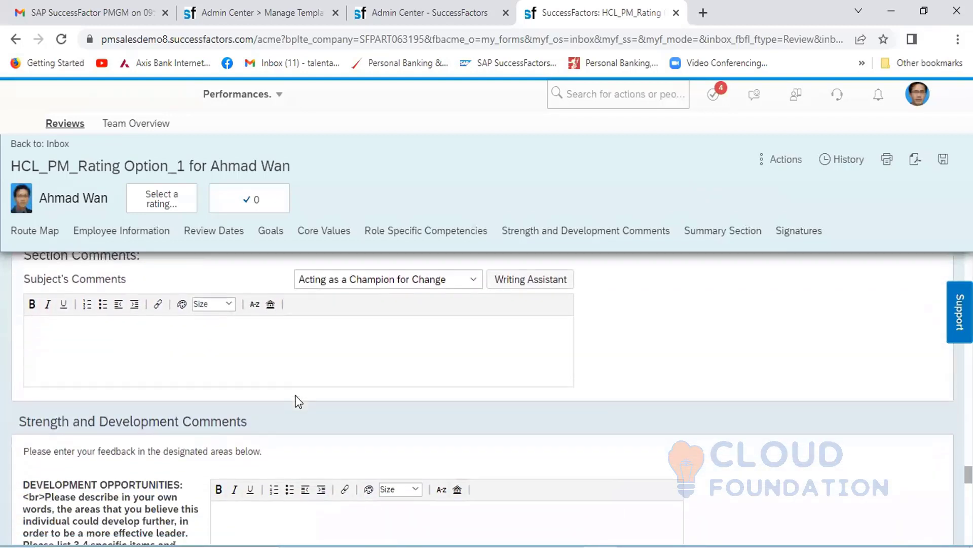
scroll(296, 396, "down", 5)
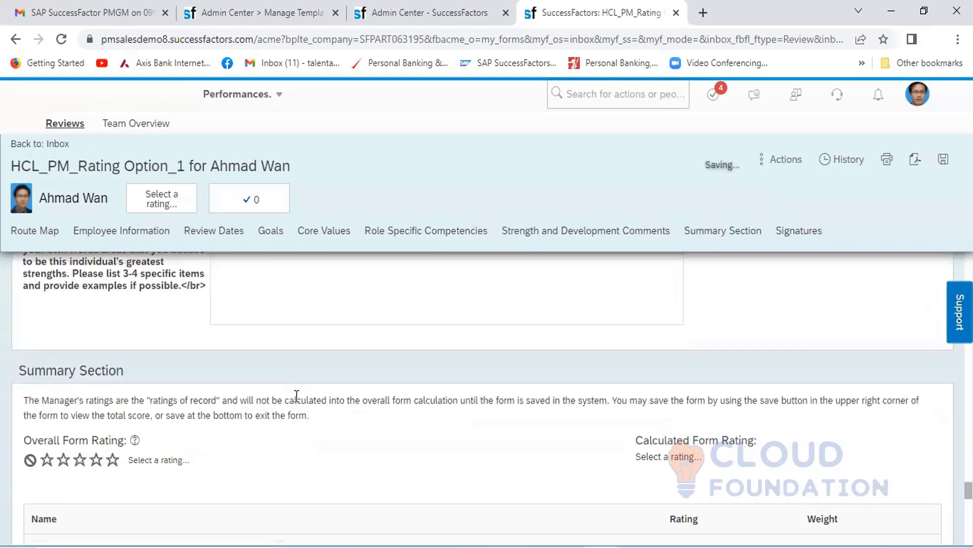
scroll(297, 395, "down", 2)
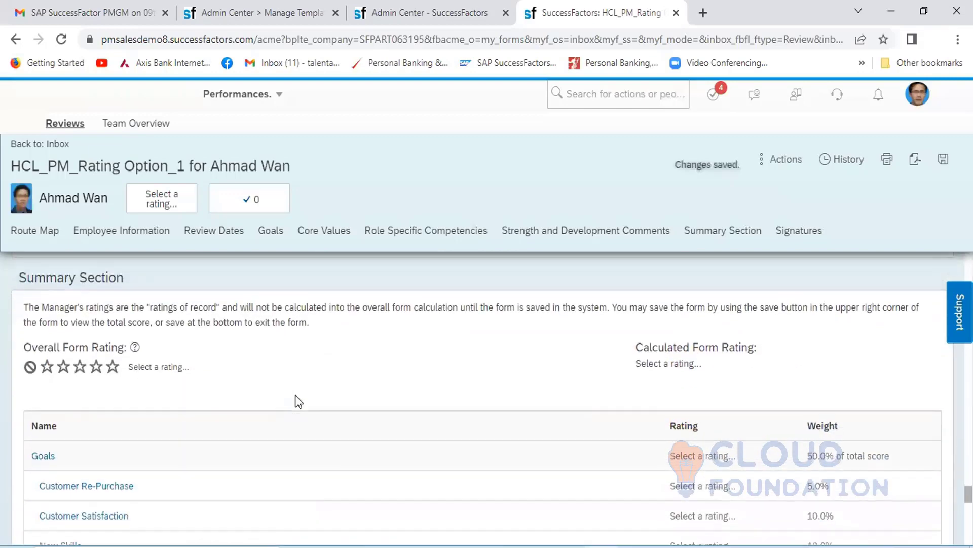
left_click(80, 340)
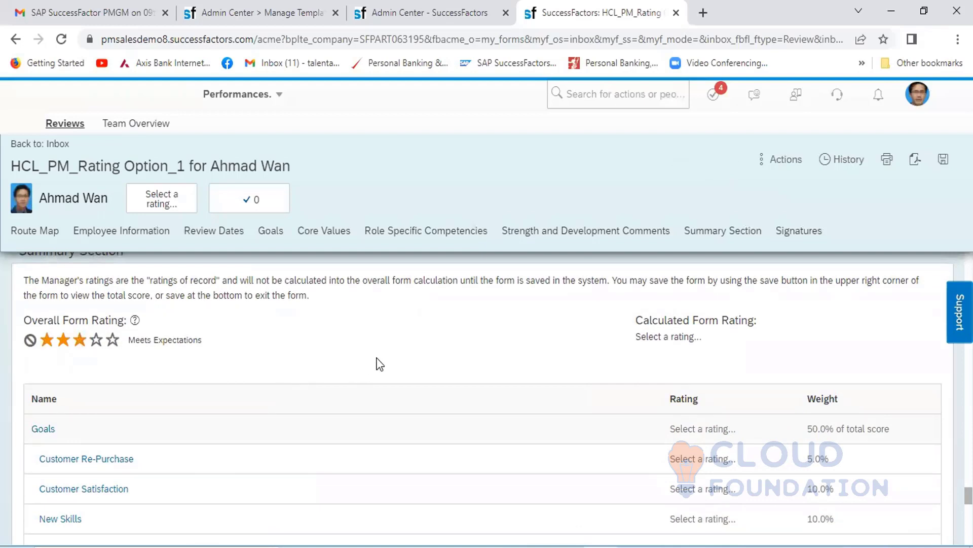
- Review the ratings and weights of the goals, core values and role-specific competencies in the summary table
scroll(379, 363, "down", 1)
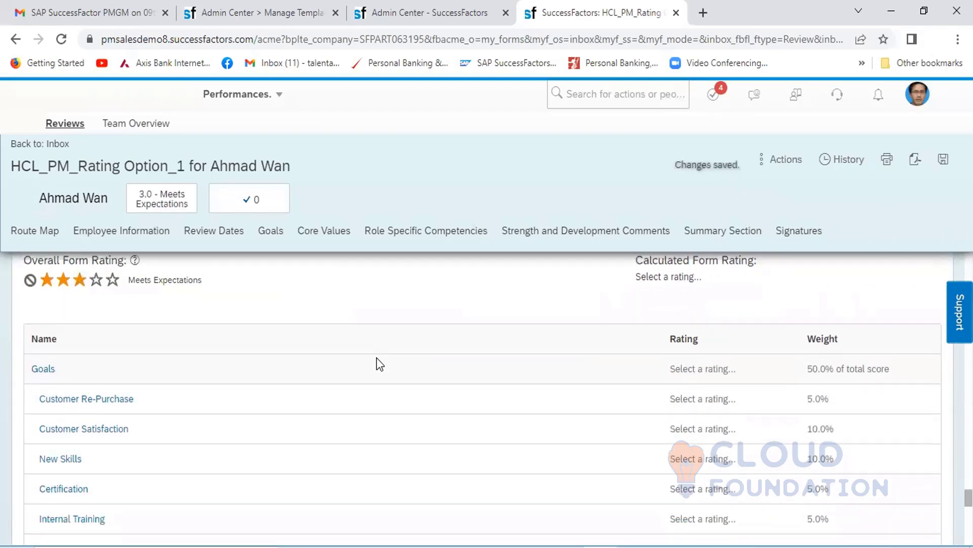
scroll(380, 363, "down", 5)
scroll(380, 364, "up", 4)
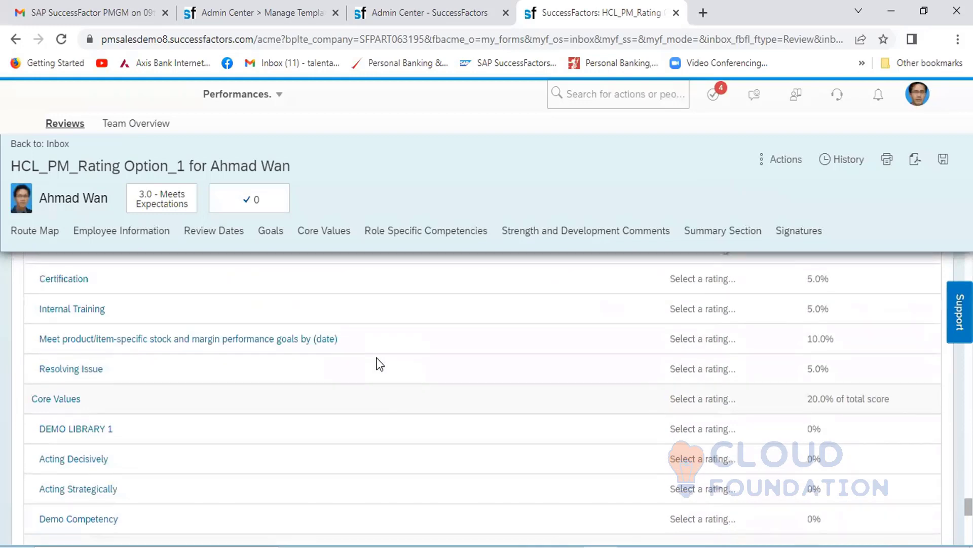
scroll(379, 364, "up", 1)
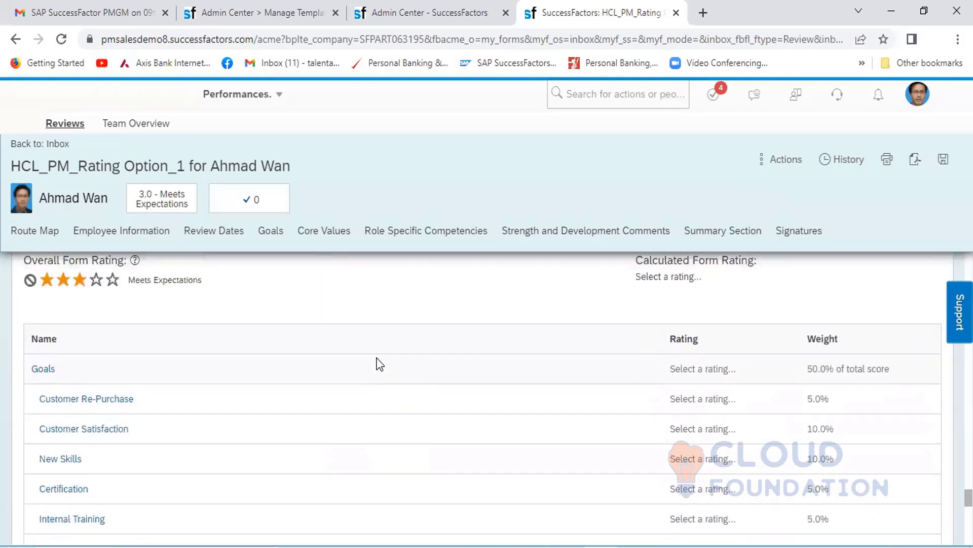
scroll(379, 364, "up", 1)
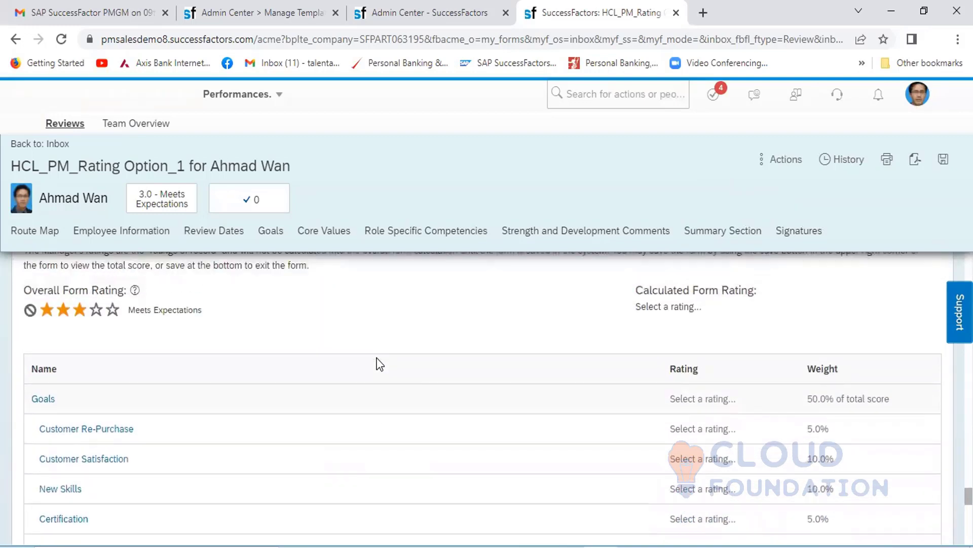
scroll(379, 364, "down", 6)
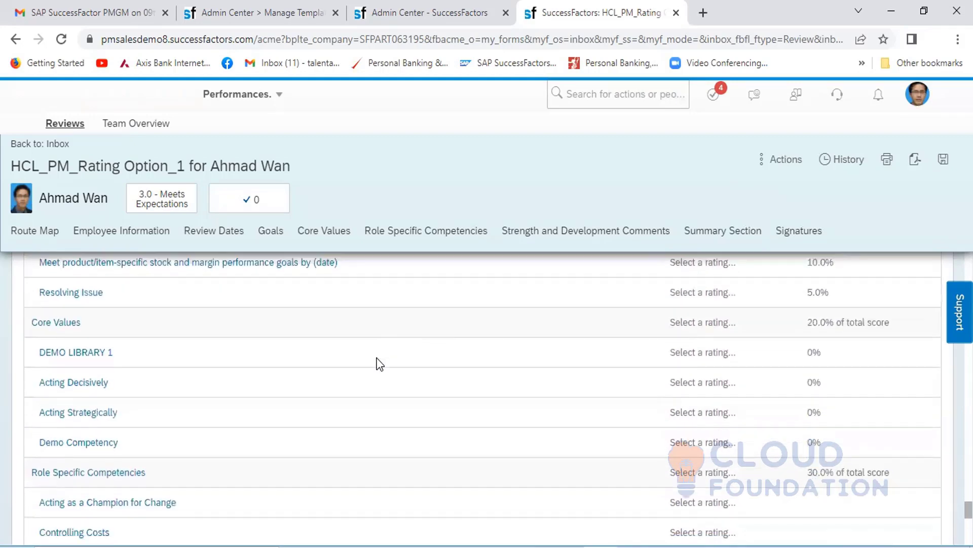
scroll(379, 364, "down", 4)
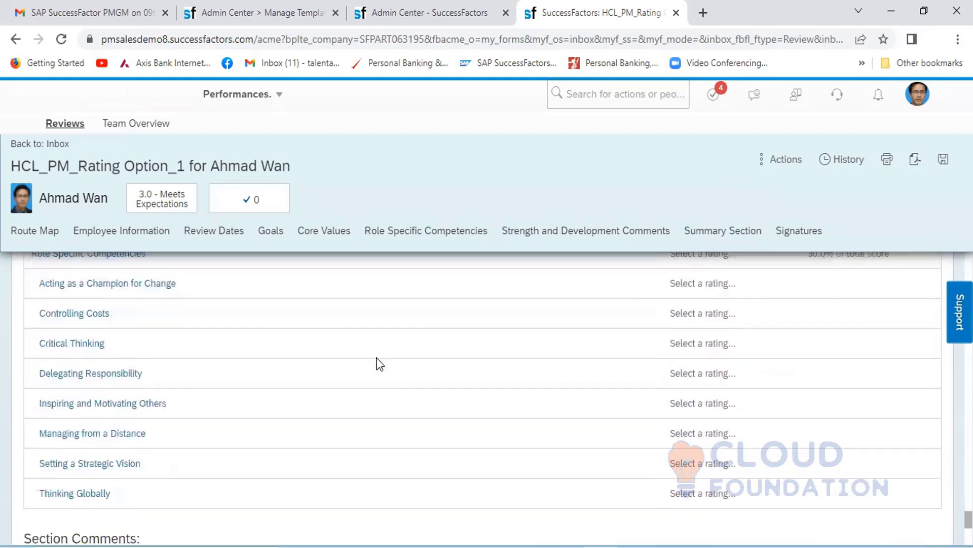
- Finalize the HCL_PM_Rating Option_1 self-assessment and send it to the manager, and list the En Route forms
scroll(379, 364, "down", 7)
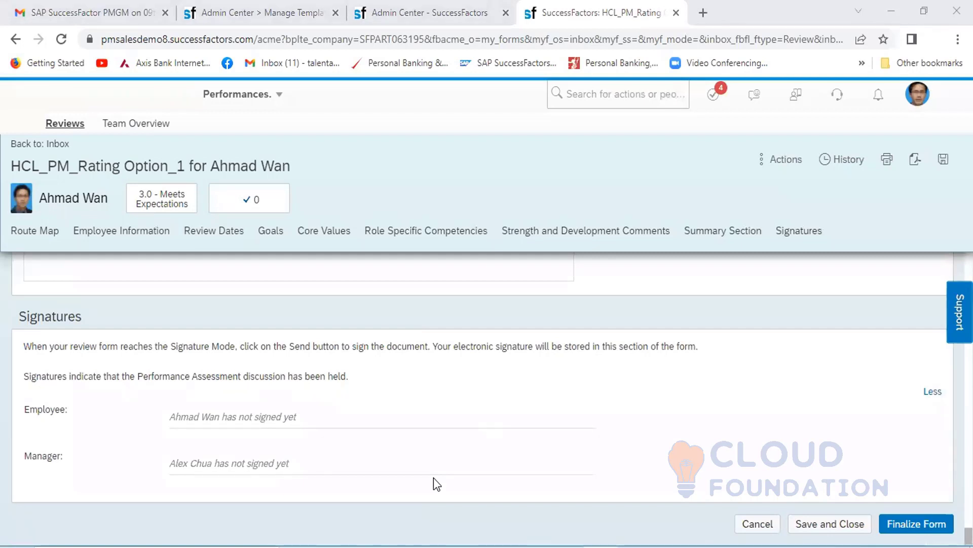
left_click(906, 522)
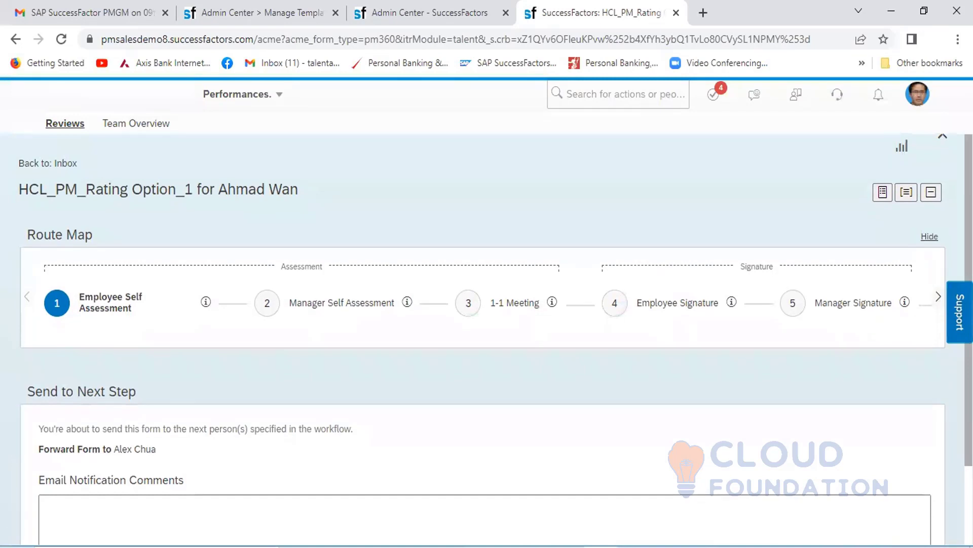
scroll(925, 497, "down", 2)
left_click(907, 531)
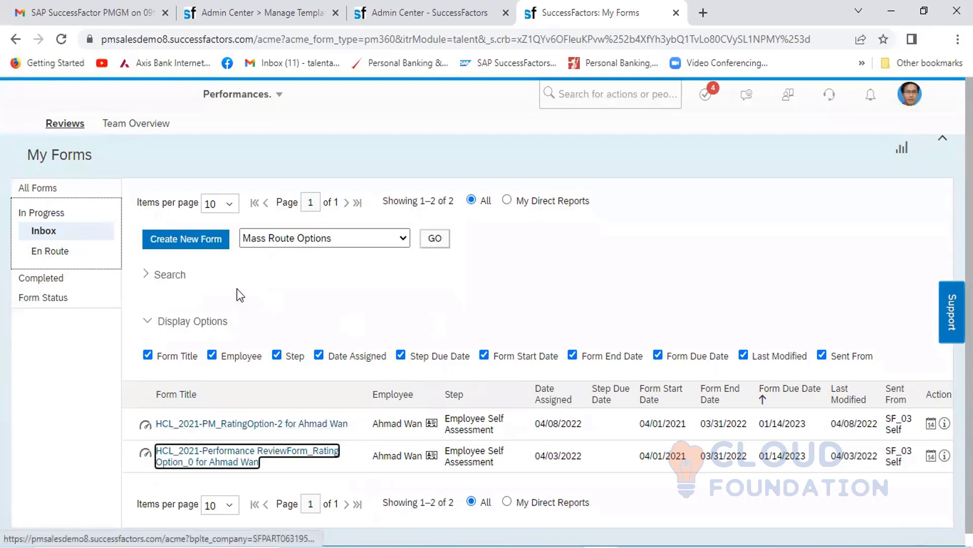
left_click(53, 251)
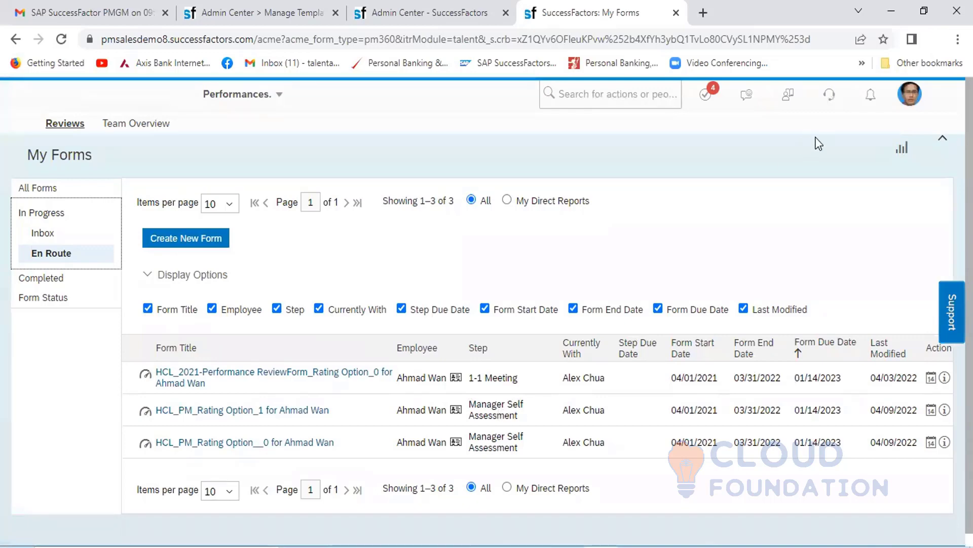
- Proxy as the employee's manager, the President SEA, by selecting that account as the target user
left_click(918, 102)
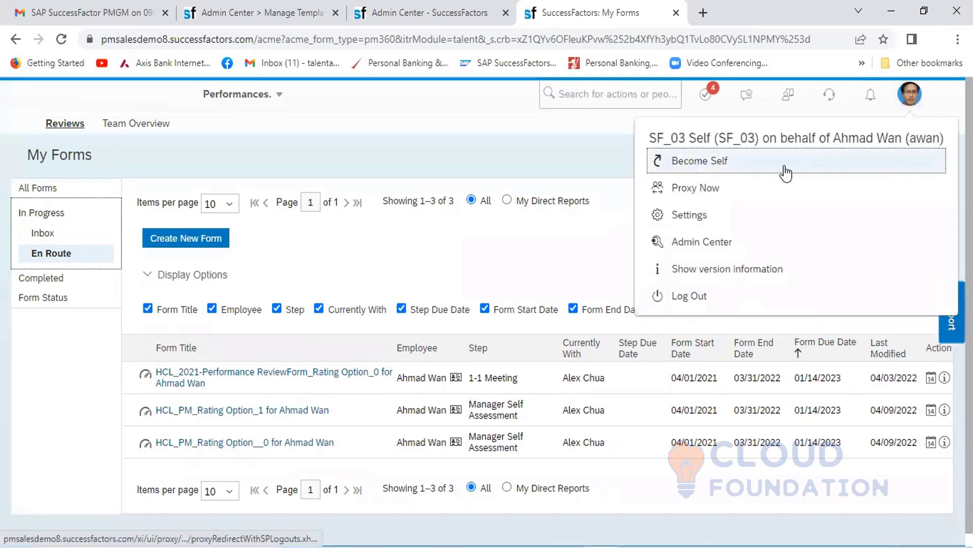
left_click(740, 188)
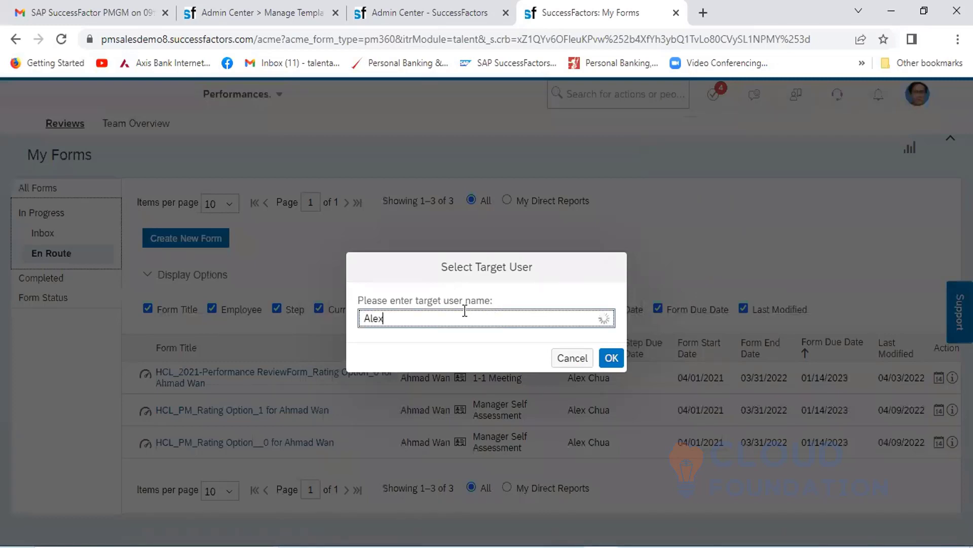
left_click(445, 353)
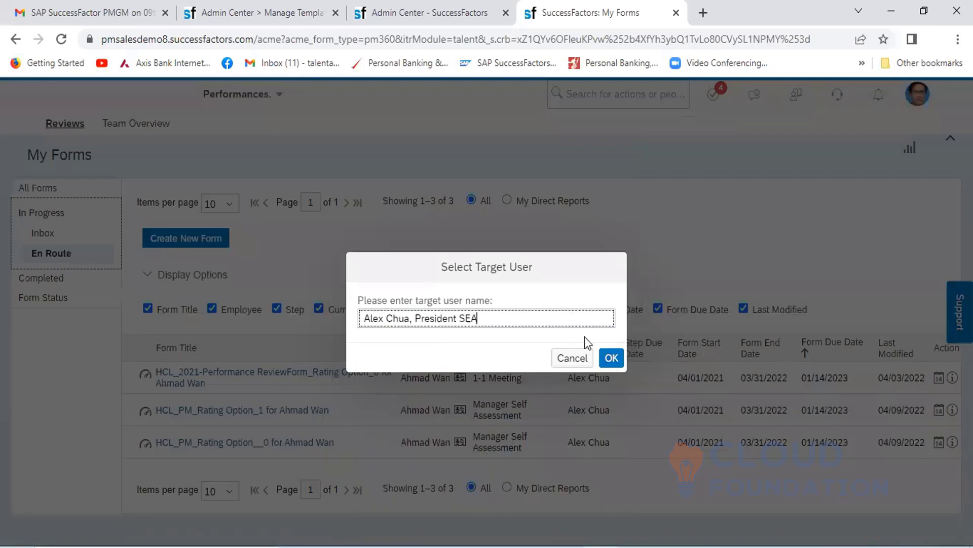
left_click(611, 357)
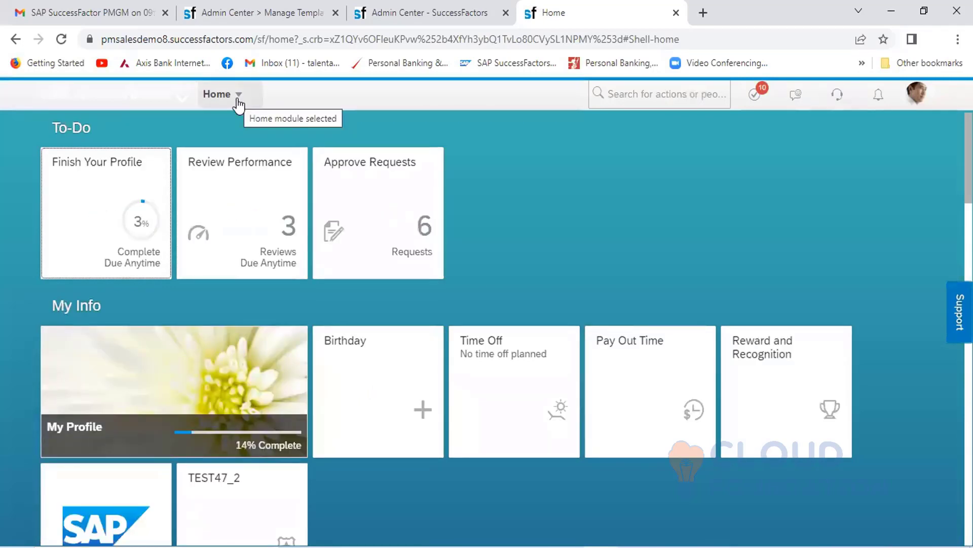
- List the manager's Performances inbox and open the employee's HCL_PM_Rating Option_1 review form
left_click(236, 101)
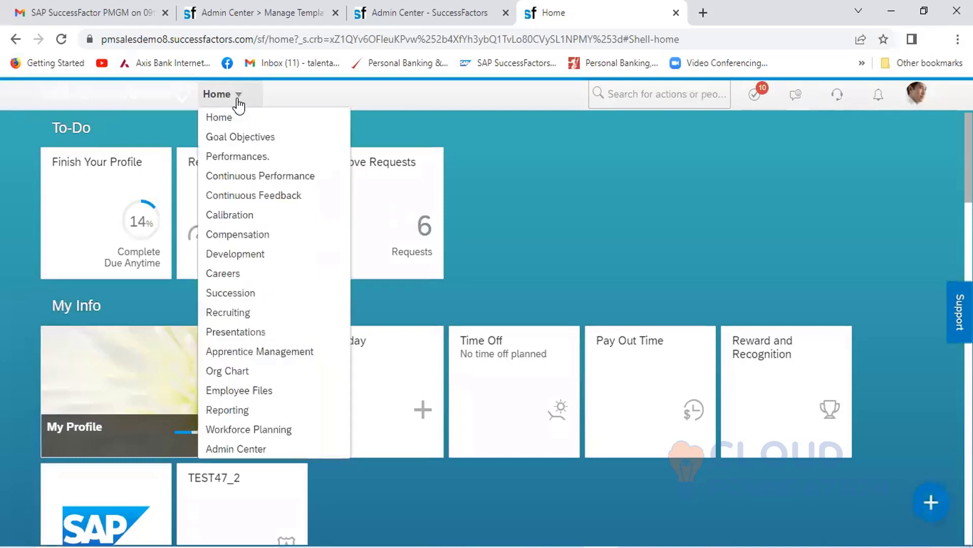
left_click(225, 159)
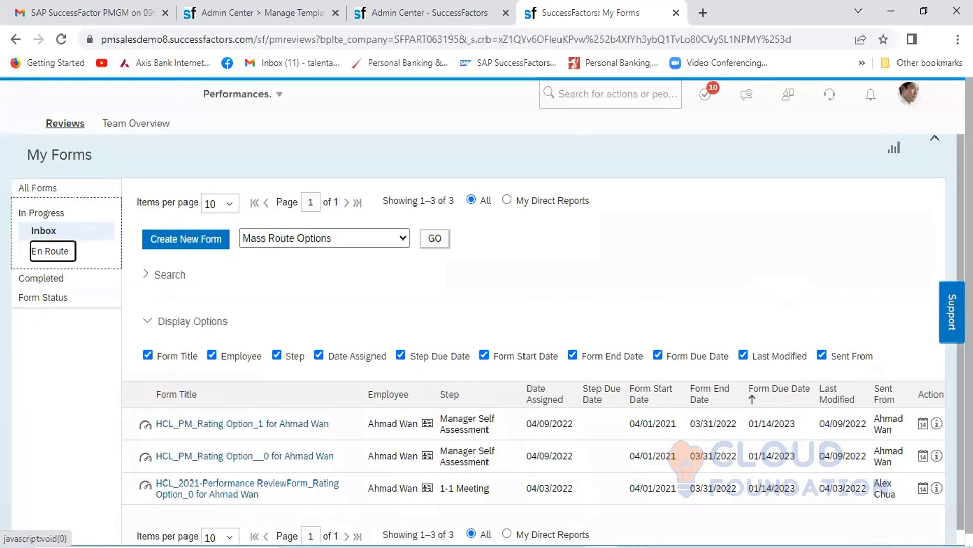
key("Down")
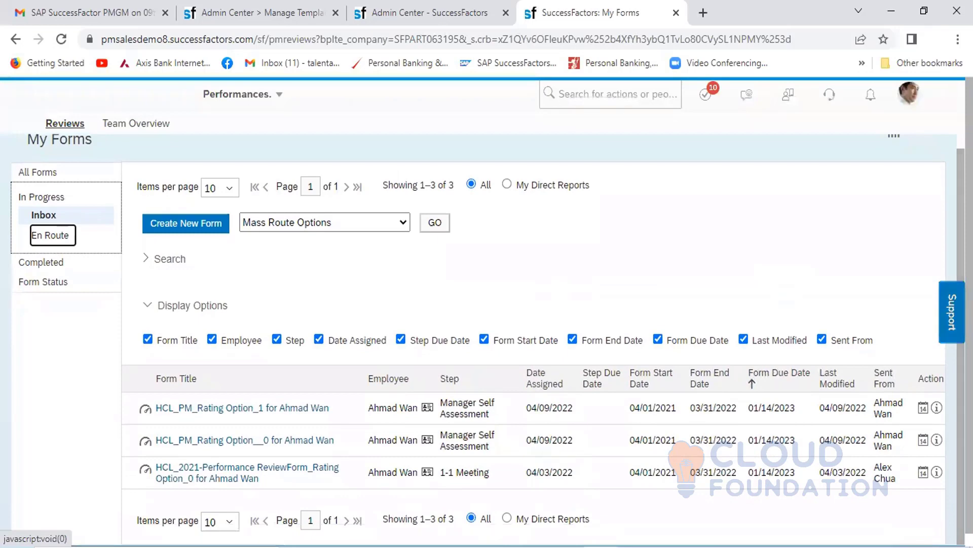
left_click(952, 311)
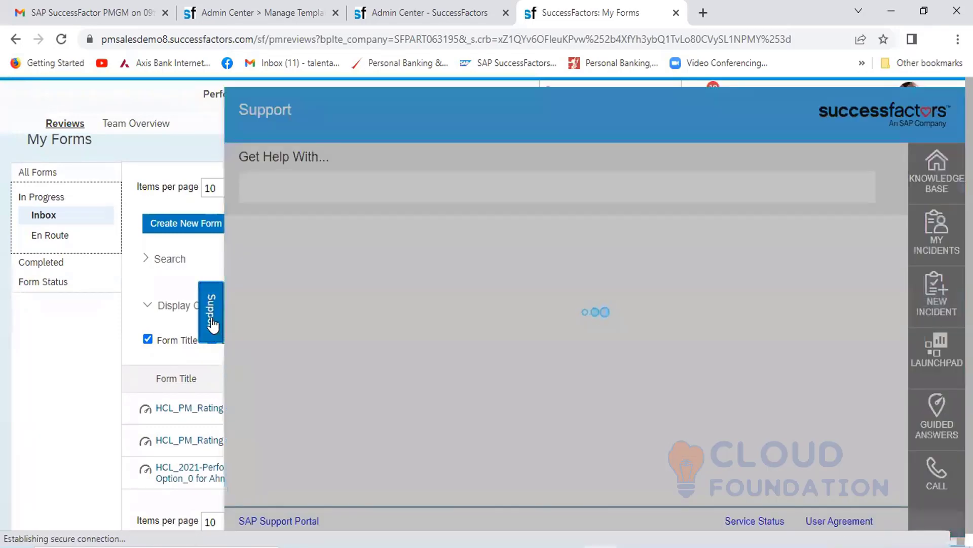
left_click(213, 320)
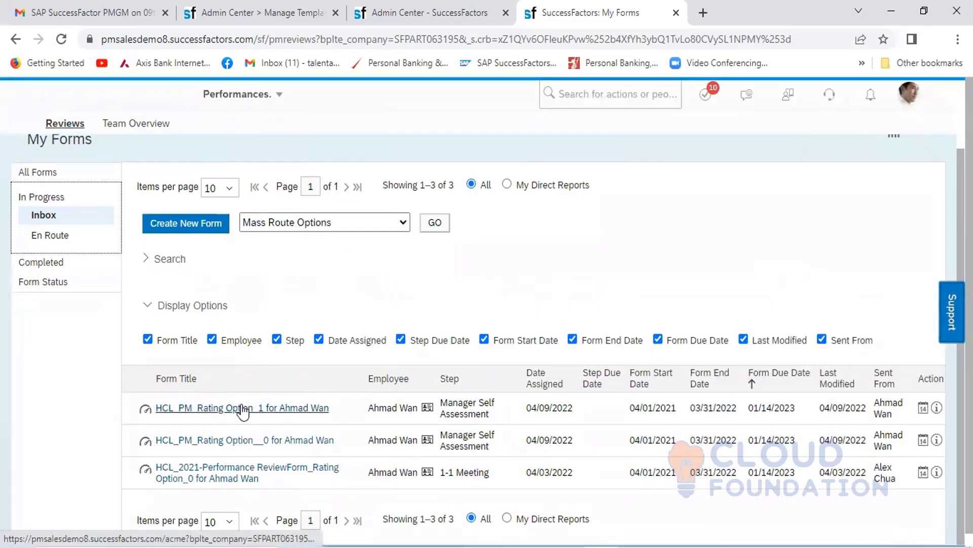
left_click(226, 411)
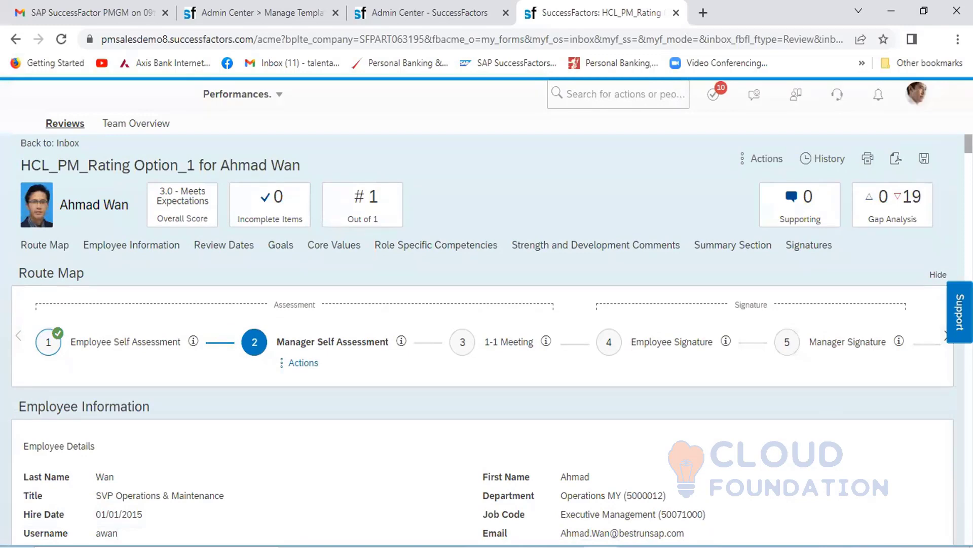
- Try rating goal 1.1.1 Customer Re-Purchase as Meets Expectations (three stars) in the manager's rating field
scroll(487, 355, "down", 10)
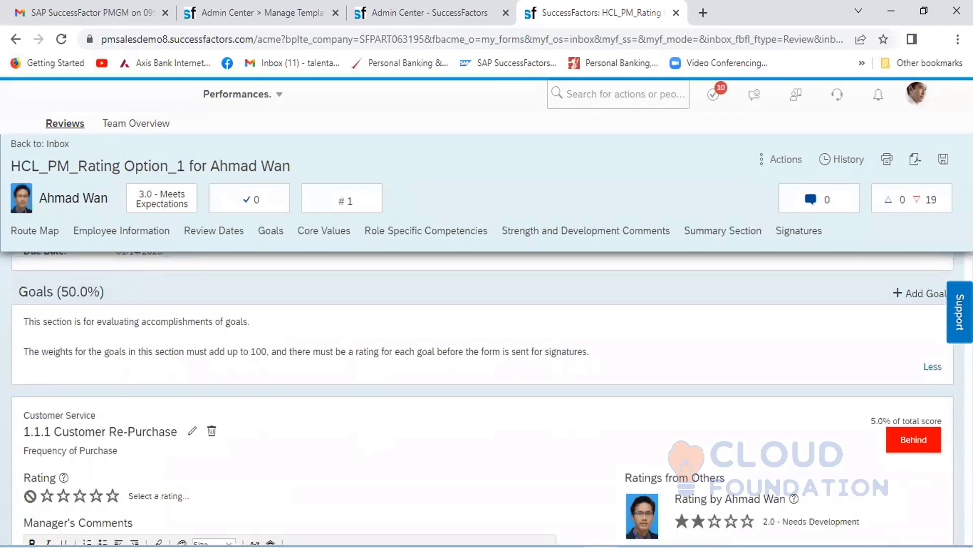
scroll(487, 395, "down", 1)
scroll(486, 396, "down", 2)
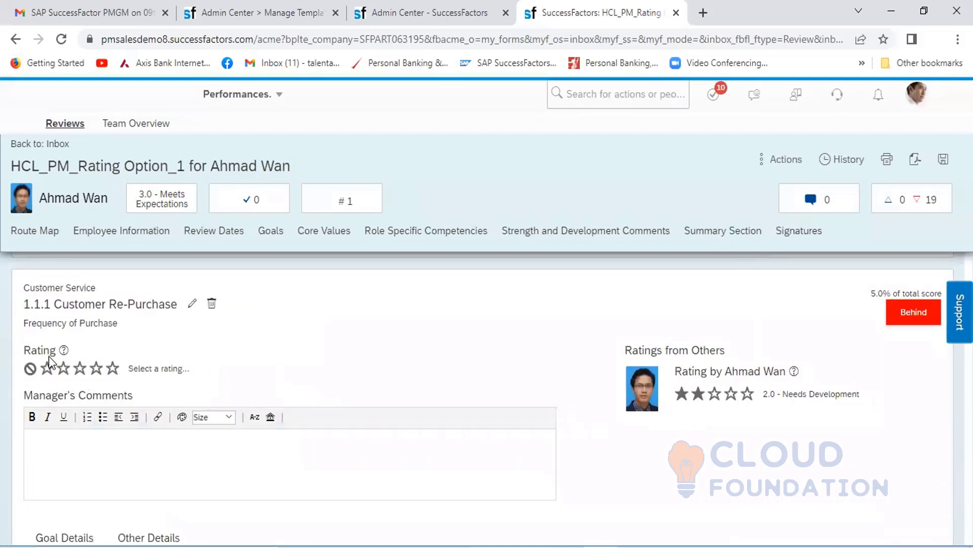
left_click(48, 369)
left_click(80, 369)
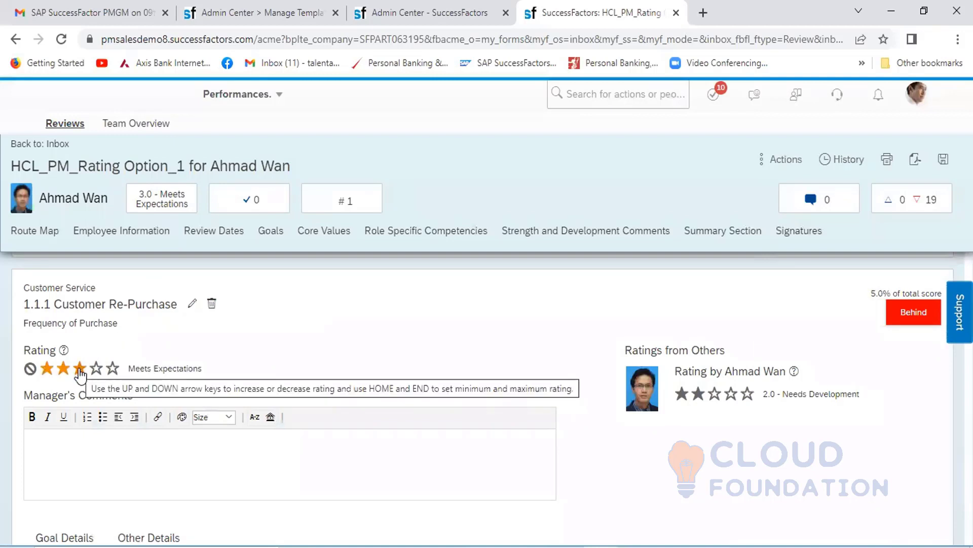
left_click(80, 368)
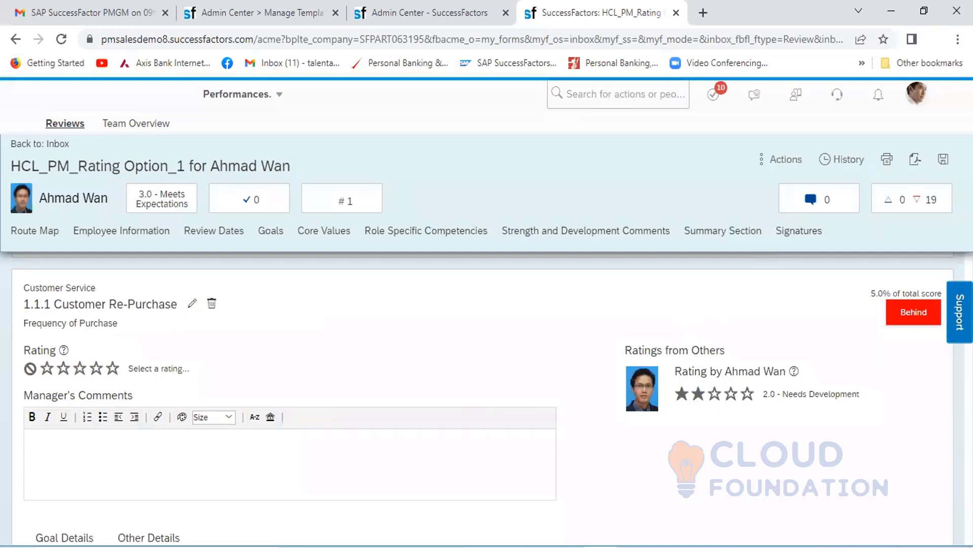
- Compare the manager's rating fields with the employee's ratings across the goals, competencies and summary of the form
scroll(486, 395, "down", 2)
scroll(486, 395, "down", 20)
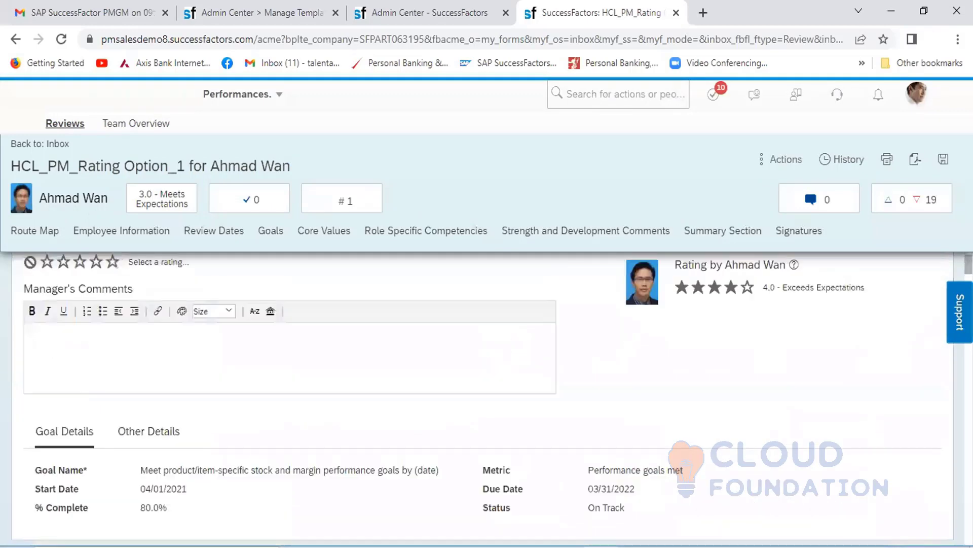
scroll(487, 395, "down", 10)
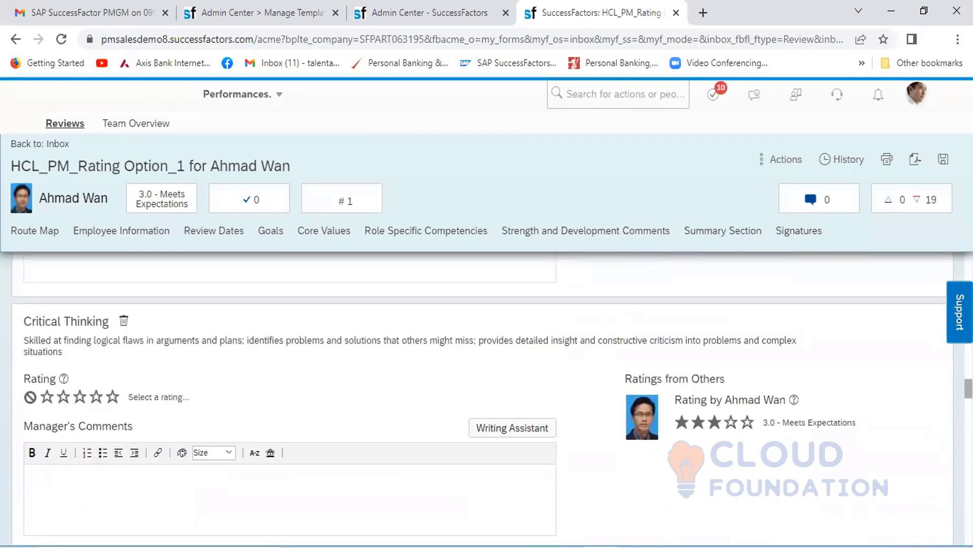
scroll(487, 395, "down", 15)
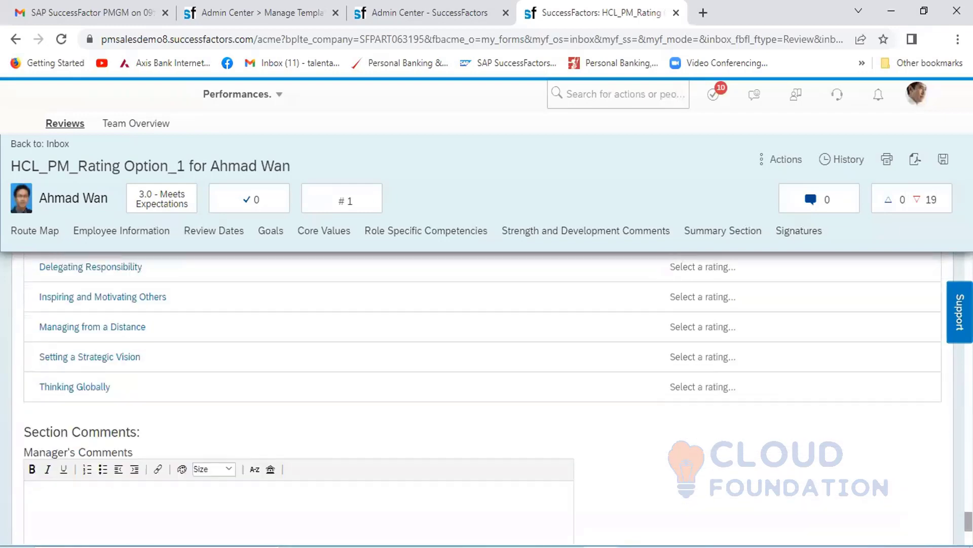
scroll(486, 396, "down", 5)
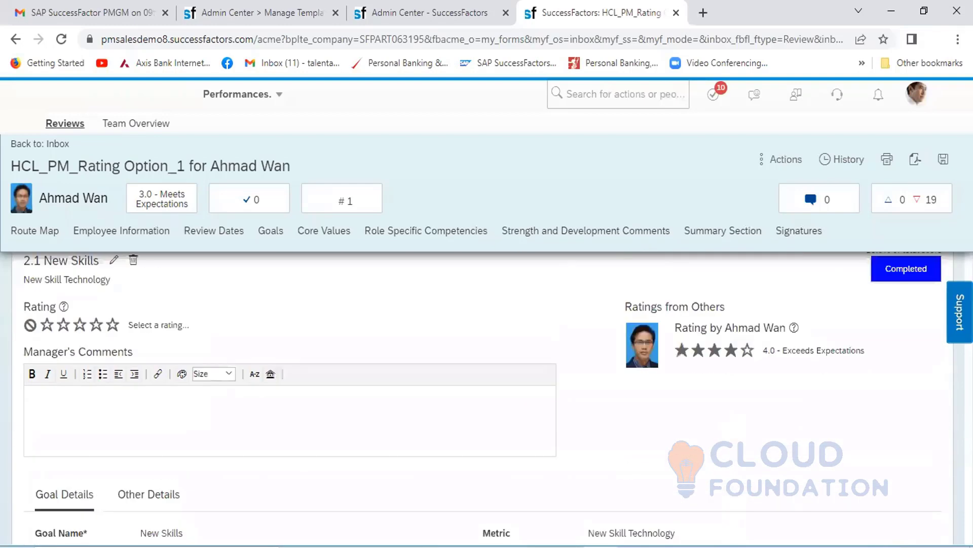
scroll(482, 399, "up", 2)
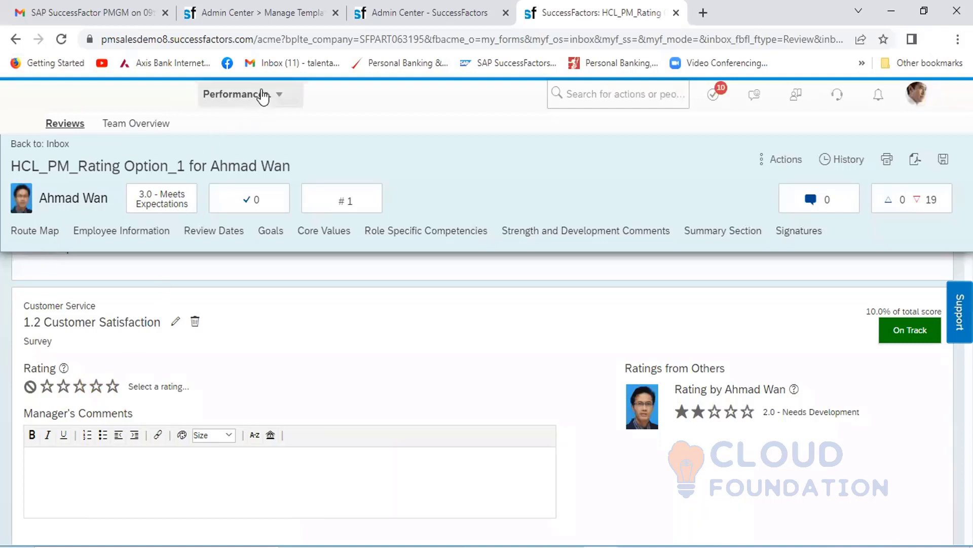
- Open the Goals section of the HCL_2021-PM_RatingOption-2 template in Manage Templates and show its advanced rating options
left_click(269, 17)
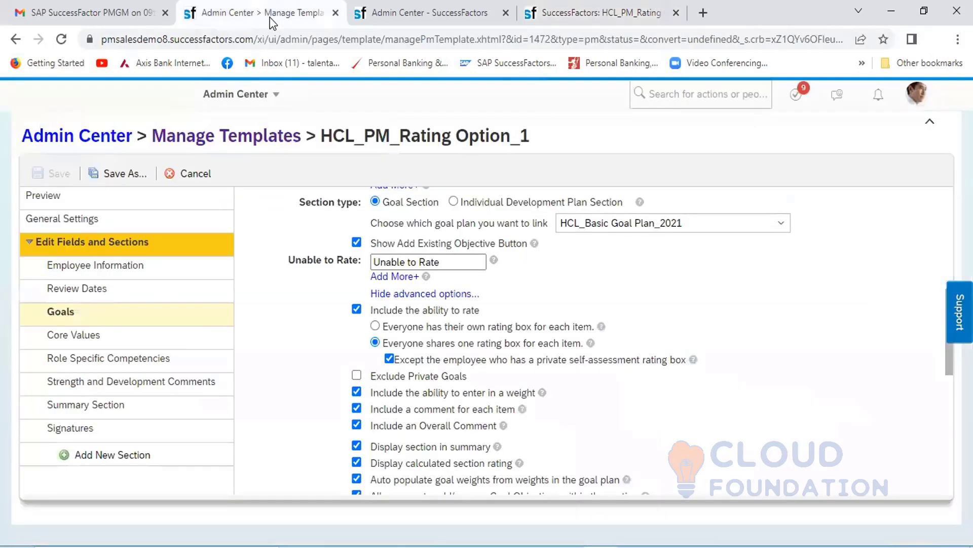
left_click(222, 149)
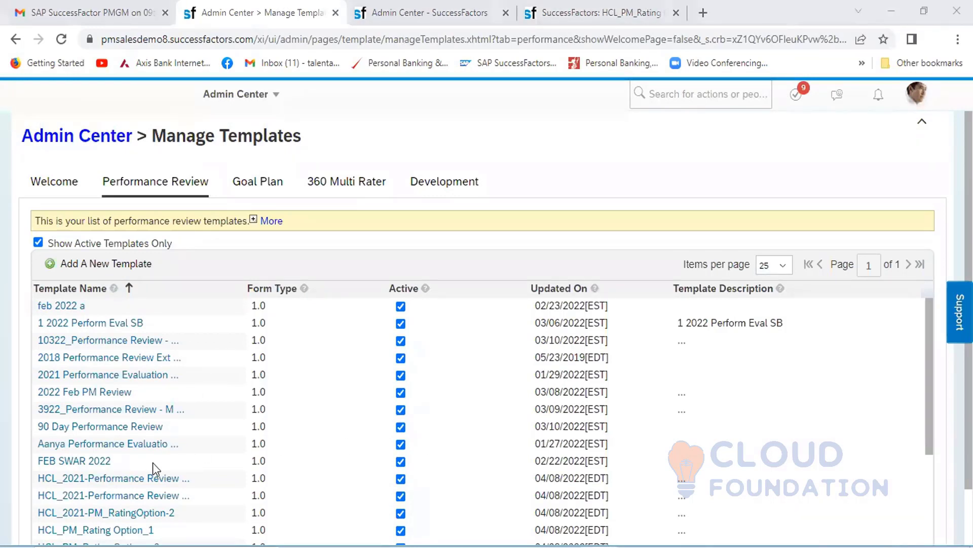
left_click(100, 517)
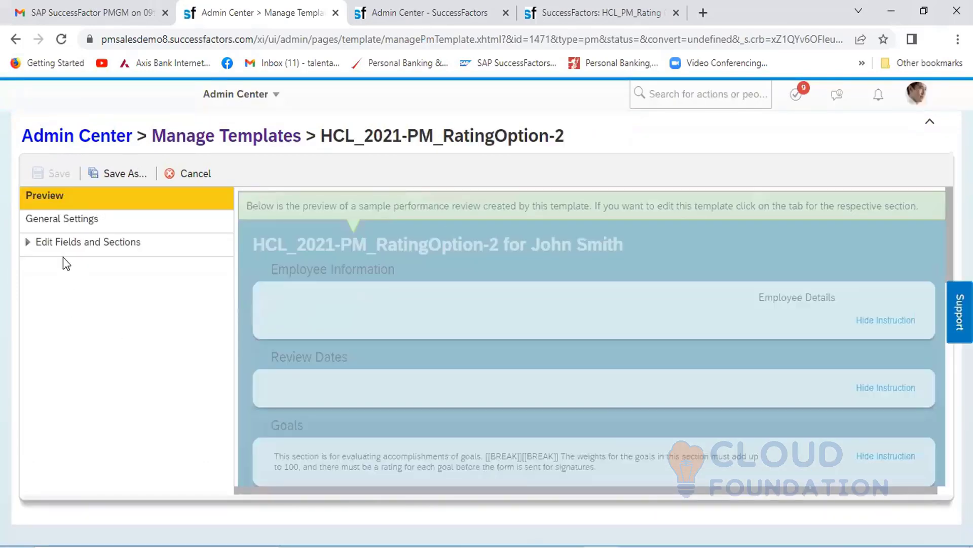
left_click(91, 247)
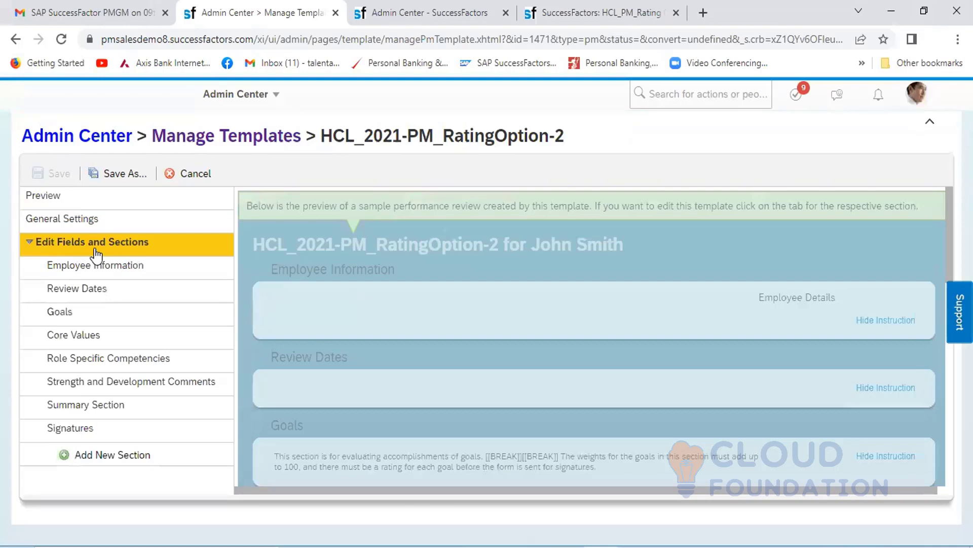
left_click(63, 312)
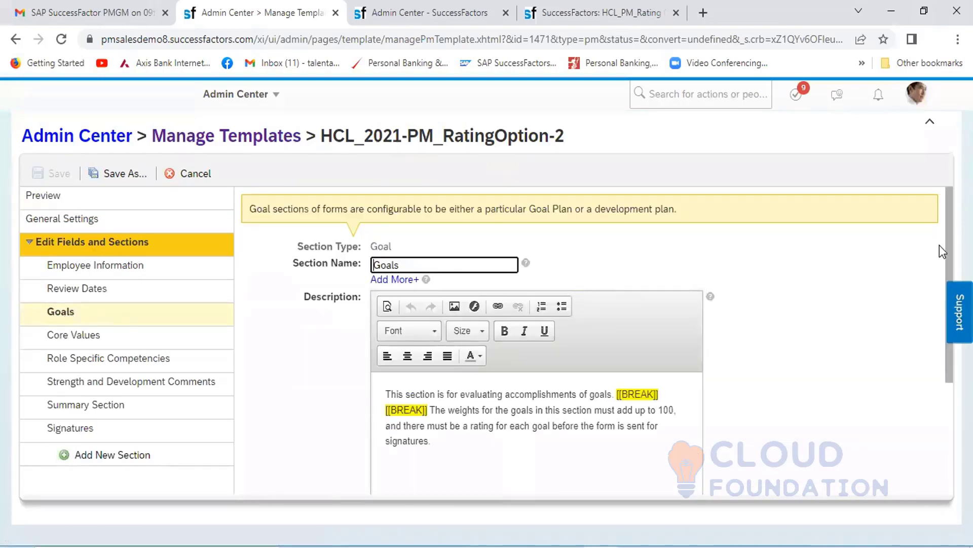
scroll(944, 398, "down", 3)
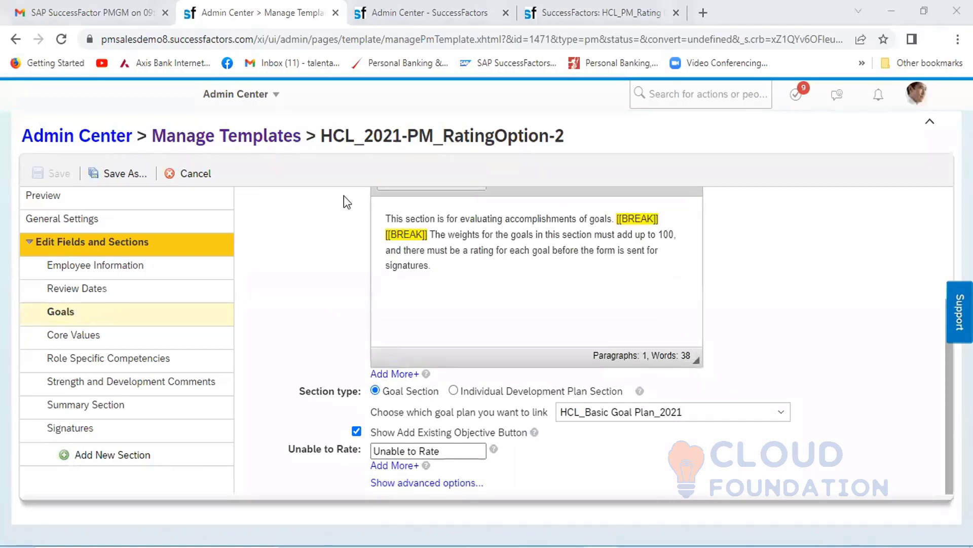
left_click(415, 479)
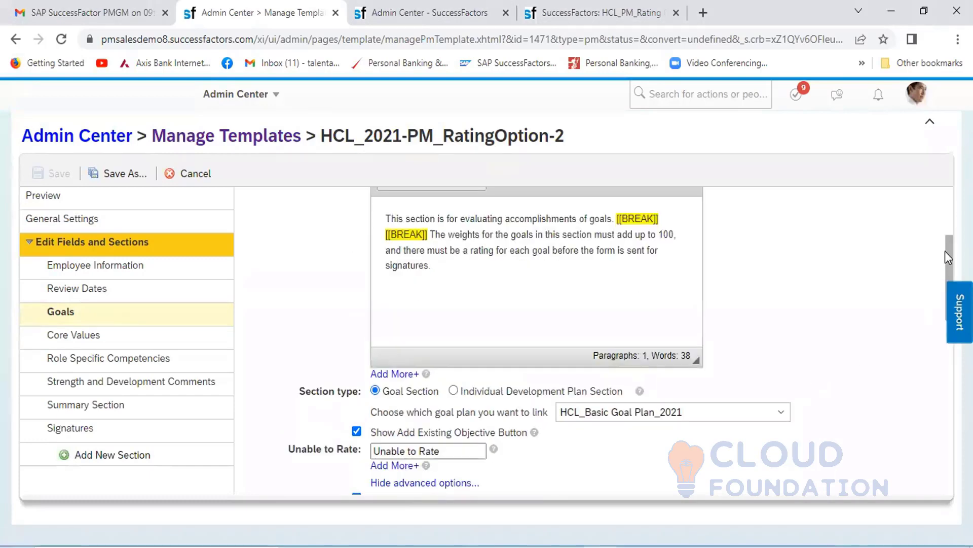
scroll(620, 349, "down", 4)
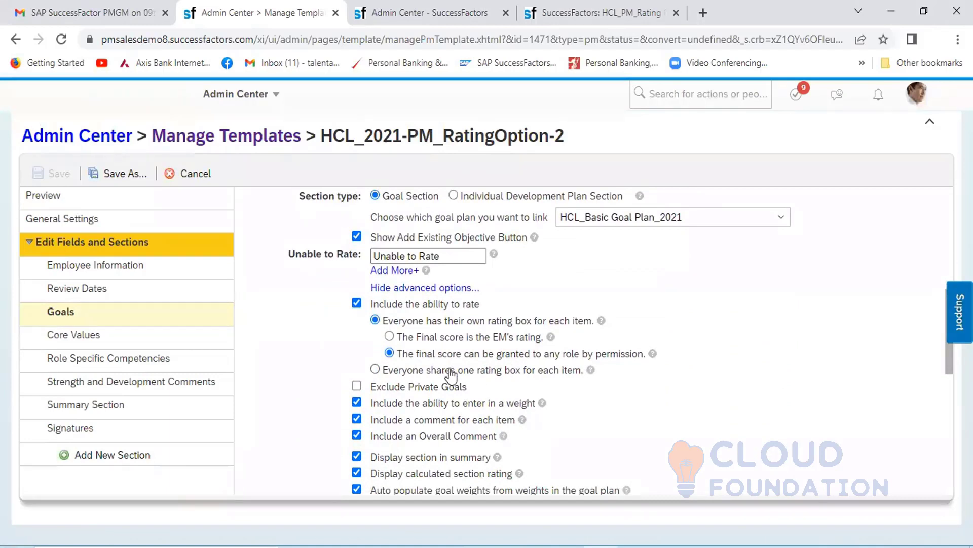
- Try the shared rating box and EM's final score options, then restore individual rating boxes with the final score granted by permission
left_click(375, 370)
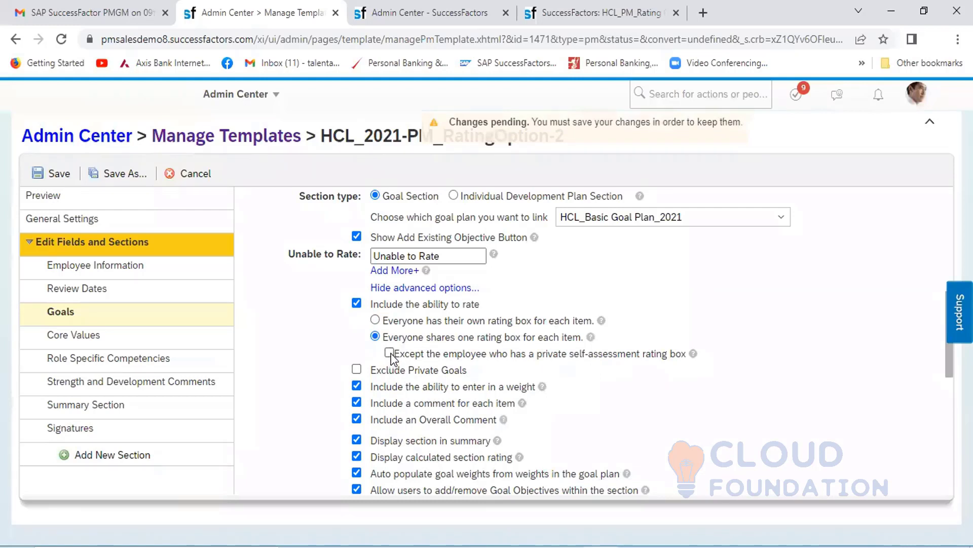
left_click(375, 321)
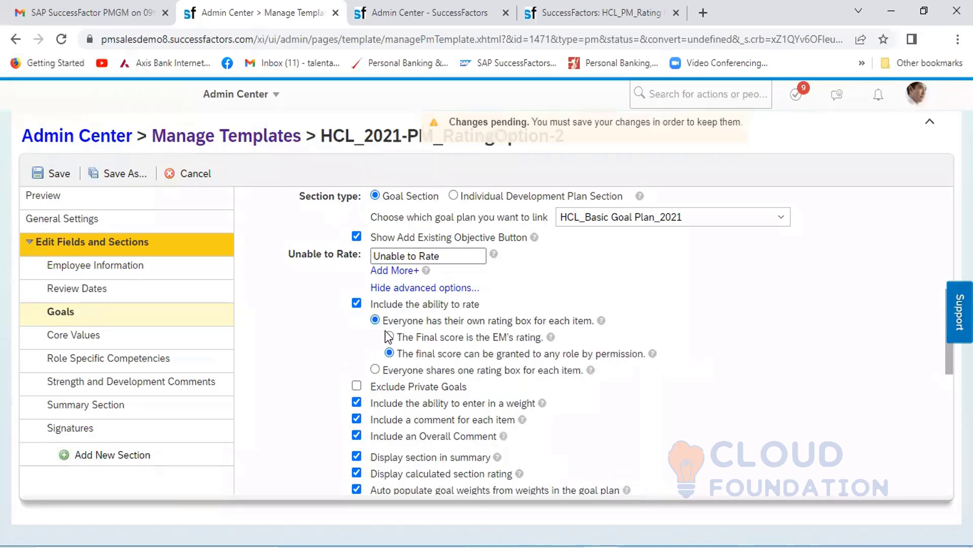
left_click(390, 337)
left_click(389, 354)
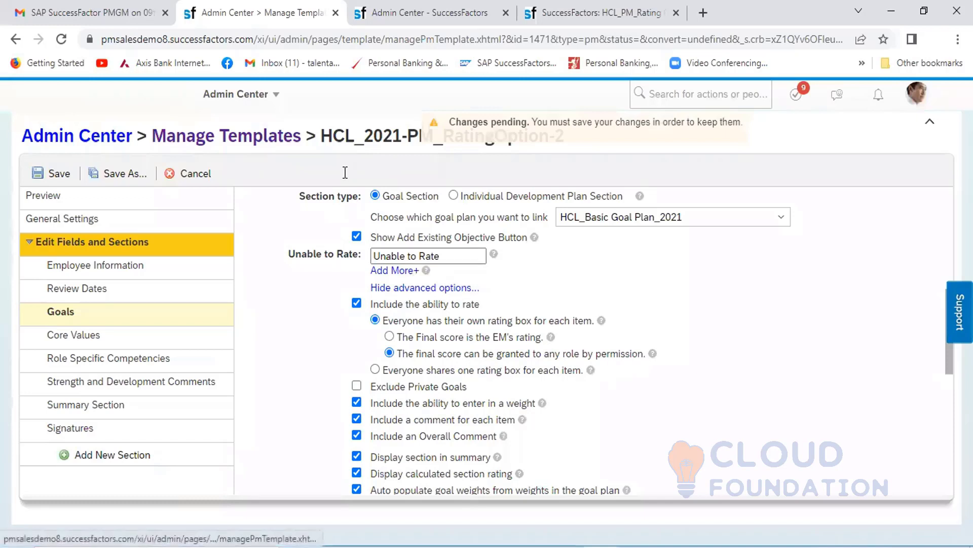
- Browse the Performance Management form templates available in Launch Forms without choosing one
left_click(401, 15)
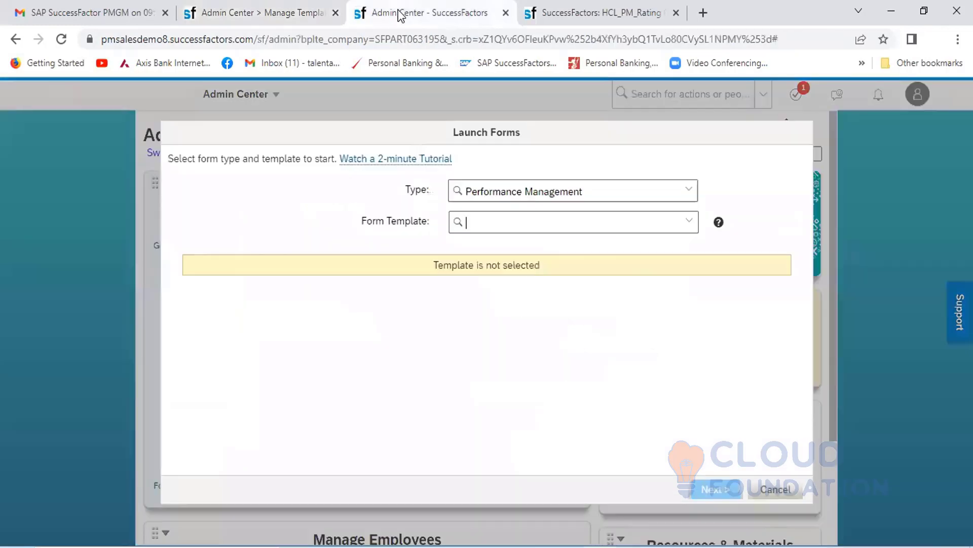
left_click(689, 221)
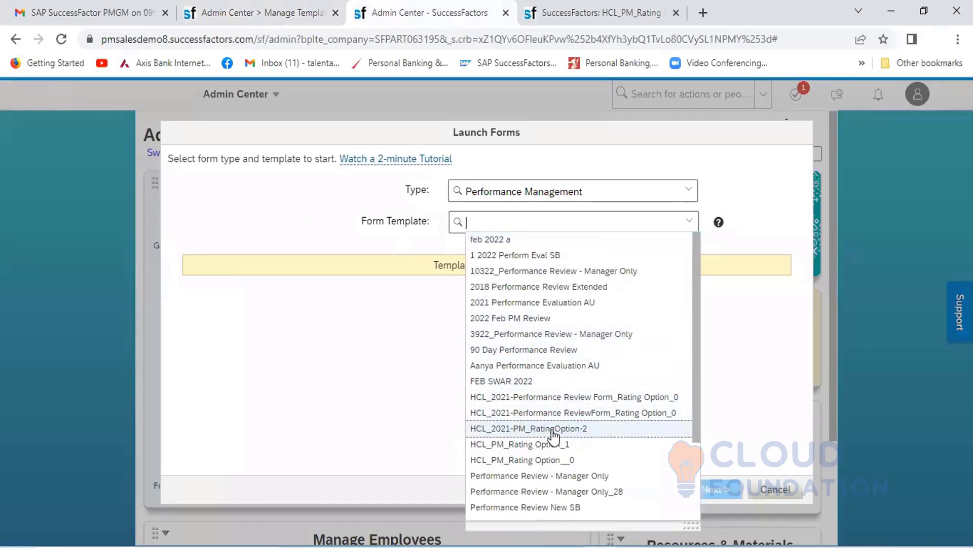
left_click(391, 379)
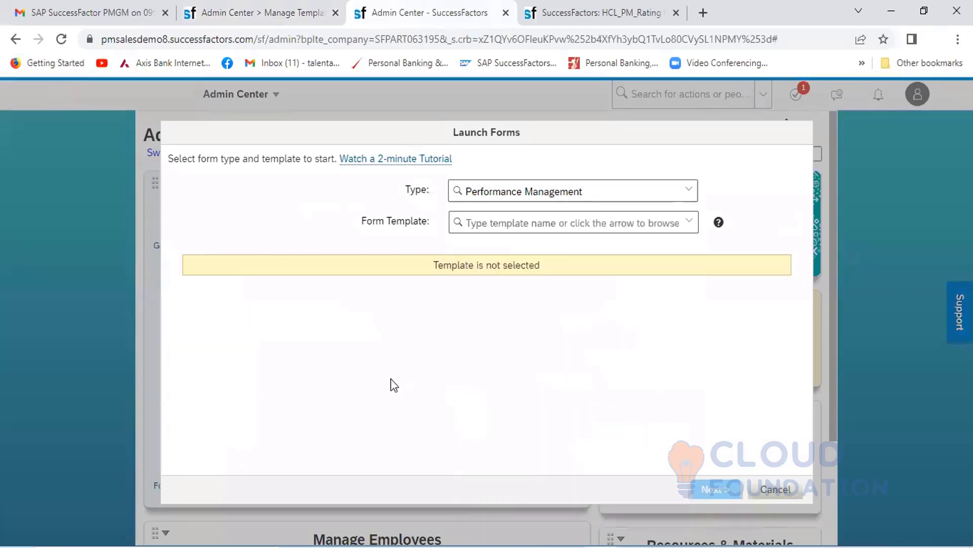
- Leave the manager's HCL_PM_Rating Option_1 review form and list the Performances inbox forms
left_click(581, 14)
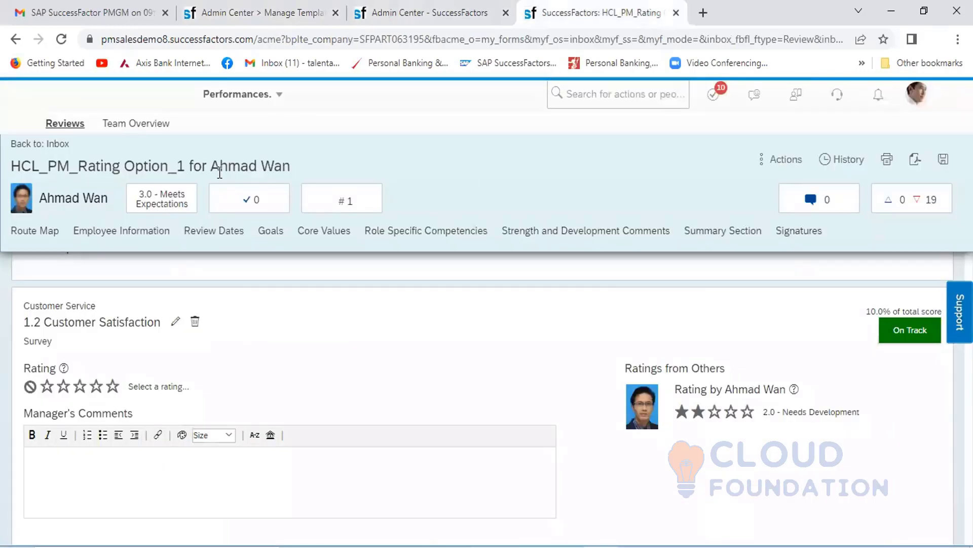
left_click(278, 95)
left_click(244, 157)
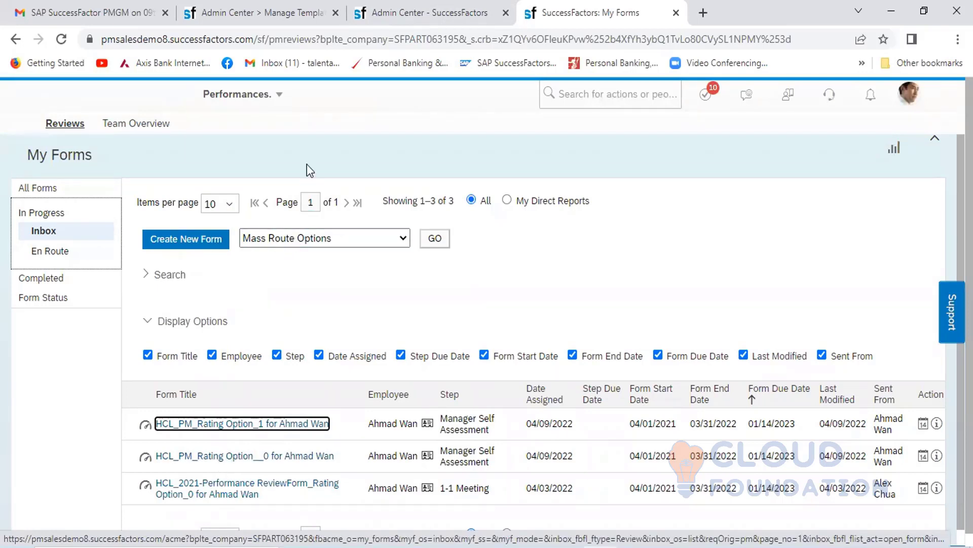
- Check the Performance Management form templates offered in Launch Forms, choose none, and return to the manager's forms inbox
left_click(442, 3)
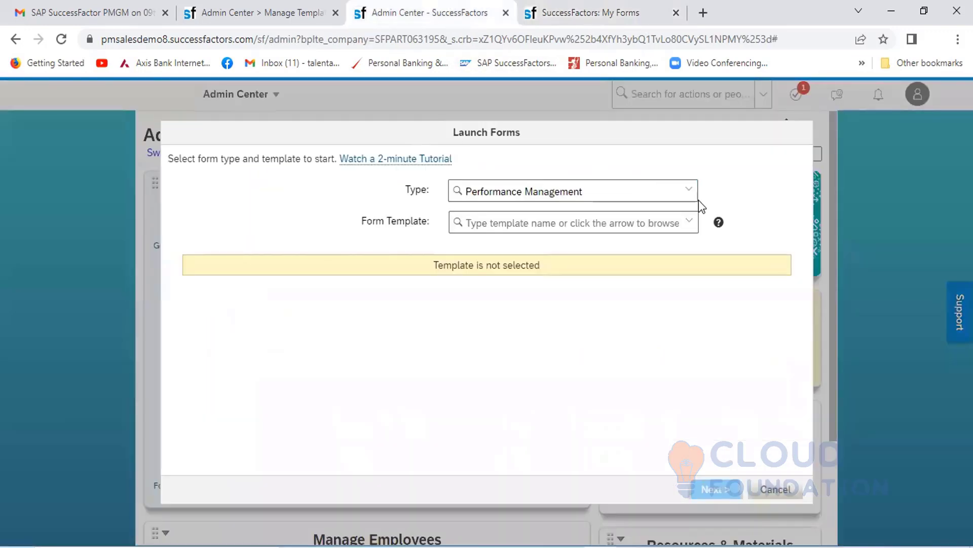
left_click(690, 223)
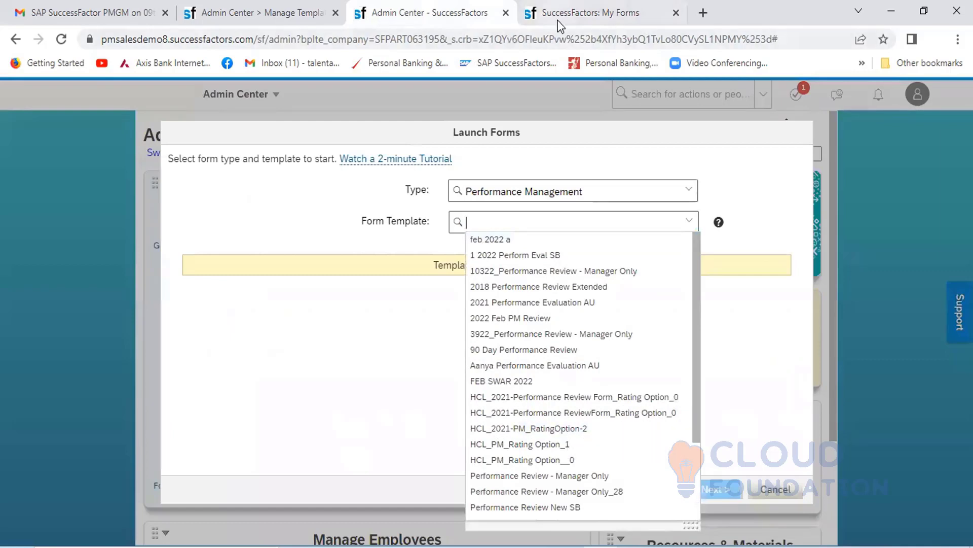
left_click(570, 16)
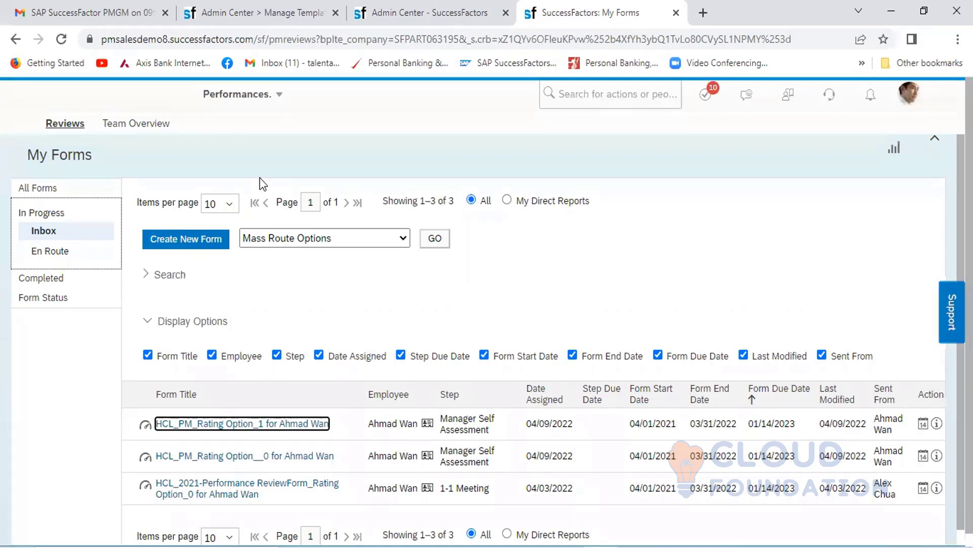
- Switch the proxy session from the manager to the employee titled SVP Operations & Maintenance
left_click(909, 93)
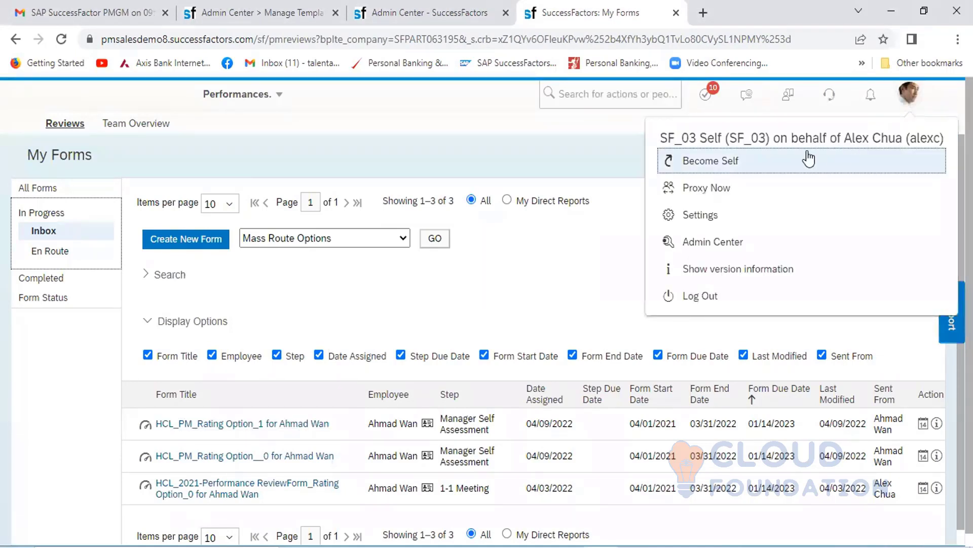
left_click(719, 189)
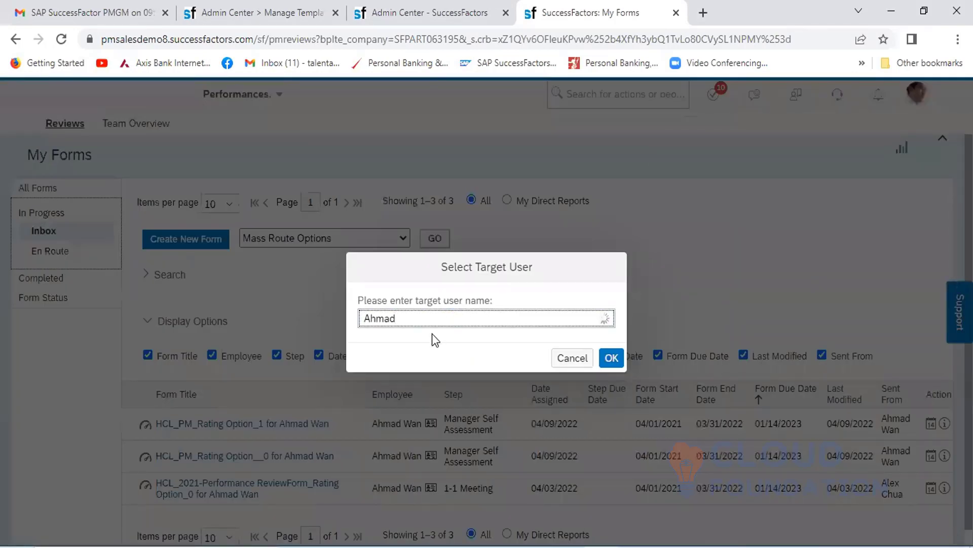
left_click(443, 352)
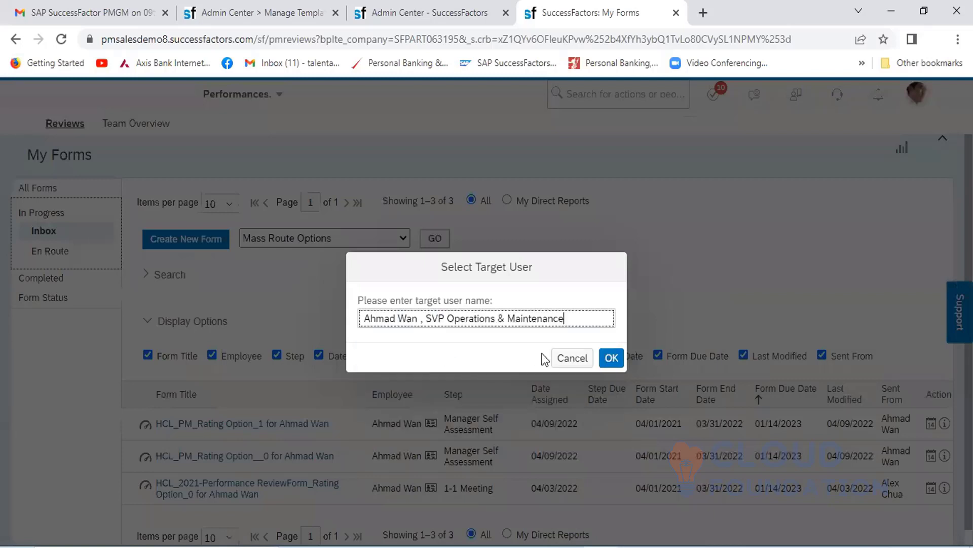
left_click(611, 359)
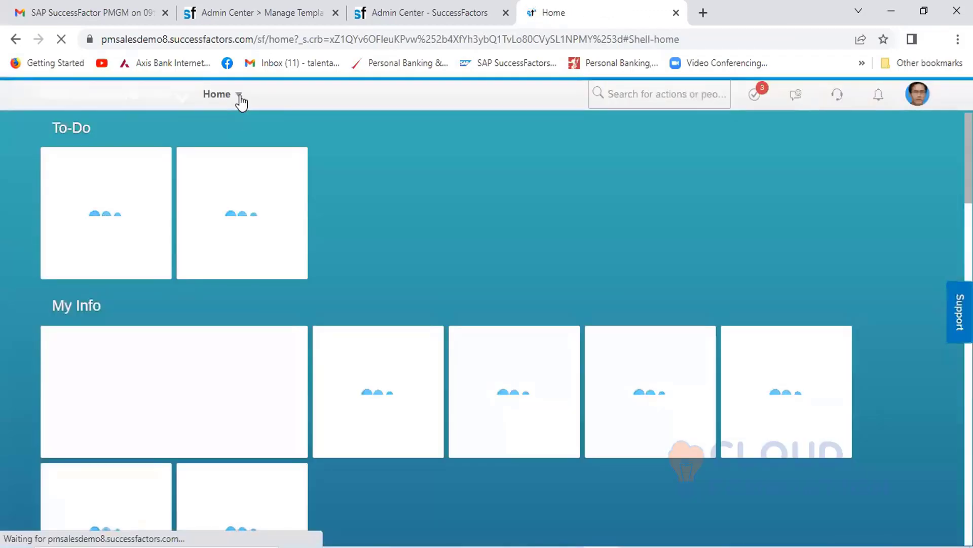
- Go to the employee's Performances inbox and open the HCL_2021-PM_RatingOption-2 self-assessment form
left_click(238, 96)
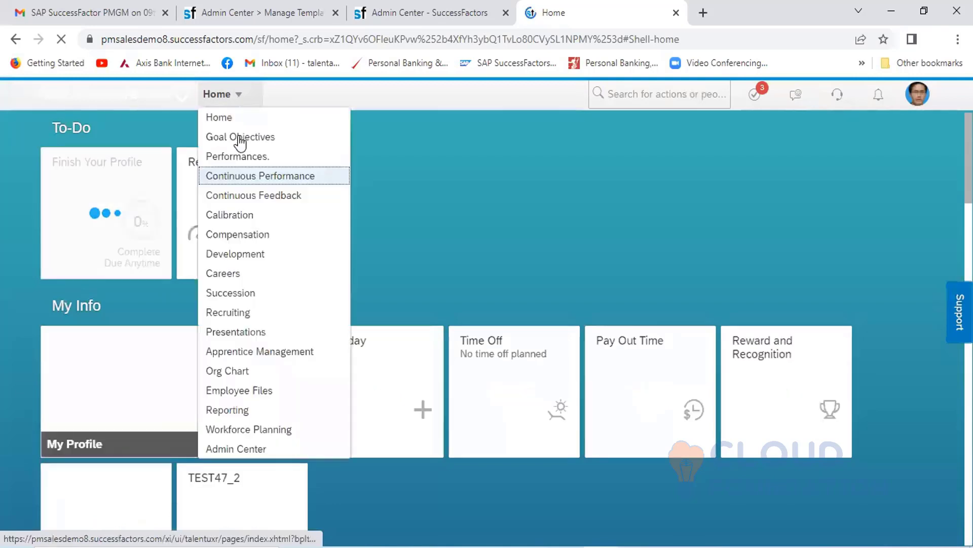
left_click(246, 157)
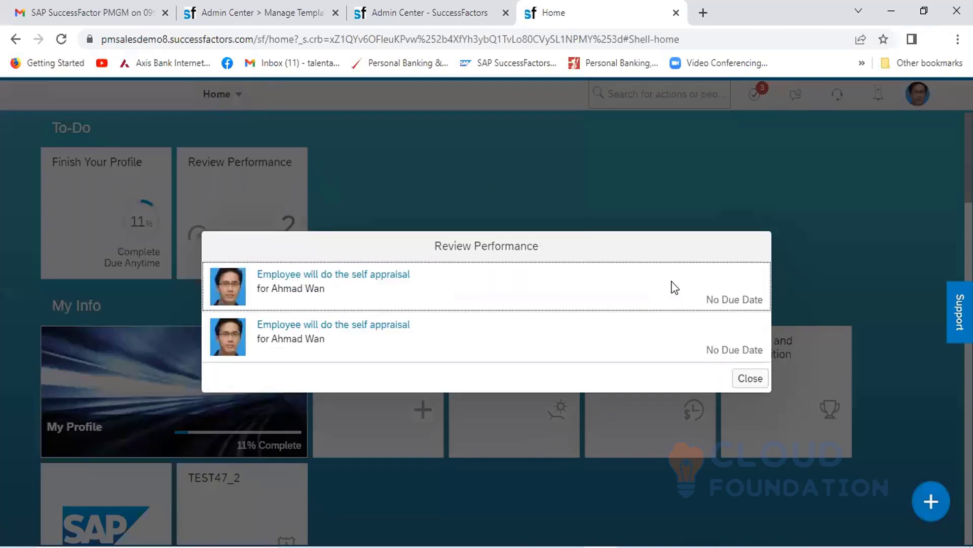
left_click(751, 380)
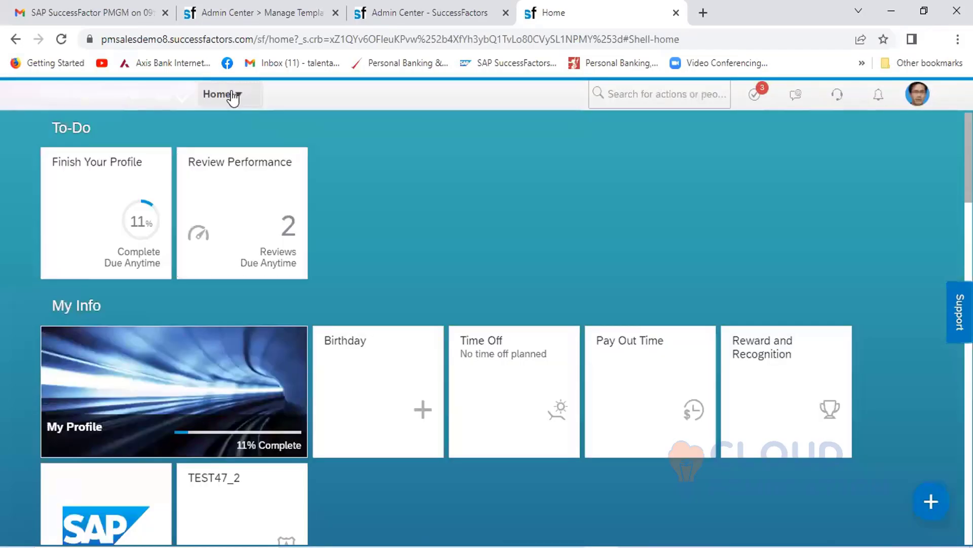
left_click(234, 96)
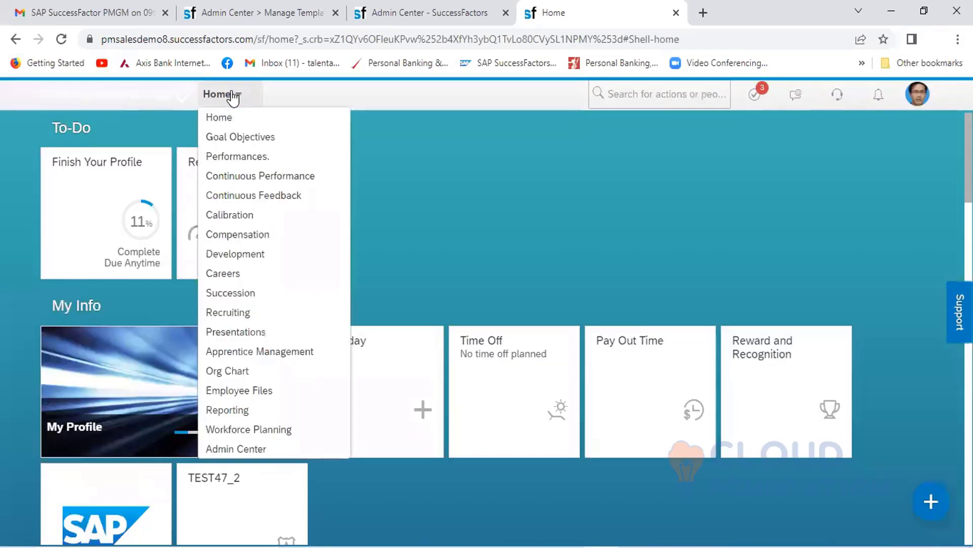
left_click(245, 156)
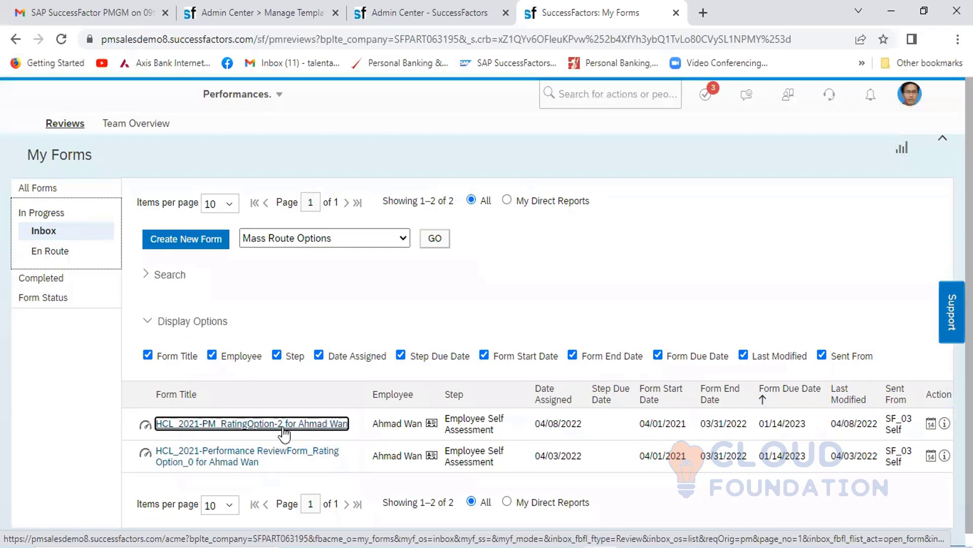
left_click(263, 426)
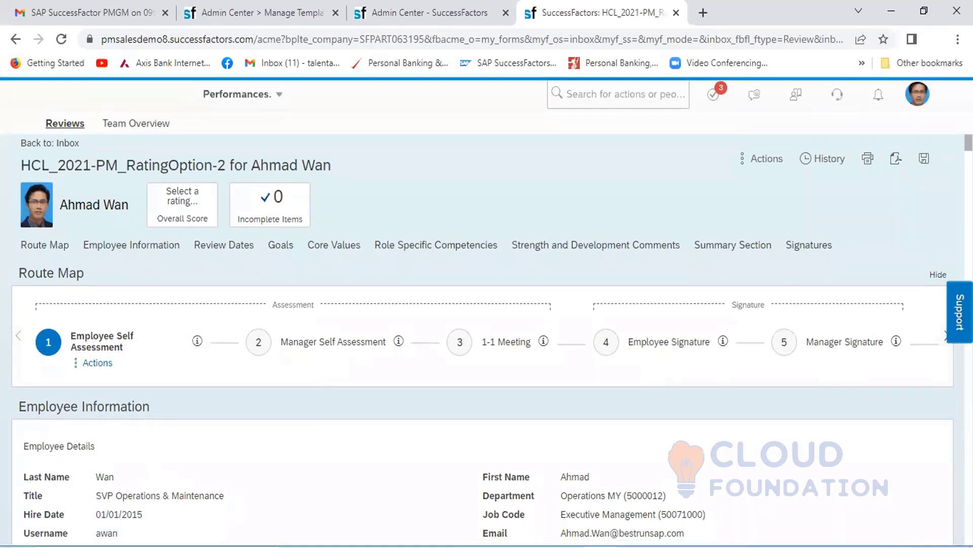
key("ctrl+a")
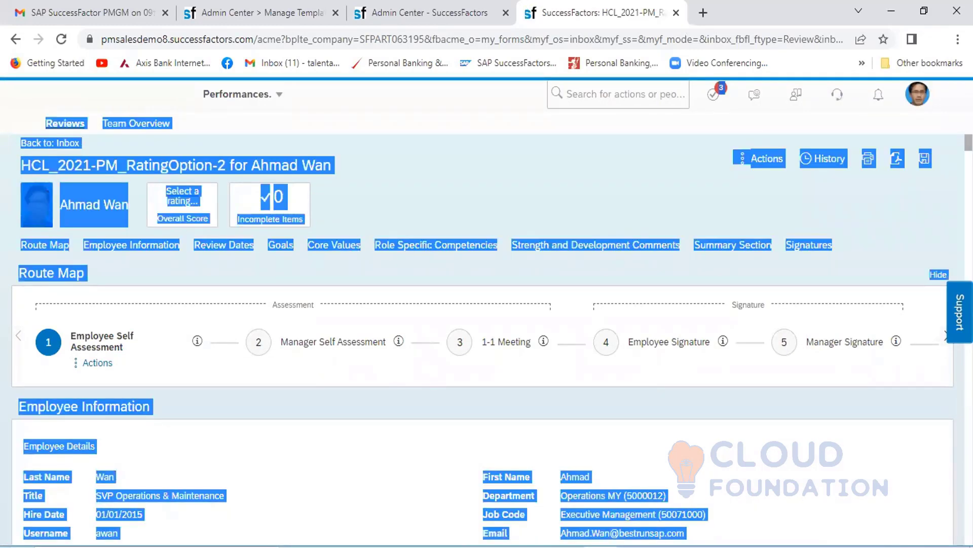
key("Escape")
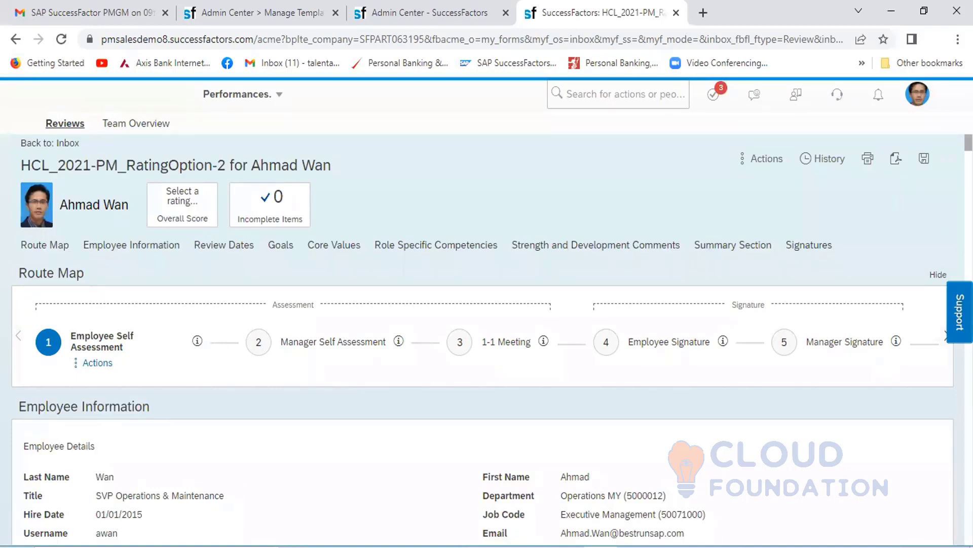
- Set the second rating of goal 1.1.1 Customer Re-Purchase to two stars, Needs Development
scroll(483, 395, "down", 10)
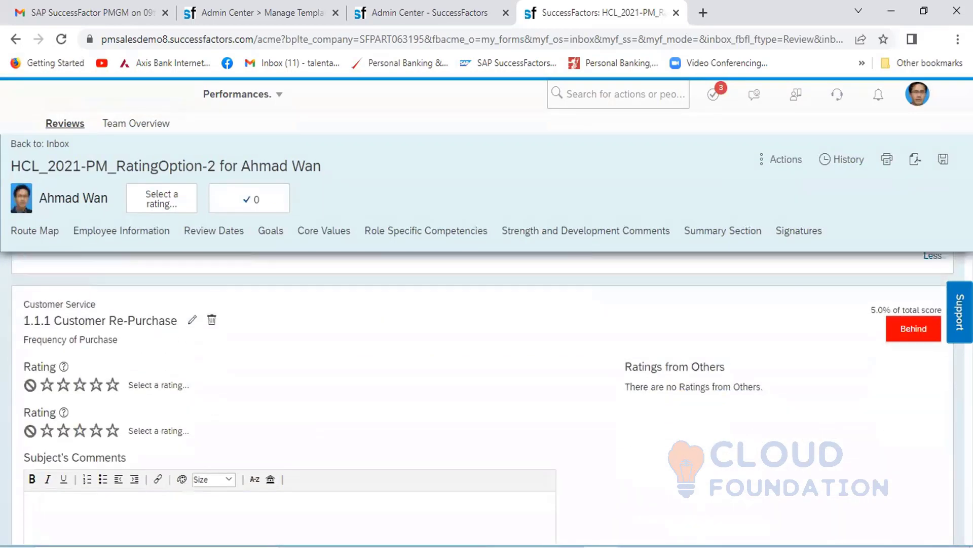
scroll(483, 395, "down", 1)
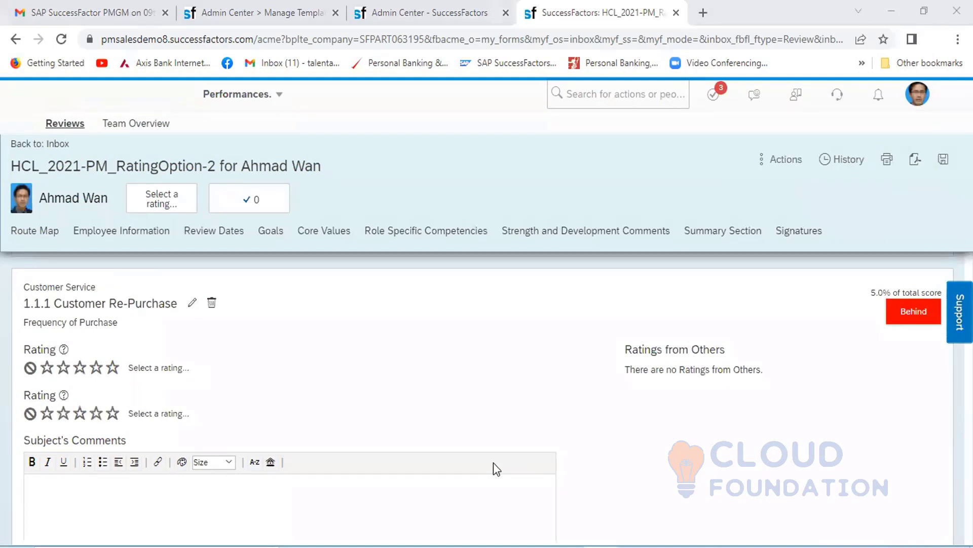
left_click(94, 415)
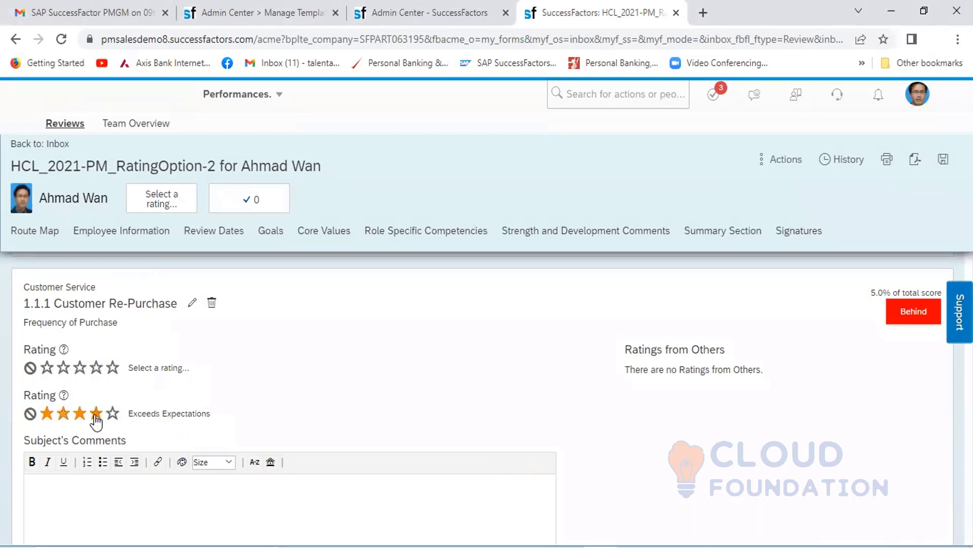
left_click(69, 414)
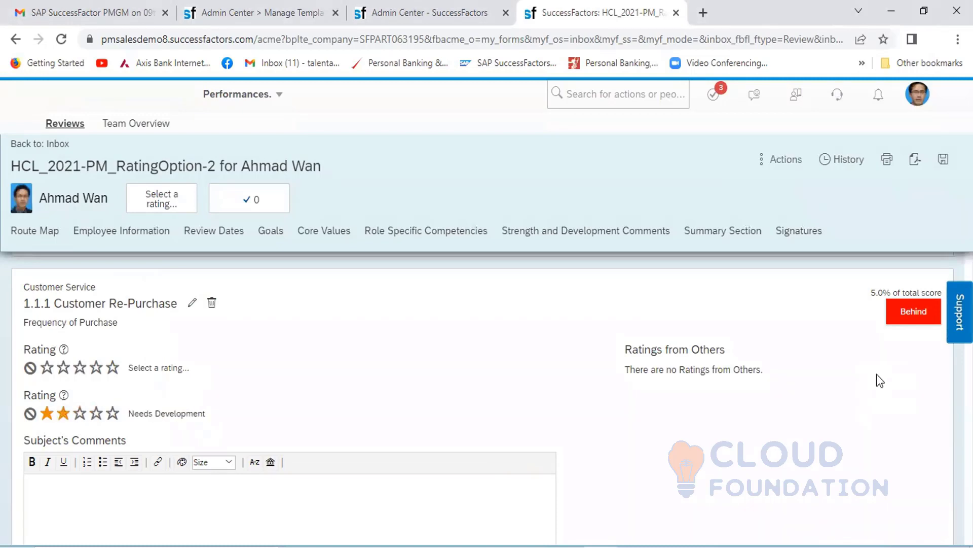
- Set the second rating of goals 1.2 Customer Satisfaction and 2.1 New Skills to three stars, Meets Expectations
scroll(879, 380, "down", 6)
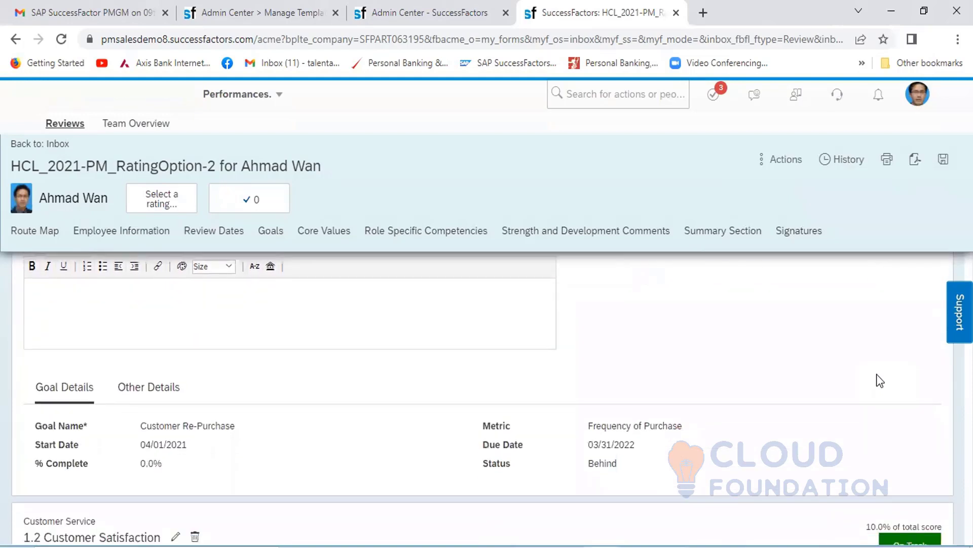
scroll(880, 381, "down", 2)
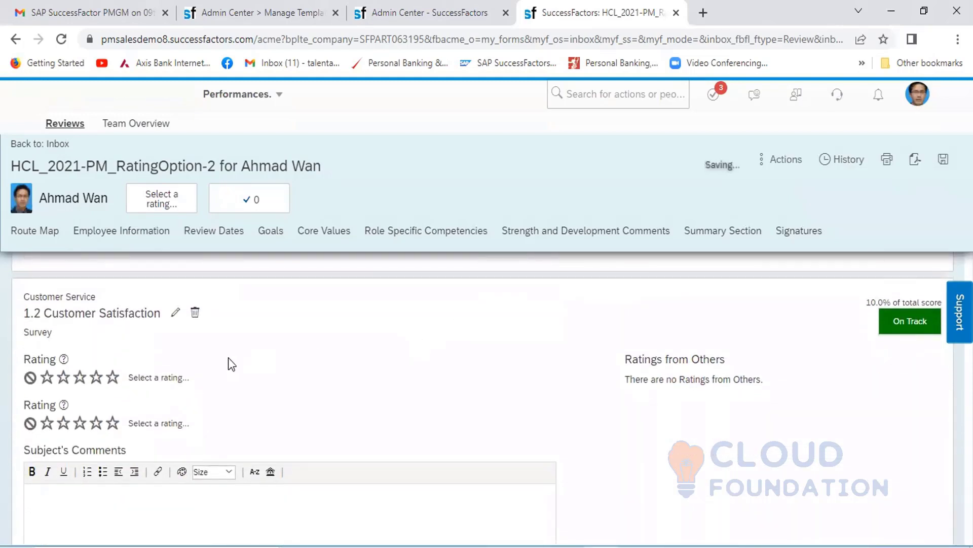
left_click(79, 424)
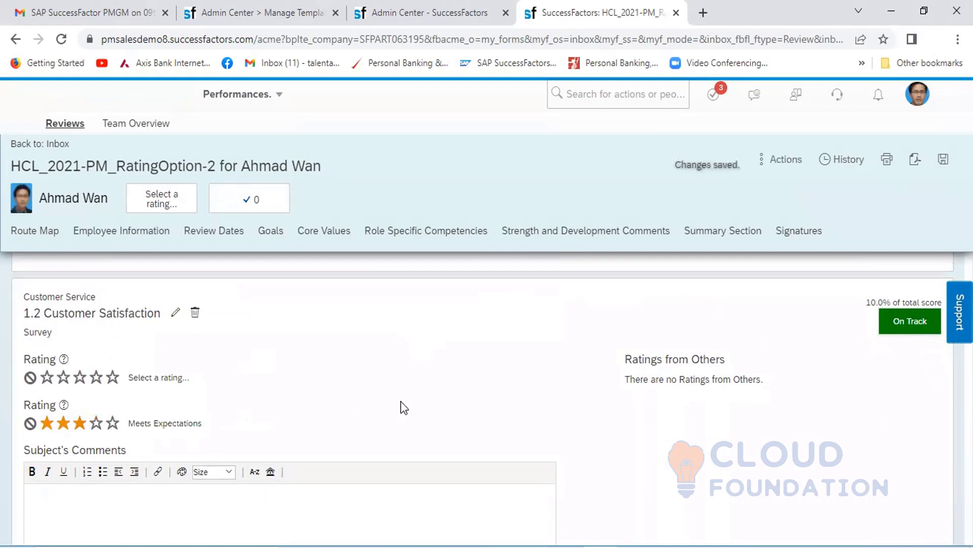
scroll(402, 401, "down", 5)
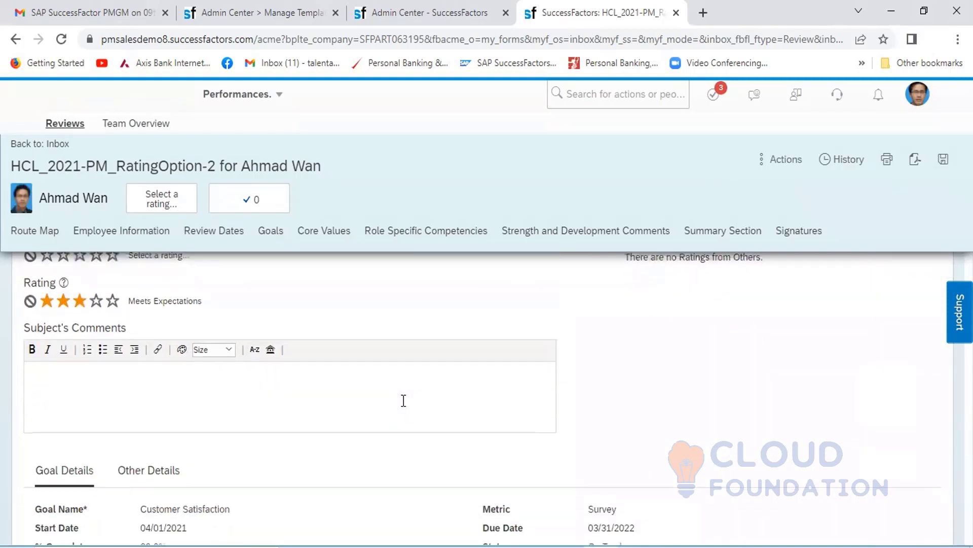
scroll(402, 400, "down", 3)
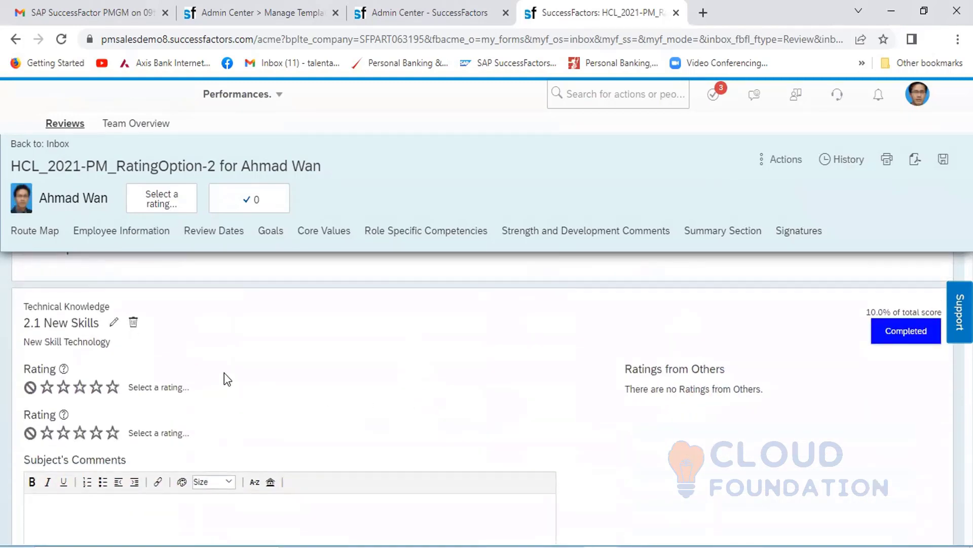
left_click(79, 434)
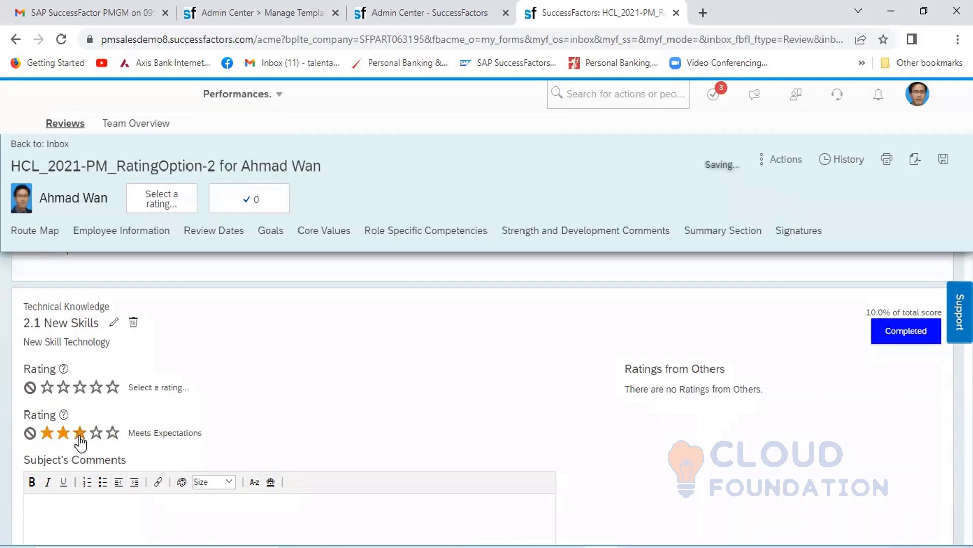
- Set the second rating of goals 2.2 Certification and 2.3 Internal Training to three stars, Meets Expectations
scroll(374, 425, "down", 4)
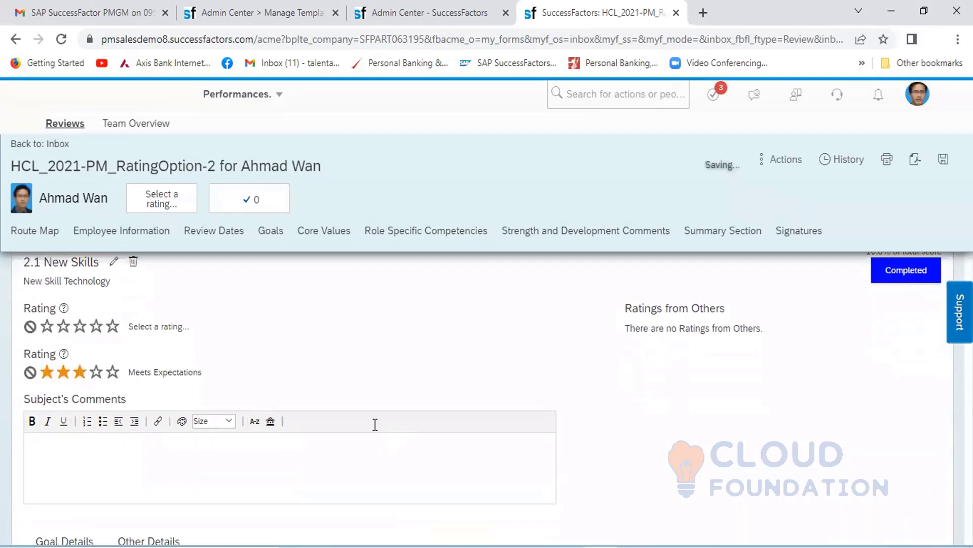
scroll(373, 430, "down", 5)
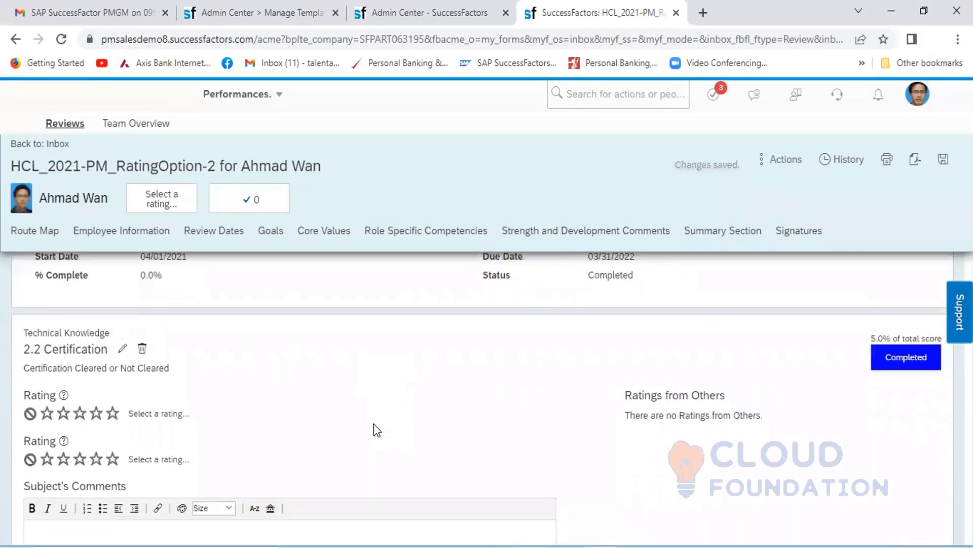
left_click(81, 414)
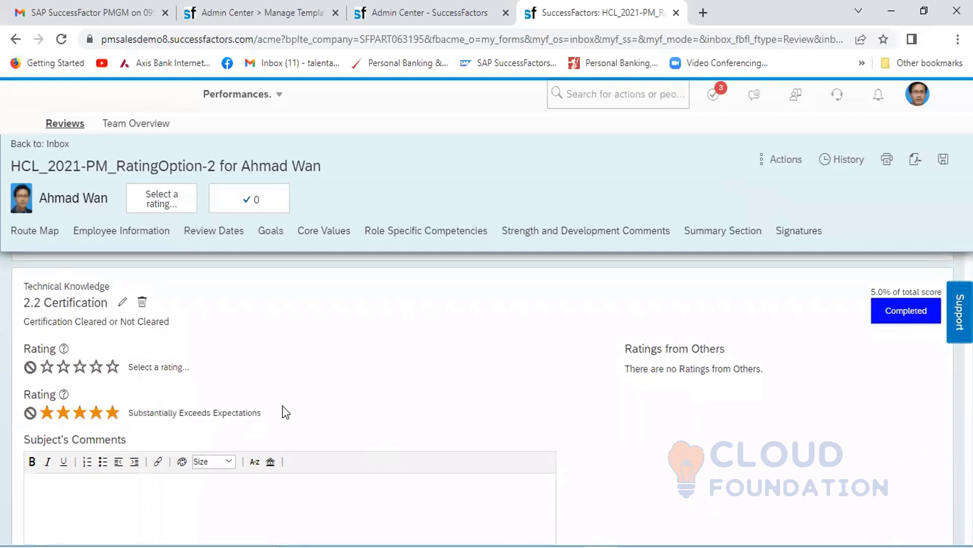
scroll(334, 419, "down", 5)
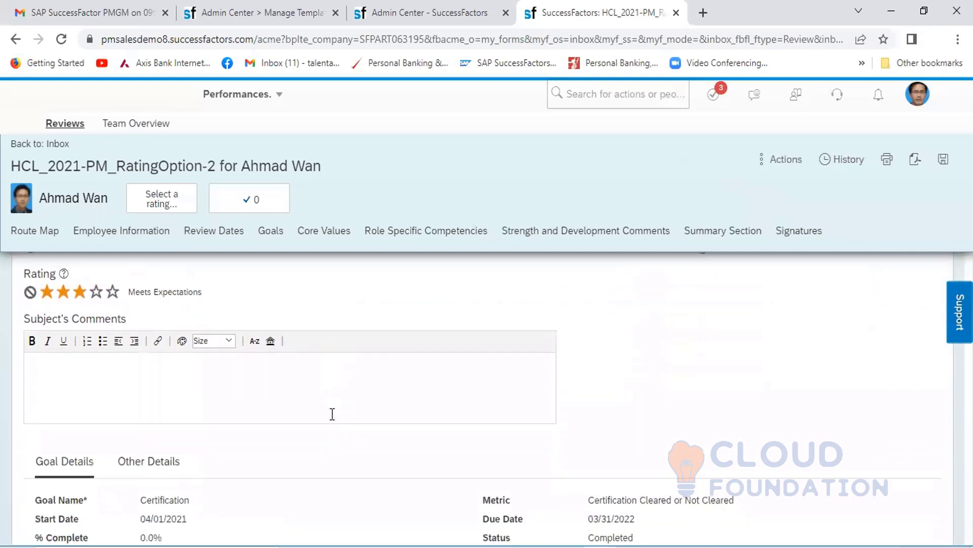
scroll(334, 419, "down", 4)
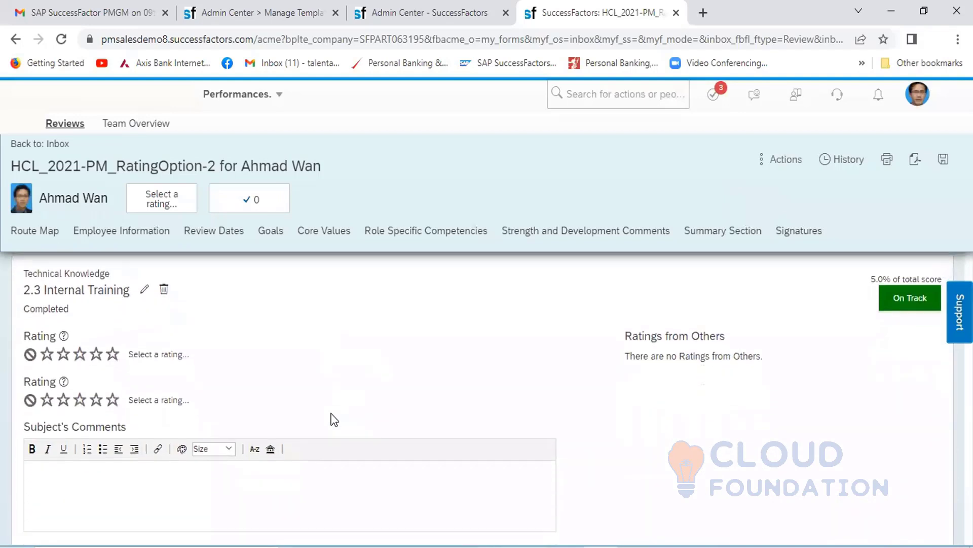
left_click(80, 393)
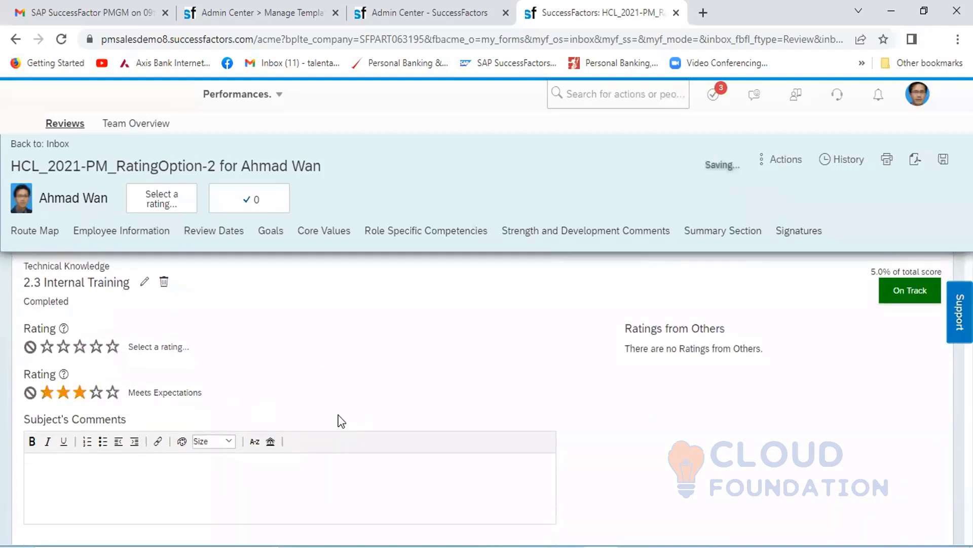
- Set the second rating of goal 3.1, on stock and margin performance, to Meets Expectations and go to goal 3.2 Resolving Issue
scroll(350, 424, "down", 6)
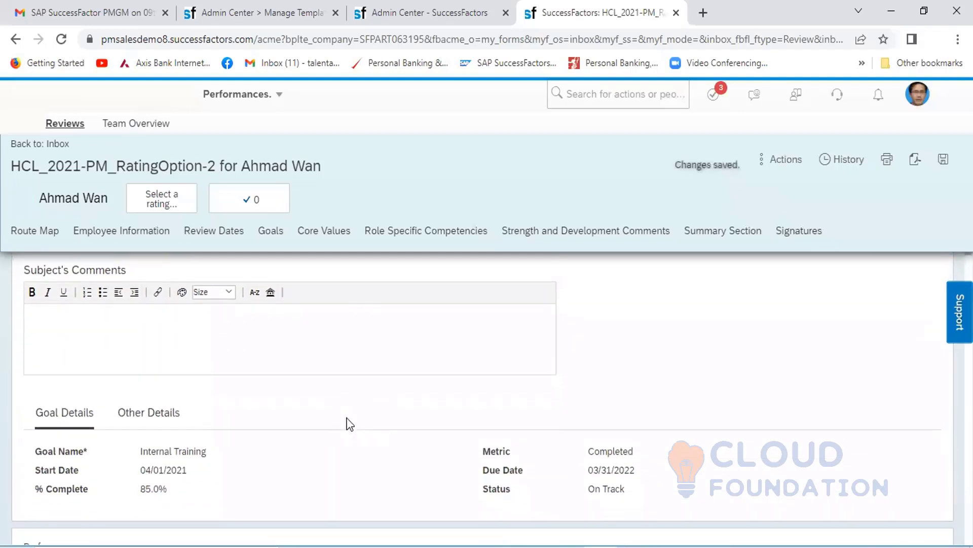
scroll(349, 424, "down", 1)
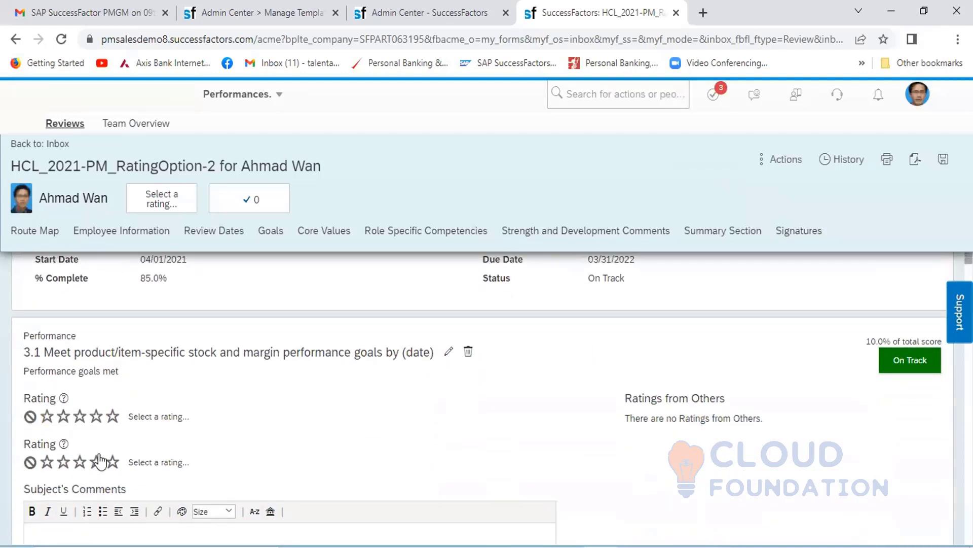
left_click(79, 463)
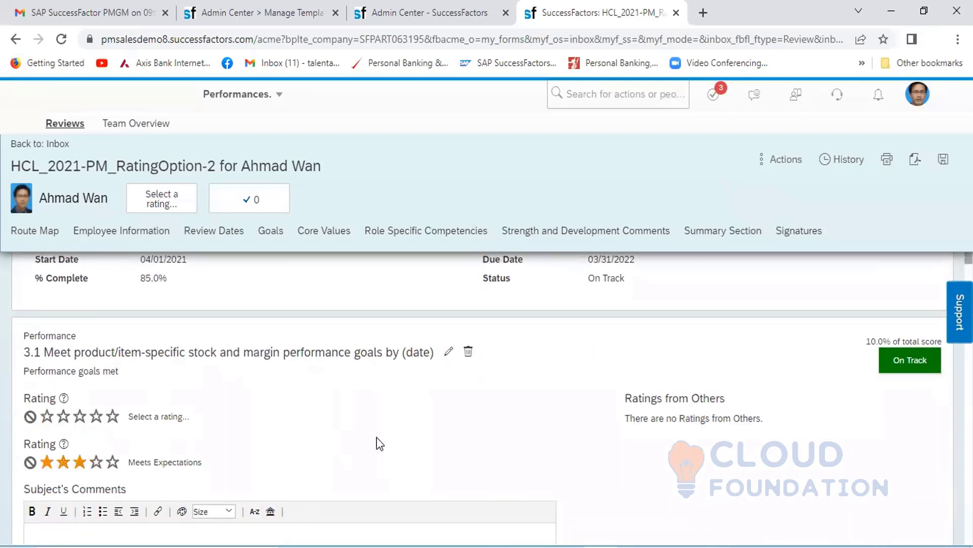
scroll(379, 443, "down", 7)
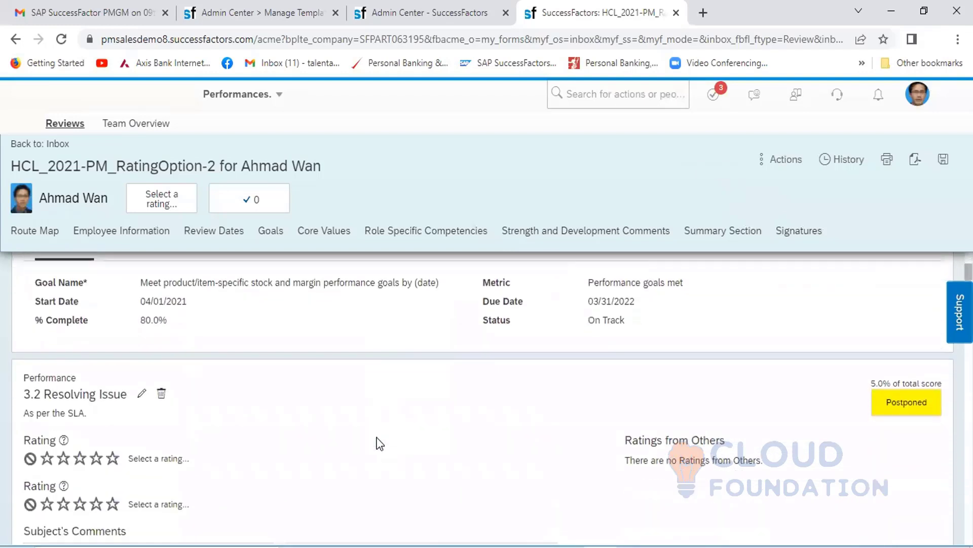
- Set the second rating of goal 3.2 Resolving Issue to Meets Expectations and of core value DEMO LIBRARY 1 to Exceeds Expectations
scroll(379, 442, "down", 1)
left_click(82, 443)
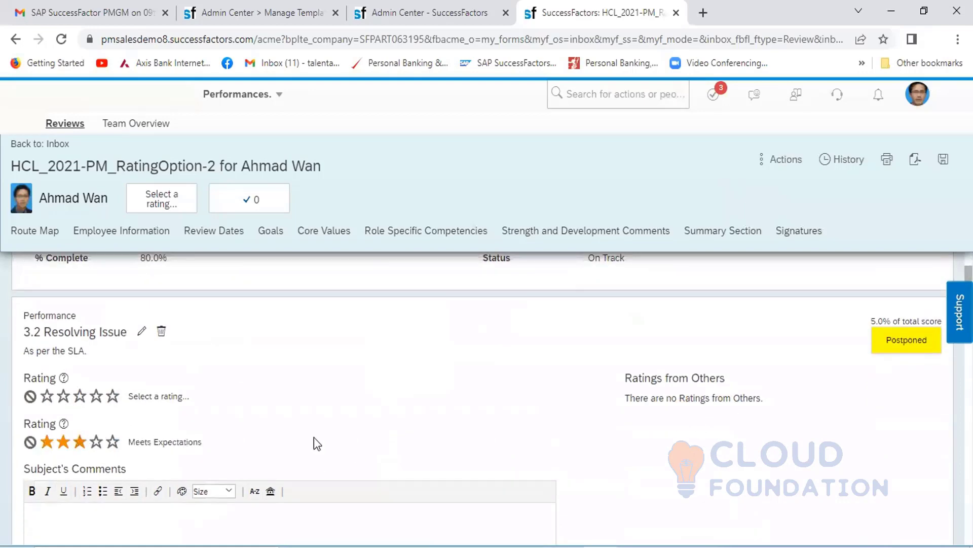
scroll(364, 443, "down", 6)
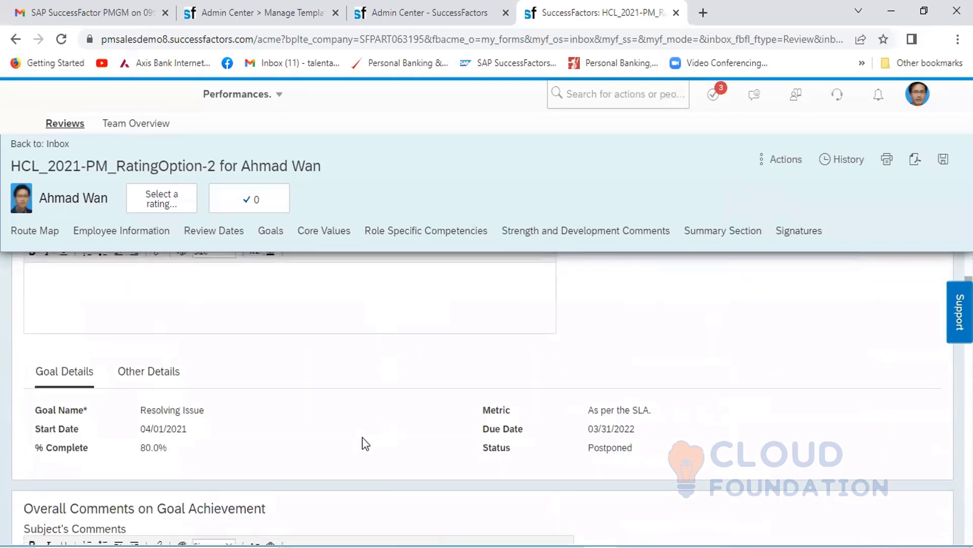
scroll(365, 442, "down", 4)
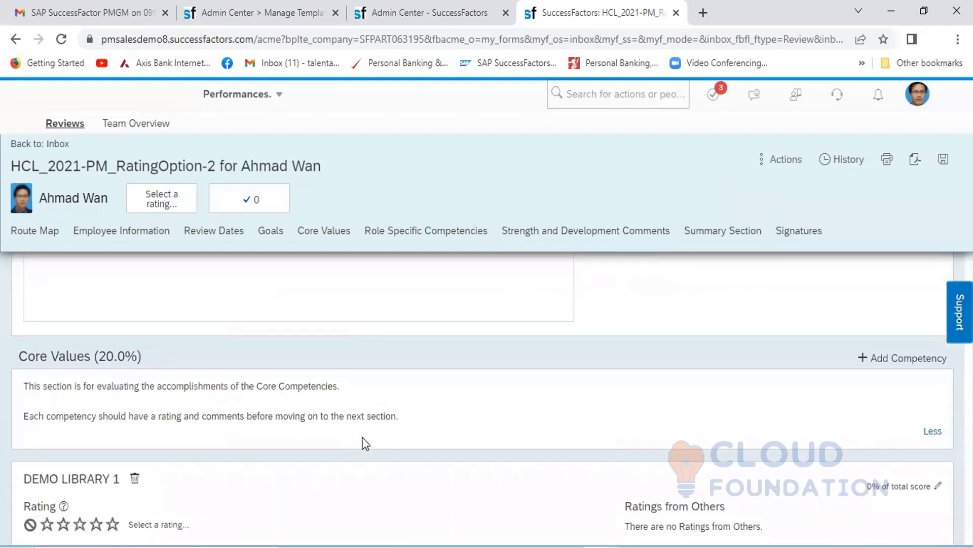
scroll(365, 442, "down", 1)
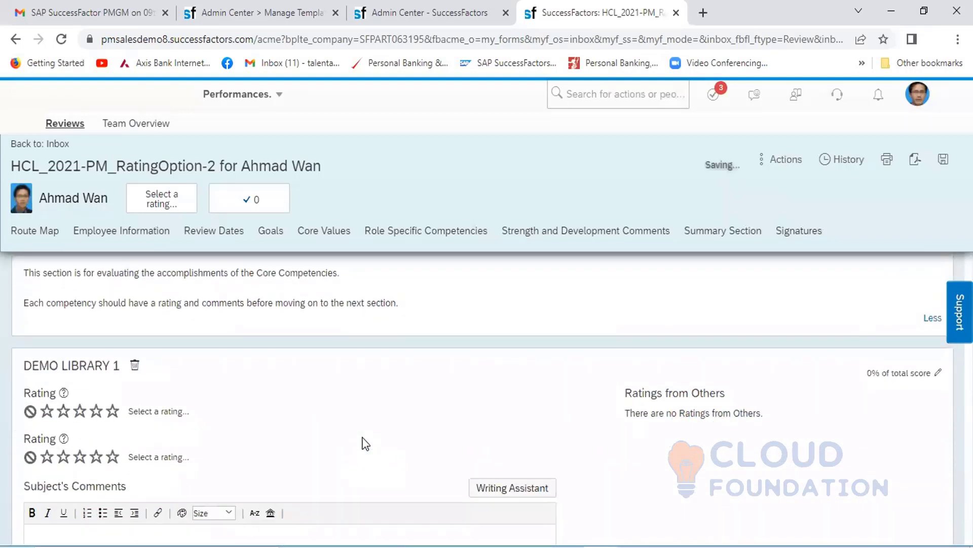
left_click(96, 456)
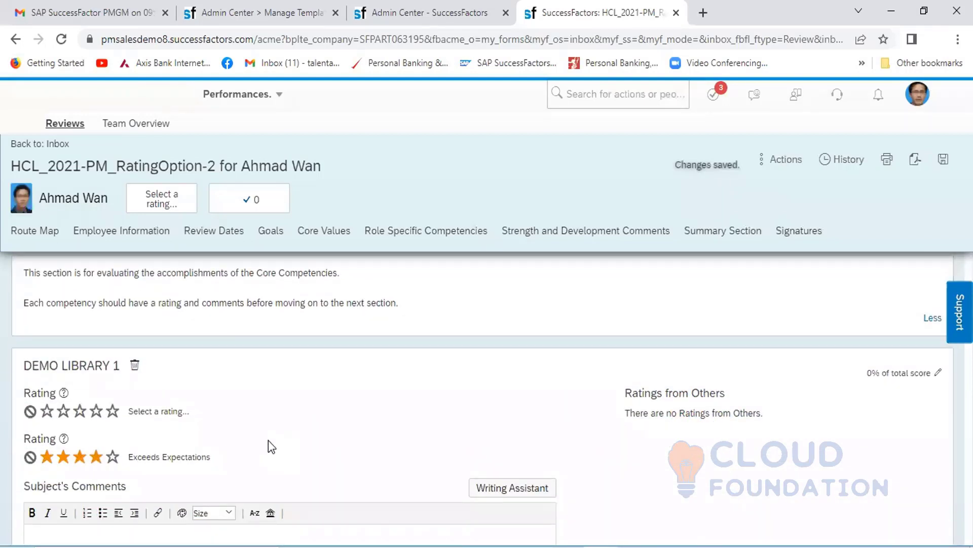
- Set the second rating of Acting Decisively, the competency on aligning daily activities with organizational goals, and Demo Competency to four stars, Exceeds Expectations
scroll(269, 444, "down", 2)
scroll(269, 440, "down", 5)
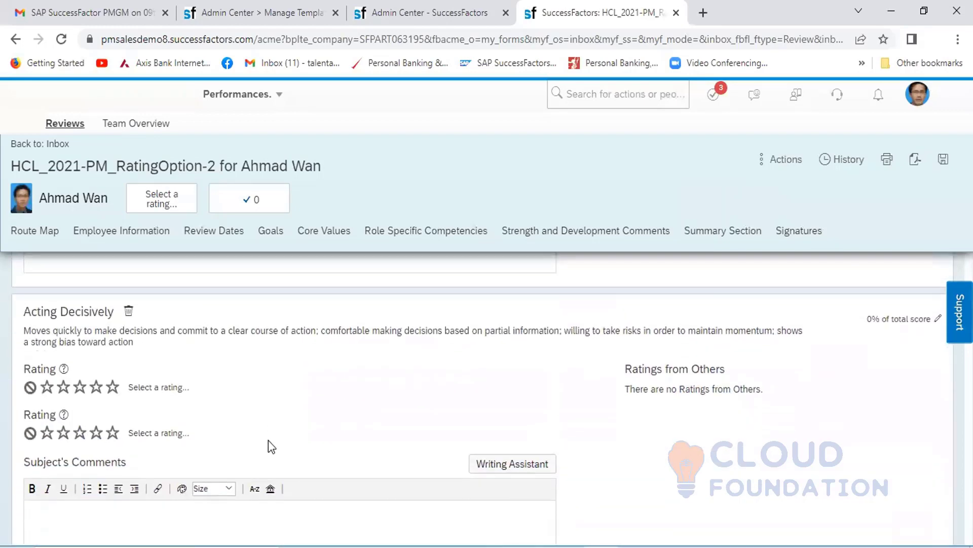
left_click(95, 398)
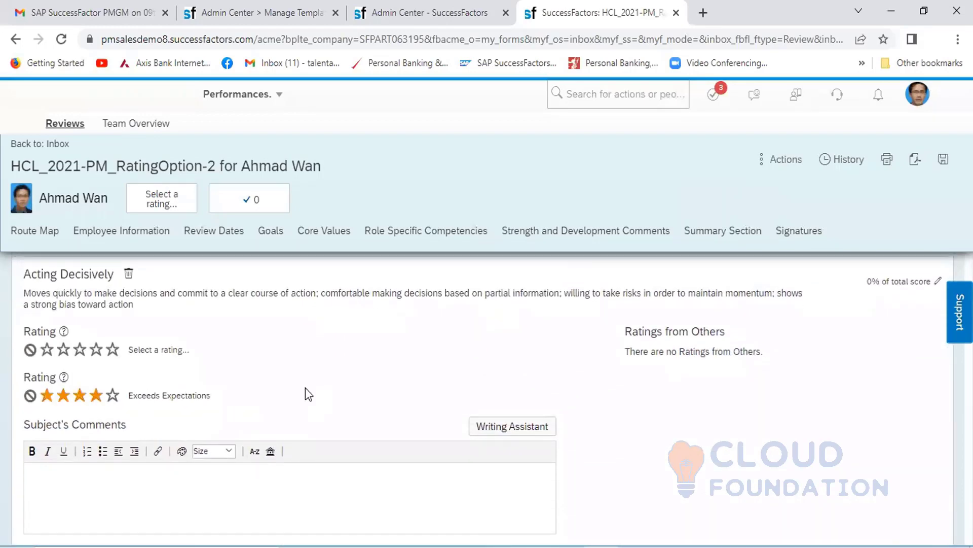
scroll(325, 390, "down", 6)
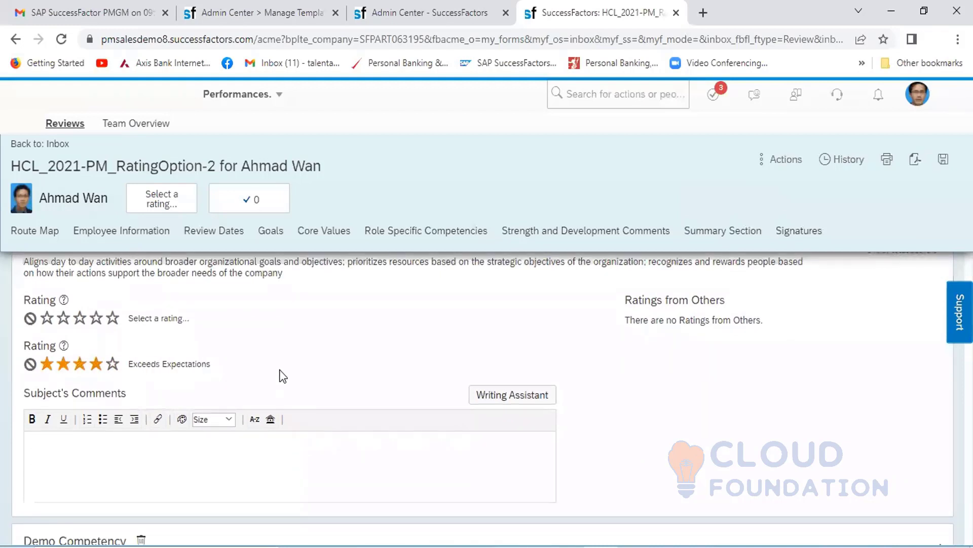
scroll(283, 376, "down", 5)
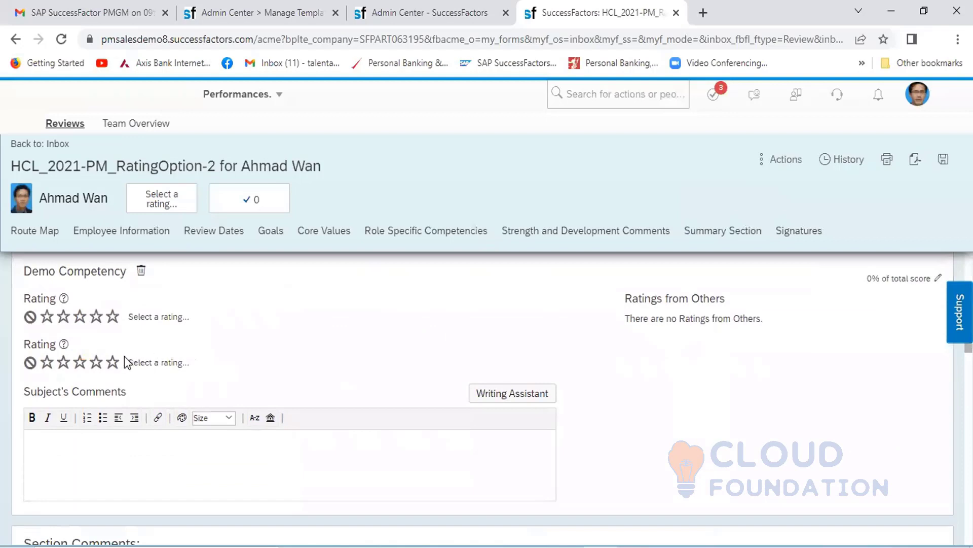
left_click(96, 362)
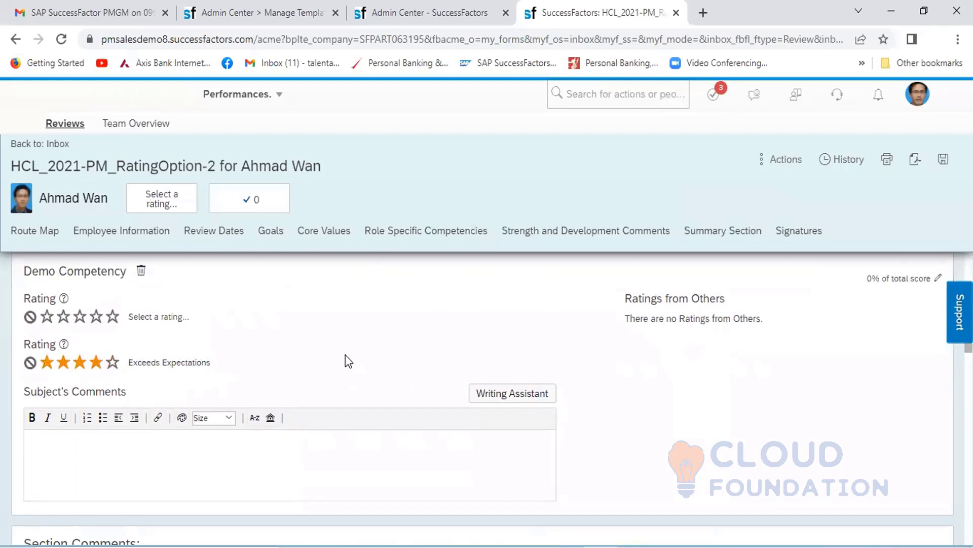
- Set the second rating of Acting as a Champion for Change to Exceeds Expectations and of Controlling Costs to Meets Expectations
scroll(345, 355, "down", 4)
scroll(346, 355, "down", 4)
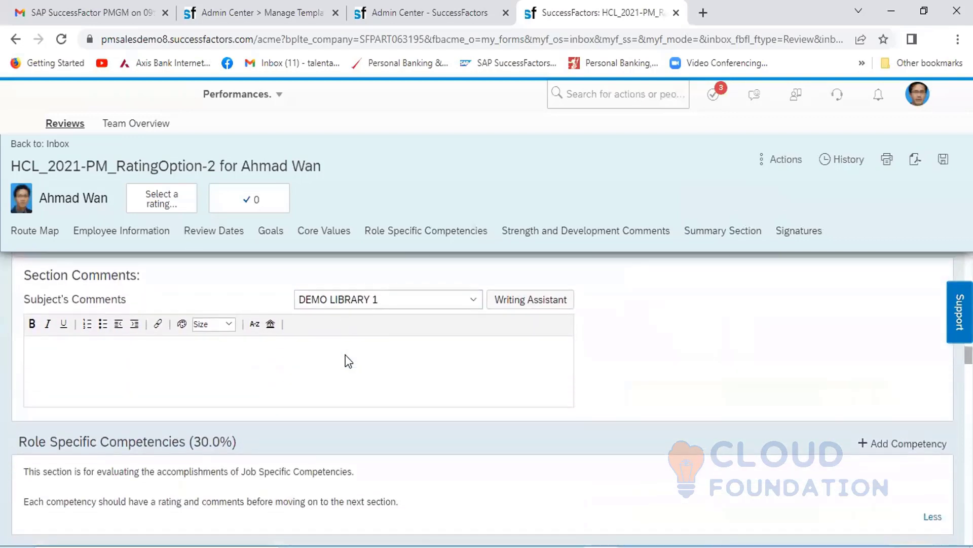
scroll(347, 356, "down", 3)
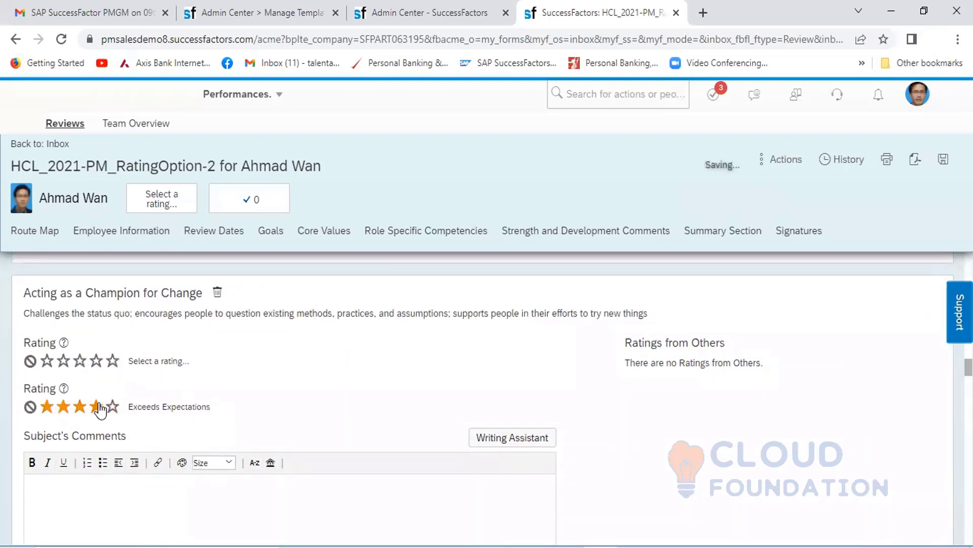
scroll(304, 400, "down", 4)
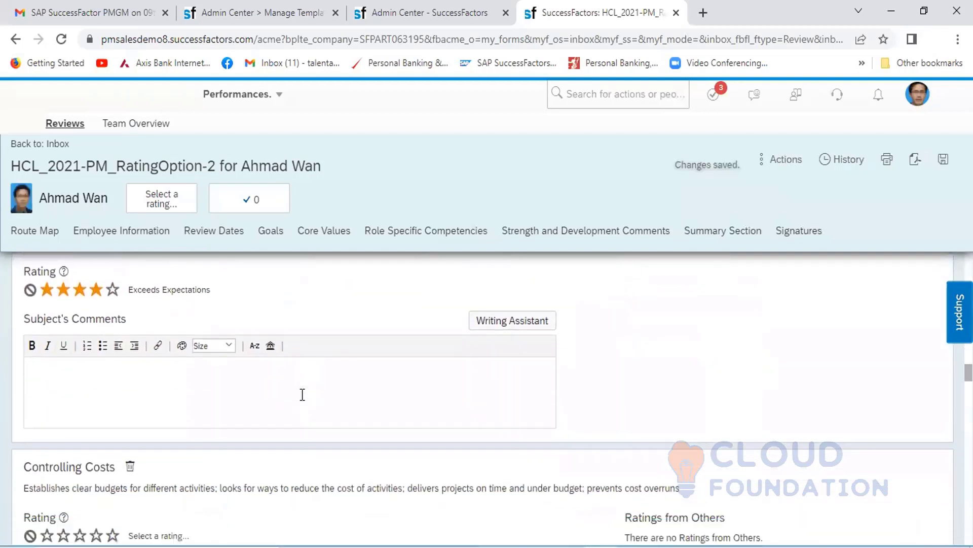
scroll(305, 400, "down", 3)
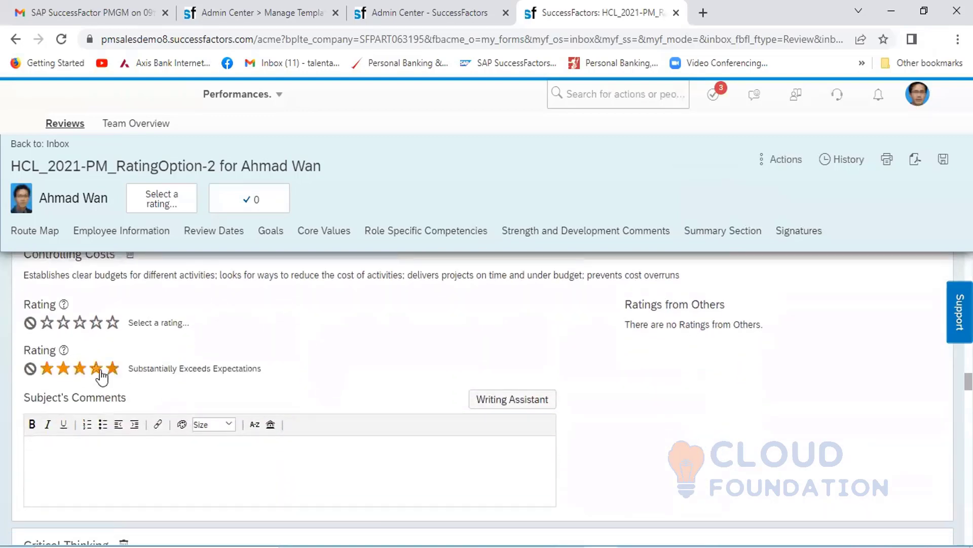
left_click(80, 368)
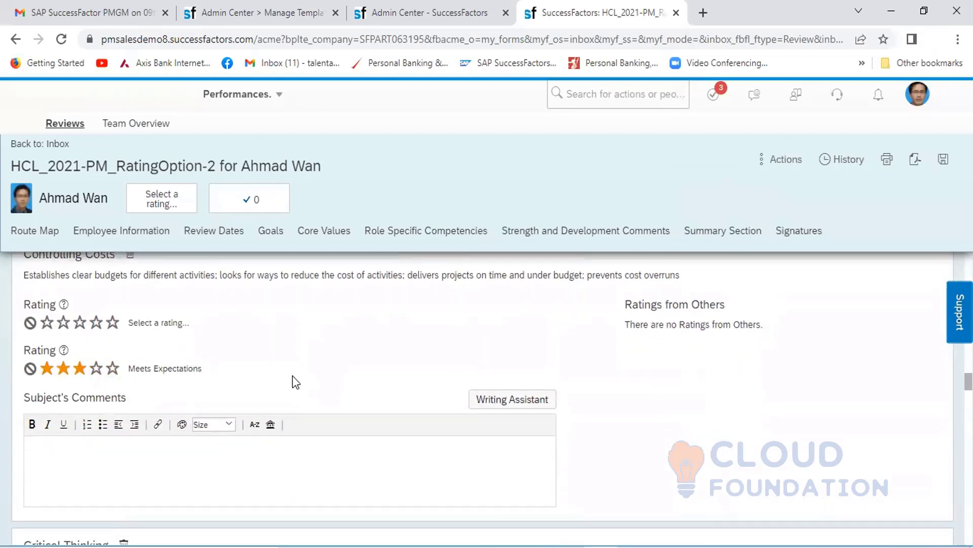
- Set the second rating of Critical Thinking to Meets Expectations, and of Delegating Responsibility and Inspiring and Motivating Others to Exceeds Expectations
scroll(296, 382, "down", 7)
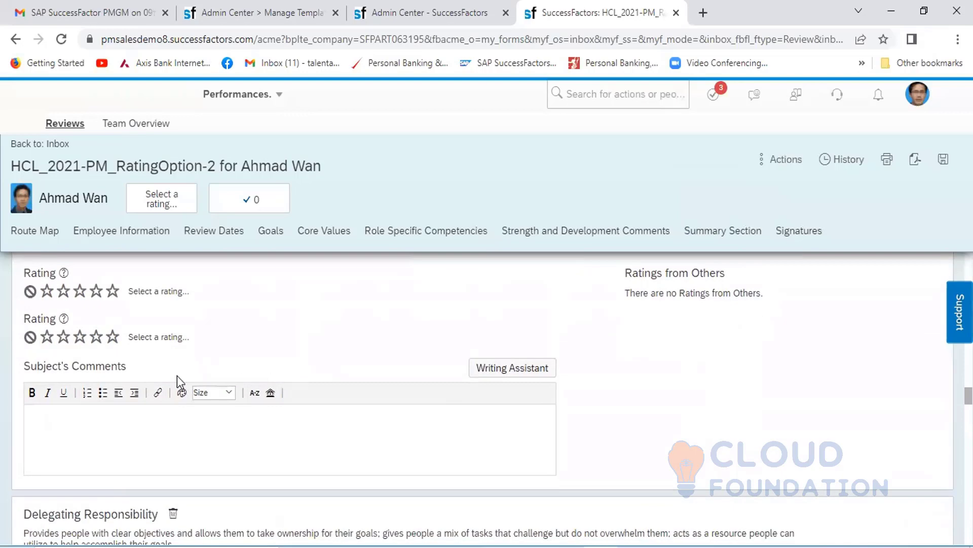
left_click(89, 337)
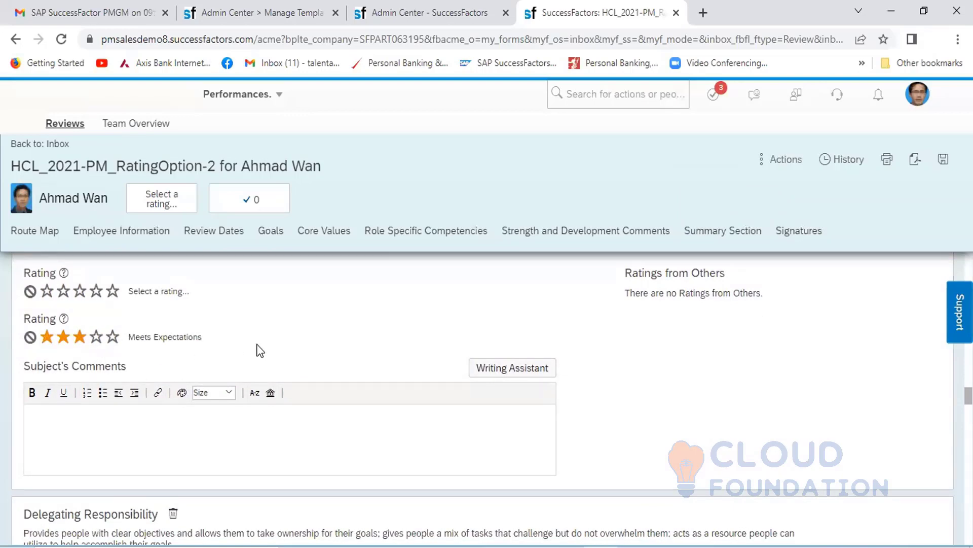
scroll(333, 349, "down", 5)
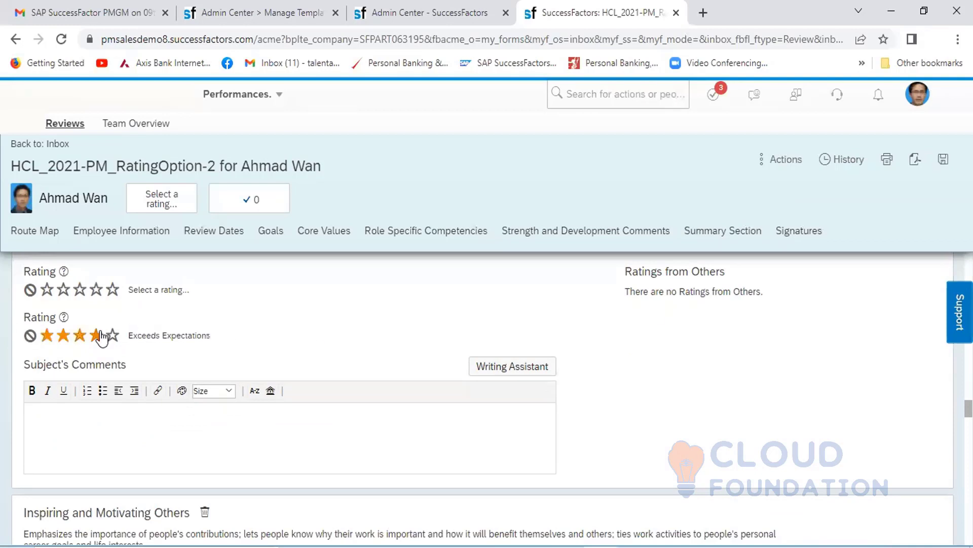
scroll(351, 339, "down", 6)
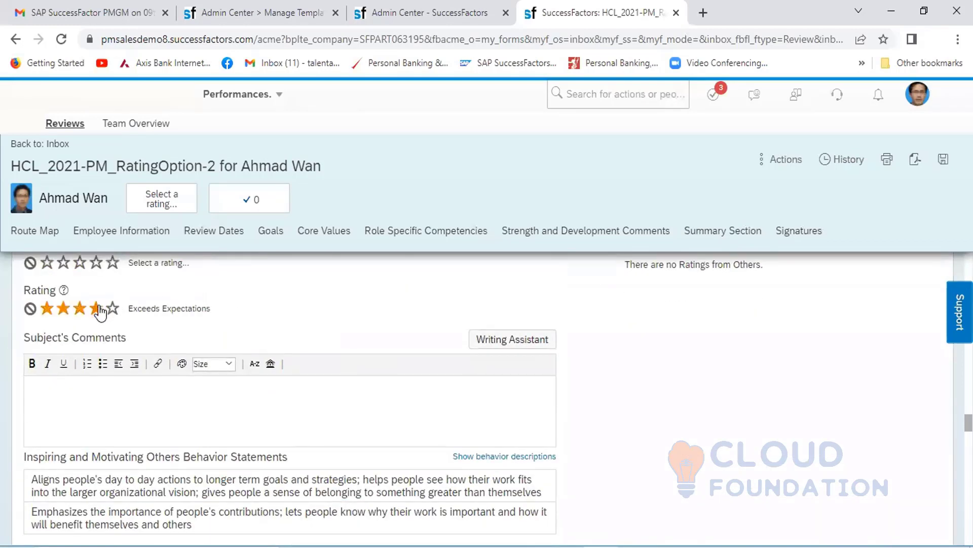
- Set the second rating of Managing from a Distance, Setting a Strategic Vision and the global markets competency to three stars, Meets Expectations
scroll(372, 328, "down", 4)
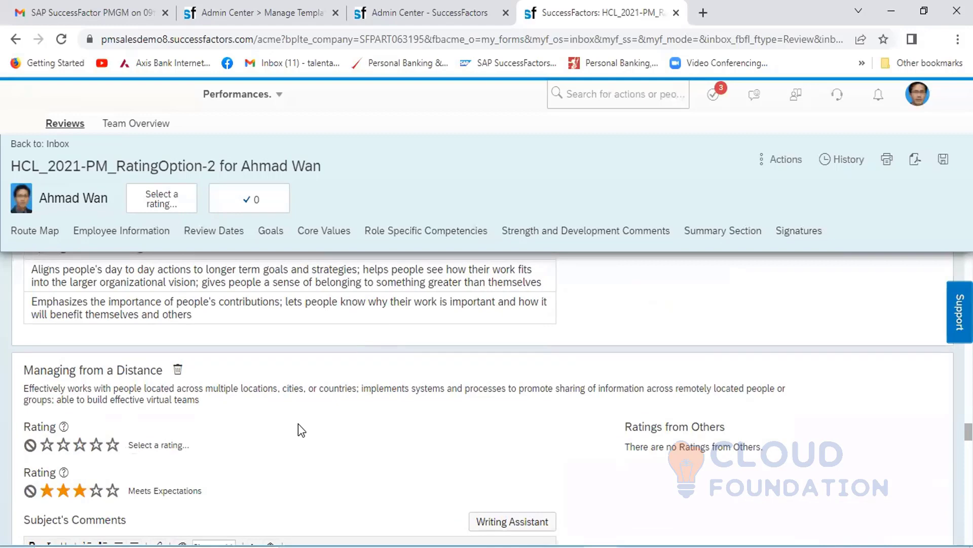
scroll(298, 425, "down", 6)
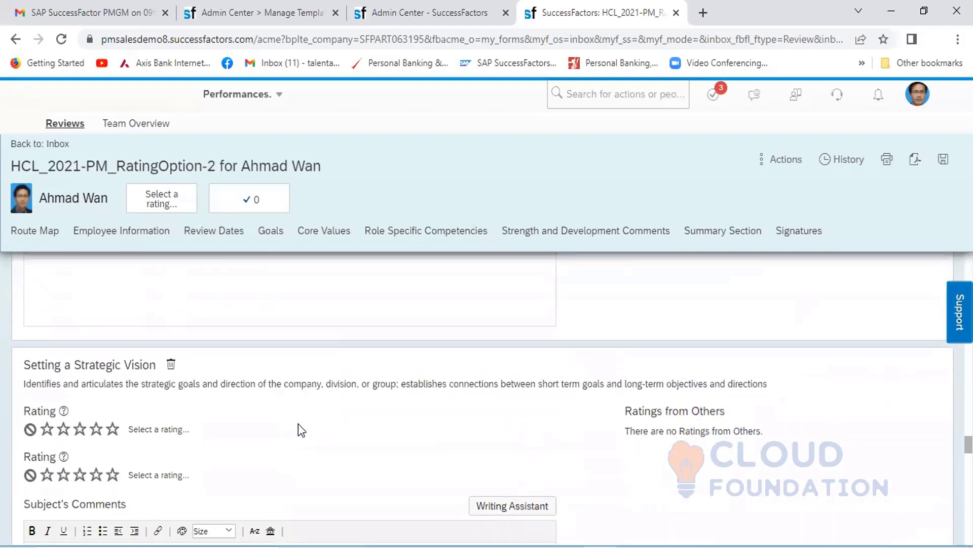
scroll(298, 429, "down", 1)
left_click(80, 448)
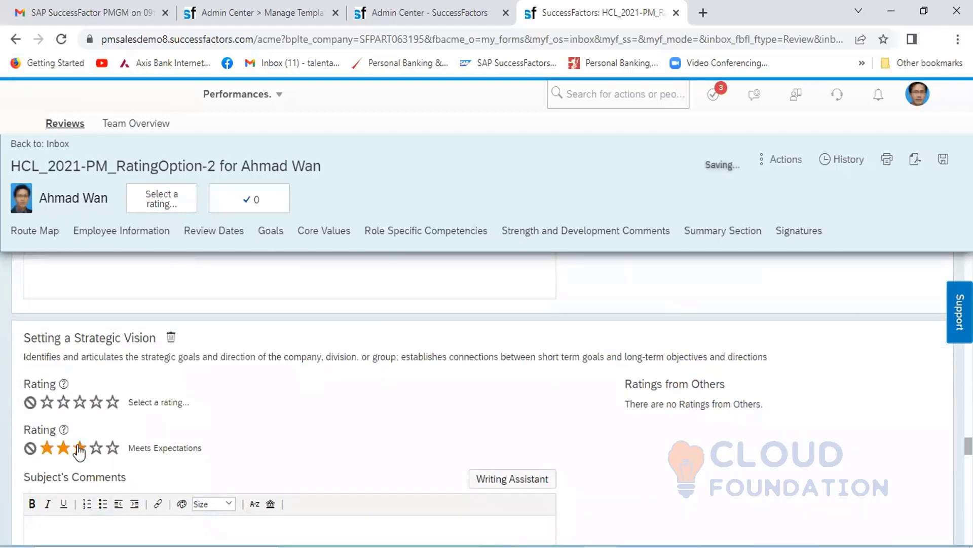
scroll(260, 412, "down", 5)
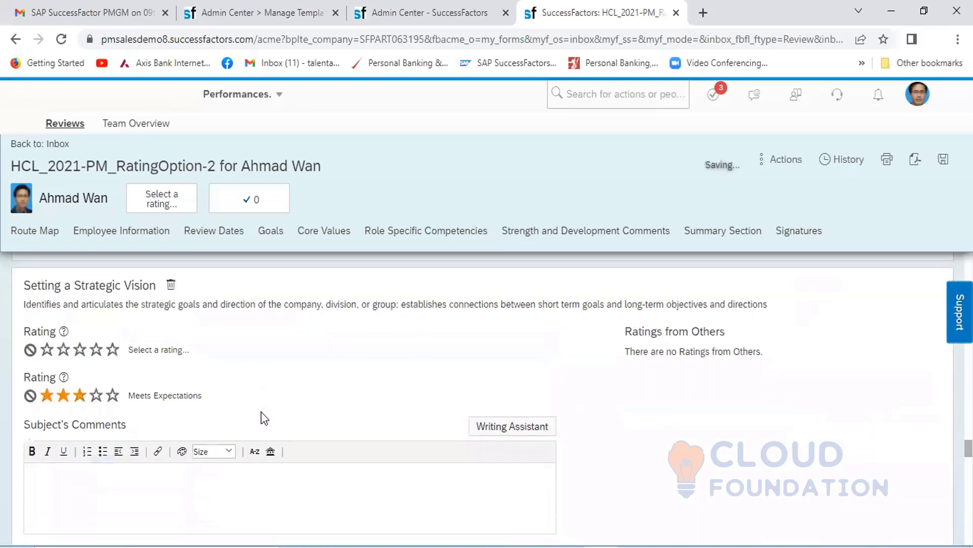
scroll(260, 411, "down", 3)
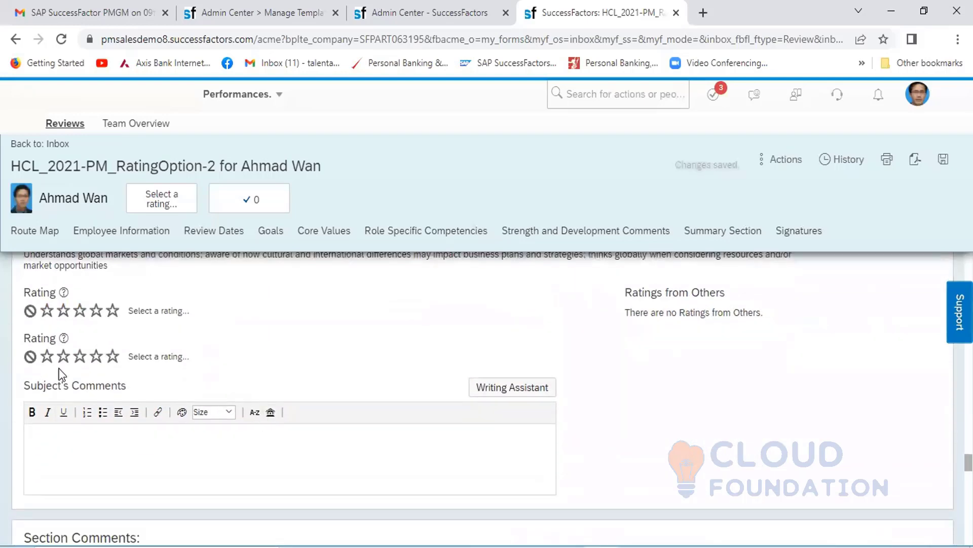
left_click(79, 357)
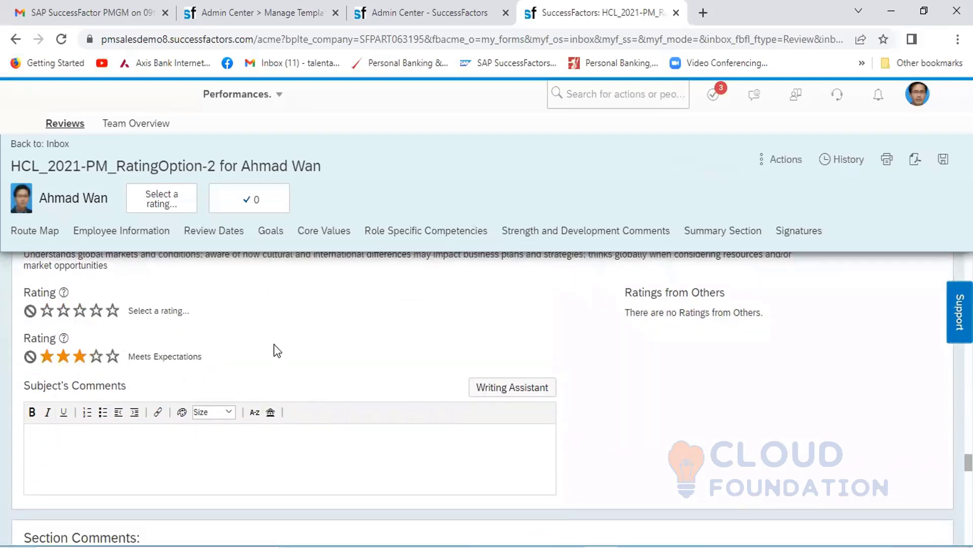
- Set the Overall Form Rating in the Summary Section to four stars, Exceeds Expectations
scroll(273, 344, "down", 3)
scroll(276, 344, "down", 5)
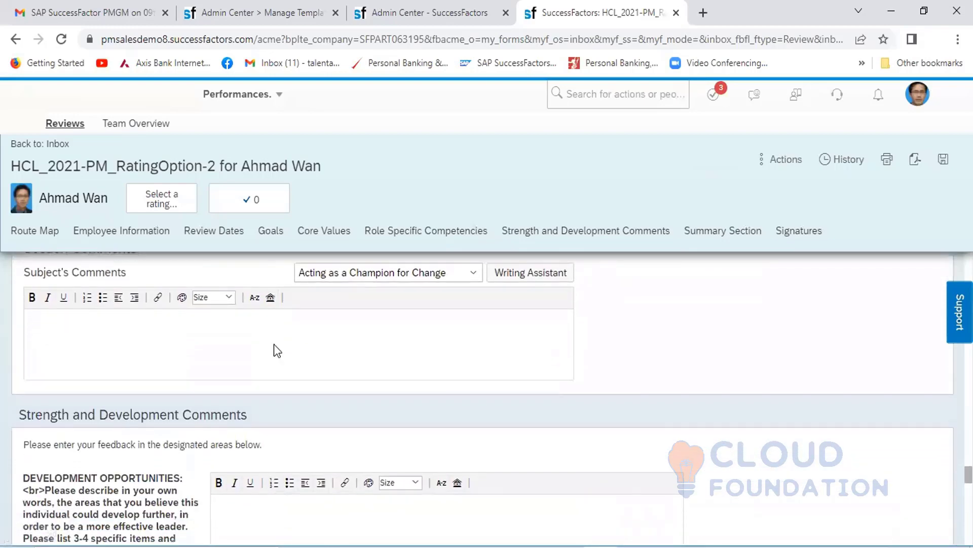
scroll(273, 344, "down", 5)
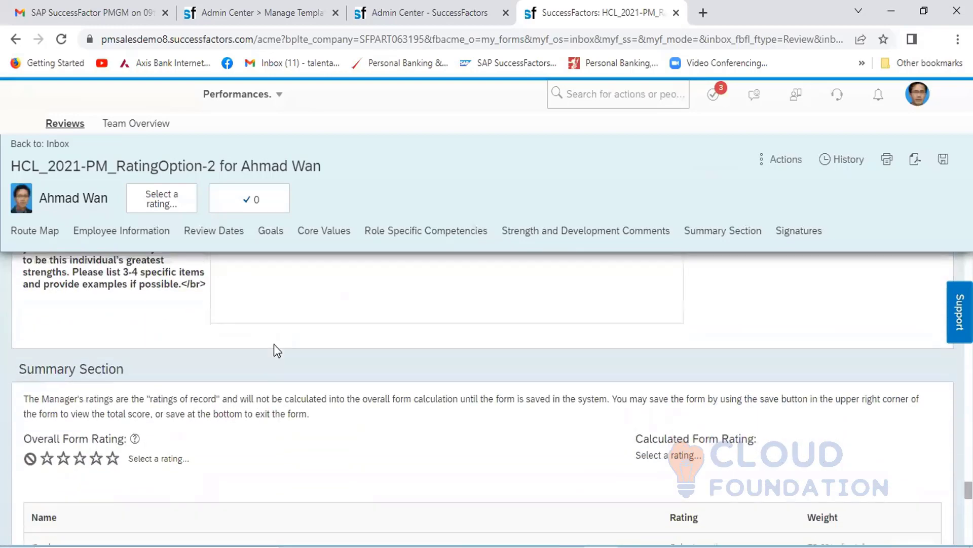
left_click(112, 413)
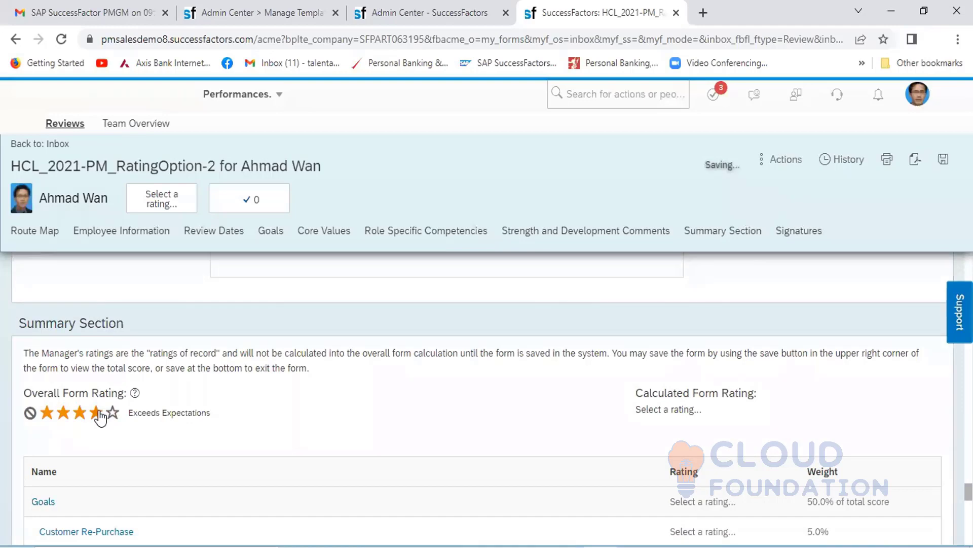
- Finalize the HCL_2021-PM_RatingOption-2 form and send it to the next step, the manager's assessment, without notification comments
scroll(291, 419, "down", 1)
scroll(291, 418, "down", 10)
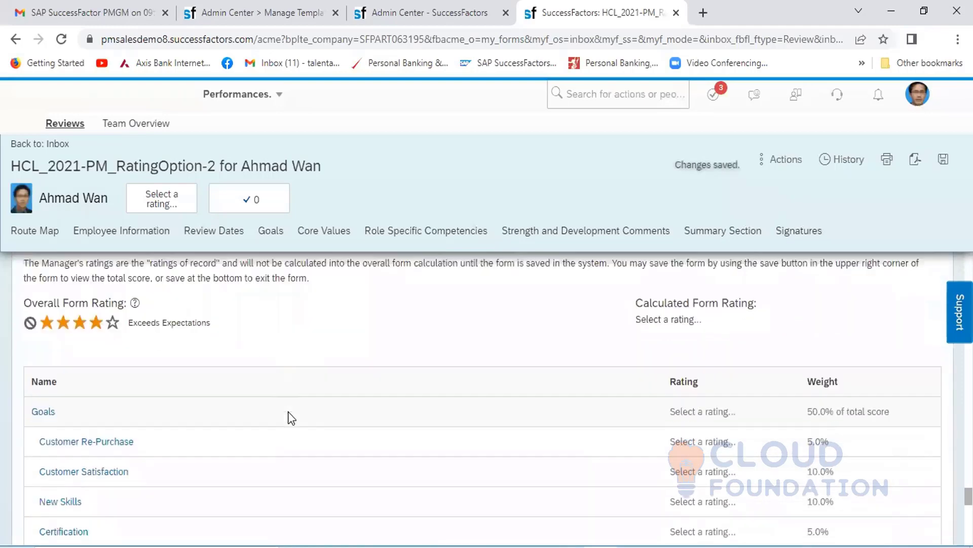
scroll(289, 413, "down", 10)
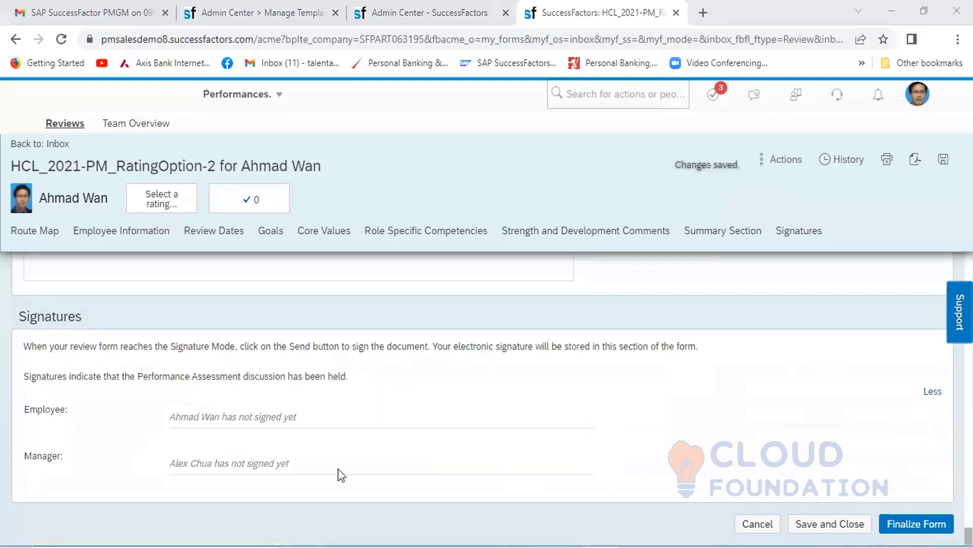
left_click(922, 523)
left_click(921, 523)
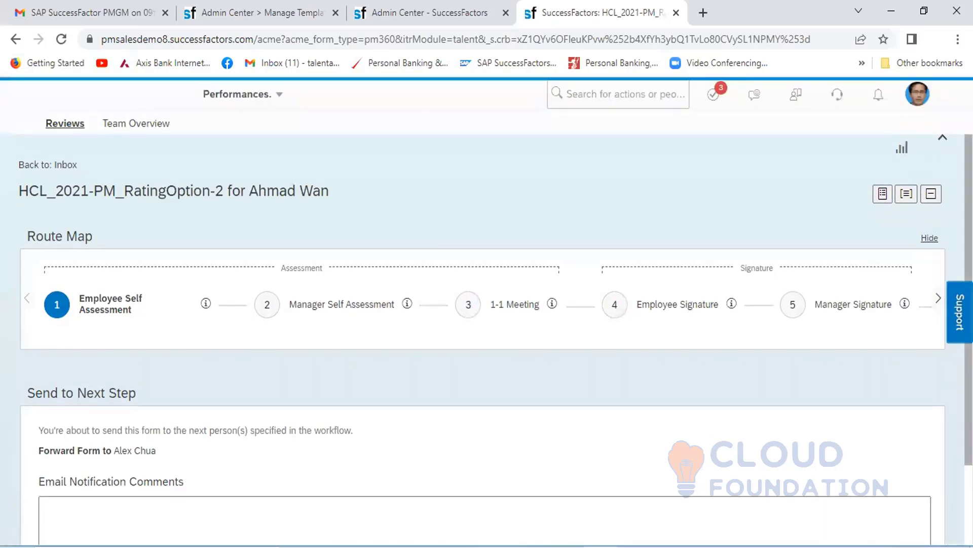
scroll(482, 329, "down", 2)
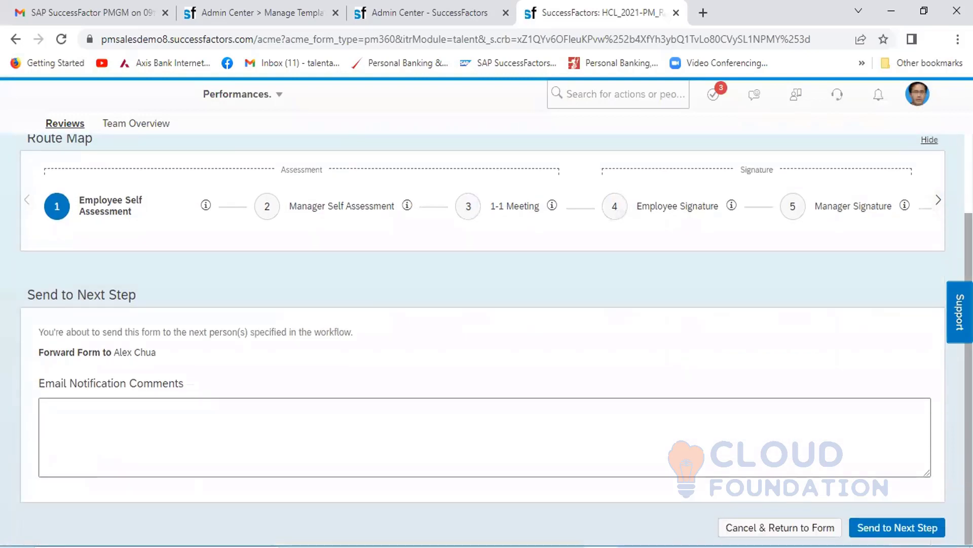
left_click(904, 530)
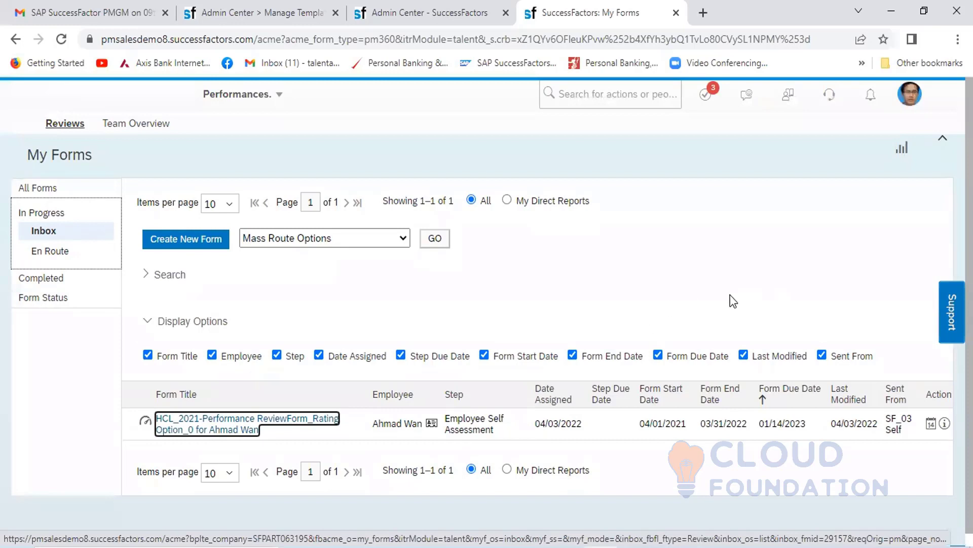
- Proxy as the employee's manager, the President SEA, by selecting that person as the target user
left_click(911, 102)
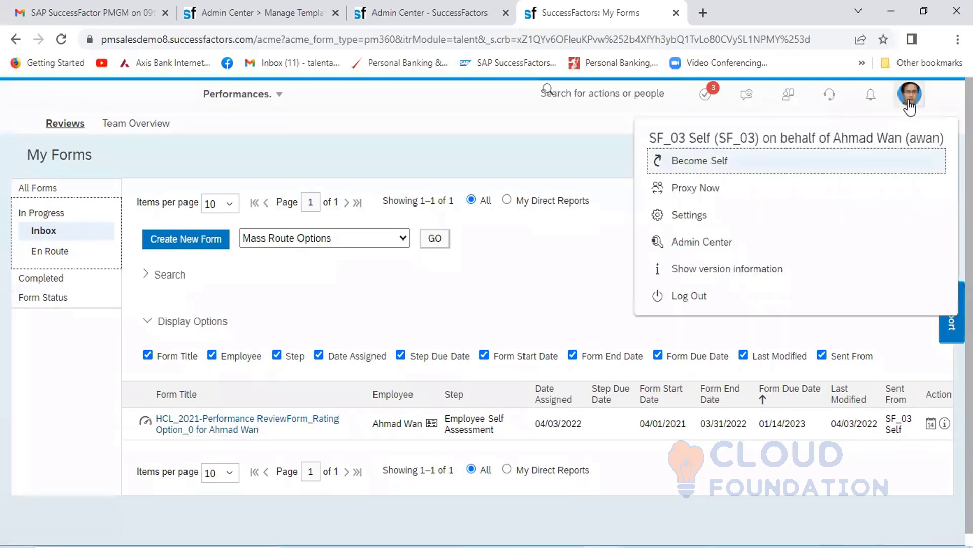
left_click(312, 194)
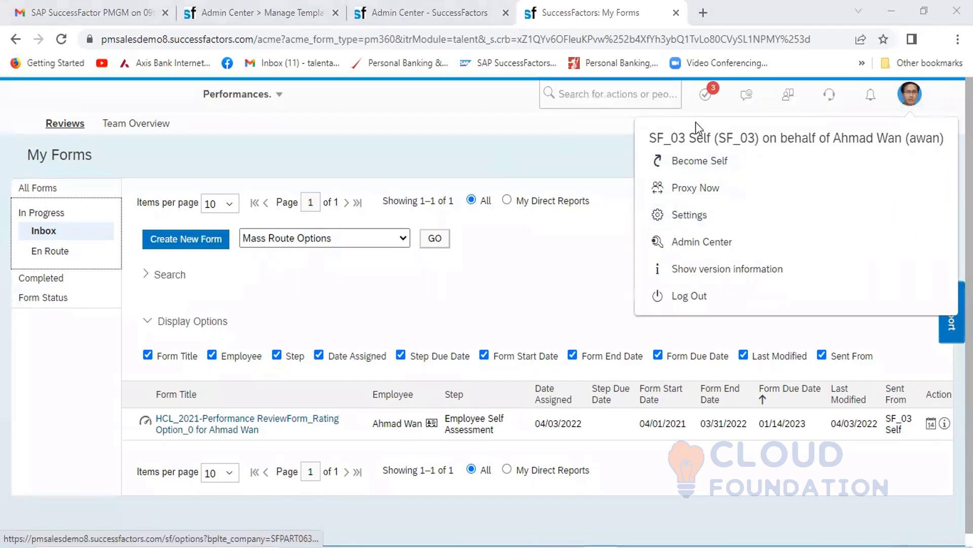
left_click(708, 198)
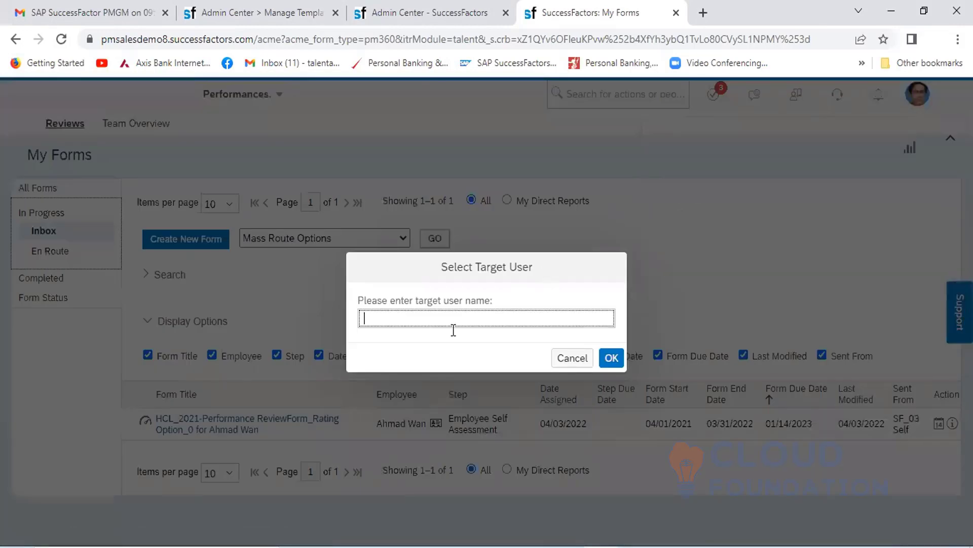
left_click(429, 315)
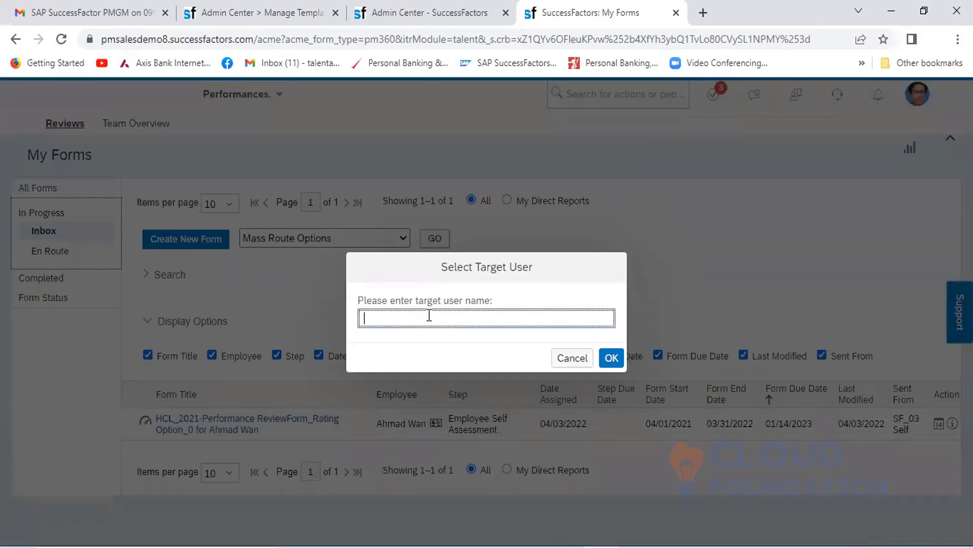
type("alex")
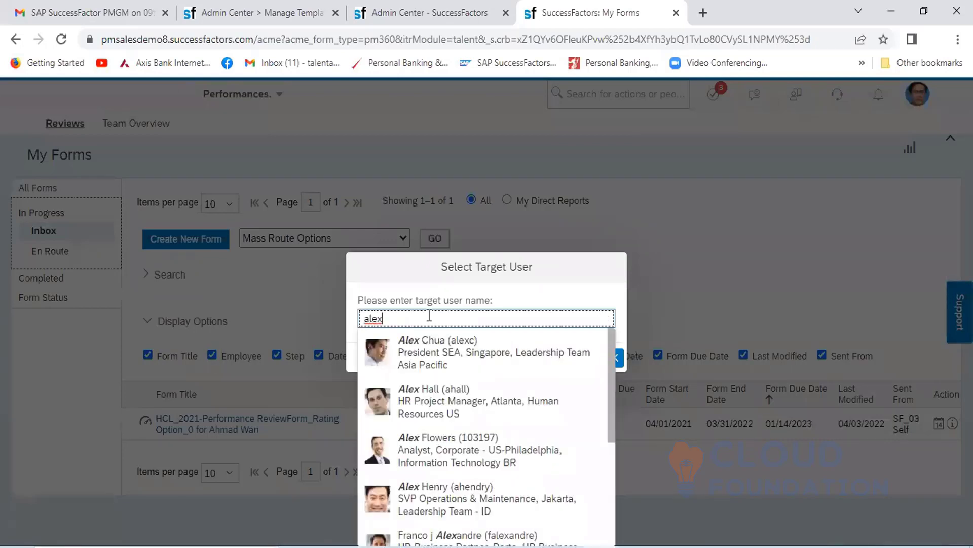
left_click(426, 346)
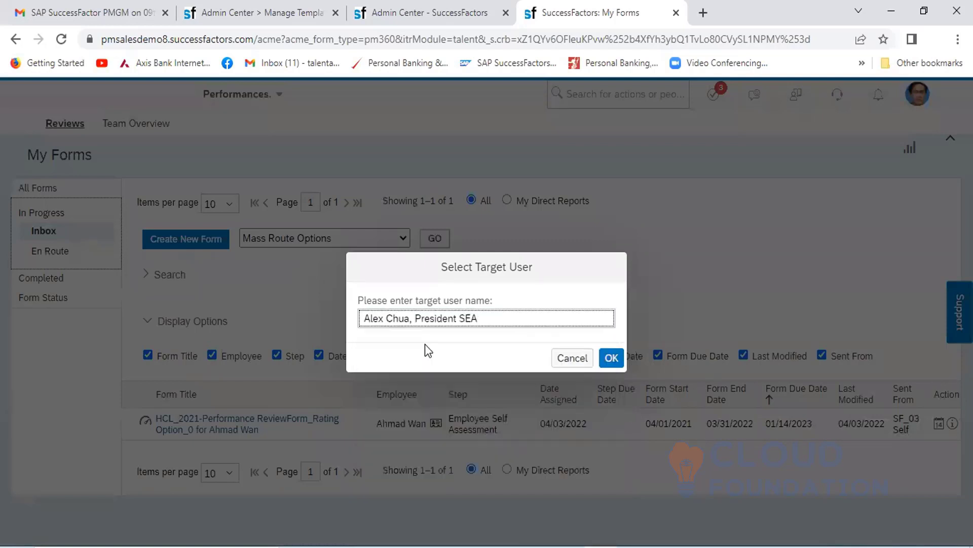
left_click(611, 359)
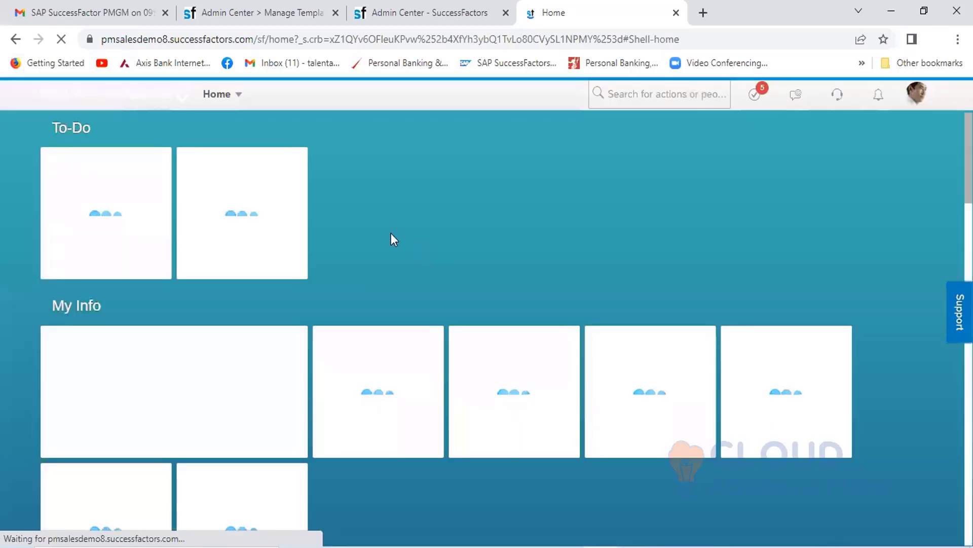
- Open the employee's HCL_2021-PM_RatingOption-2 form from the manager's Performances inbox
left_click(236, 104)
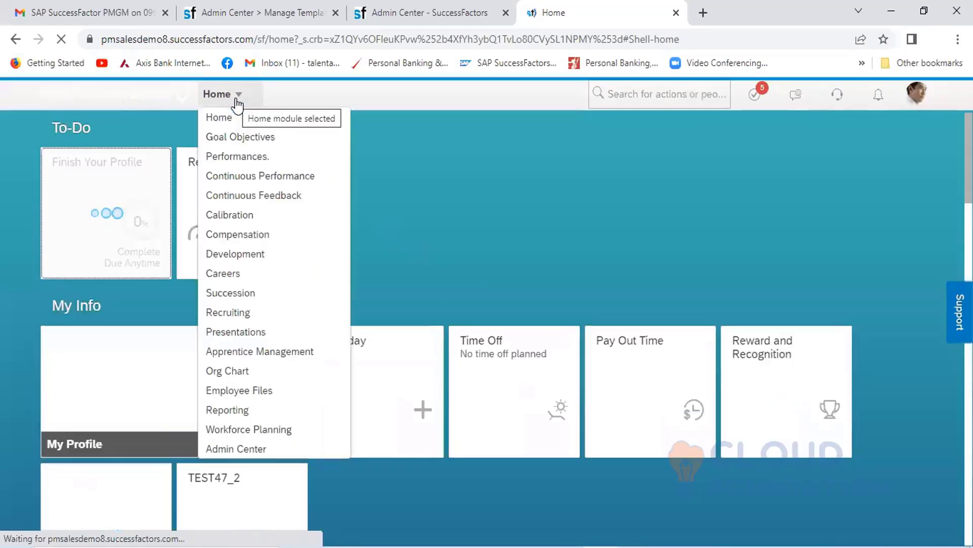
left_click(228, 156)
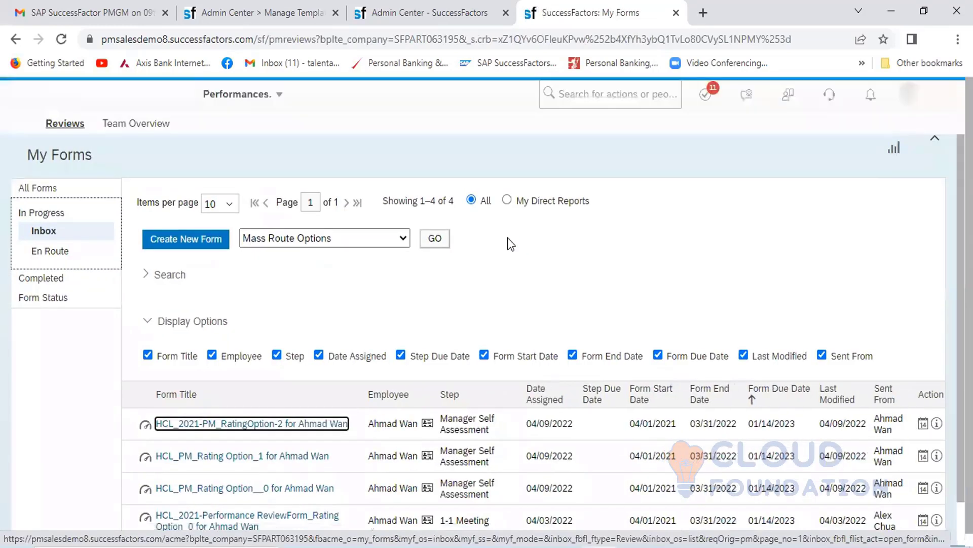
left_click(280, 424)
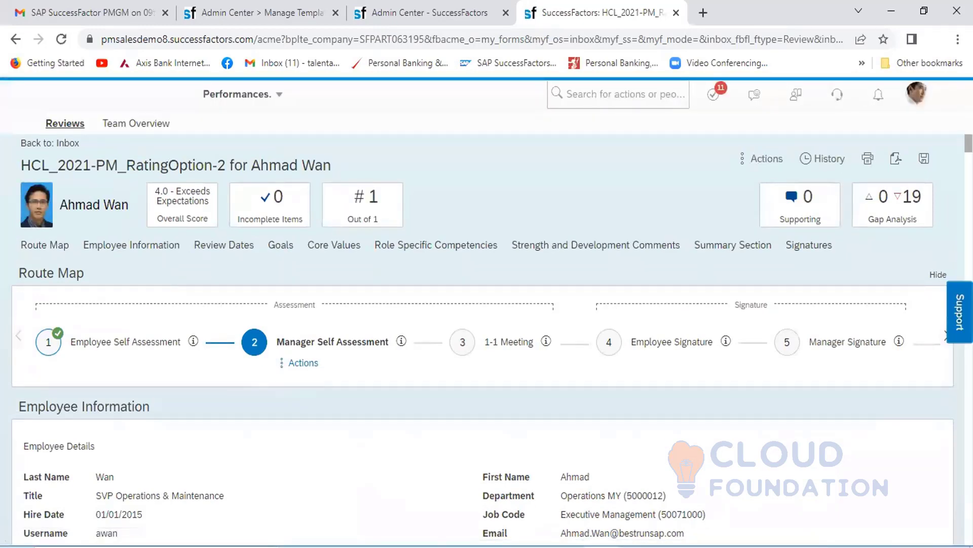
- Examine the manager's rating fields and the ratings from others in the goals, competencies and Summary Section of the RatingOption-2 form
scroll(482, 395, "down", 15)
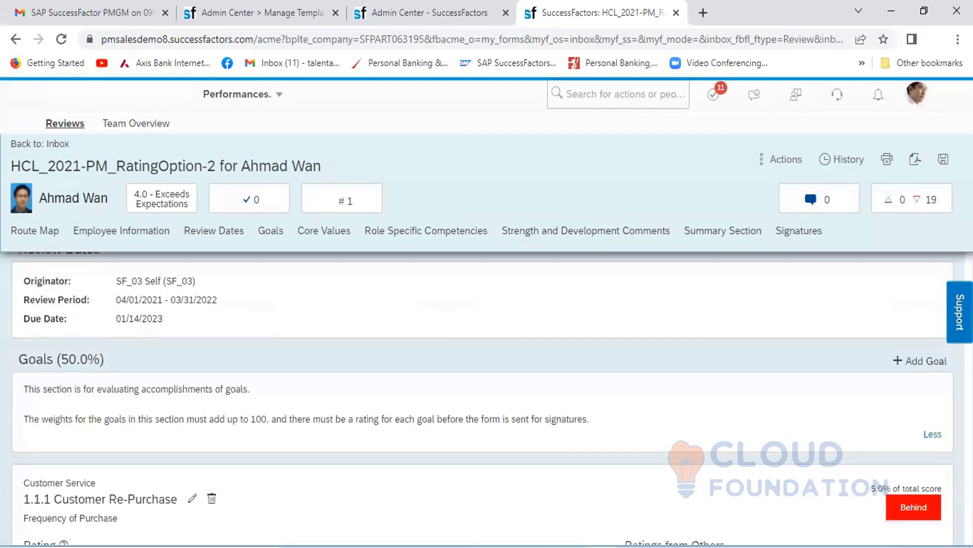
scroll(482, 396, "up", 1)
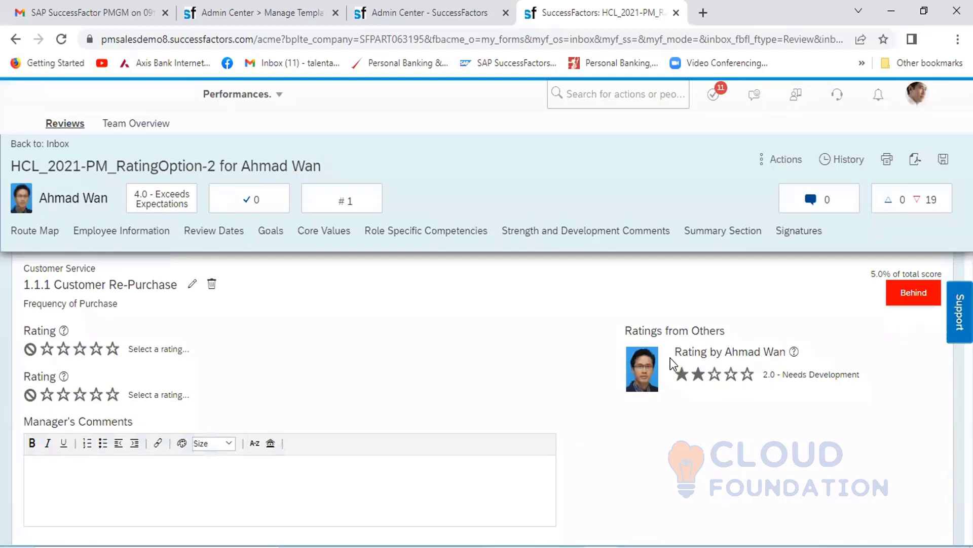
left_click(96, 349)
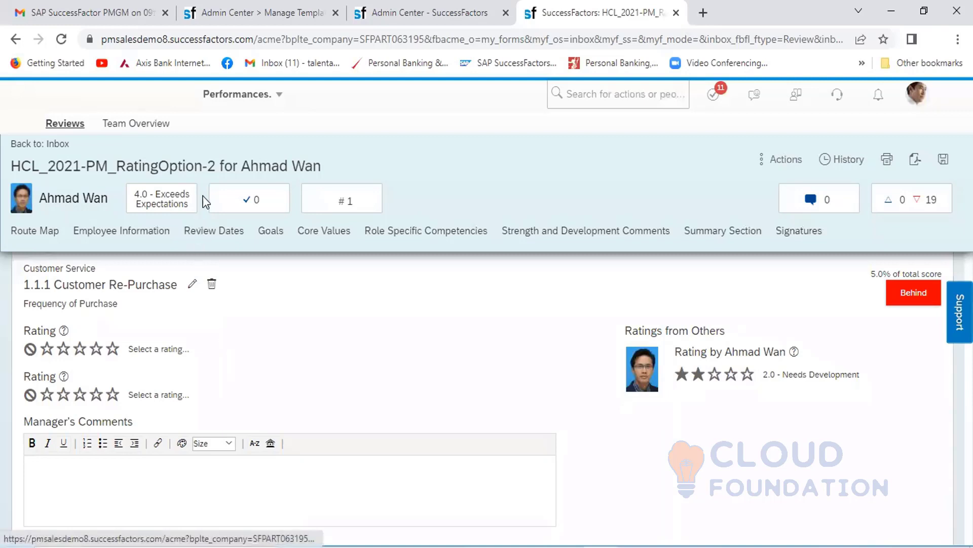
left_click_drag(215, 168, 116, 168)
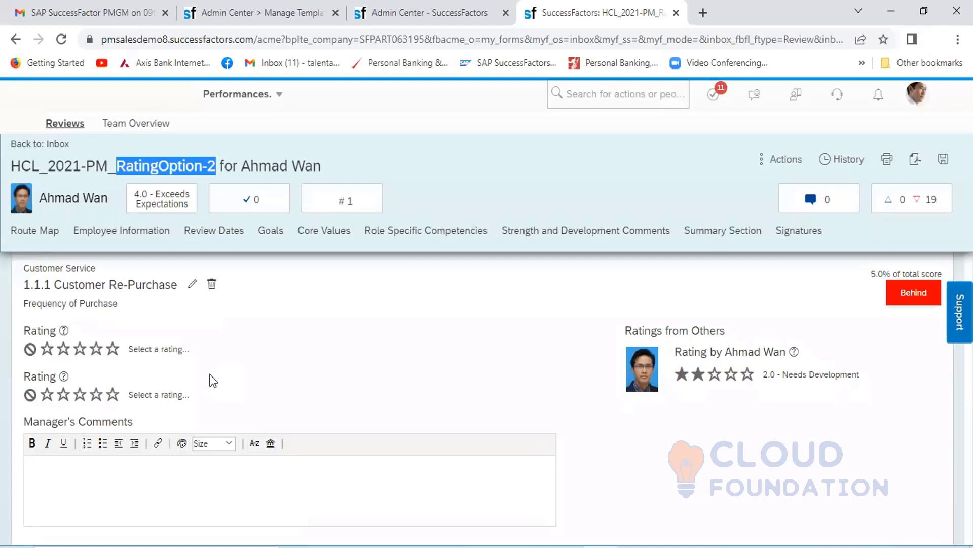
left_click(248, 11)
left_click(64, 349)
scroll(481, 395, "down", 15)
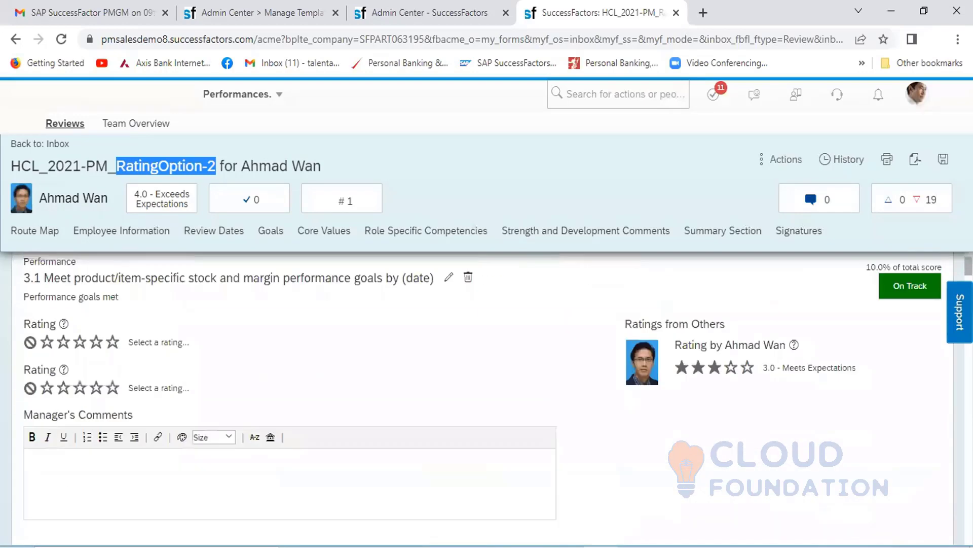
scroll(482, 395, "down", 15)
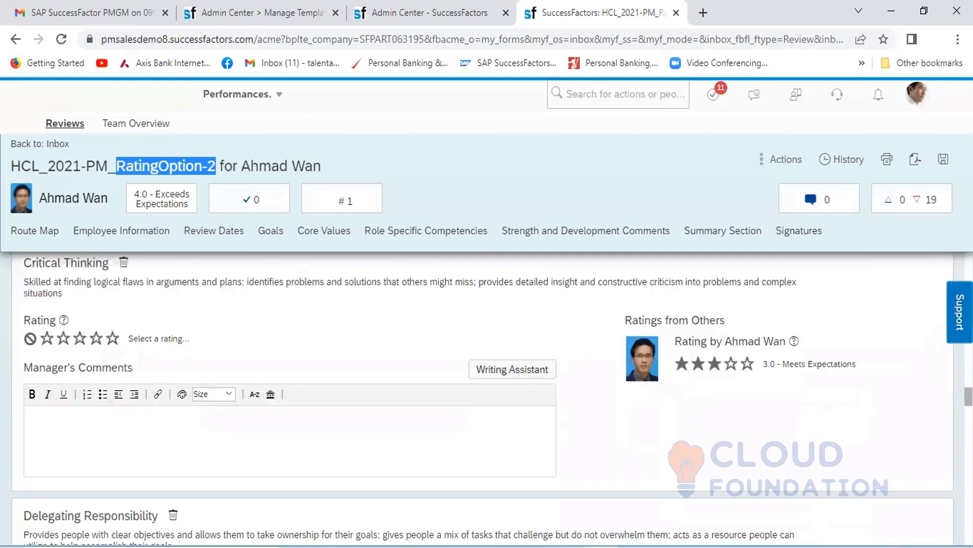
scroll(482, 395, "down", 15)
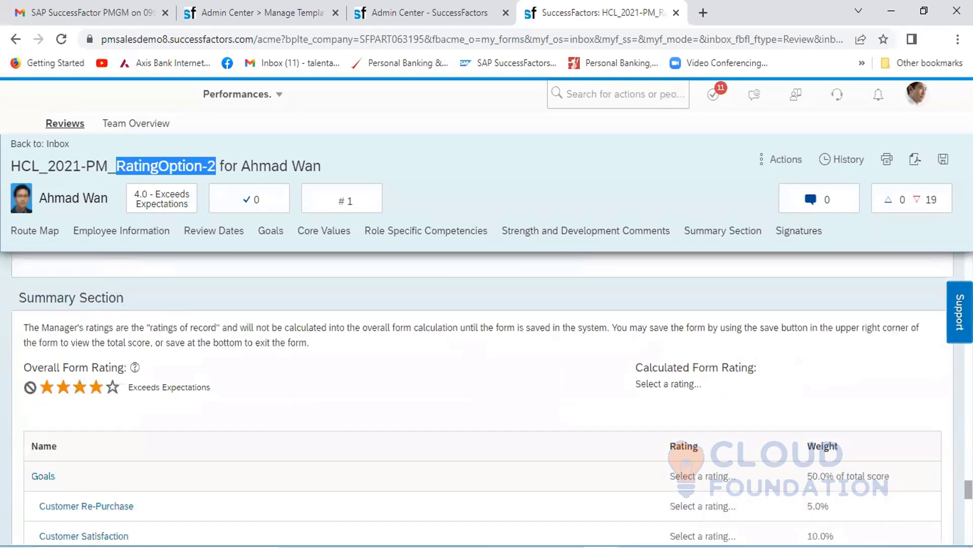
scroll(482, 396, "up", 7)
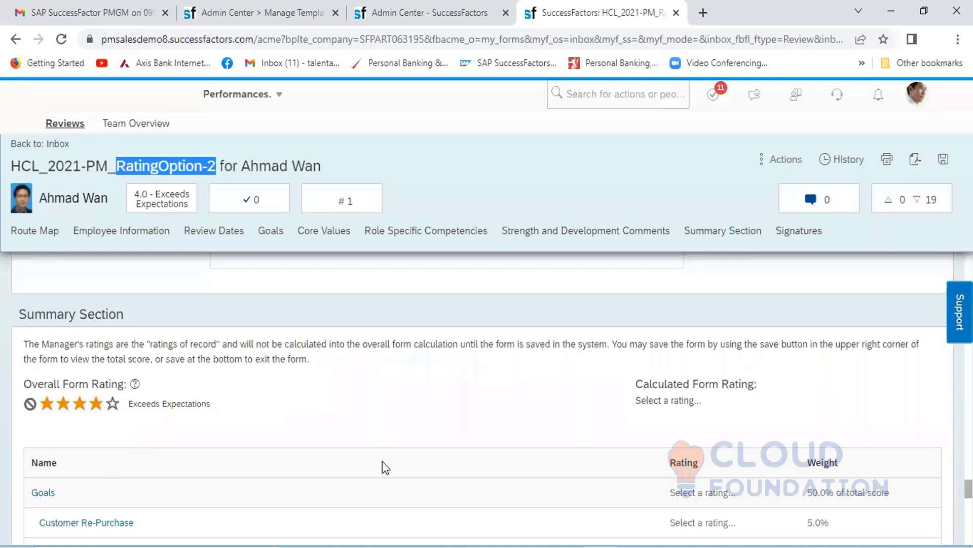
- Switch to the ITM_6th Batch workbook in Excel and enter the heading Admin Tool in cell B18 of the Performance Management sheet
left_click(695, 546)
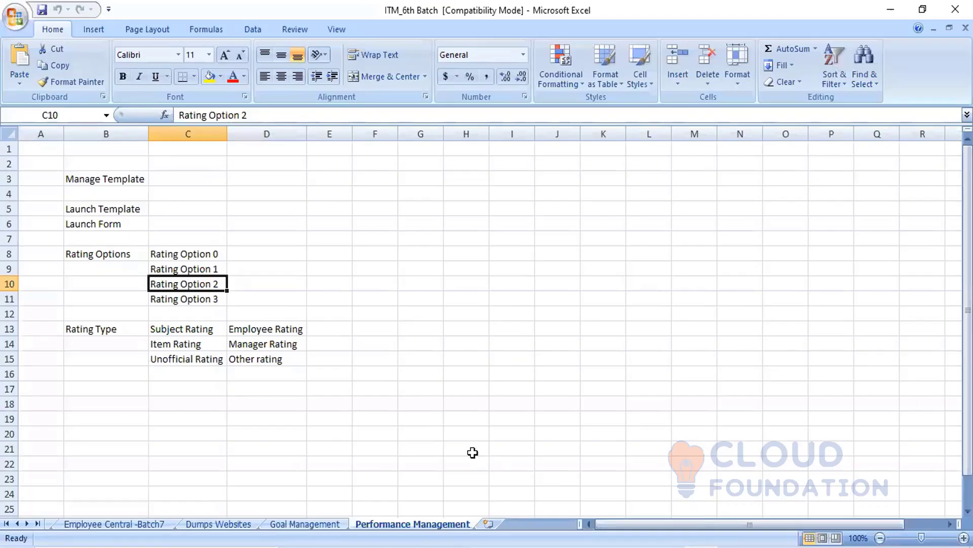
left_click(112, 408)
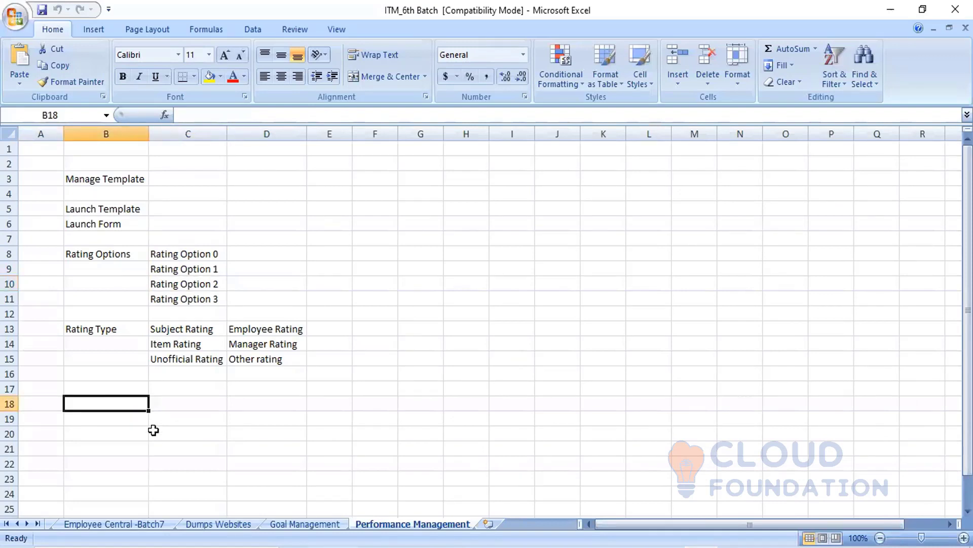
type("Admin T")
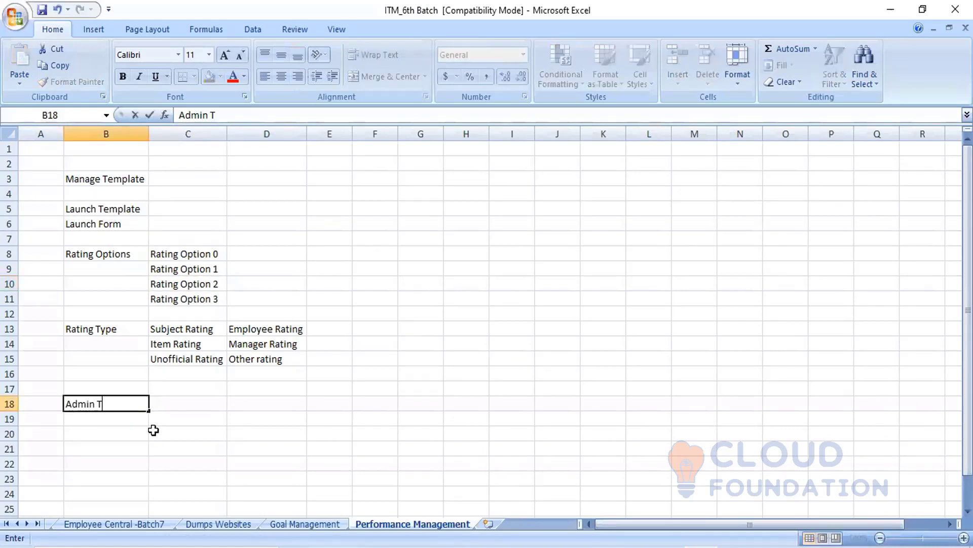
type("ool")
- List the first two admin tools beneath the heading: Delete Form in C19 and Restore Form in C20
left_click(202, 421)
type("Dele")
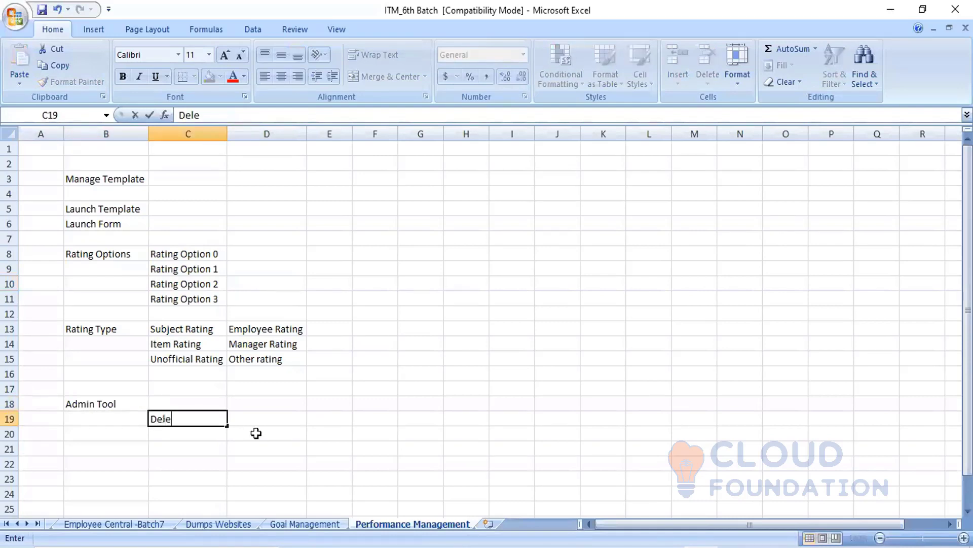
type("te Form")
key("Return")
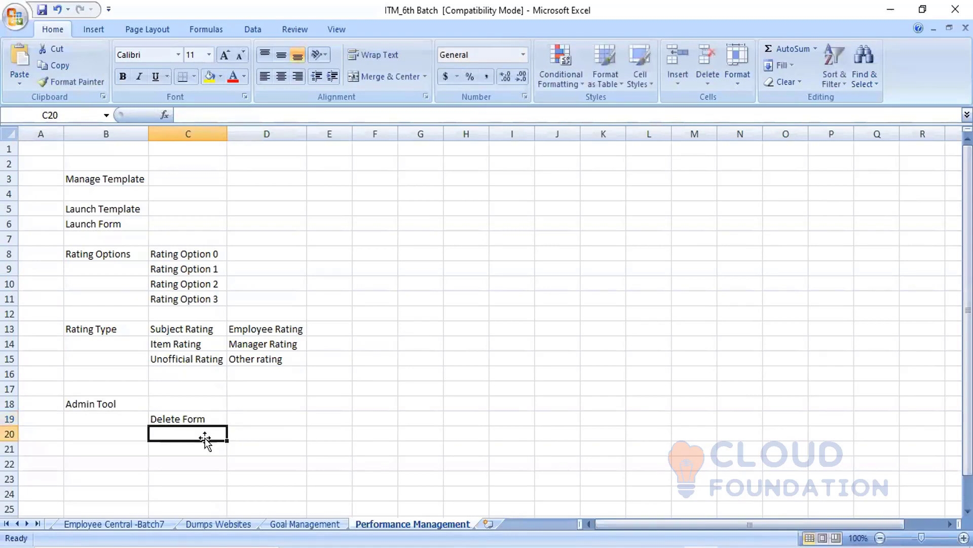
type("Rest")
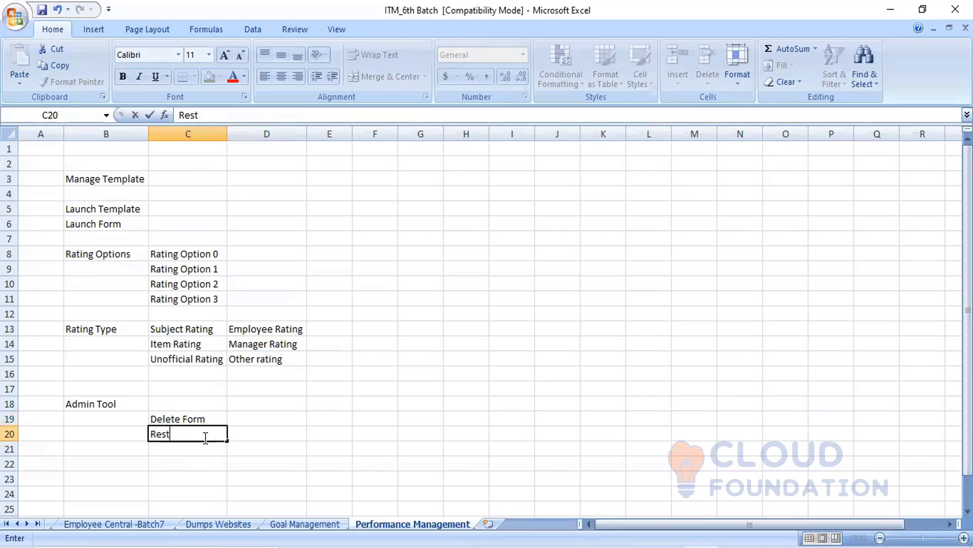
type("ore Form")
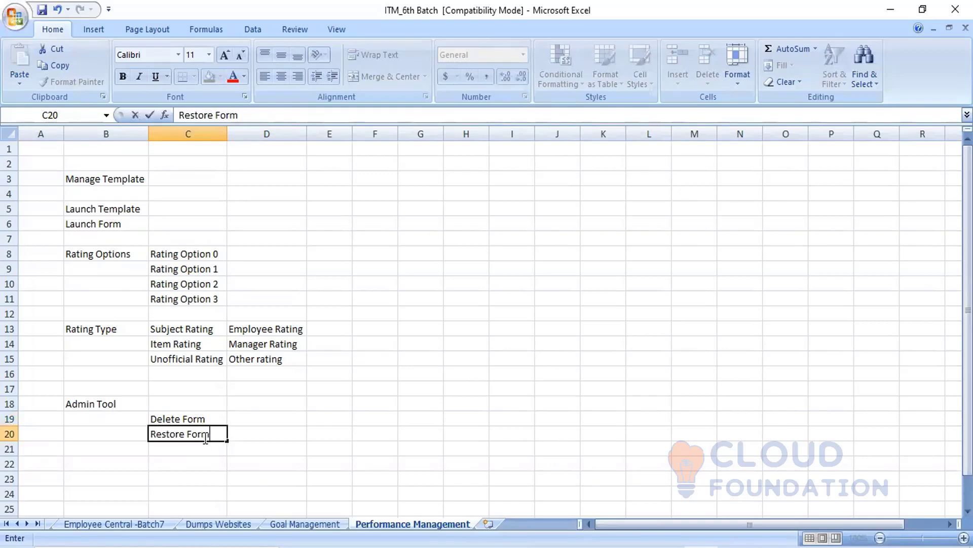
left_click(305, 423)
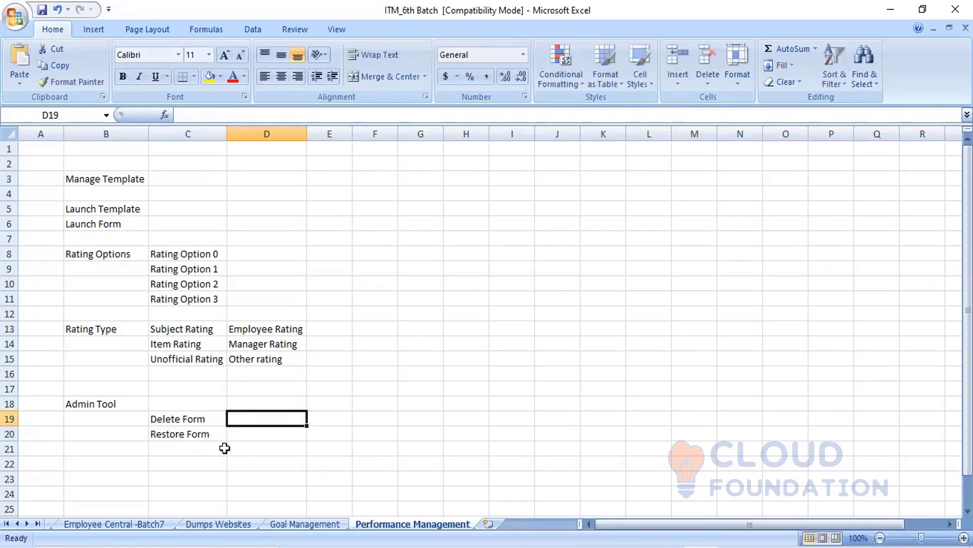
- Add Modify Route Form to the admin tool list in cell C21
left_click(171, 448)
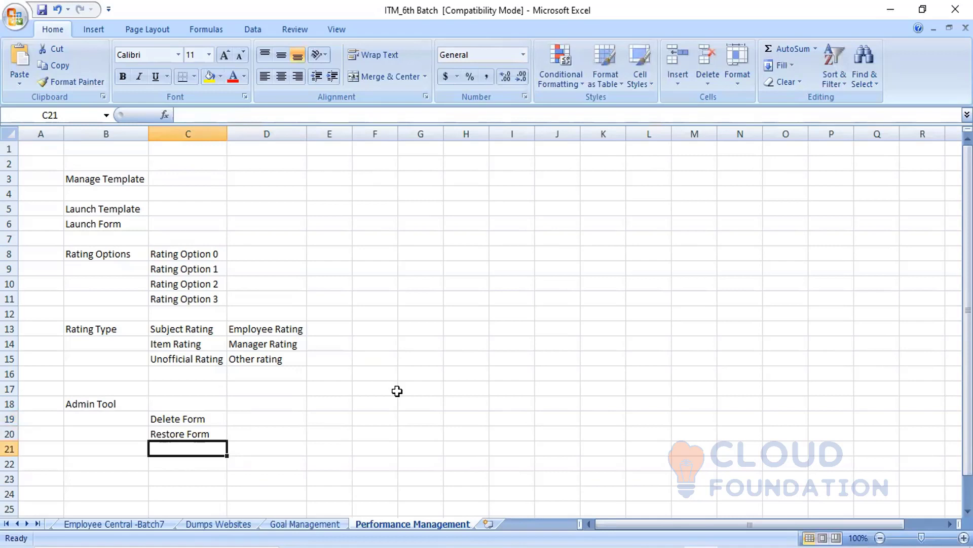
type("Modi")
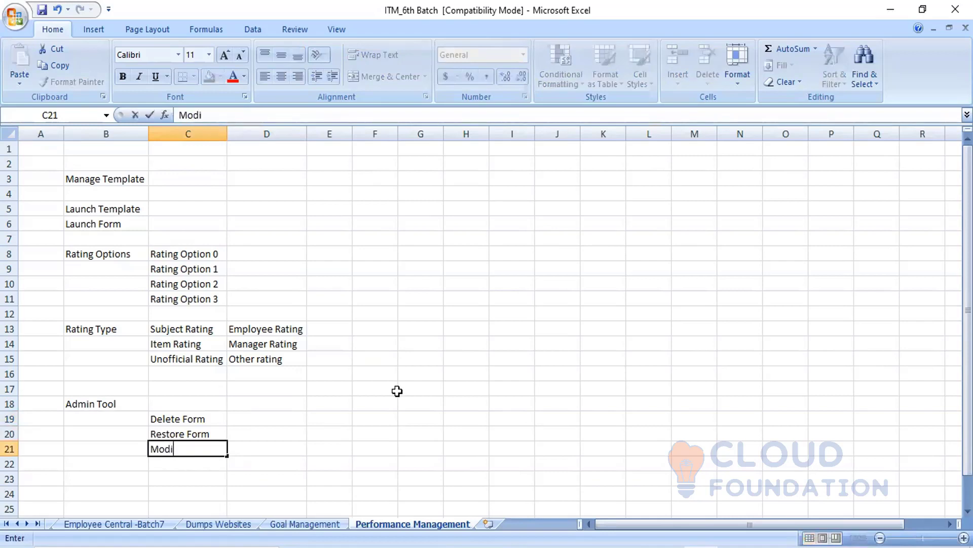
type("fy Rout")
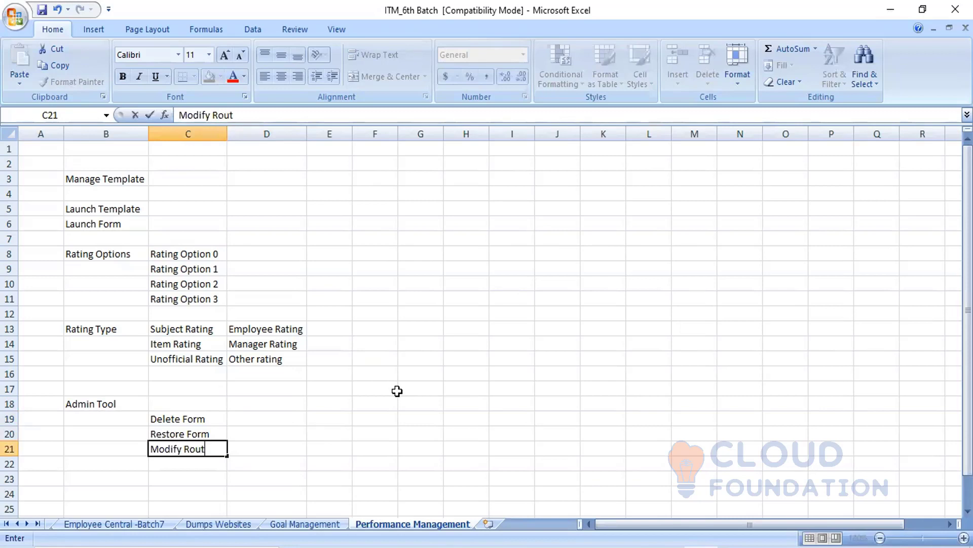
type("e Form")
left_click(283, 408)
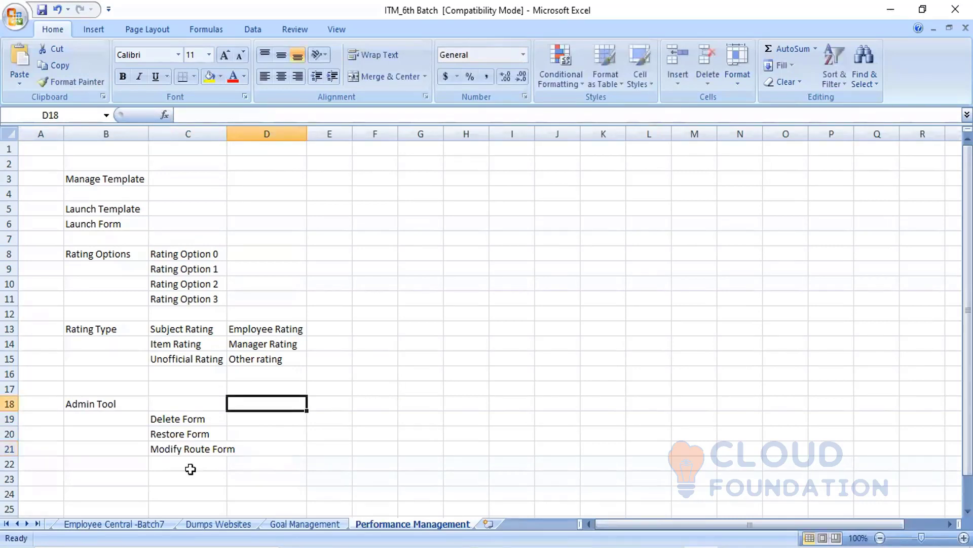
- Extend the admin tool list with Change date form in cell C22 and Route form in cell C23
left_click(179, 463)
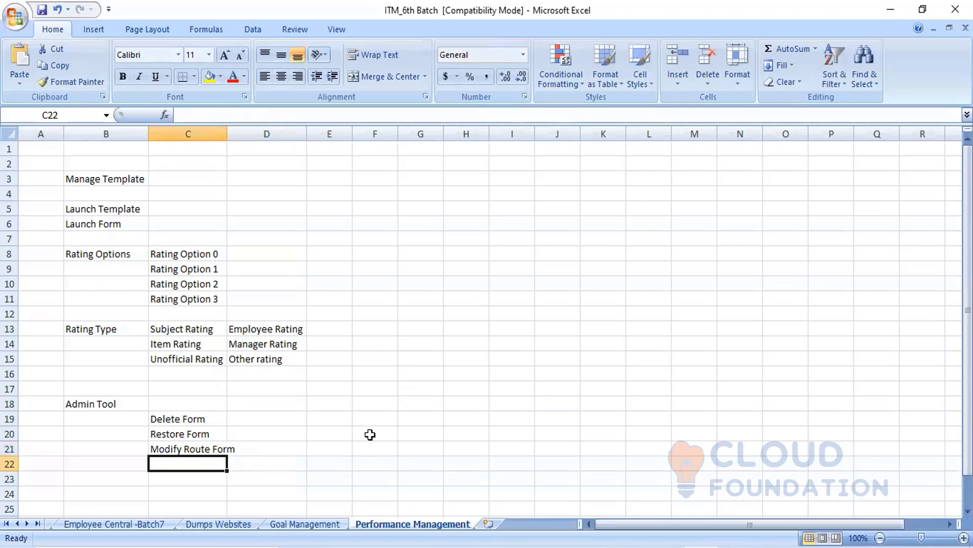
type("Chan")
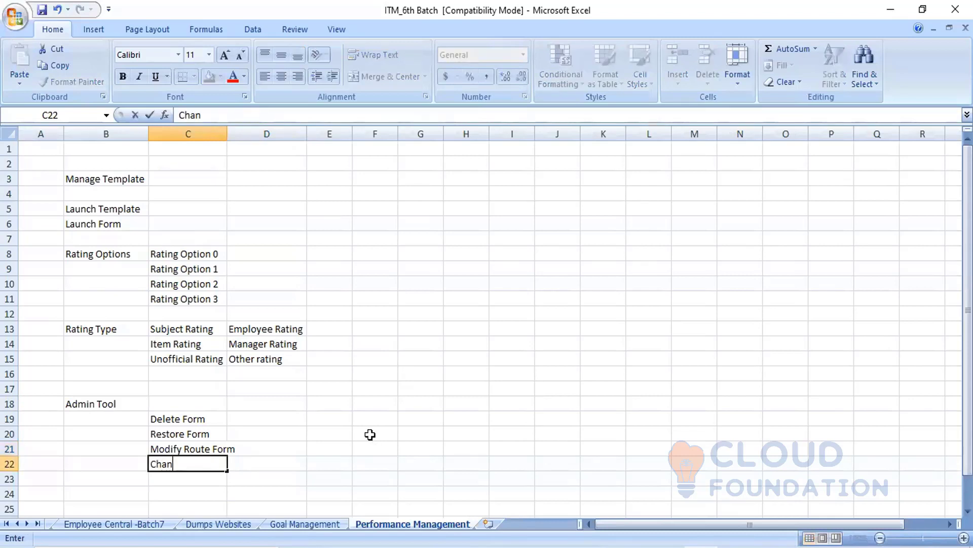
type("ge date form")
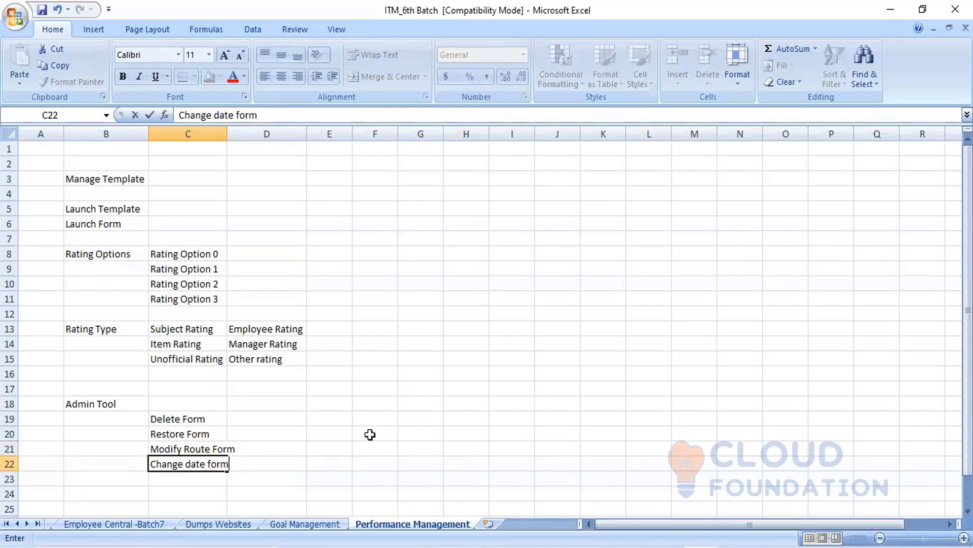
key("Return")
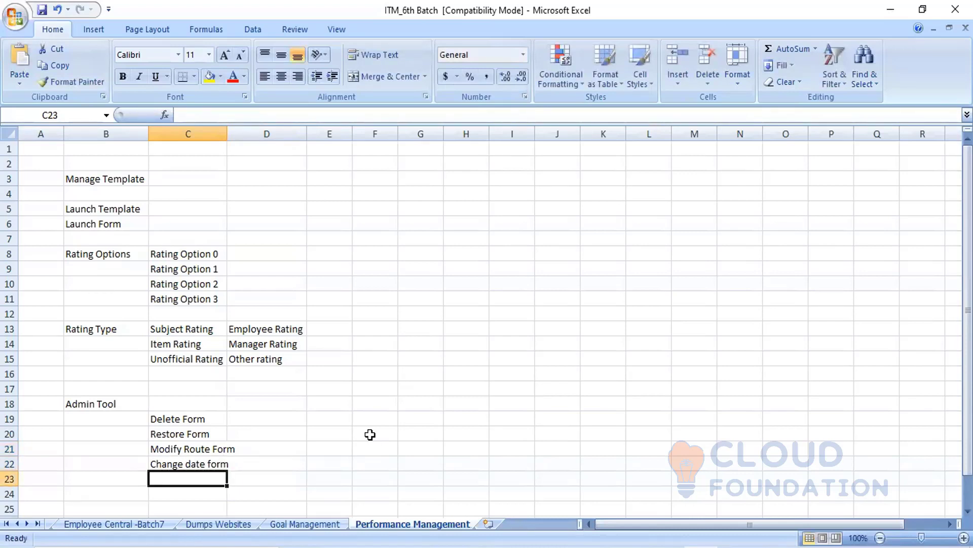
type("Route form")
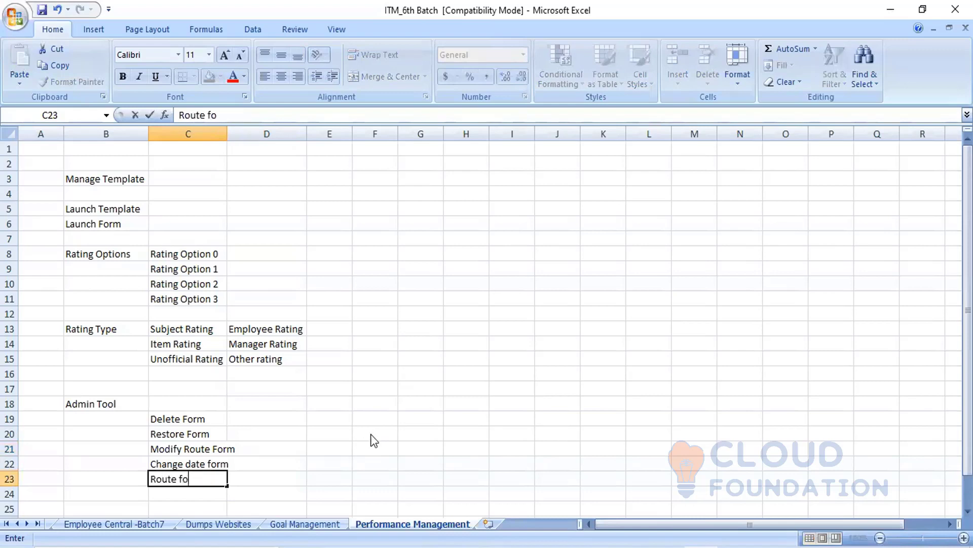
left_click(394, 437)
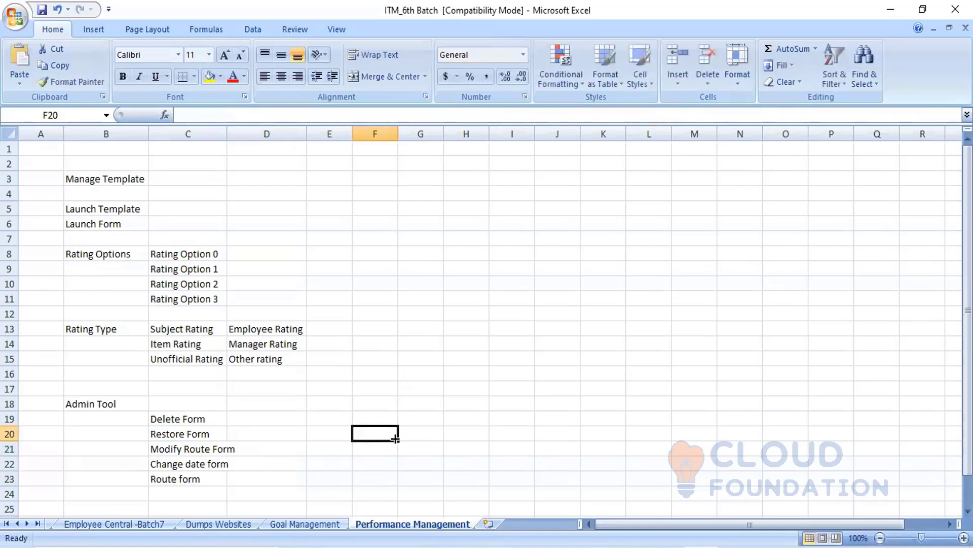
left_click(216, 419)
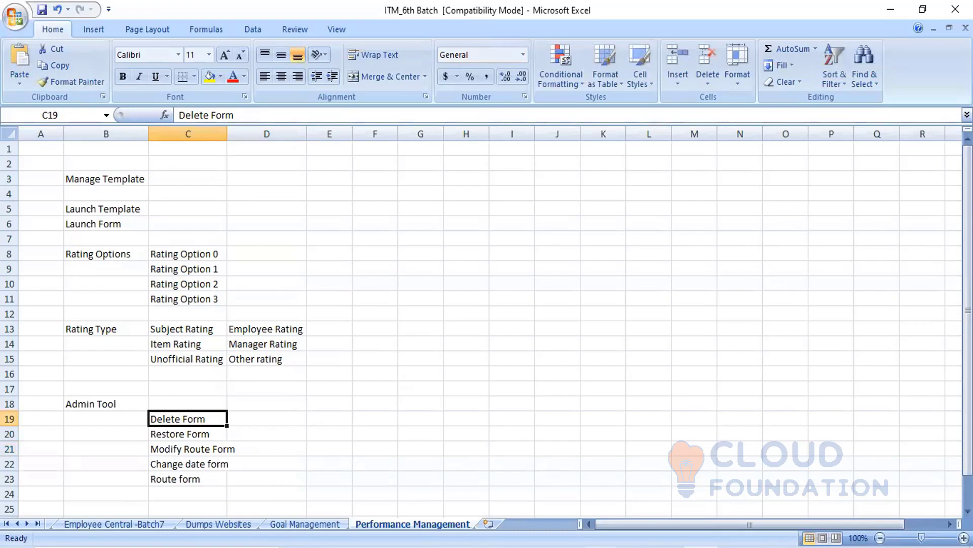
- Switch to SuccessFactors in the browser and end the manager proxy session by becoming self again
key("alt+Tab")
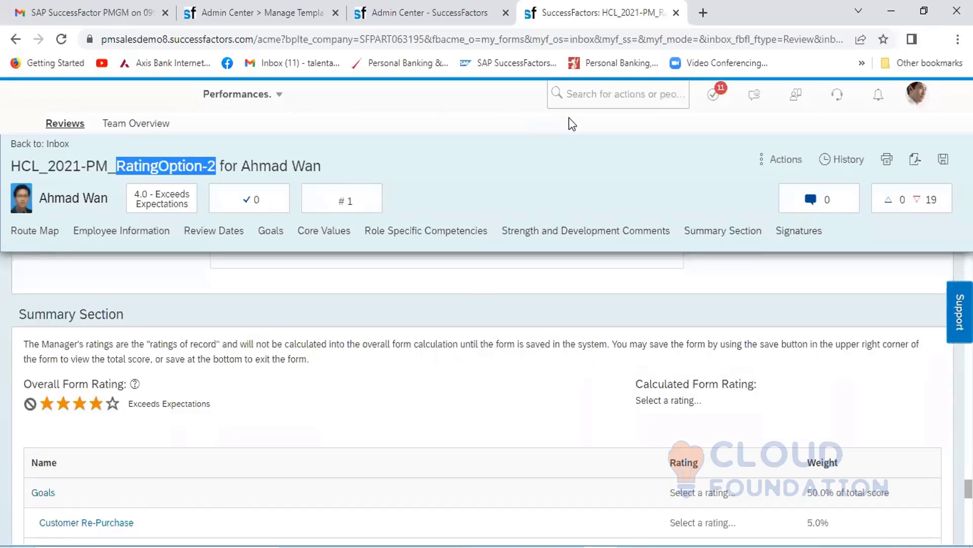
left_click(915, 102)
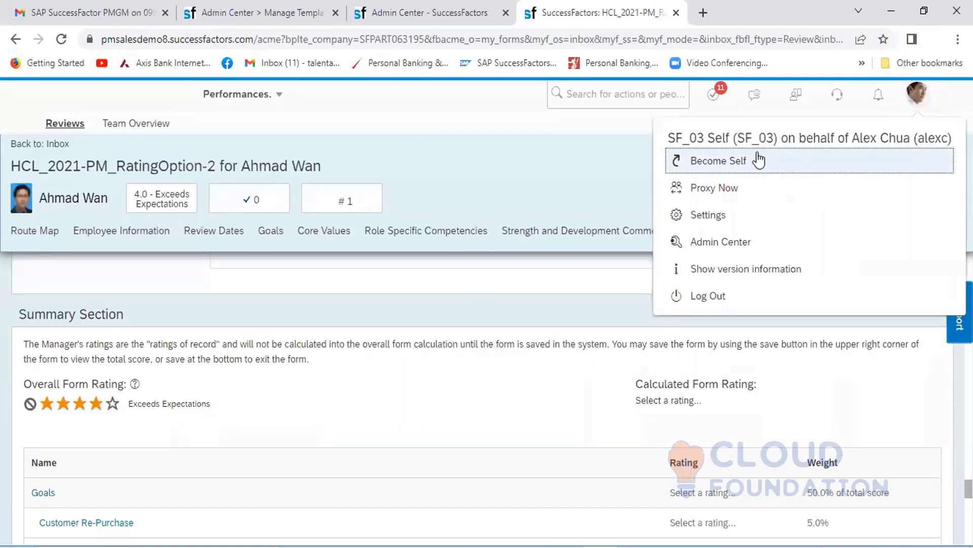
left_click(741, 162)
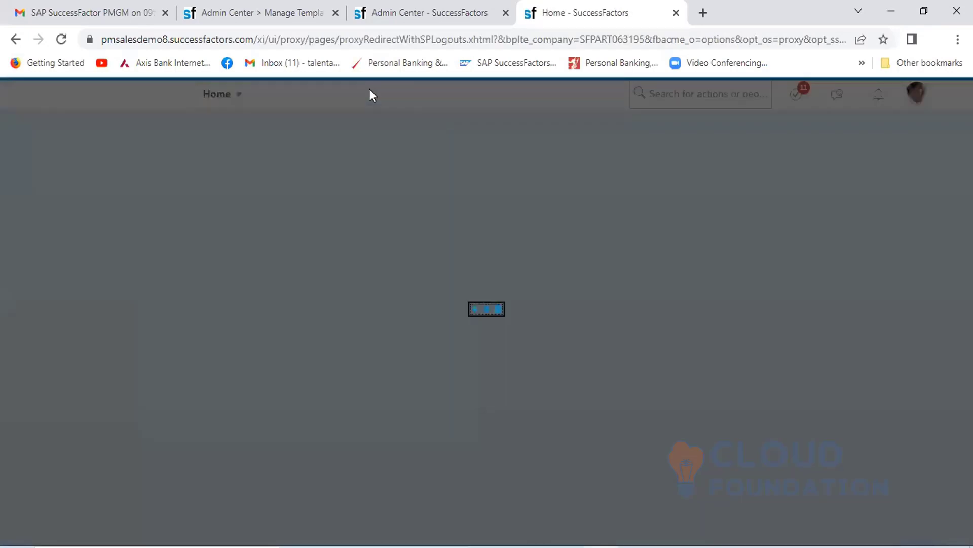
- Cancel the Launch Forms dialog in the Admin Center and open the Delete Form tool for Performance Management
left_click(404, 2)
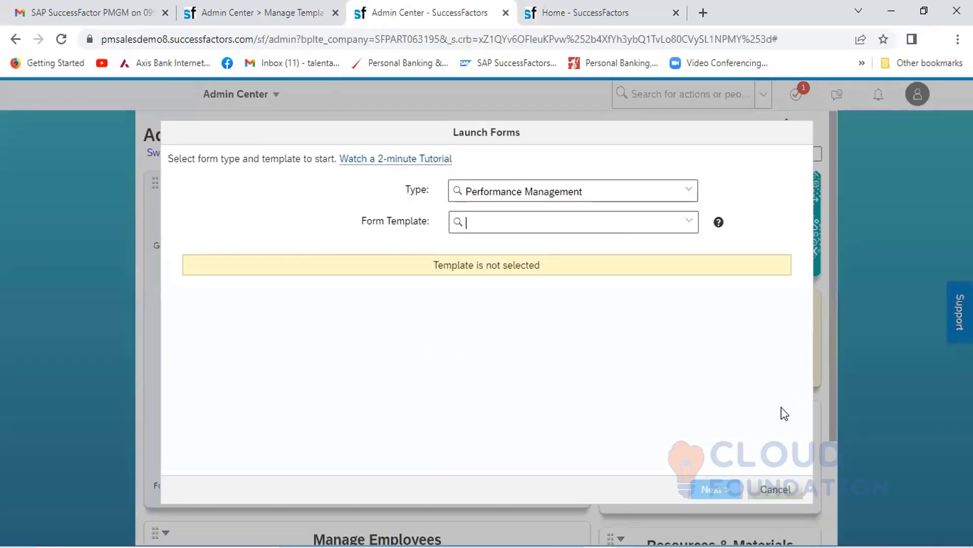
left_click(776, 489)
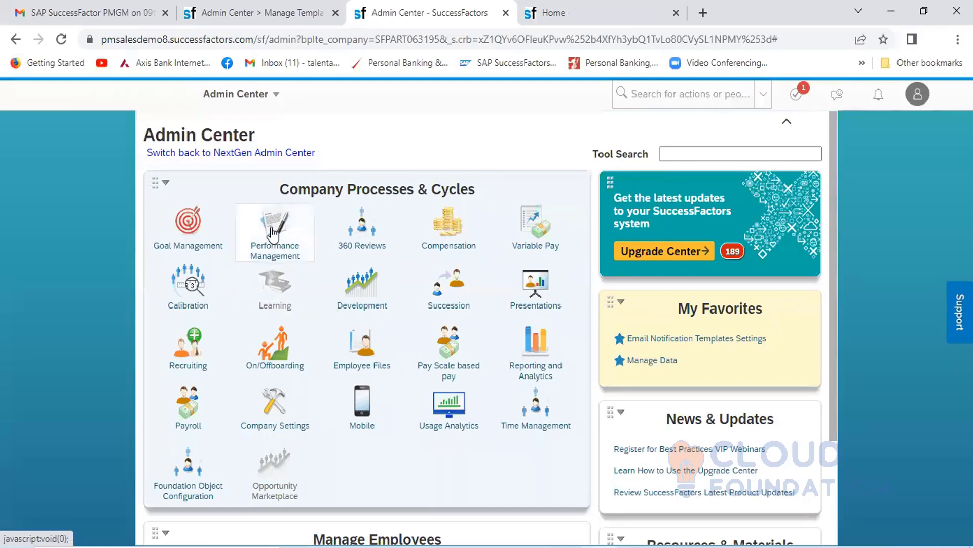
mouse_move(272, 235)
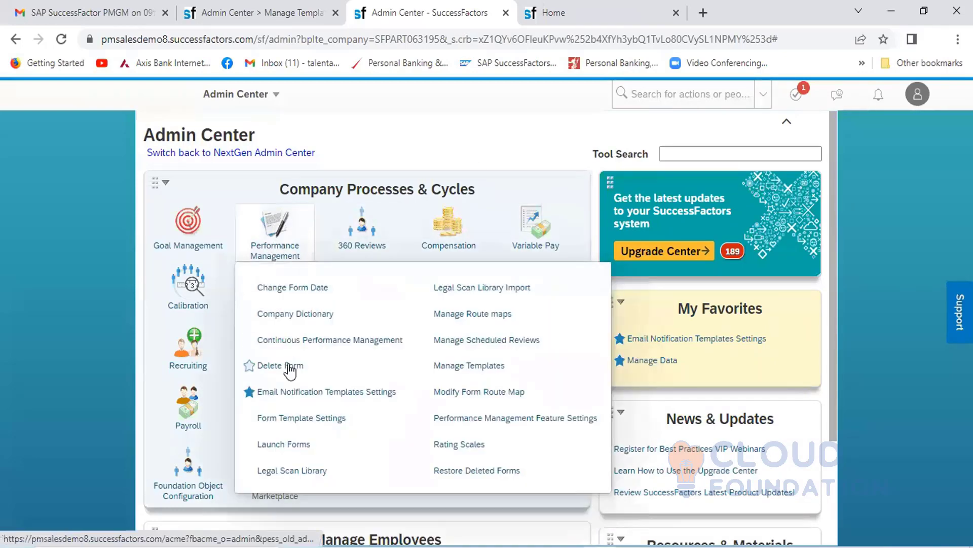
left_click(288, 366)
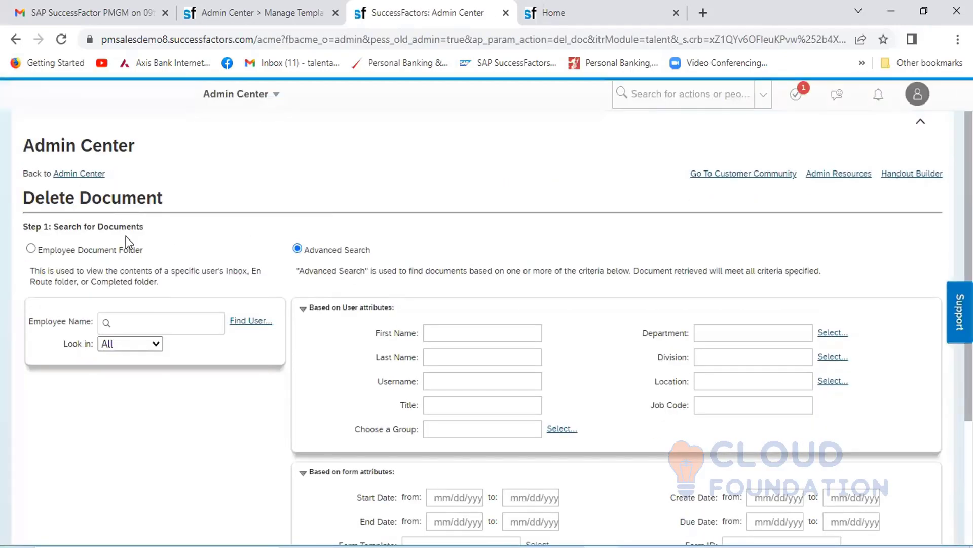
- Search the Employee Document Folder for the employee's forms by name, looking in All folders
left_click(121, 322)
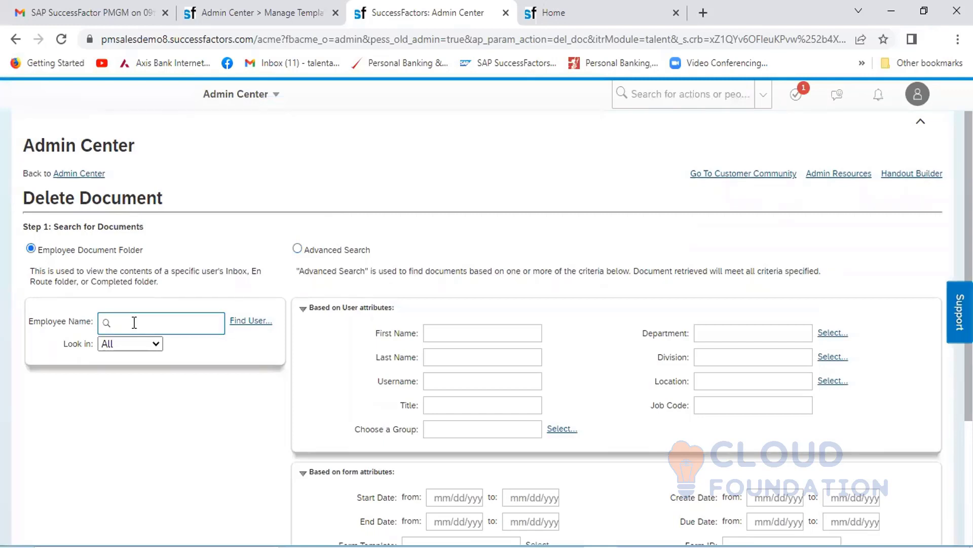
type("ahm")
type("ed")
left_click(159, 359)
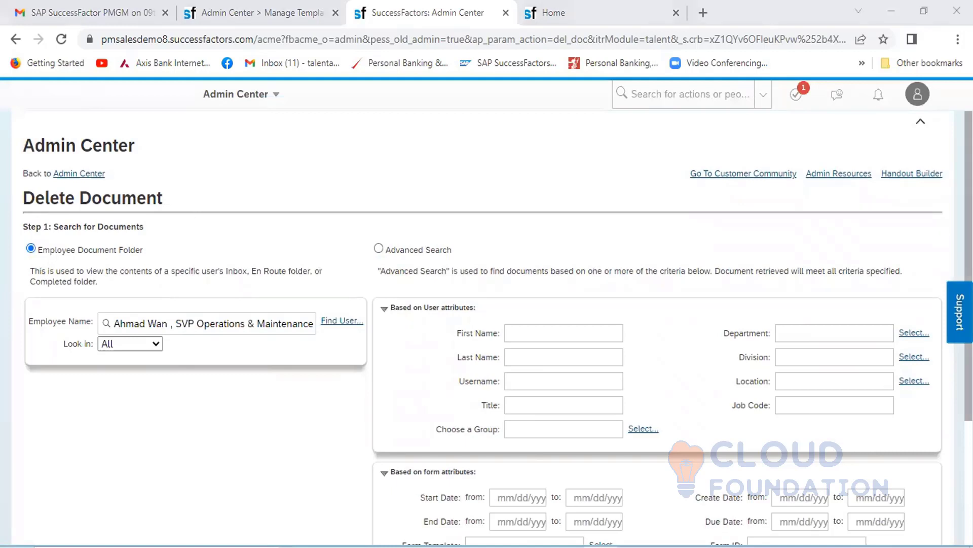
left_click(205, 323)
scroll(487, 324, "down", 1)
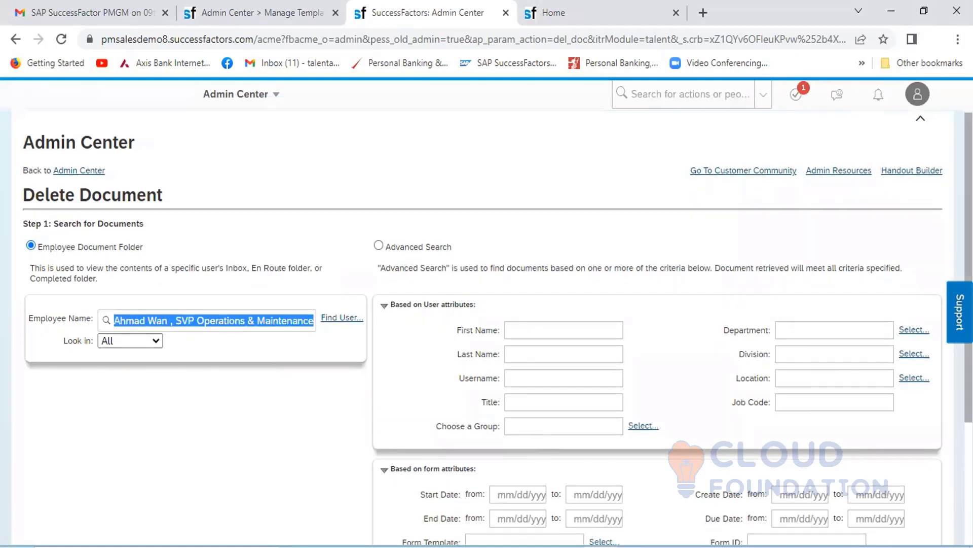
scroll(487, 324, "down", 3)
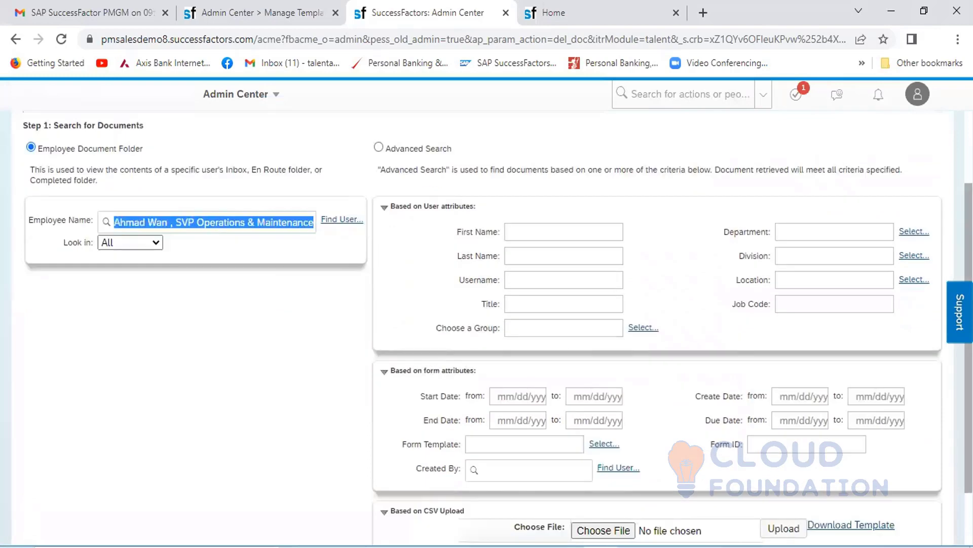
left_click(392, 525)
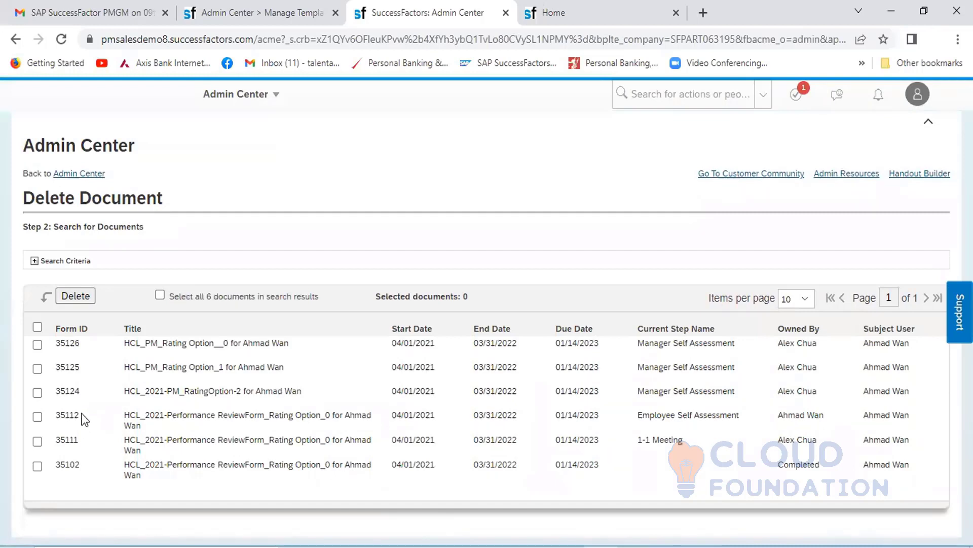
- Copy form ID 35112 from the document list into cell D19 beside Delete Form in the Excel workbook
left_click_drag(80, 415, 57, 413)
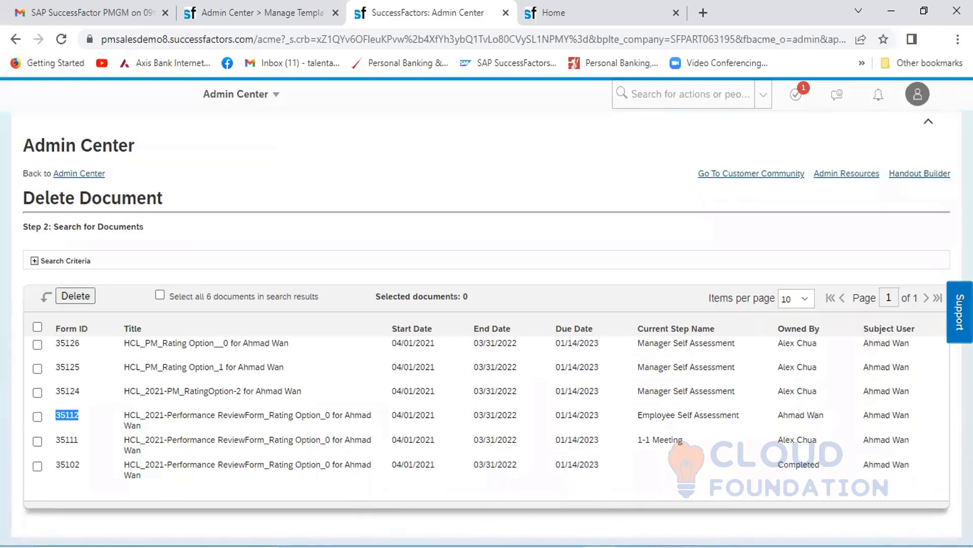
left_click(706, 547)
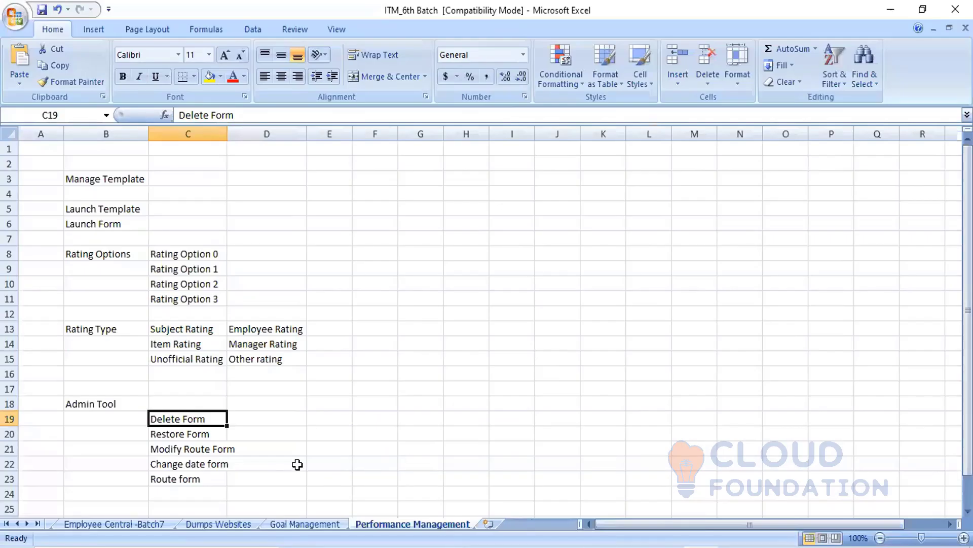
left_click(267, 418)
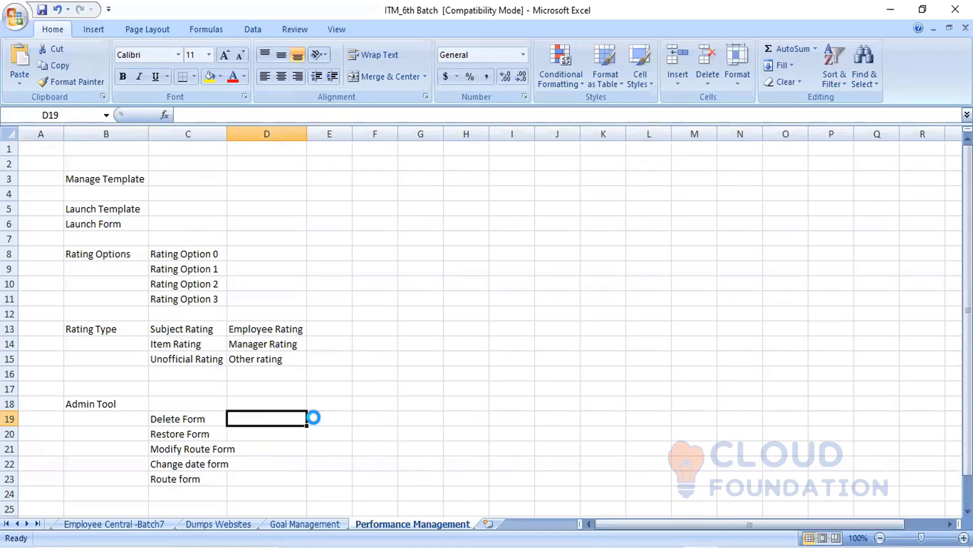
type("35112")
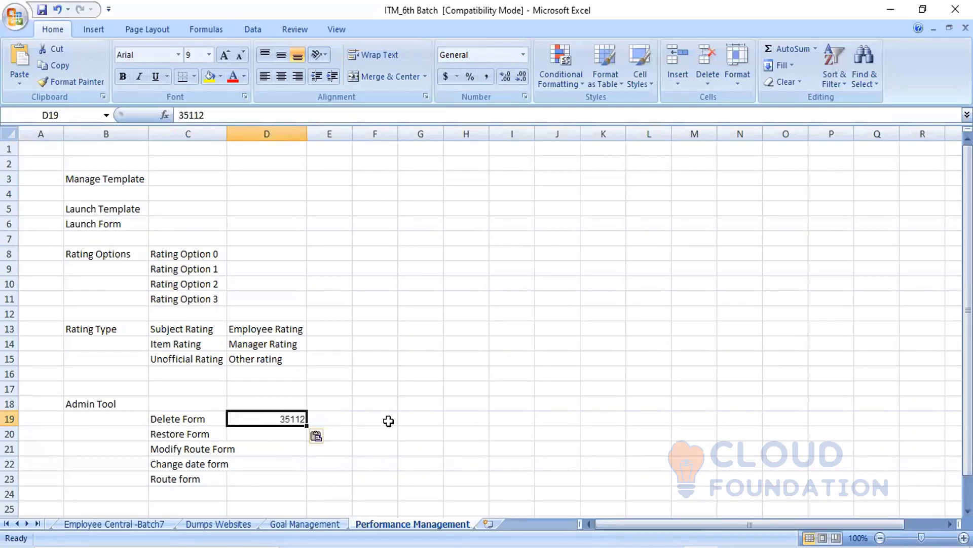
left_click(388, 421)
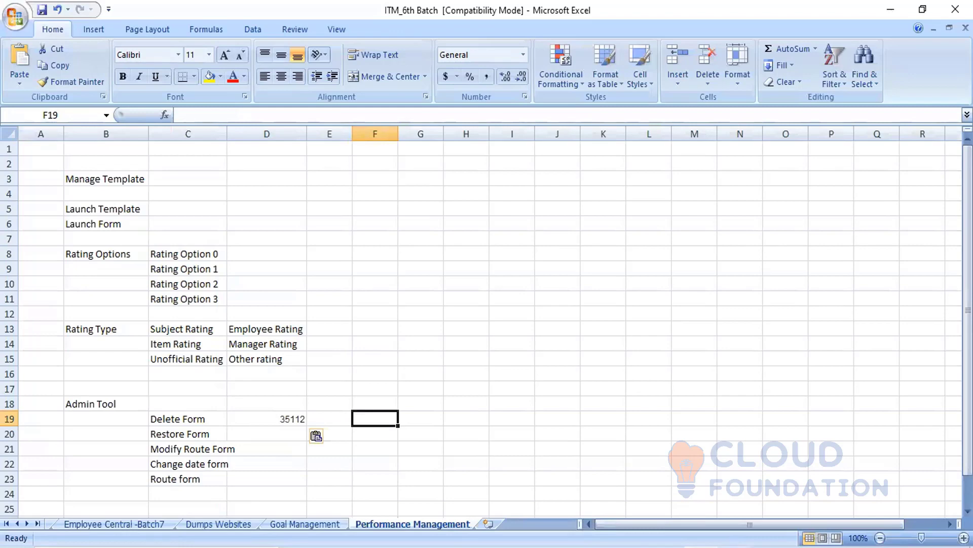
- Return to SuccessFactors in the browser and delete the employee's form with ID 35112
left_click(602, 547)
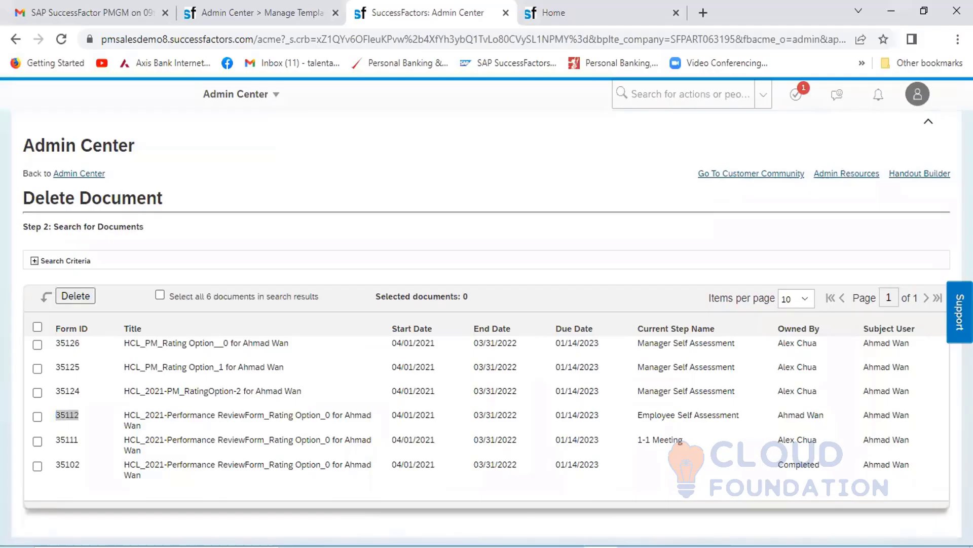
left_click(37, 416)
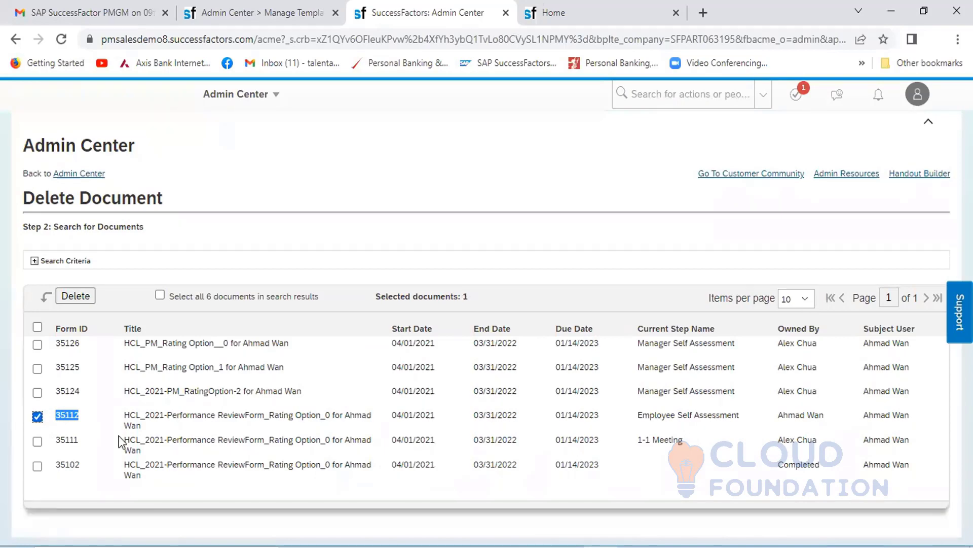
left_click(76, 296)
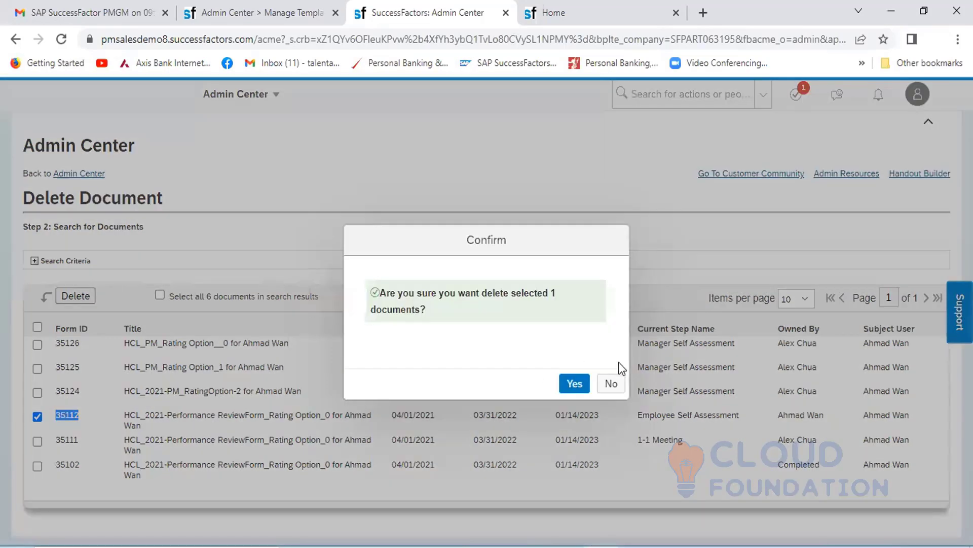
left_click(576, 384)
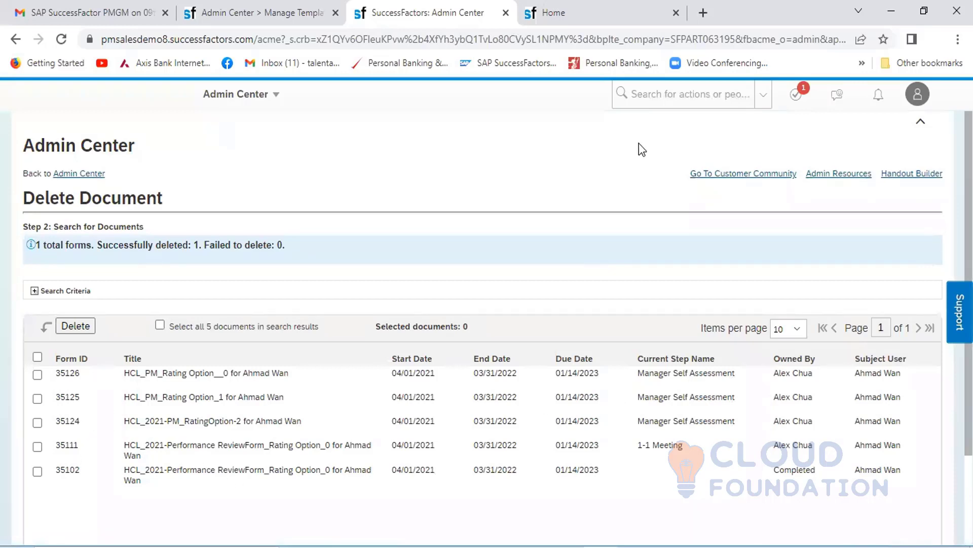
- Return to the Admin Center and open the Restore Deleted Forms tool for Performance Management
left_click(644, 93)
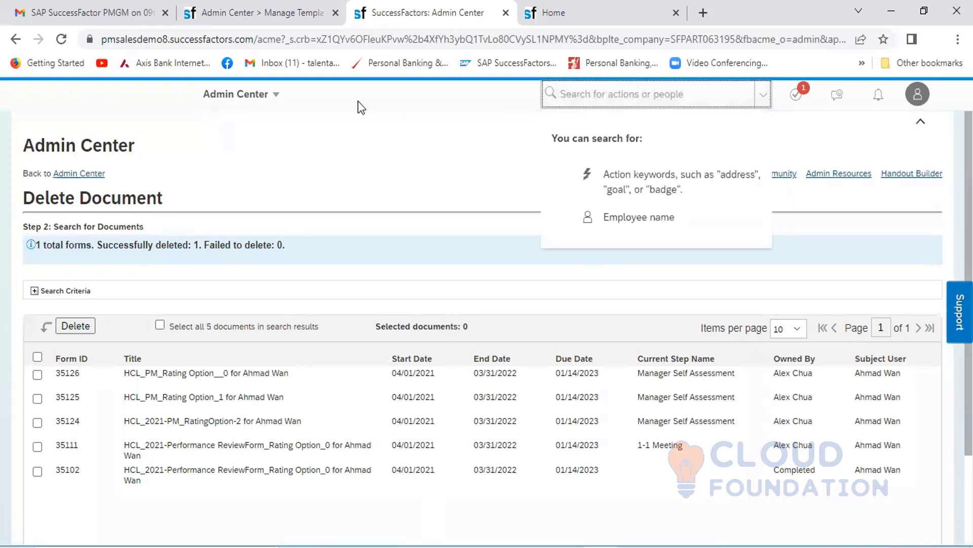
left_click(276, 94)
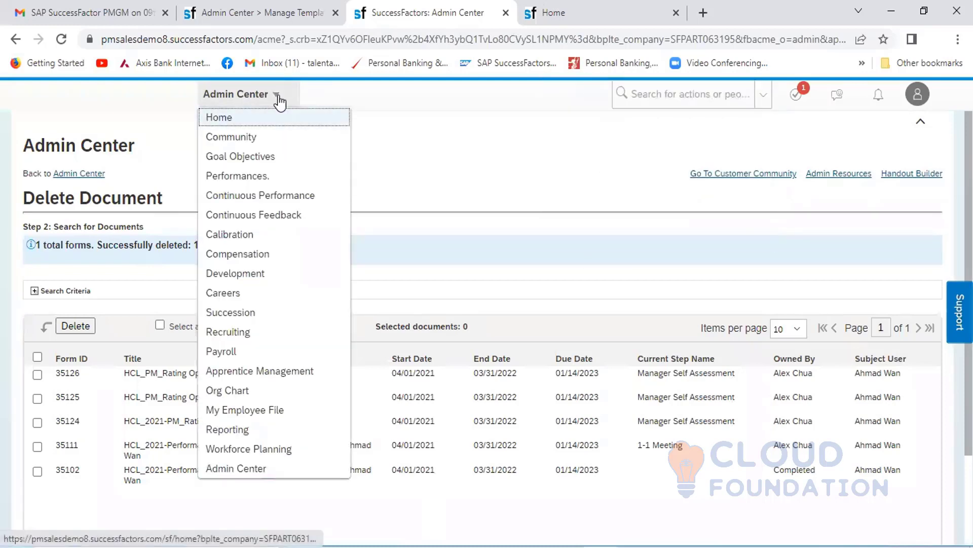
left_click(239, 468)
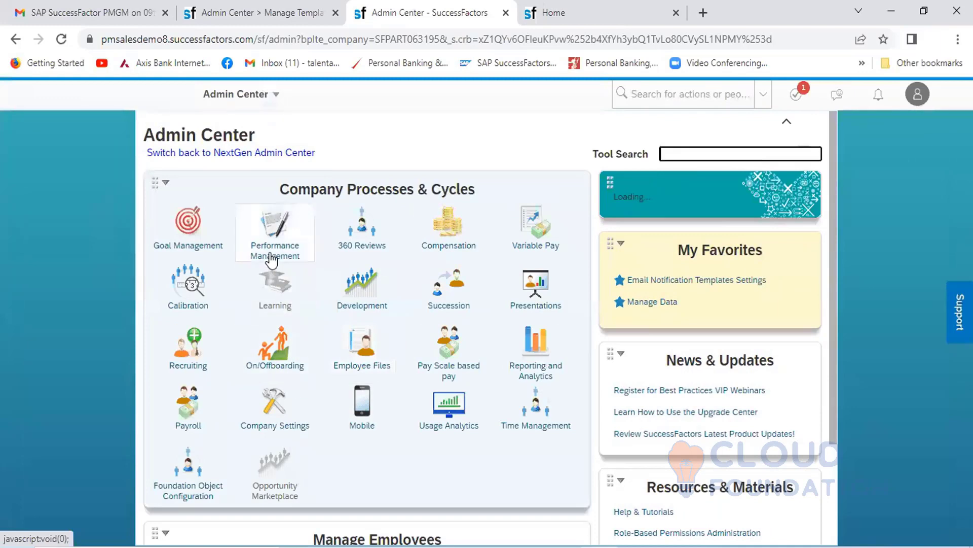
left_click(272, 256)
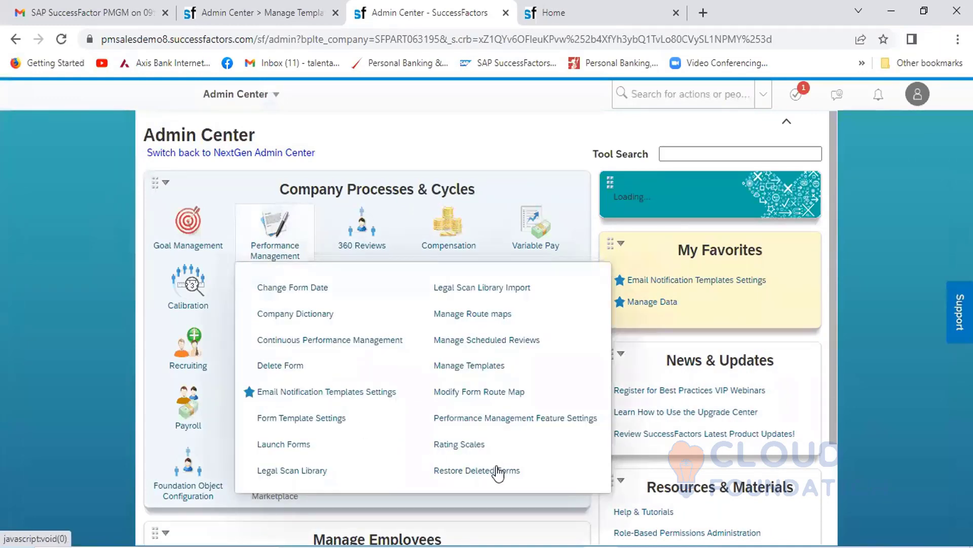
left_click(482, 471)
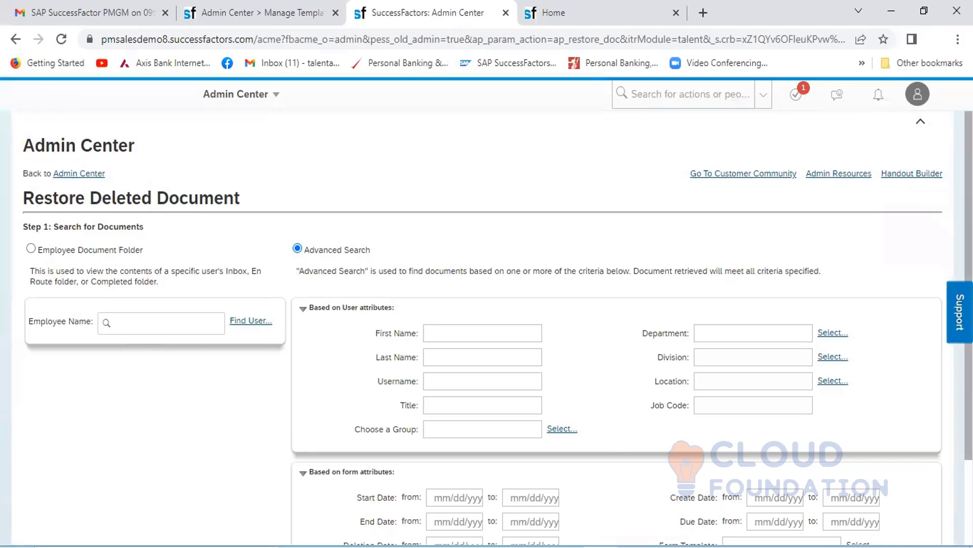
- Search for the deleted document by form ID 35112 using the advanced search's form attributes
scroll(486, 325, "down", 2)
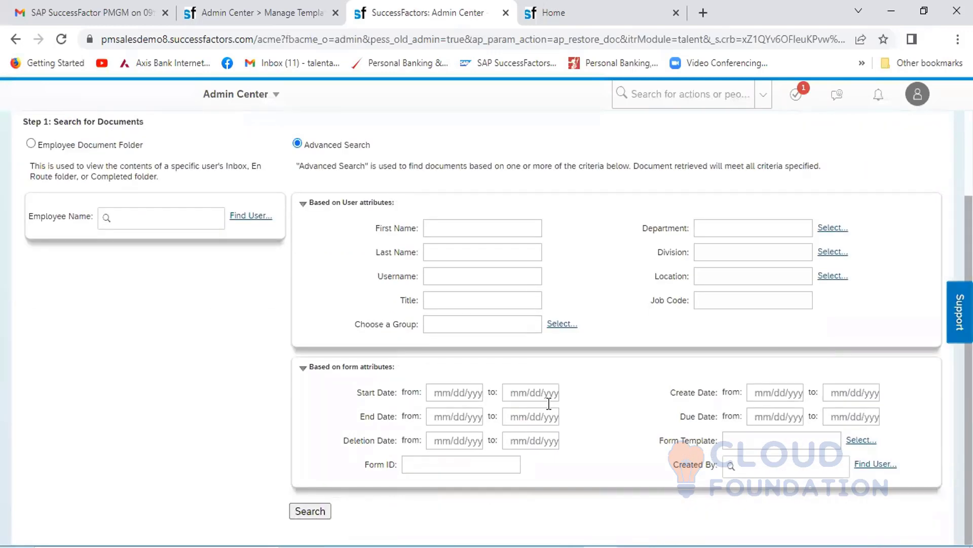
left_click(454, 466)
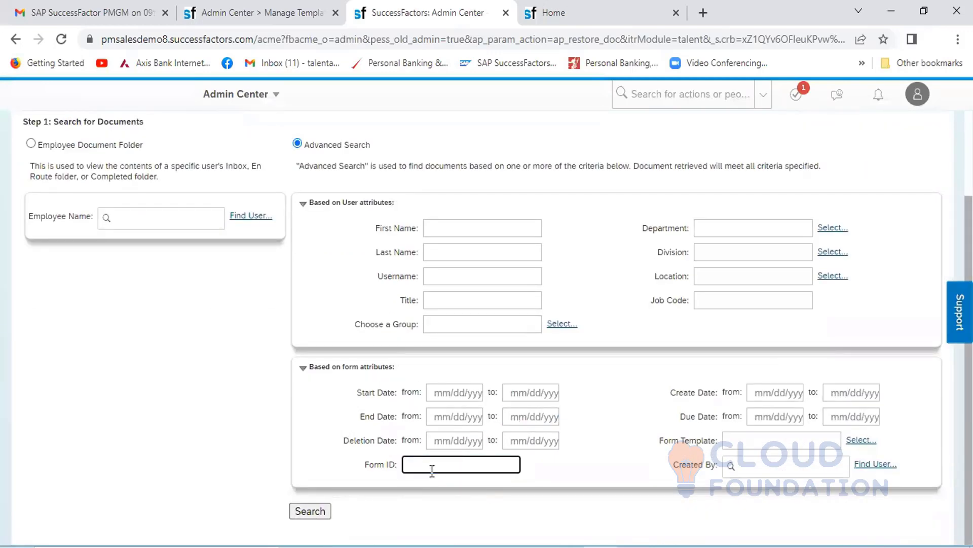
left_click(702, 546)
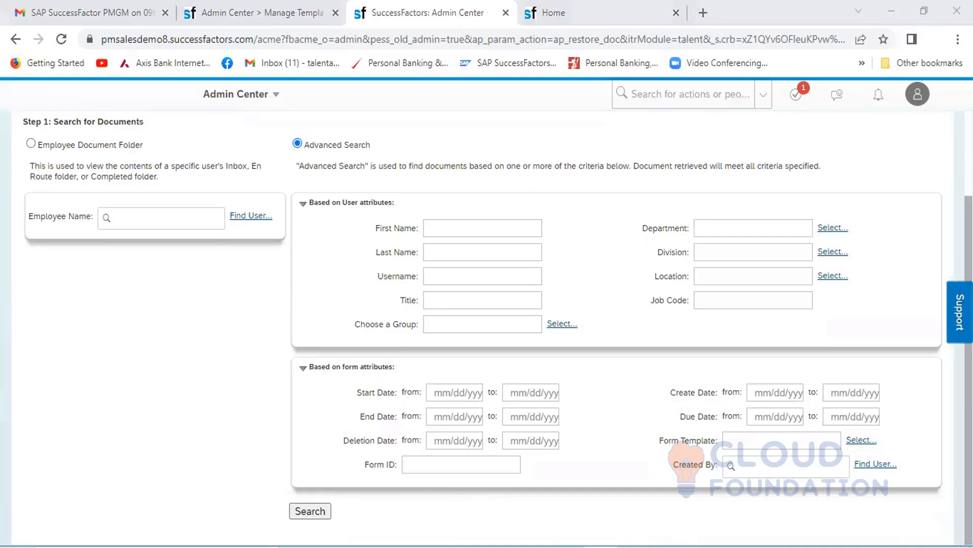
left_click(633, 547)
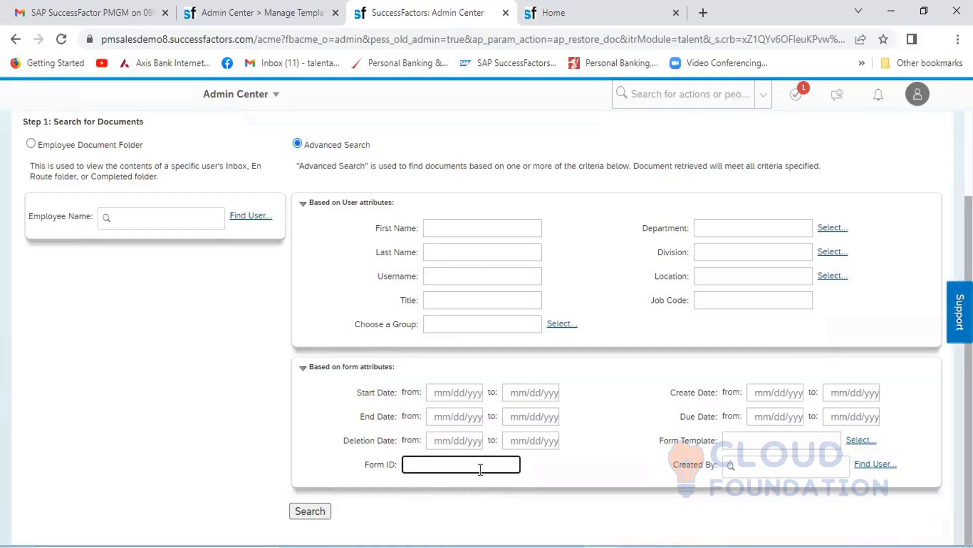
type("35112")
left_click(310, 512)
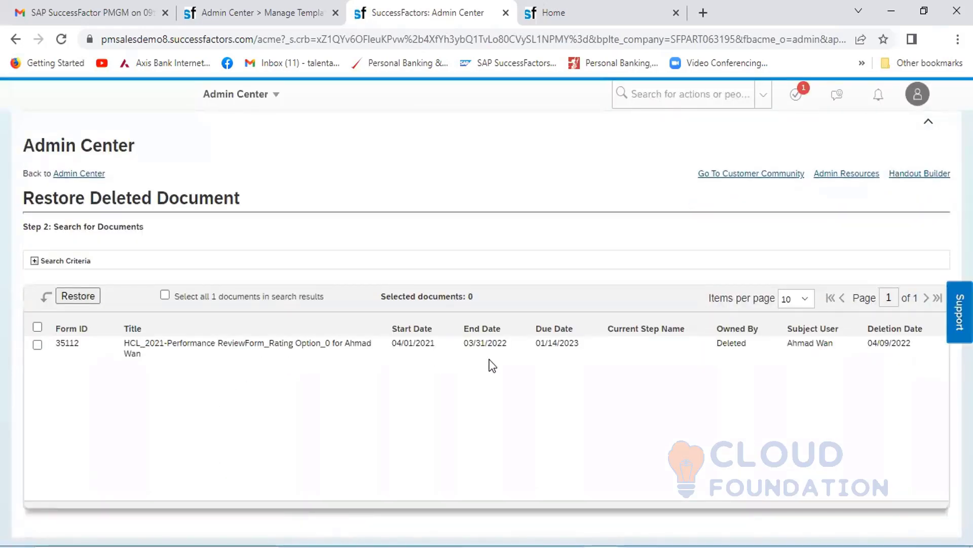
- Select the deleted form 35112 and restore it
left_click(37, 345)
left_click(77, 296)
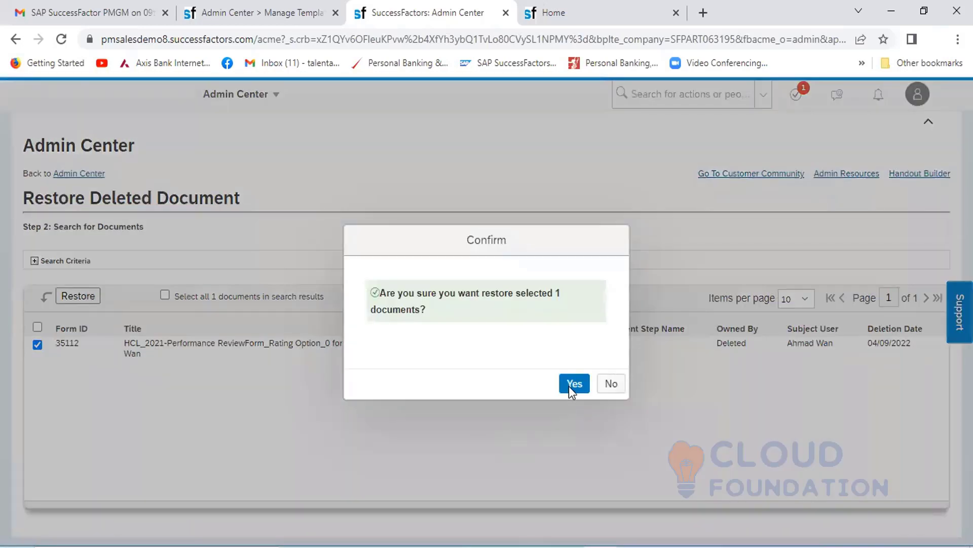
left_click(575, 385)
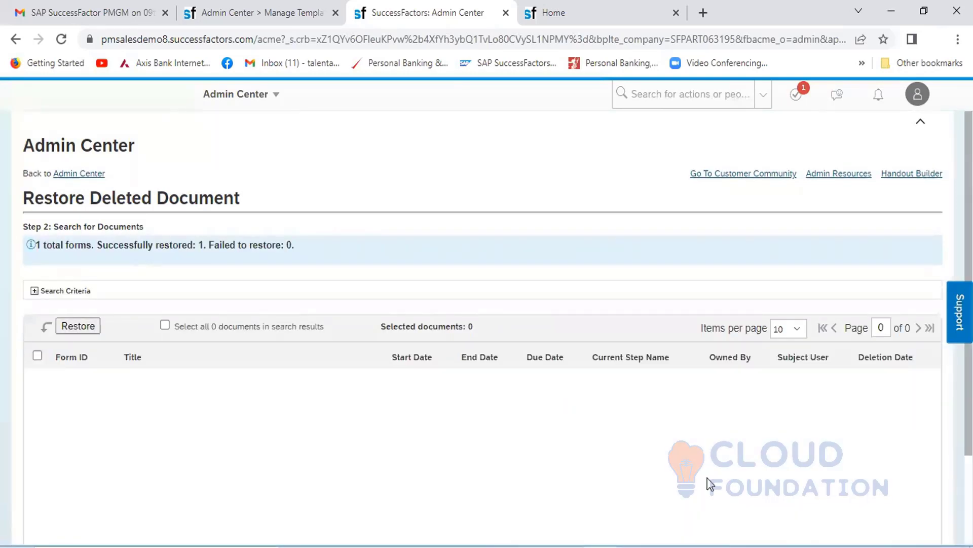
- Switch to the Excel workbook and review the Delete Form and Restore Form entries under Admin Tool
left_click(702, 546)
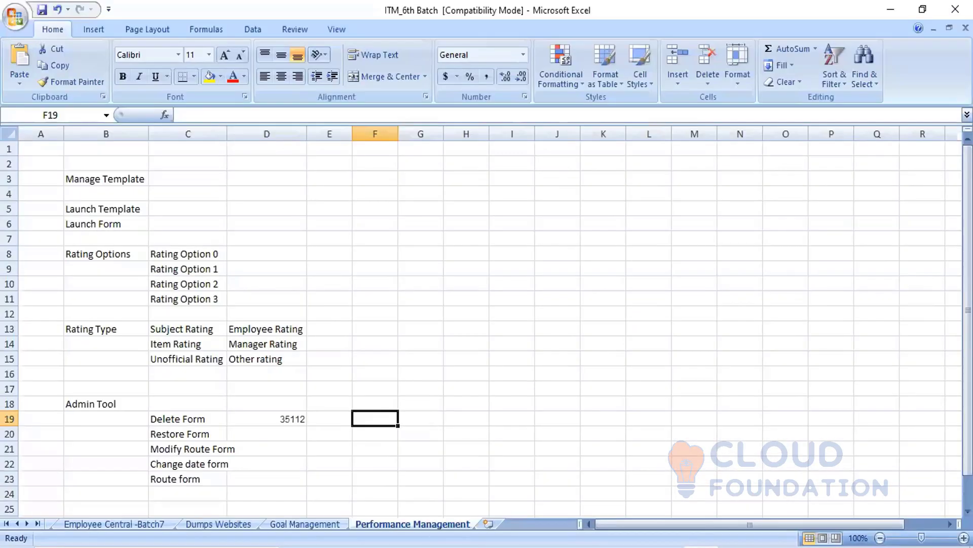
left_click(184, 424)
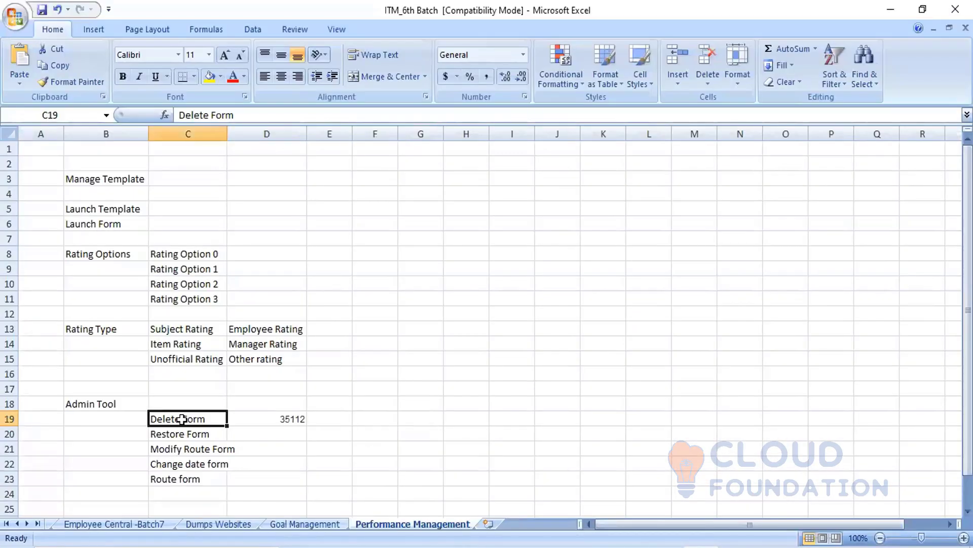
left_click(188, 434)
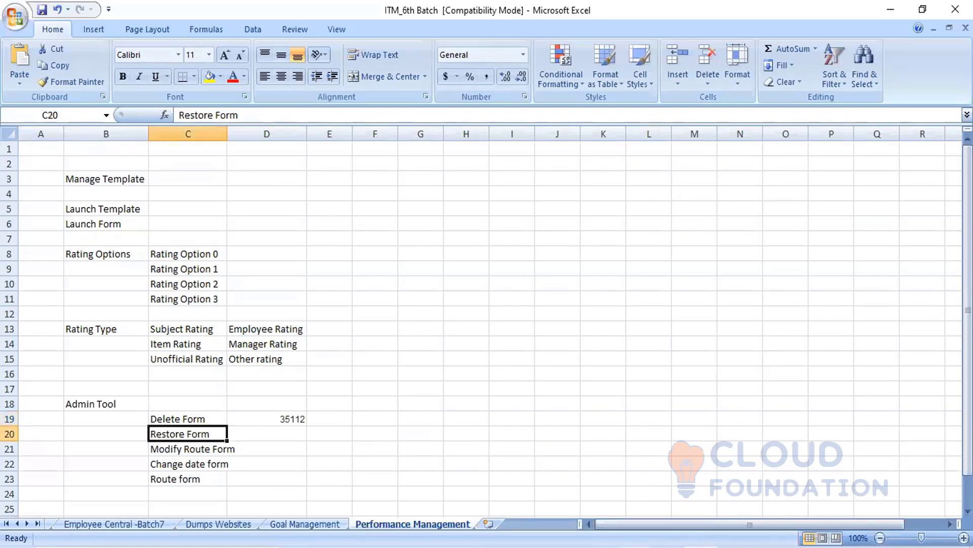
- Switch back to SuccessFactors in the browser and open the Change Form Date tool for Performance Management
left_click(601, 547)
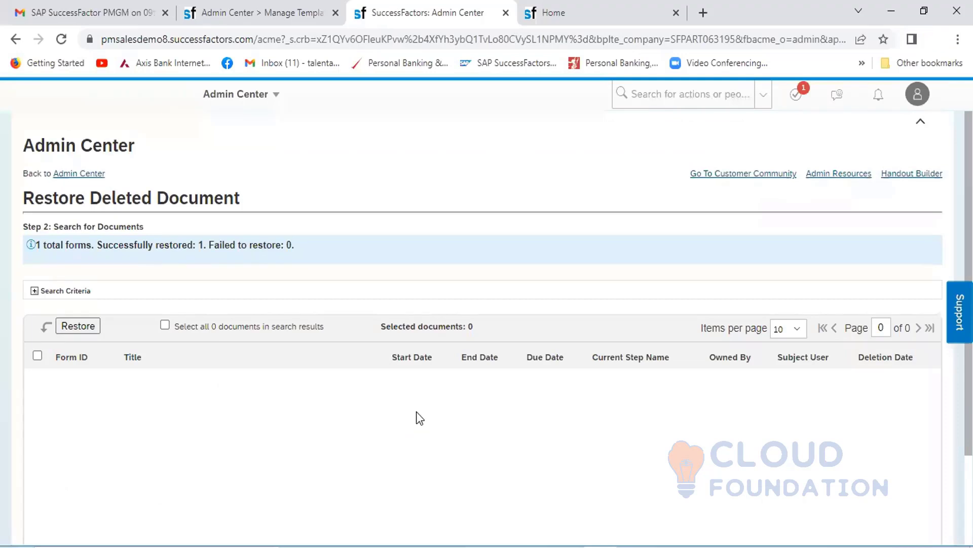
left_click(277, 95)
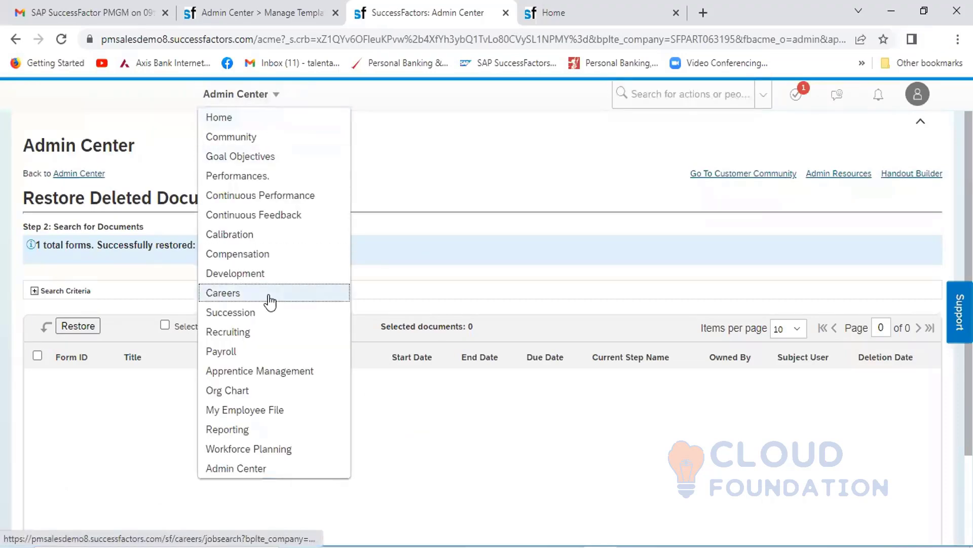
left_click(247, 472)
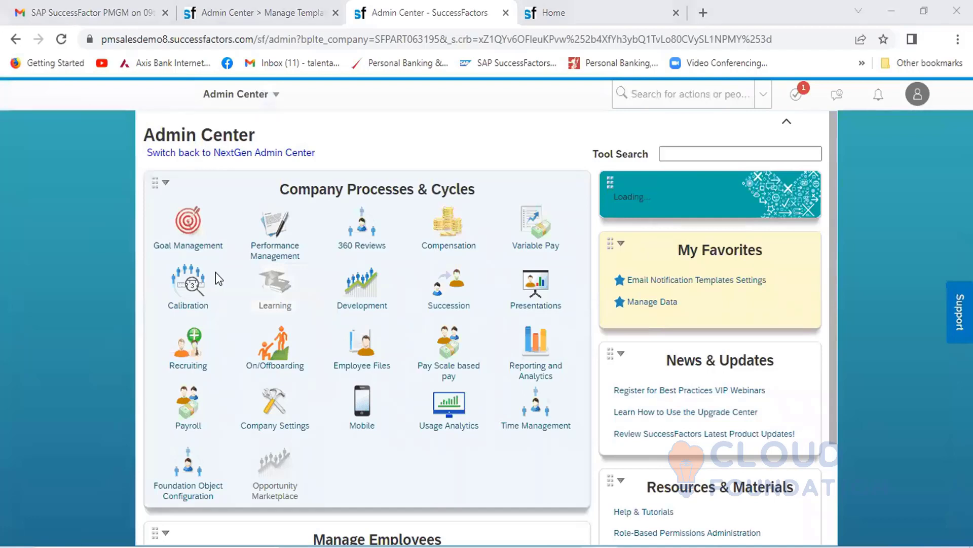
left_click(269, 241)
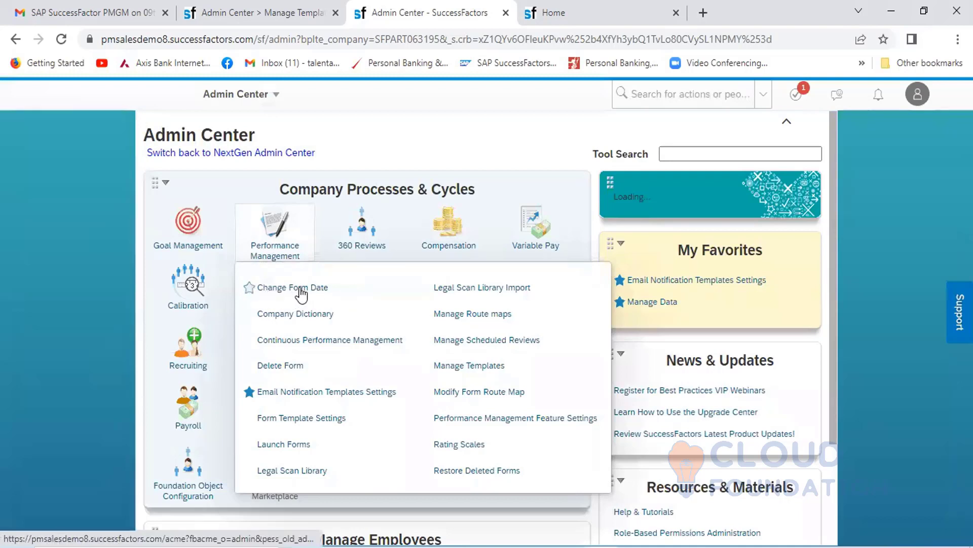
left_click(331, 287)
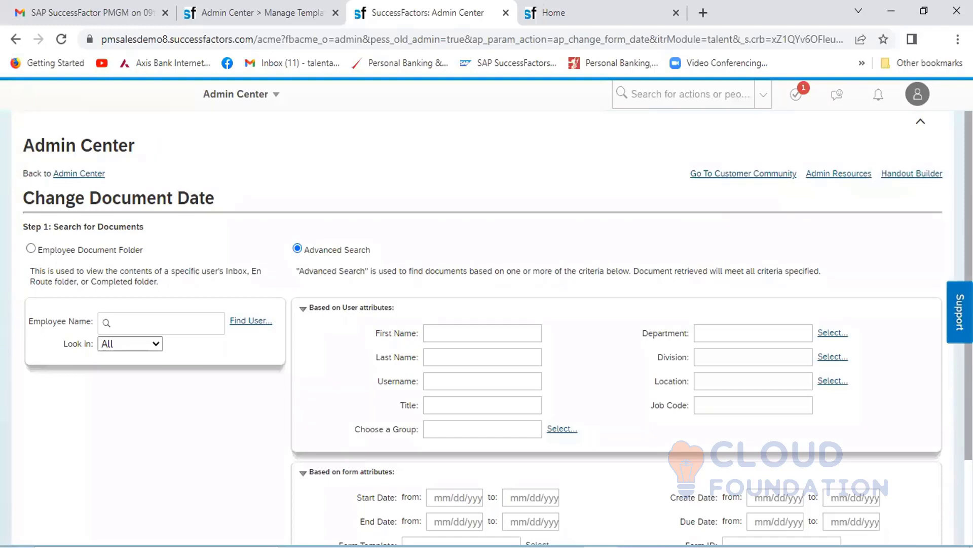
- Search the Employee Document Folder for the employee's forms, looking in All folders, and select form 35126
left_click(155, 324)
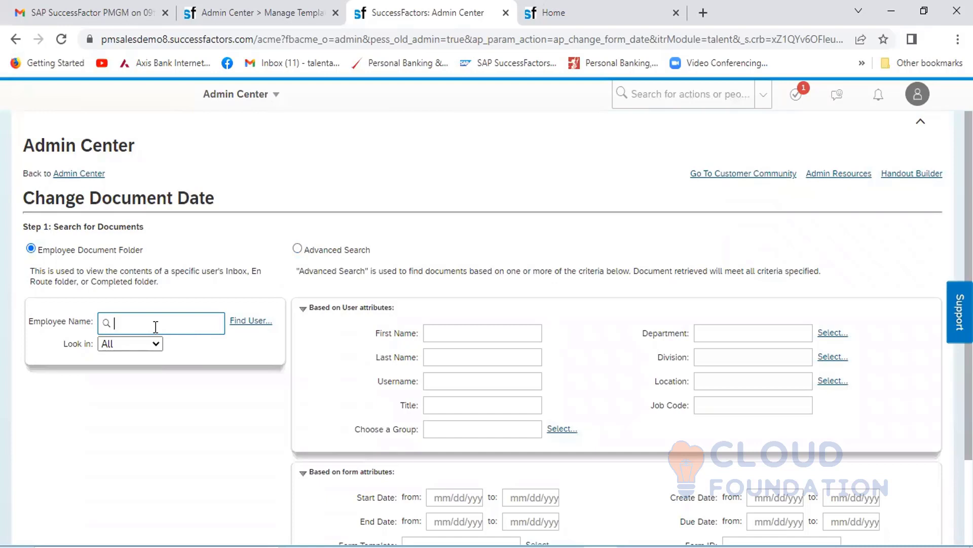
type("Ahmad")
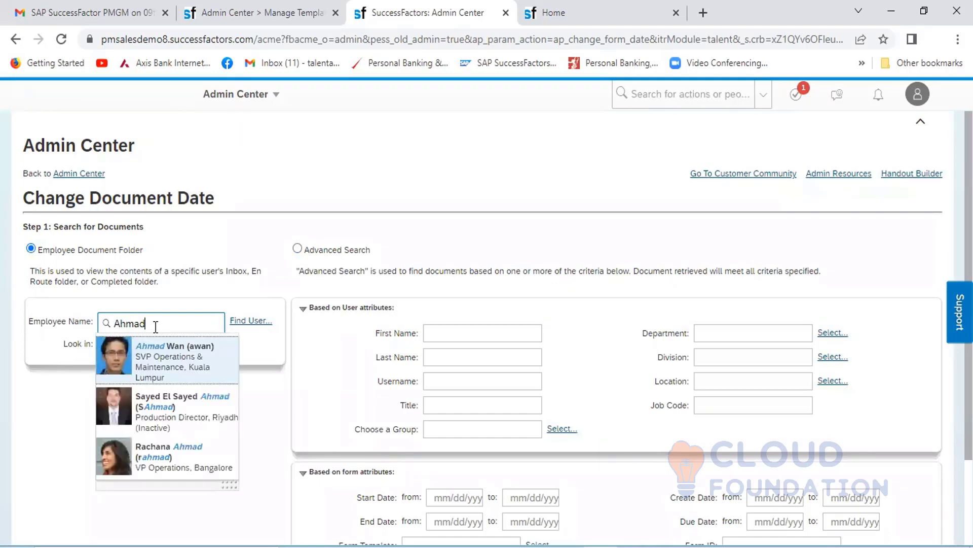
left_click(161, 355)
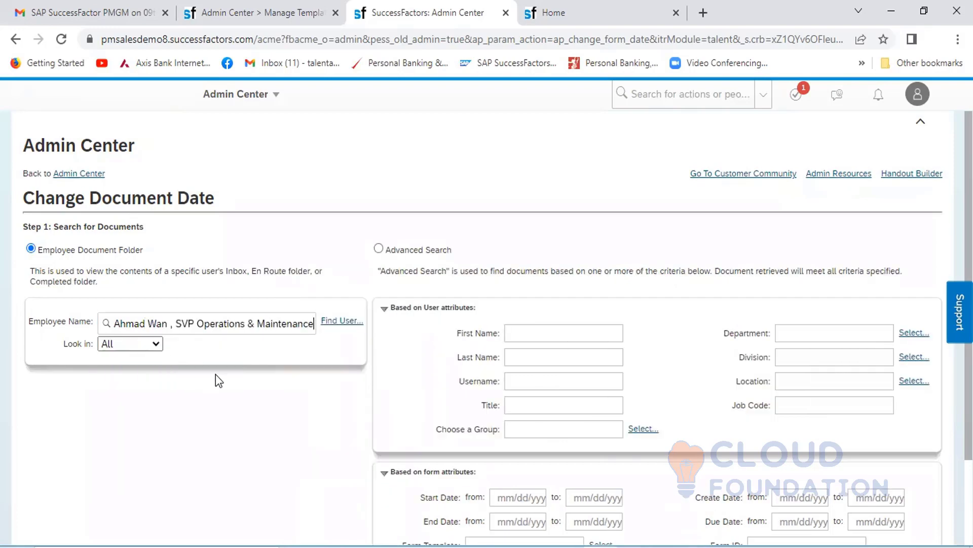
scroll(479, 470, "down", 2)
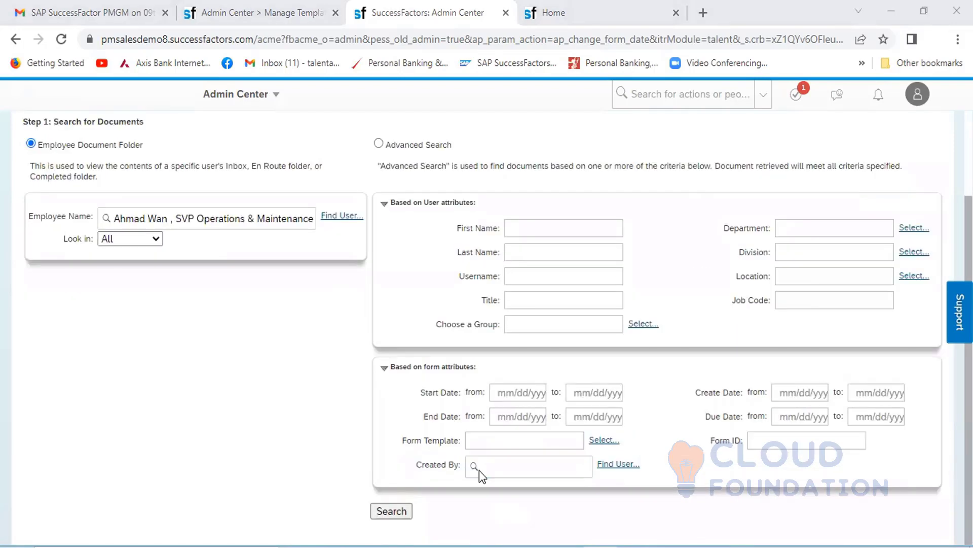
left_click(389, 508)
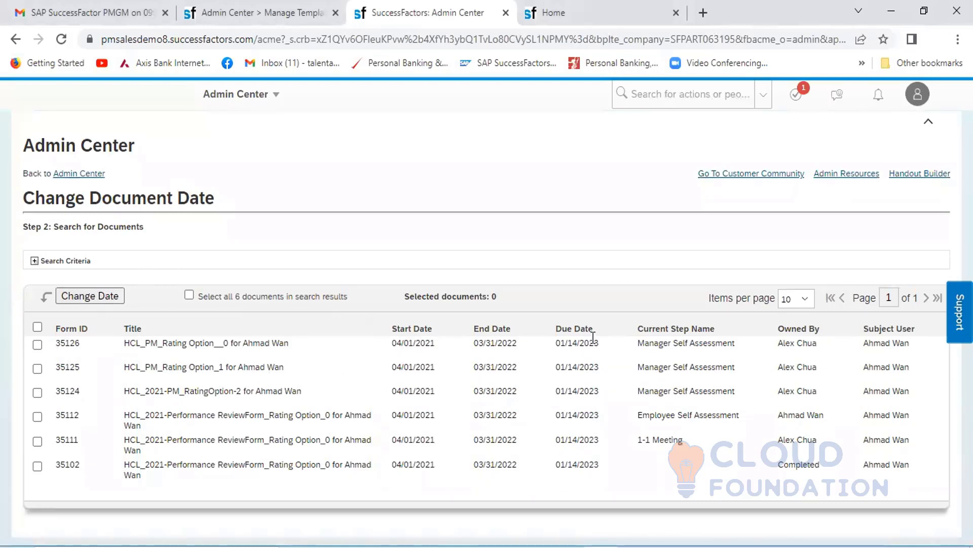
left_click(38, 345)
left_click(90, 299)
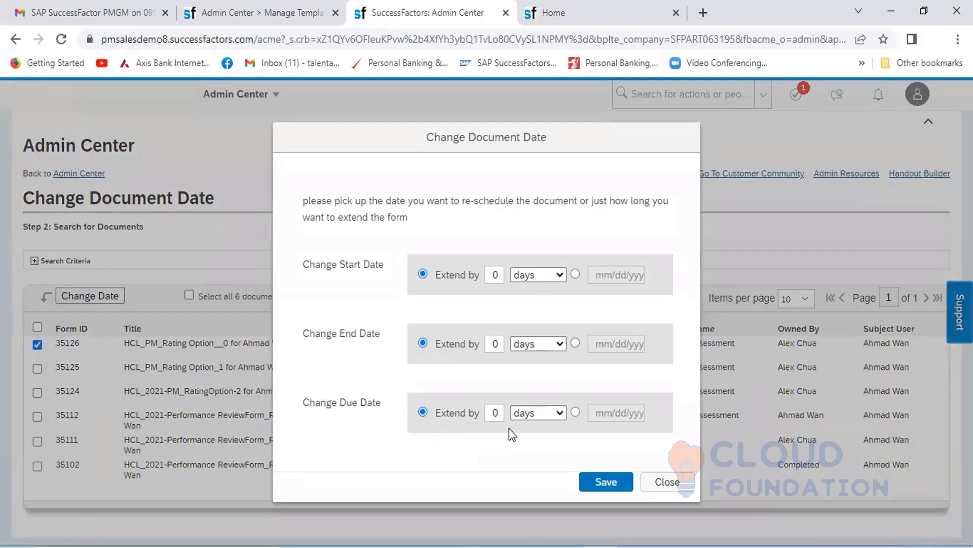
left_click(560, 415)
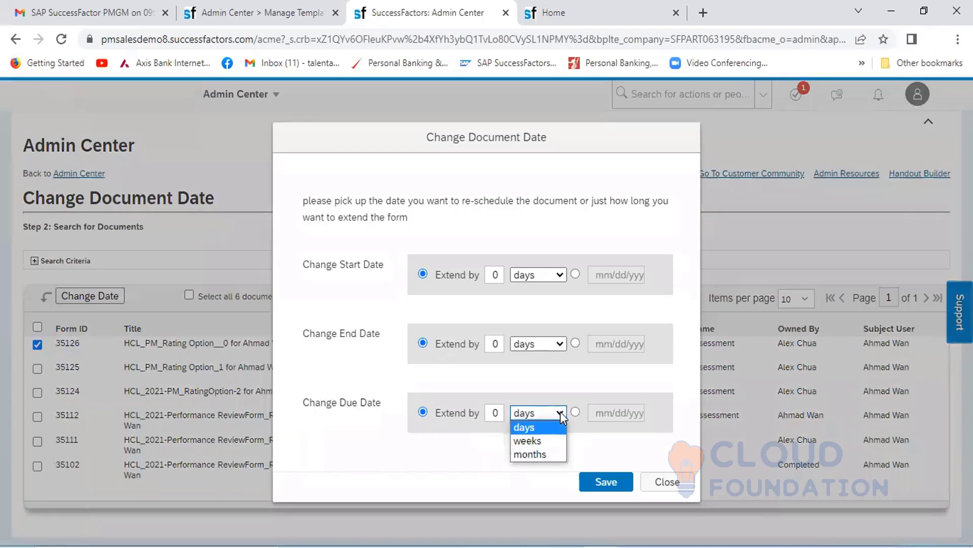
left_click(502, 413)
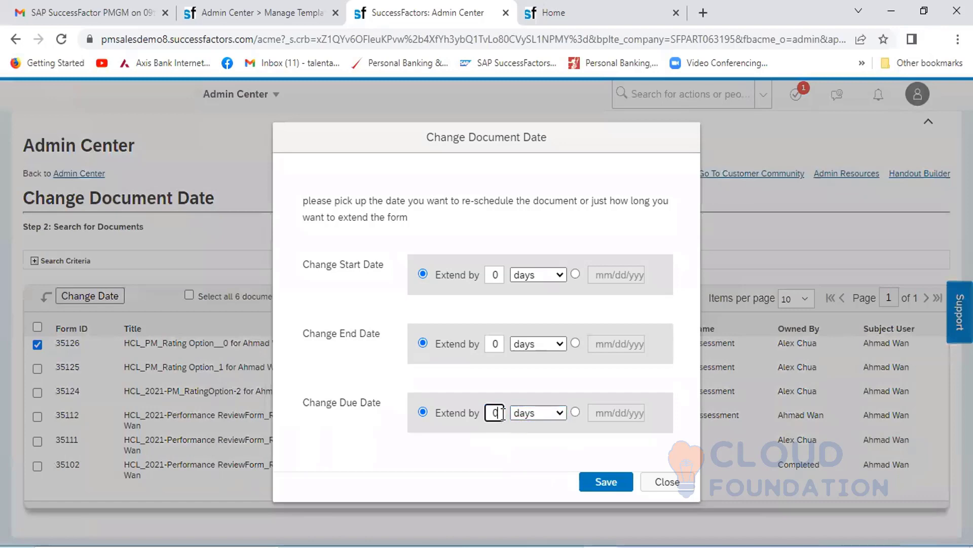
left_click(668, 483)
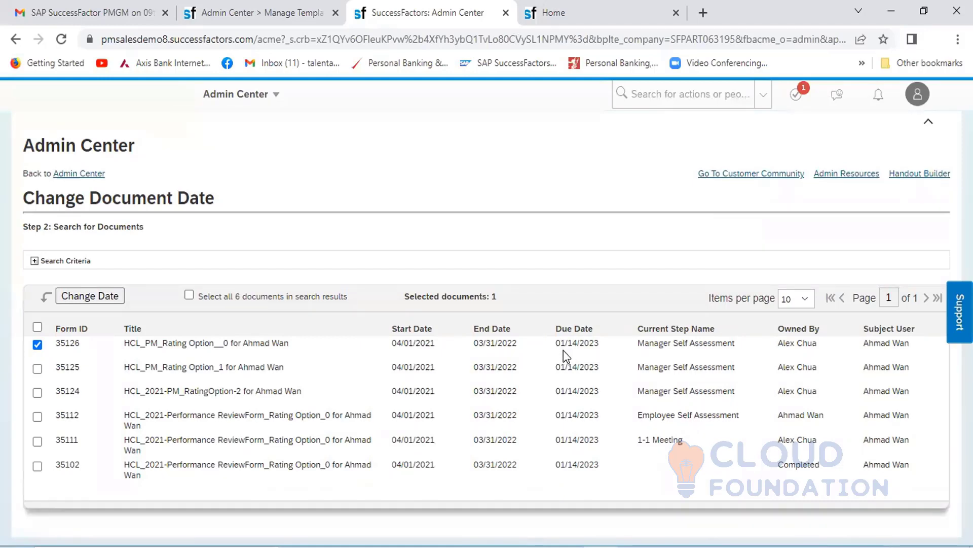
- Extend the due date of the selected form 35126 by 1 month and save the change
left_click(93, 295)
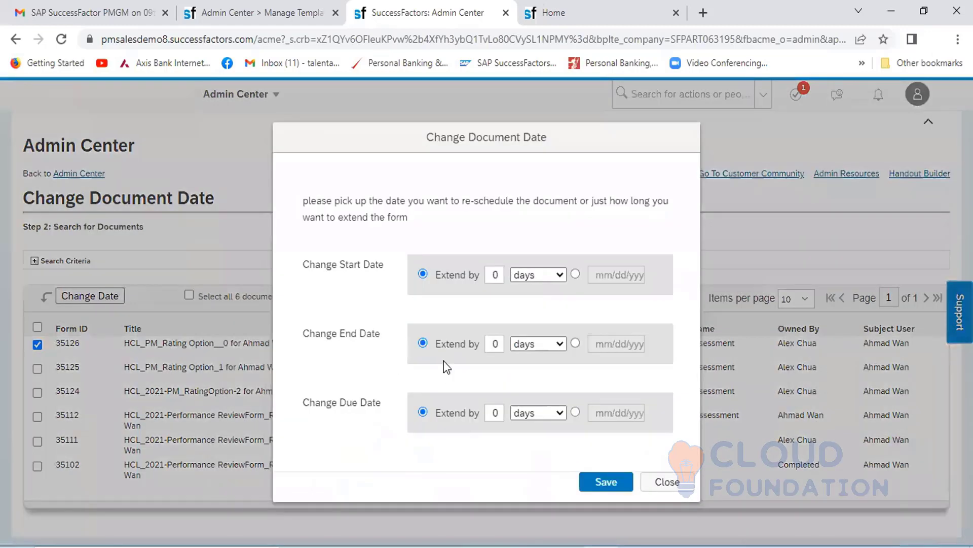
left_click(561, 412)
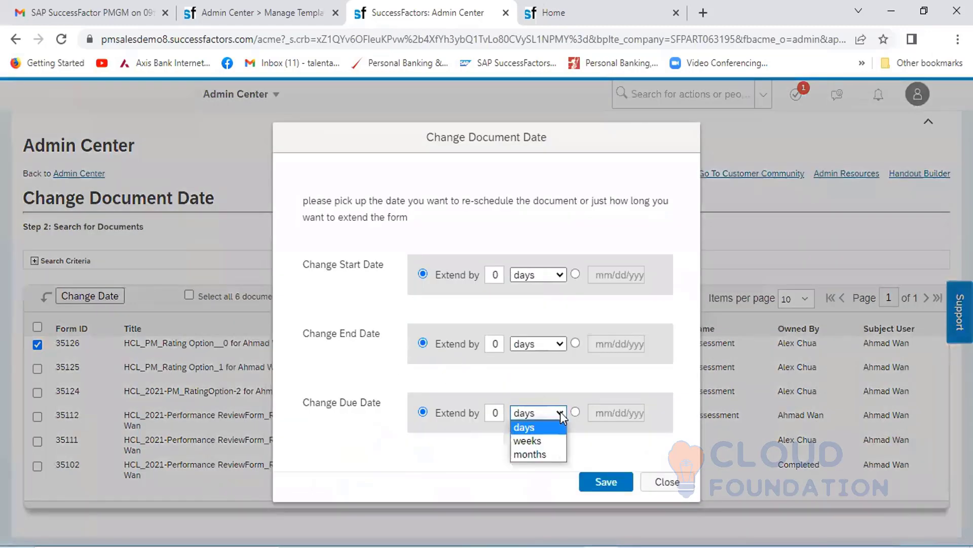
left_click(544, 453)
left_click(500, 413)
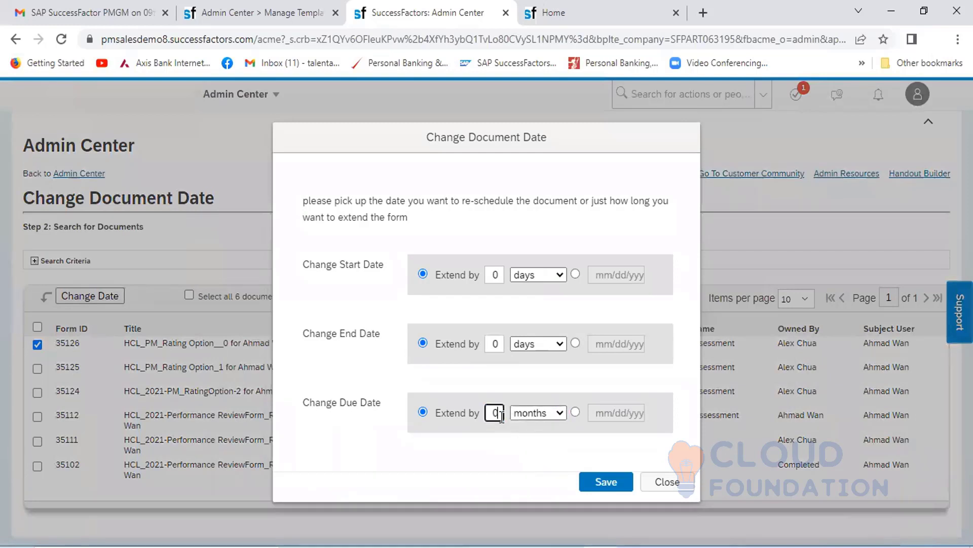
key("BackSpace")
type("1")
left_click(614, 482)
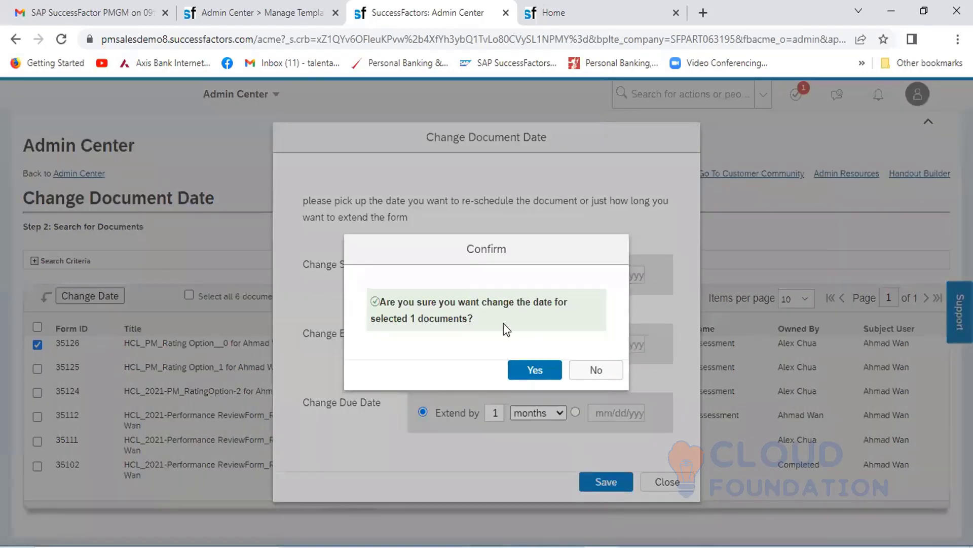
left_click(556, 375)
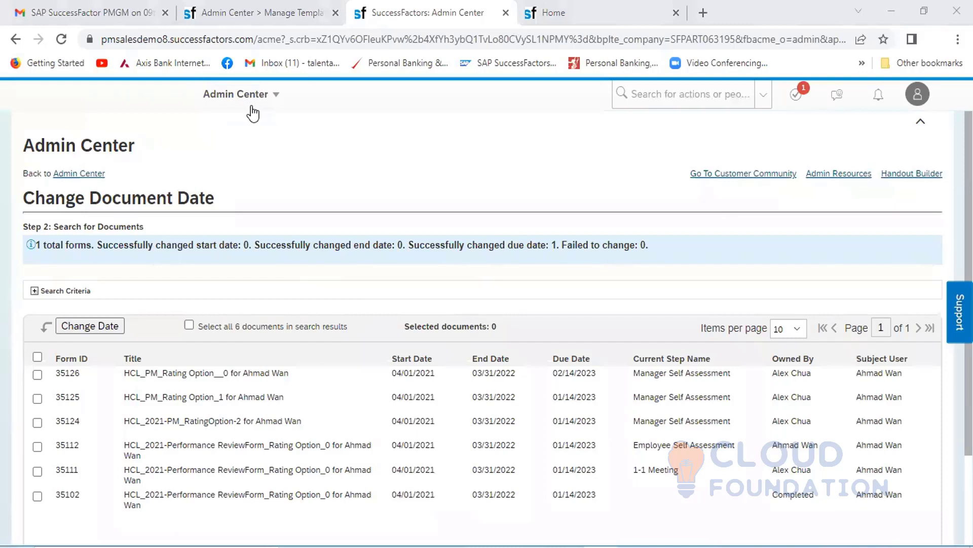
- Return to the Admin Center and display the Performance Management tools
left_click(281, 100)
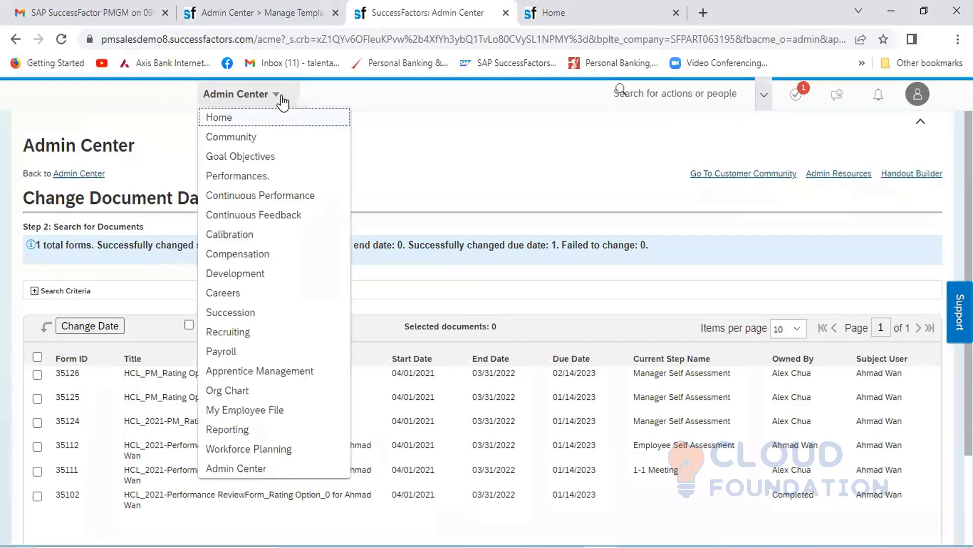
left_click(237, 468)
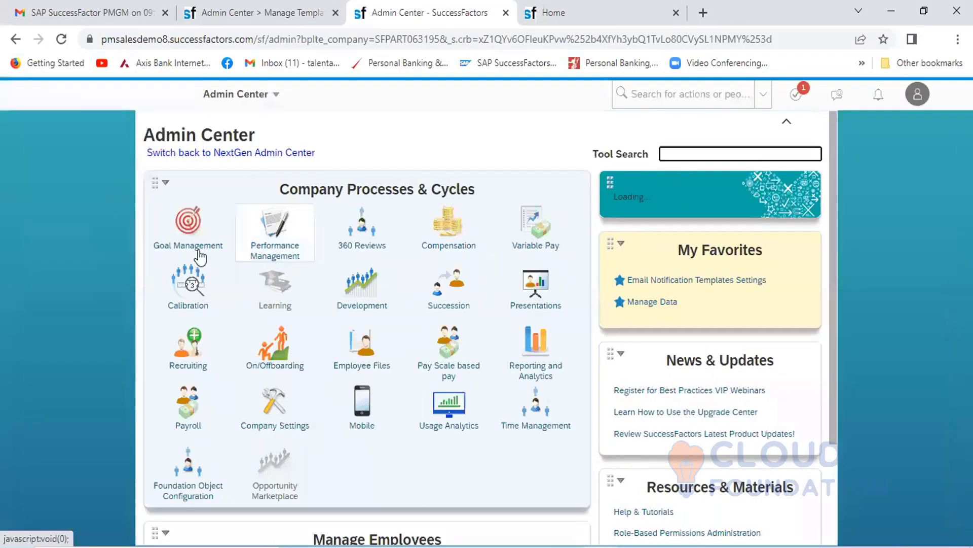
left_click(289, 256)
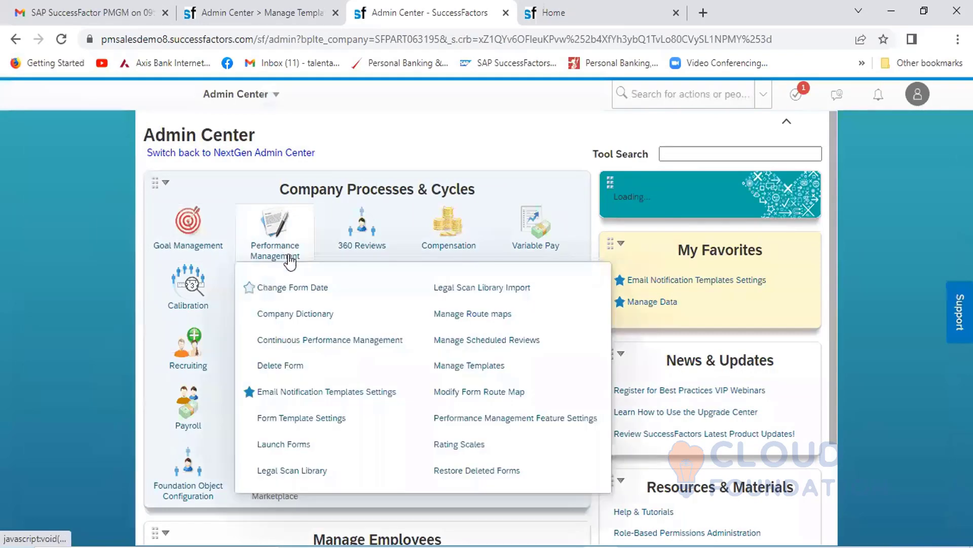
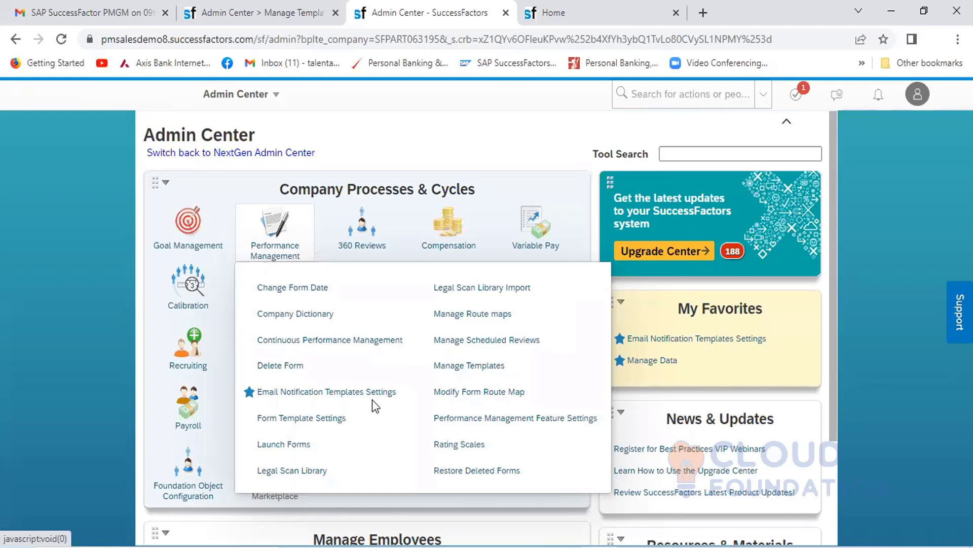
- Open Form Template Settings for Performance Management and find the templates containing HCL in the list
left_click(316, 421)
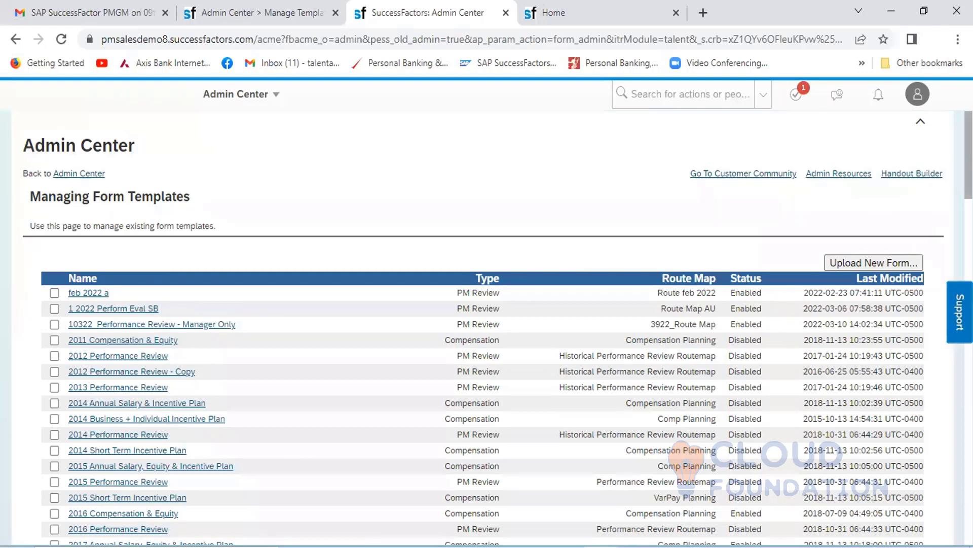
scroll(482, 327, "down", 15)
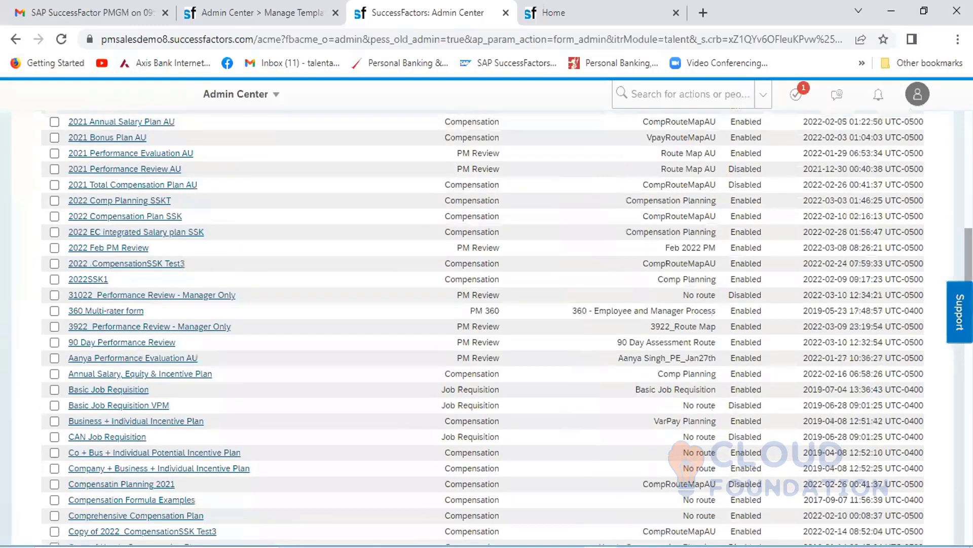
scroll(481, 327, "down", 3)
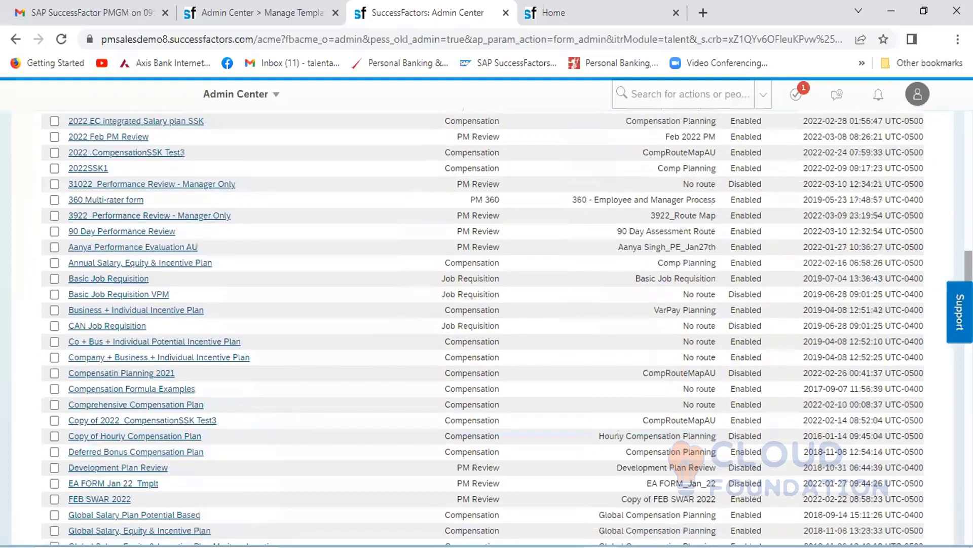
key("ctrl+f")
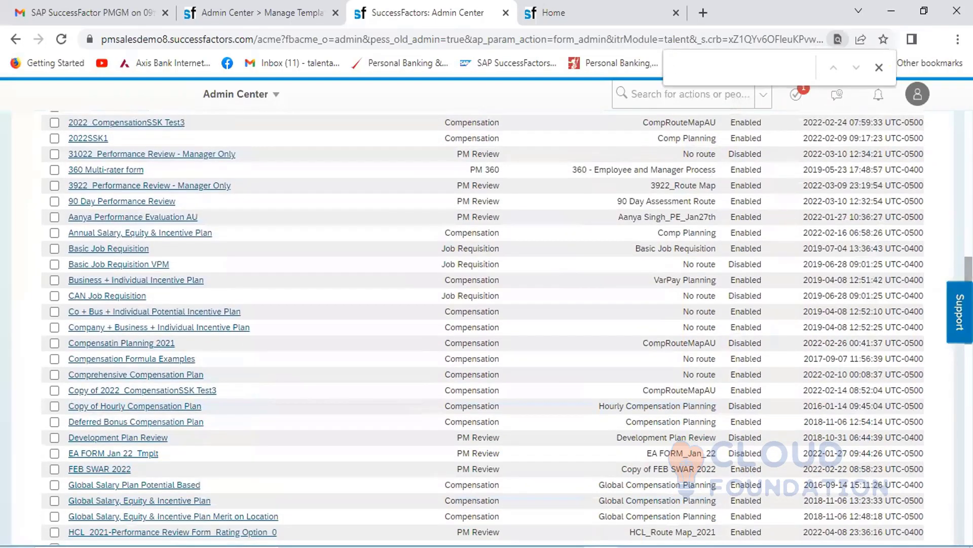
type("HCL")
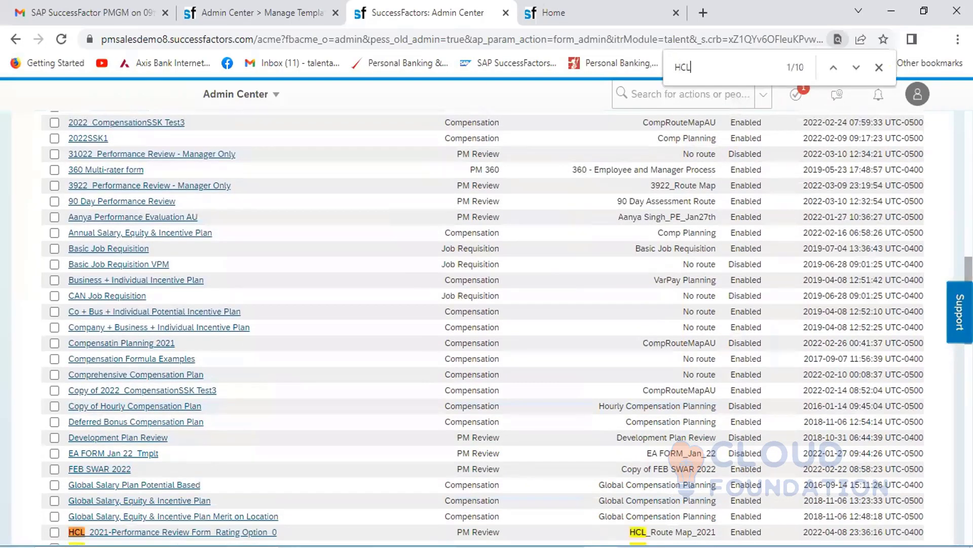
key("Return")
scroll(482, 324, "down", 4)
scroll(482, 327, "down", 2)
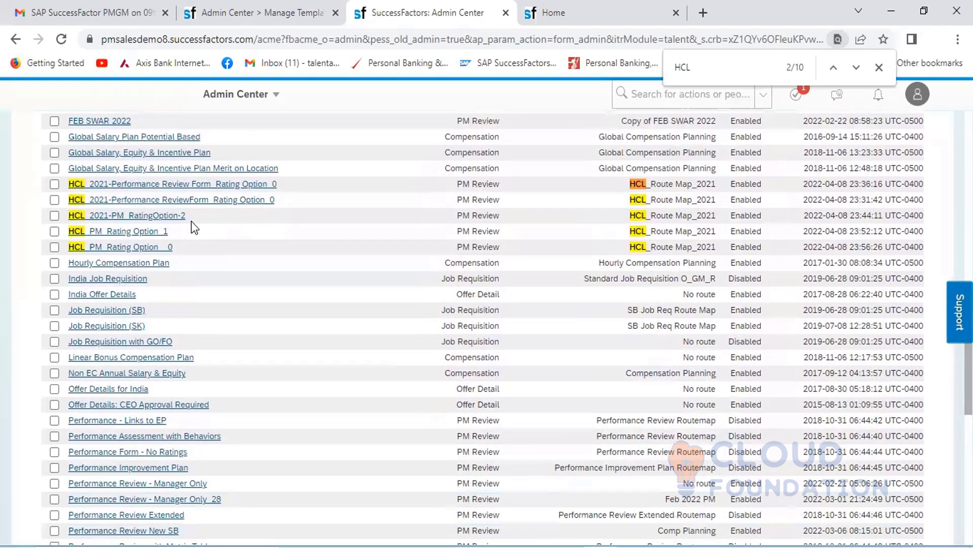
- Disable the first two HCL_2021 performance review form templates and find HCL again in the list to check their status
left_click(54, 184)
left_click(54, 200)
scroll(481, 325, "down", 15)
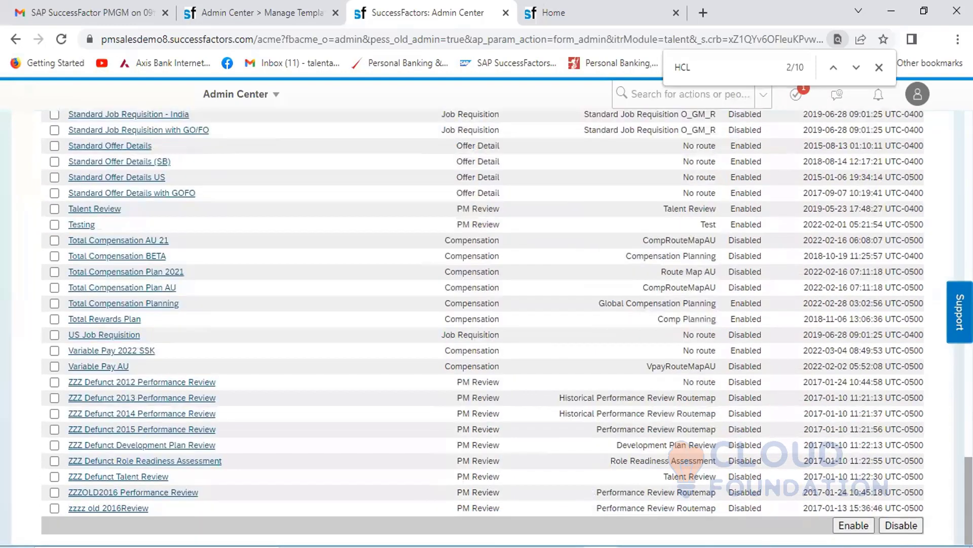
left_click(902, 527)
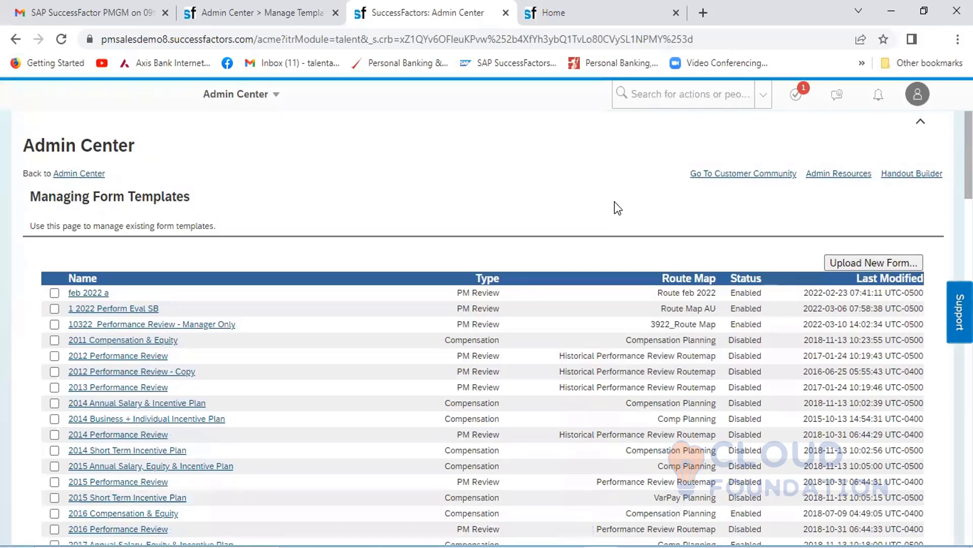
key("ctrl+f")
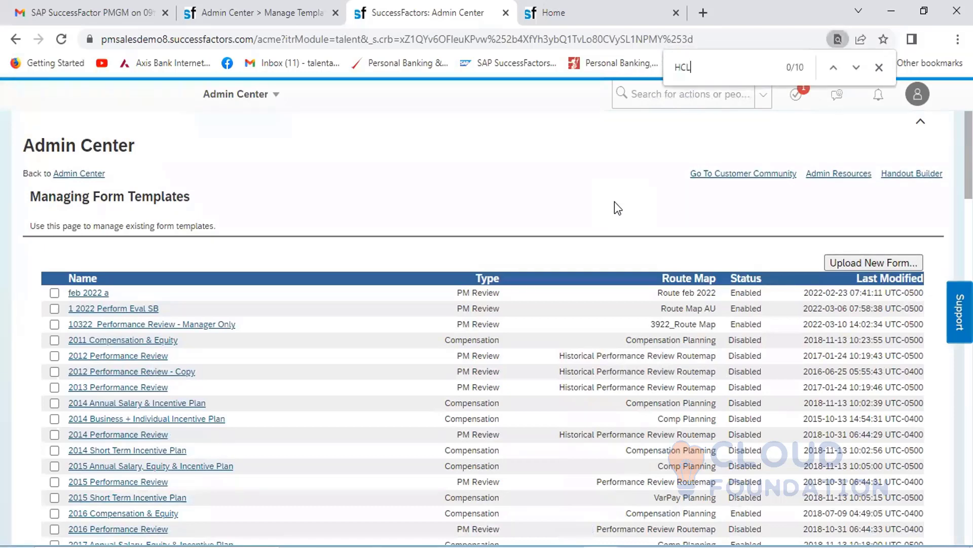
key("Return")
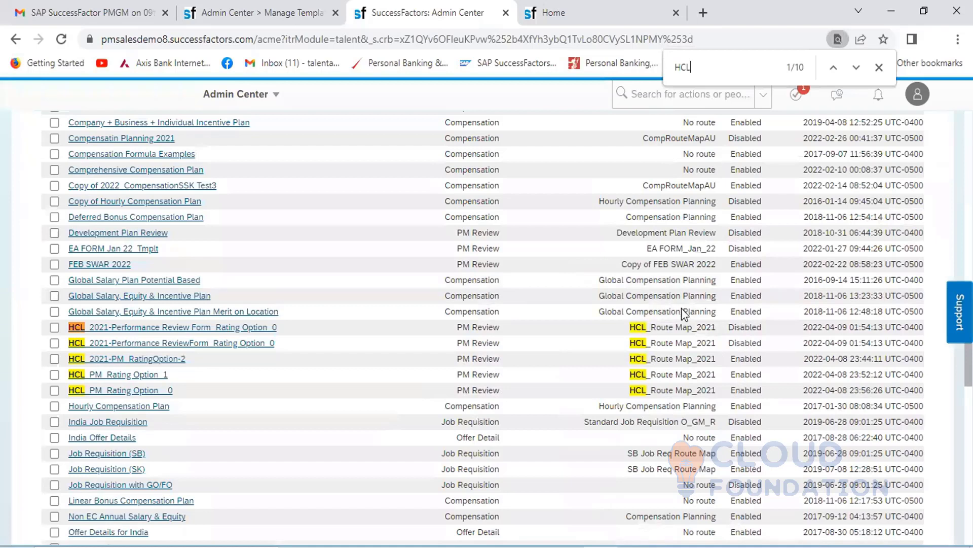
- Return to the Admin Center and open Manage Scheduled Reviews for Performance Management
left_click(275, 97)
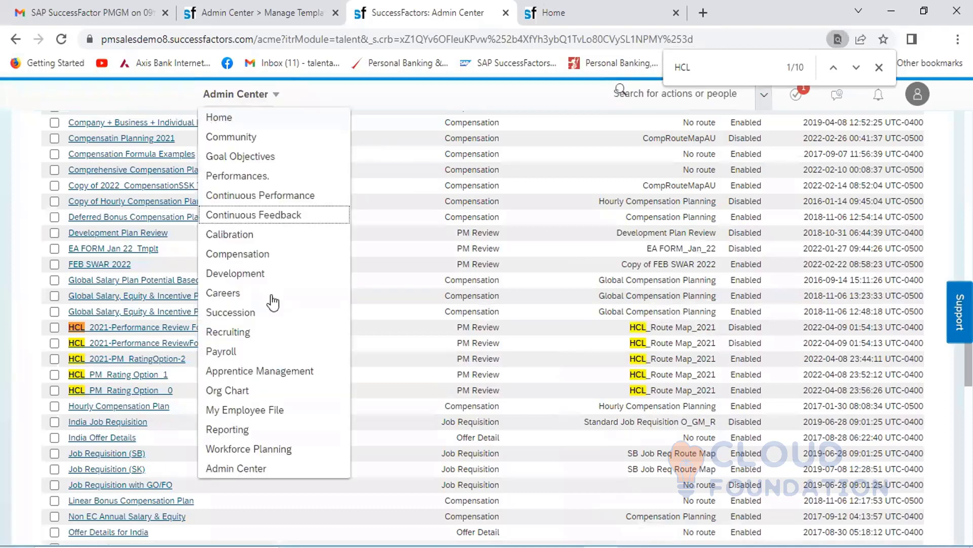
left_click(248, 466)
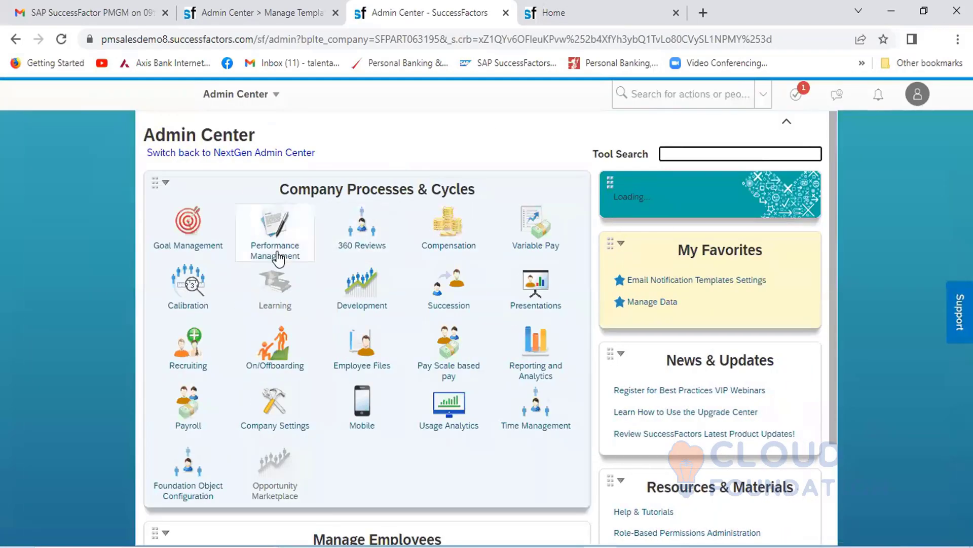
mouse_move(277, 256)
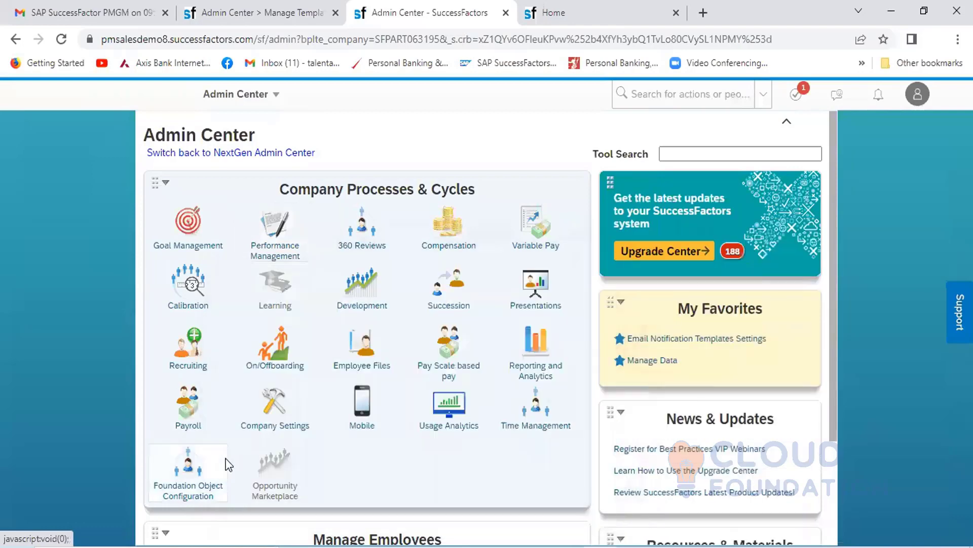
mouse_move(228, 465)
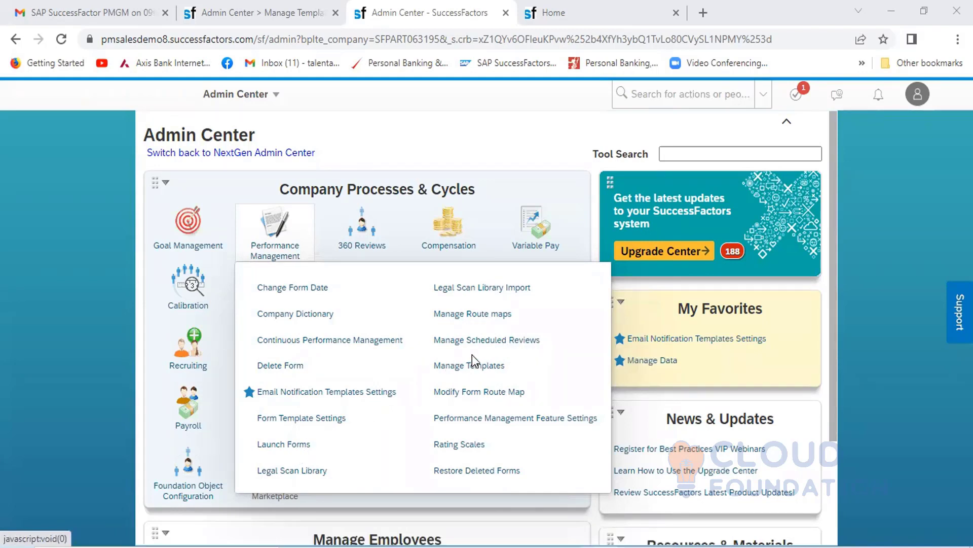
left_click(496, 344)
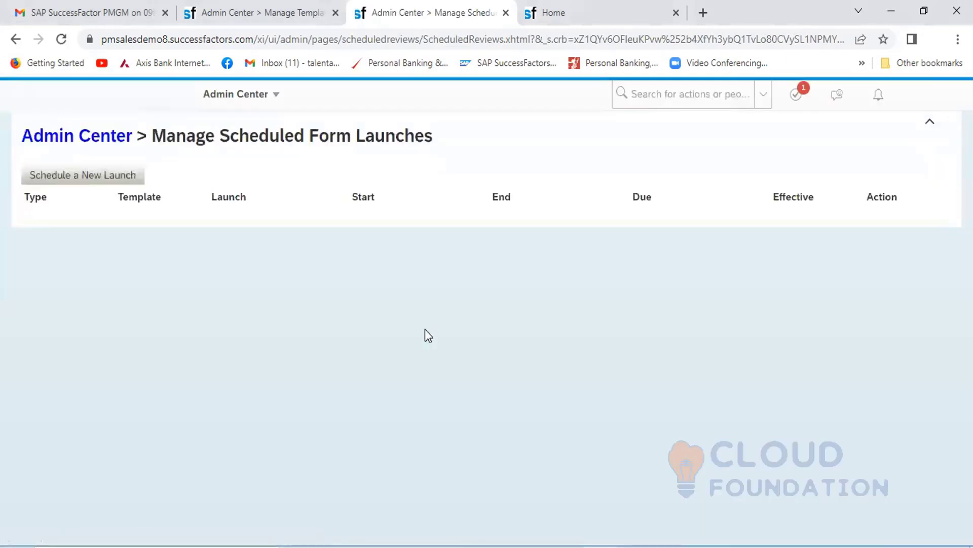
- Examine which Performance Management form templates are offered for scheduling a new launch, and cancel the launch
left_click(102, 177)
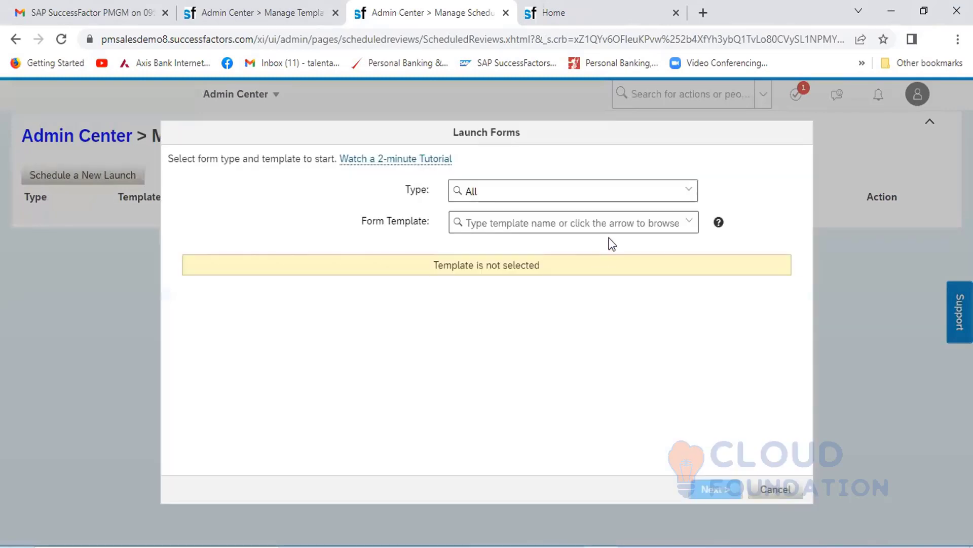
left_click(689, 195)
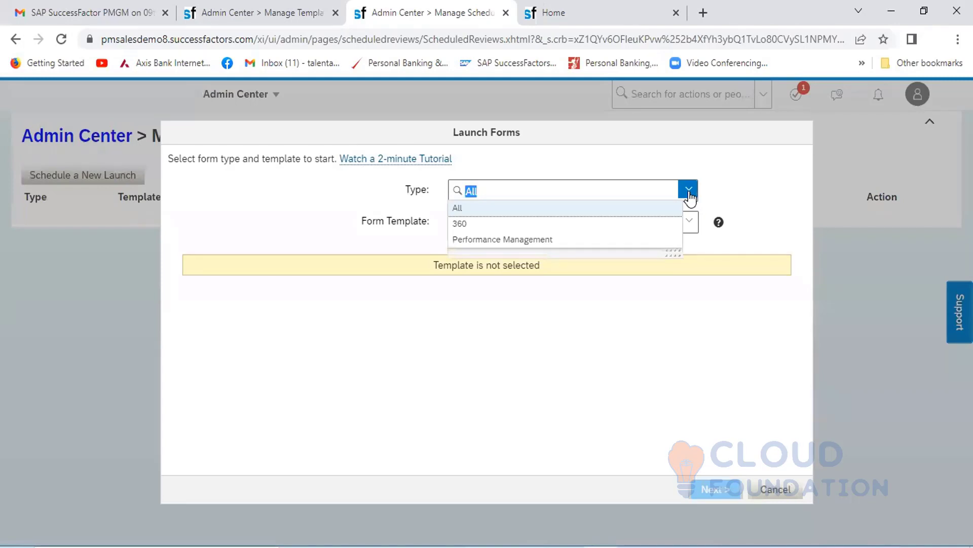
left_click(607, 243)
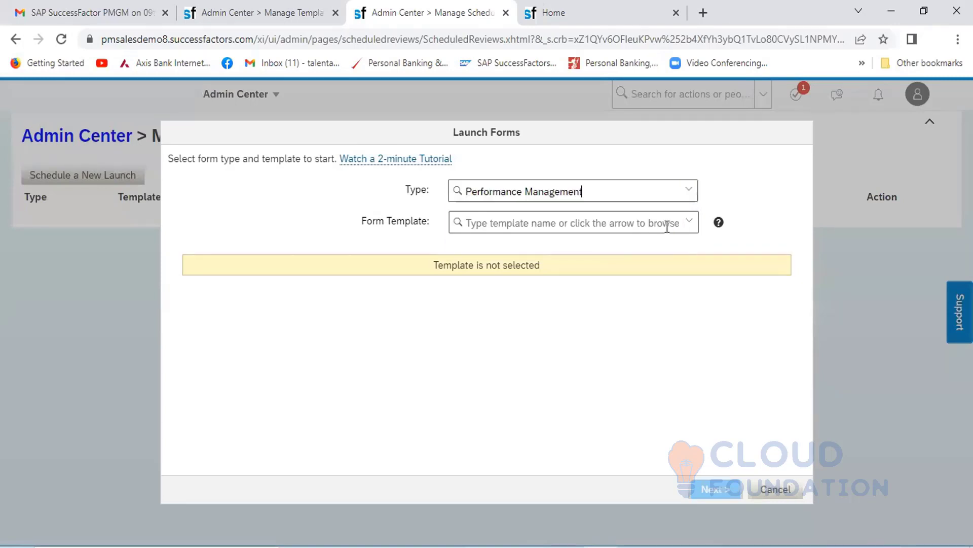
left_click(690, 221)
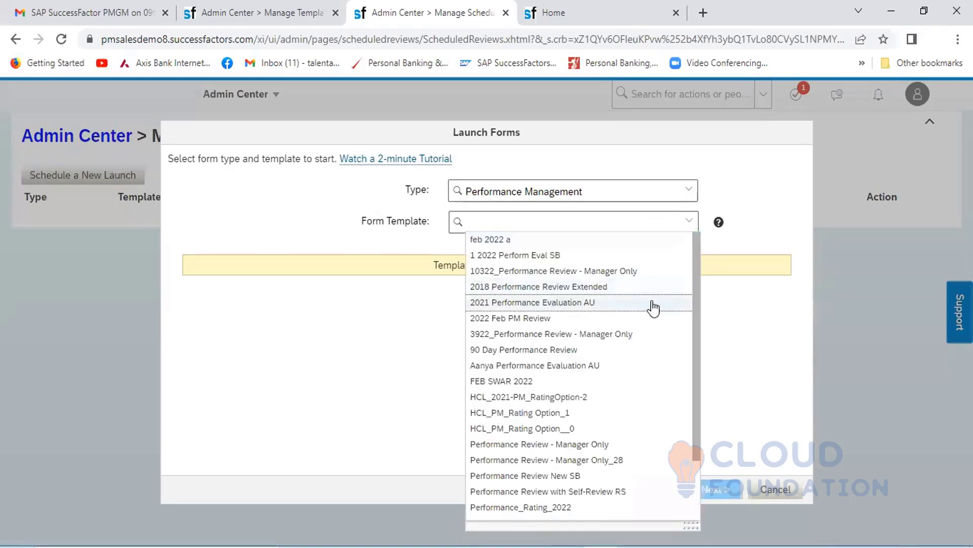
left_click(730, 314)
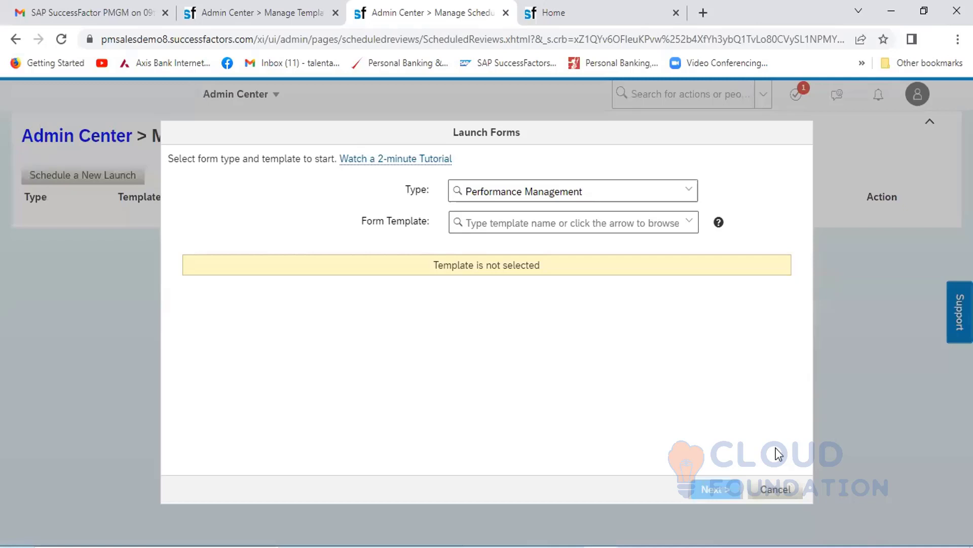
left_click(776, 489)
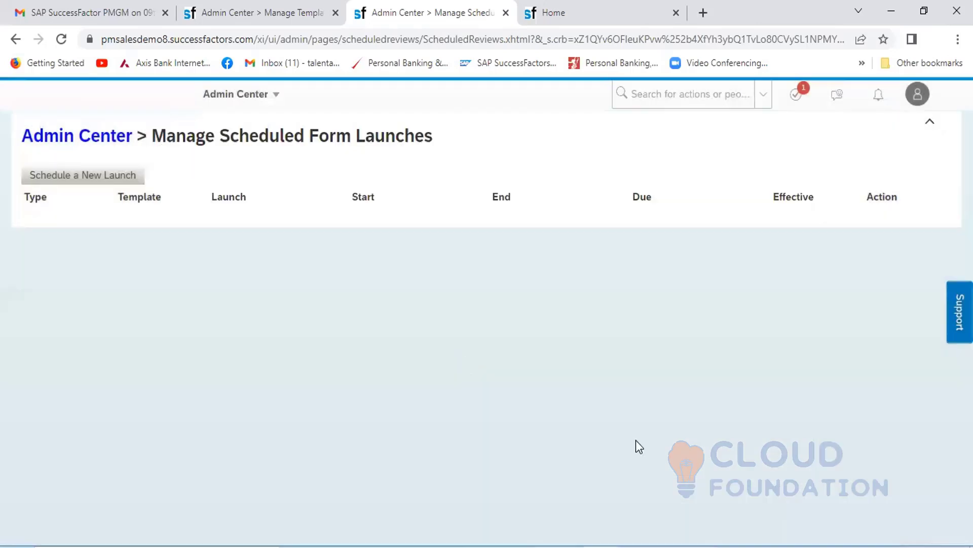
- Return to the Admin Center and open the Modify Form Route Map tool for Performance Management
left_click(273, 97)
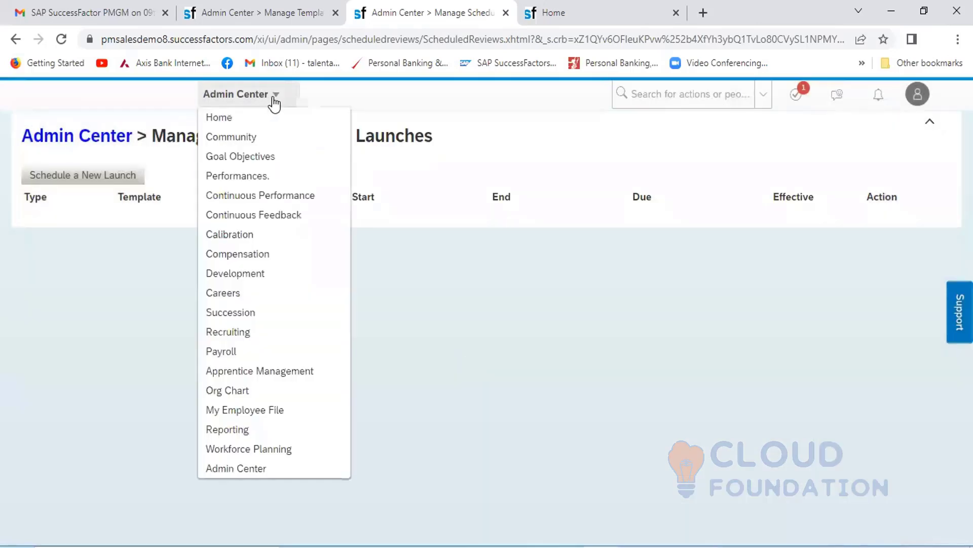
left_click(219, 467)
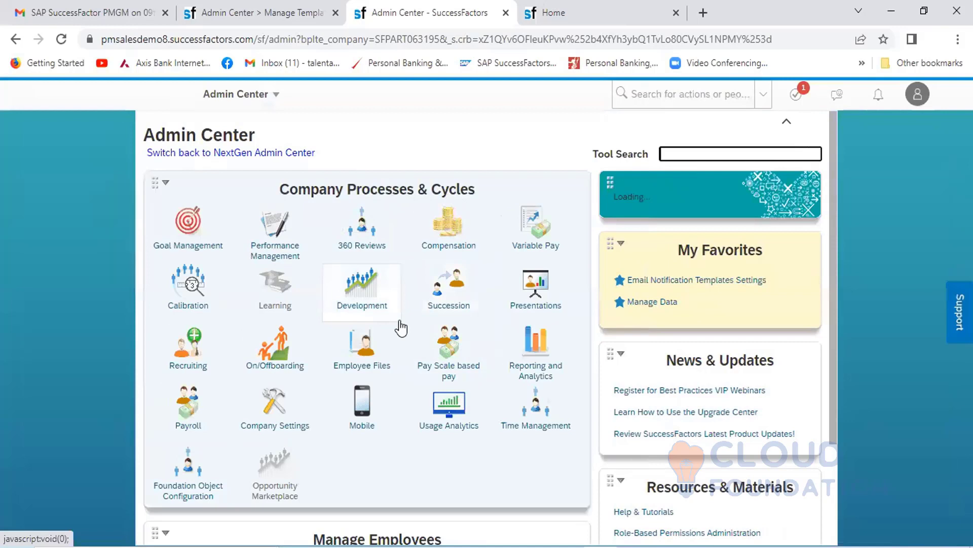
left_click(271, 235)
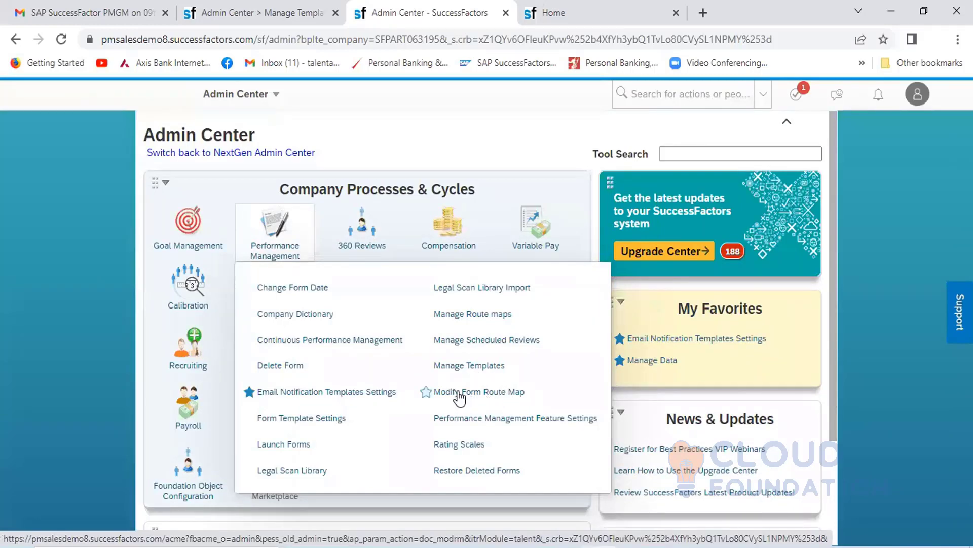
left_click(488, 395)
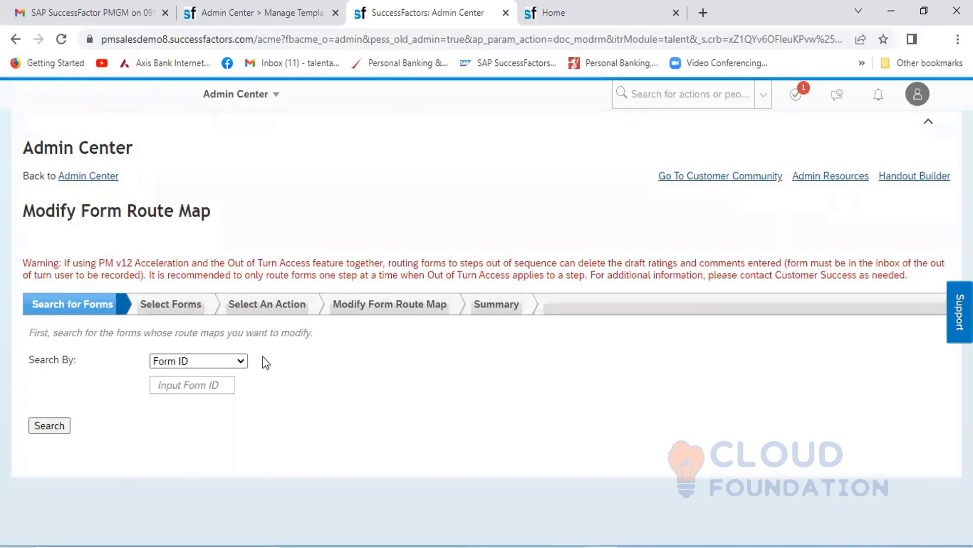
- Search by Form Template for forms based on HCL_2021-Performance Review Form_Rating Option_0, finding the template with HCL
left_click(243, 360)
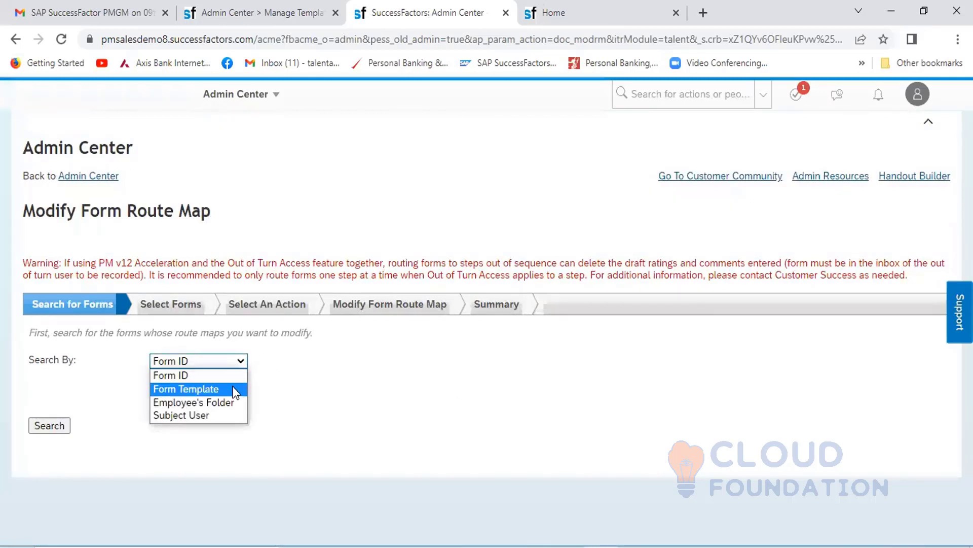
left_click(205, 389)
left_click(303, 388)
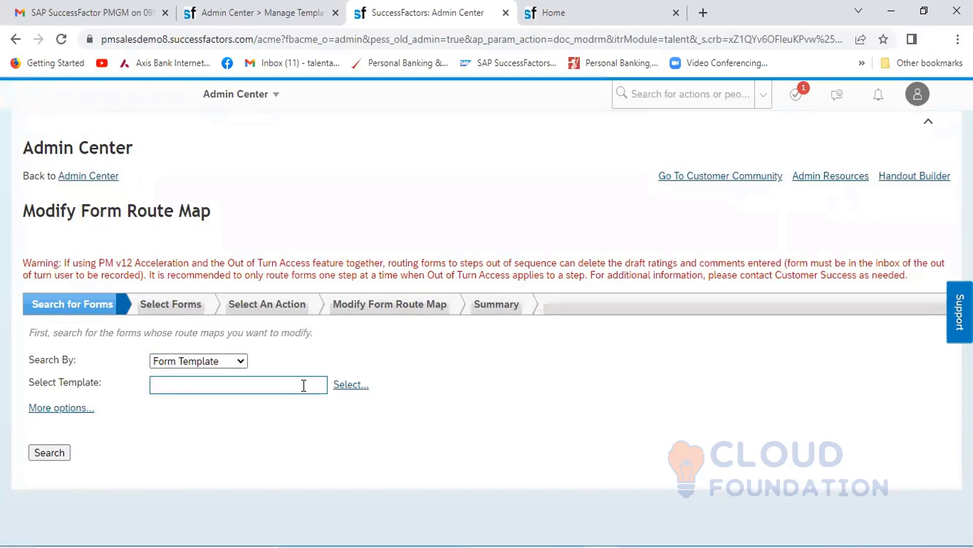
left_click(363, 386)
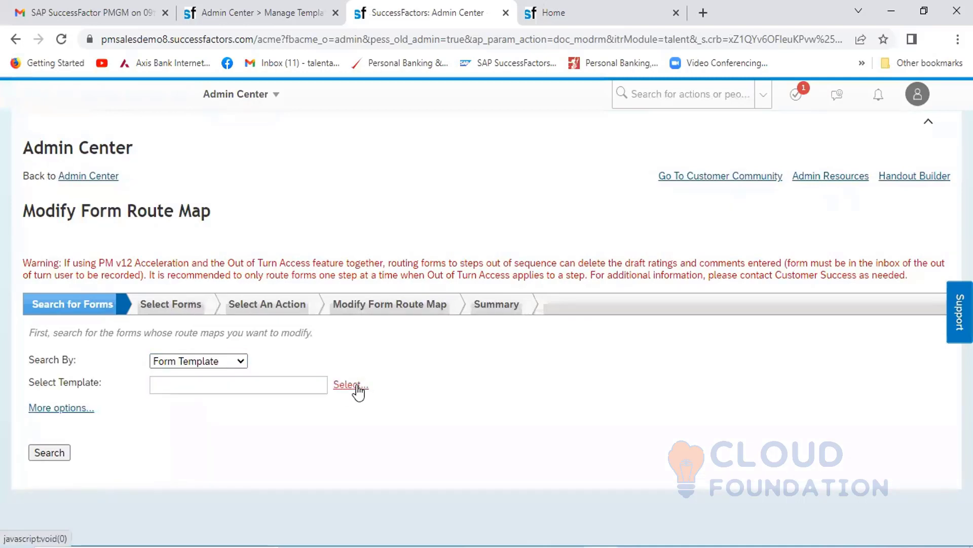
left_click(280, 211)
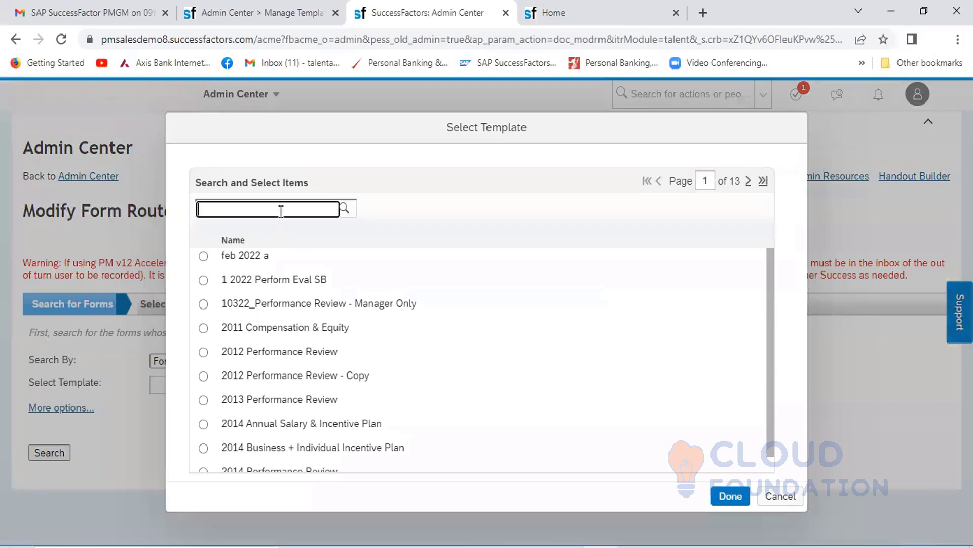
type("HCL")
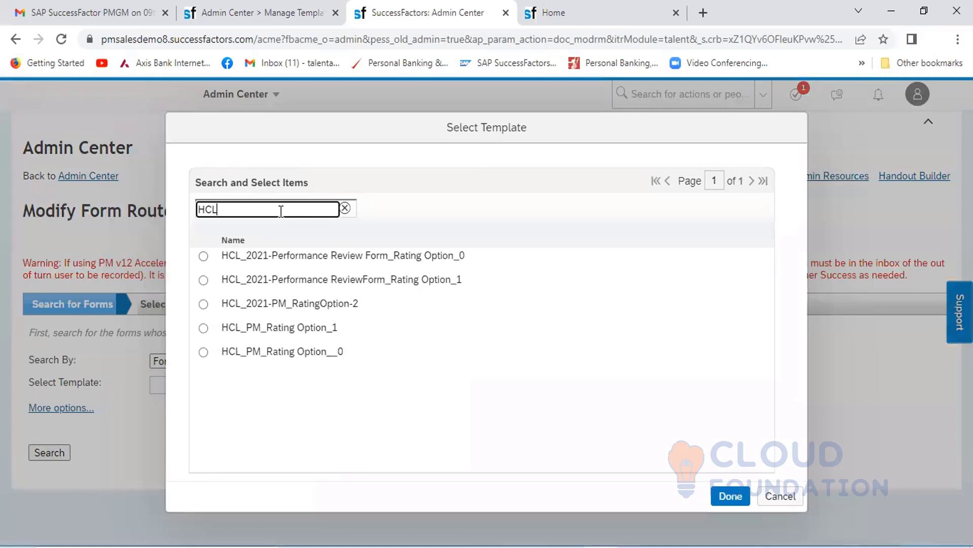
left_click(203, 256)
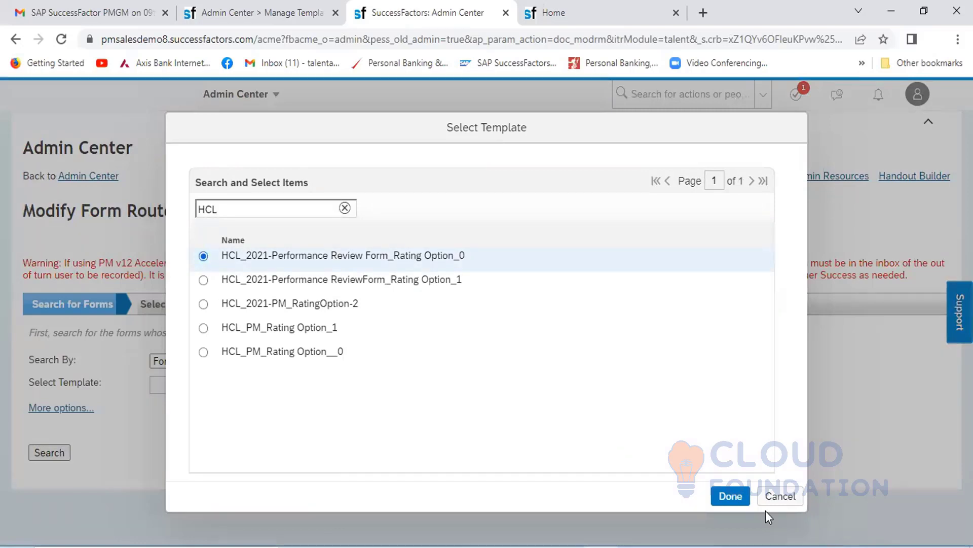
left_click(730, 494)
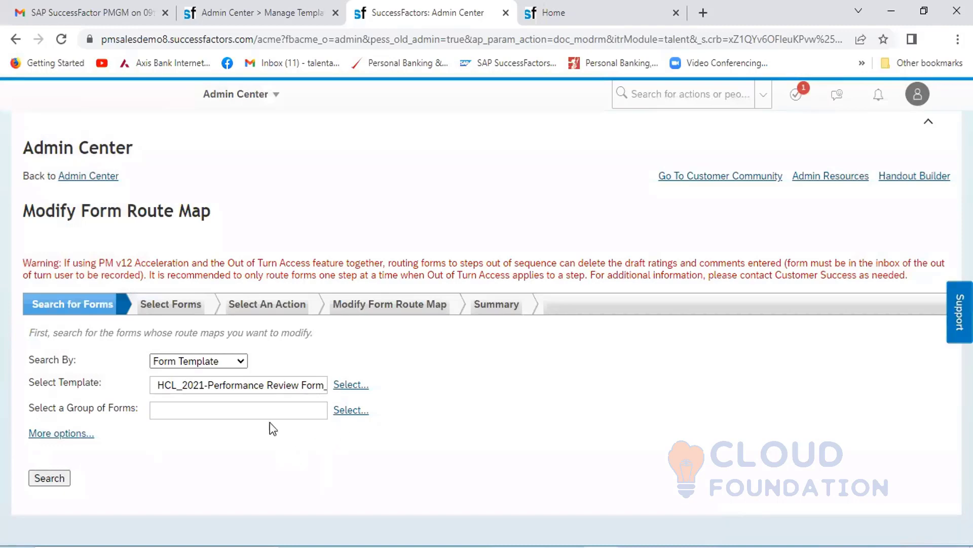
left_click(49, 477)
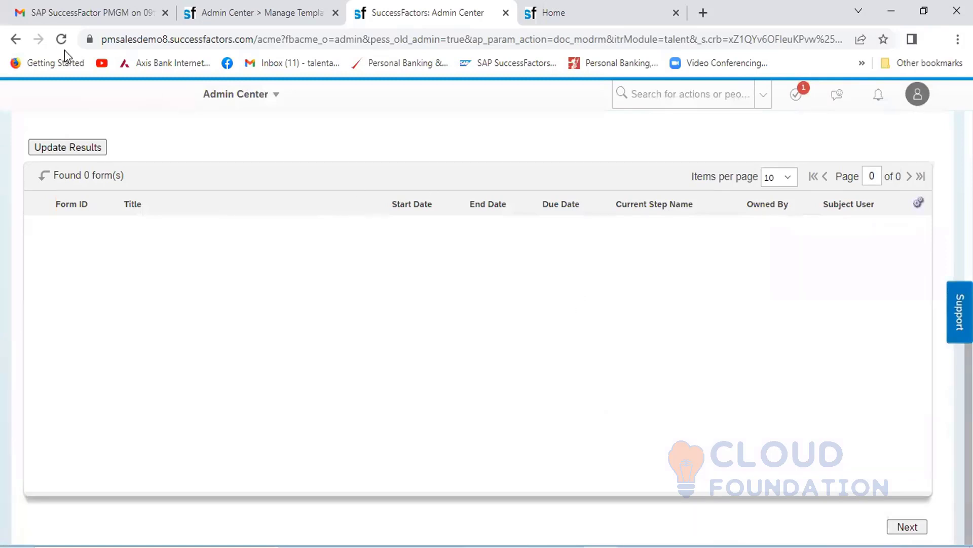
- Return to the Admin Center and reopen the Modify Form Route Map tool for Performance Management
left_click(16, 39)
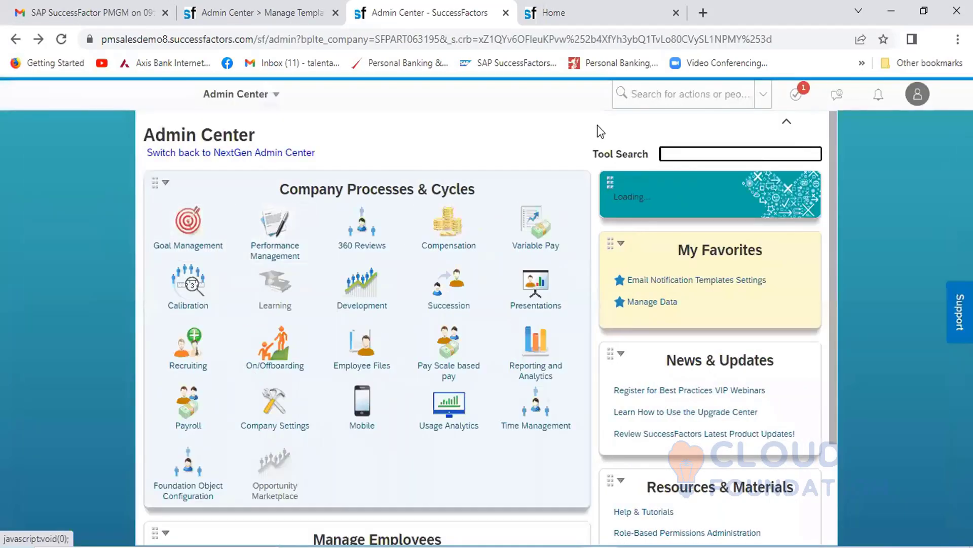
left_click(272, 249)
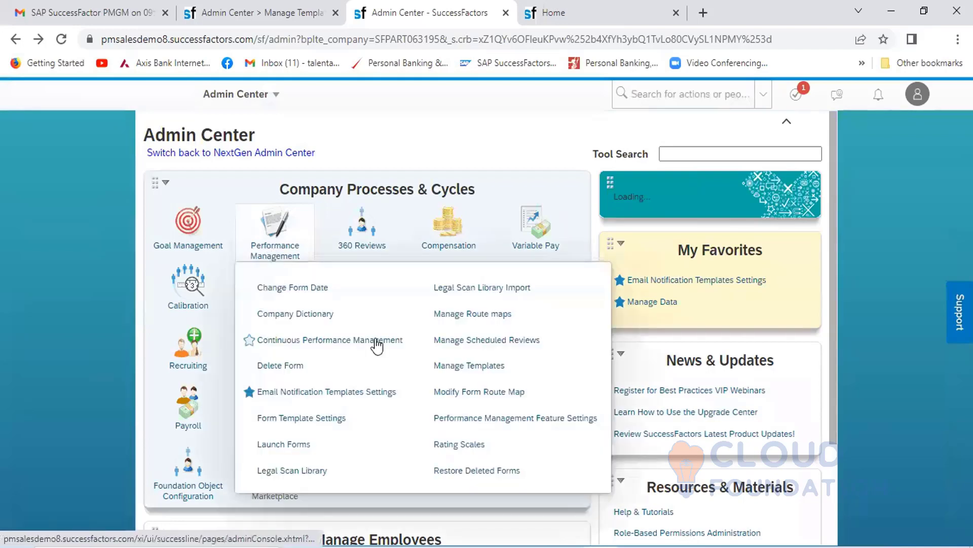
left_click(500, 393)
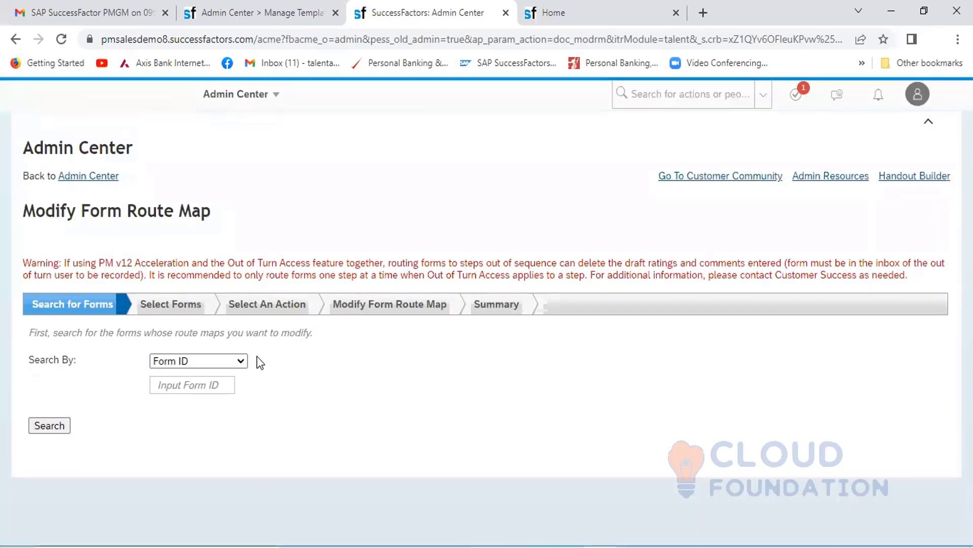
- Search by Subject User for the forms of the employee who is SVP Operations & Maintenance
left_click(246, 360)
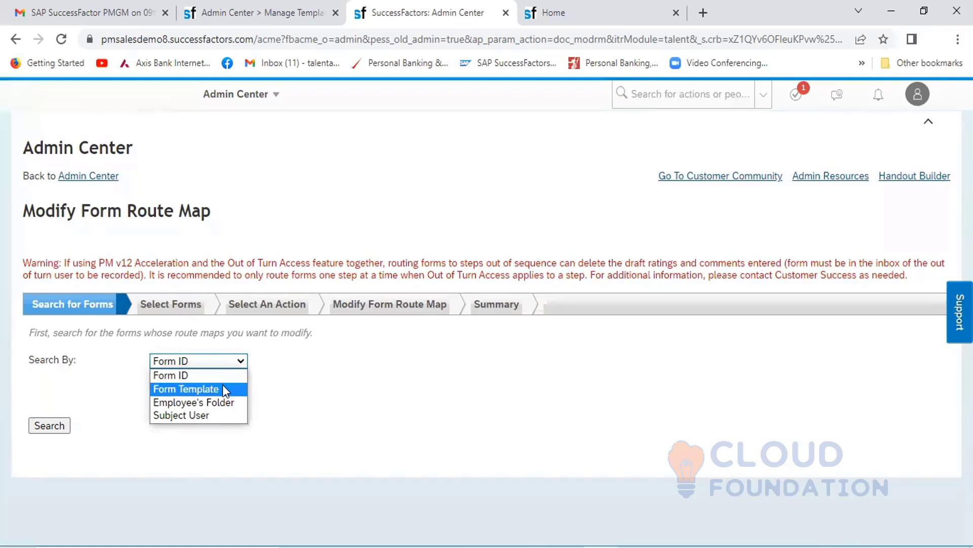
left_click(210, 415)
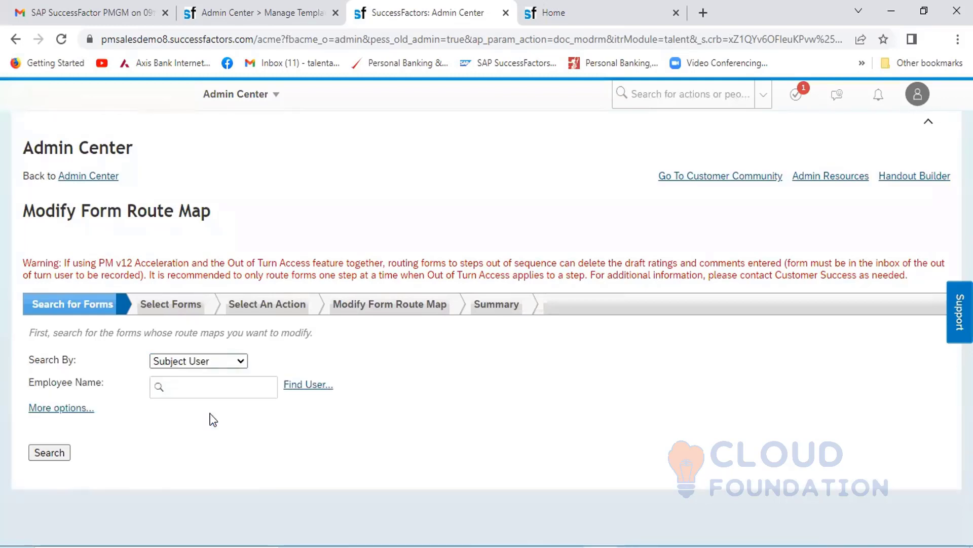
left_click(202, 385)
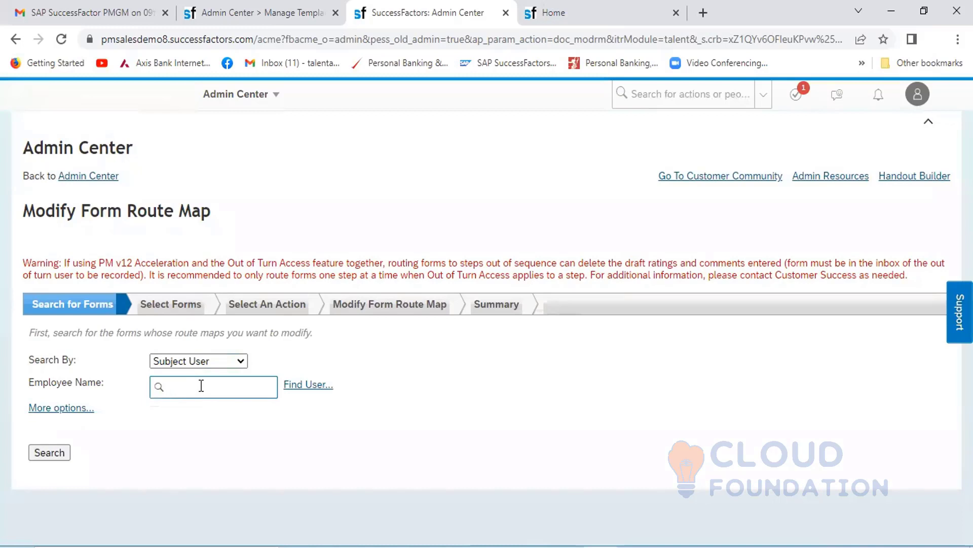
type("Ahmad")
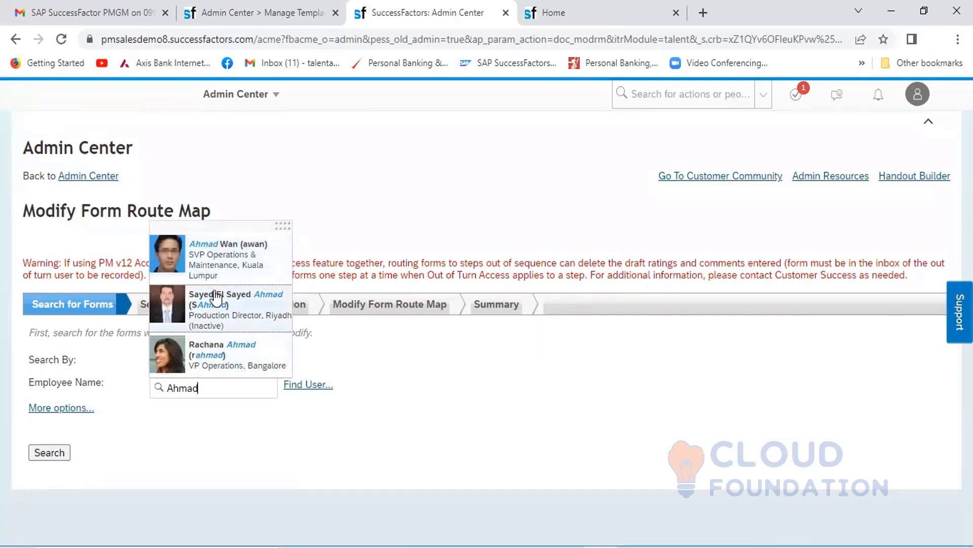
left_click(226, 260)
left_click(52, 449)
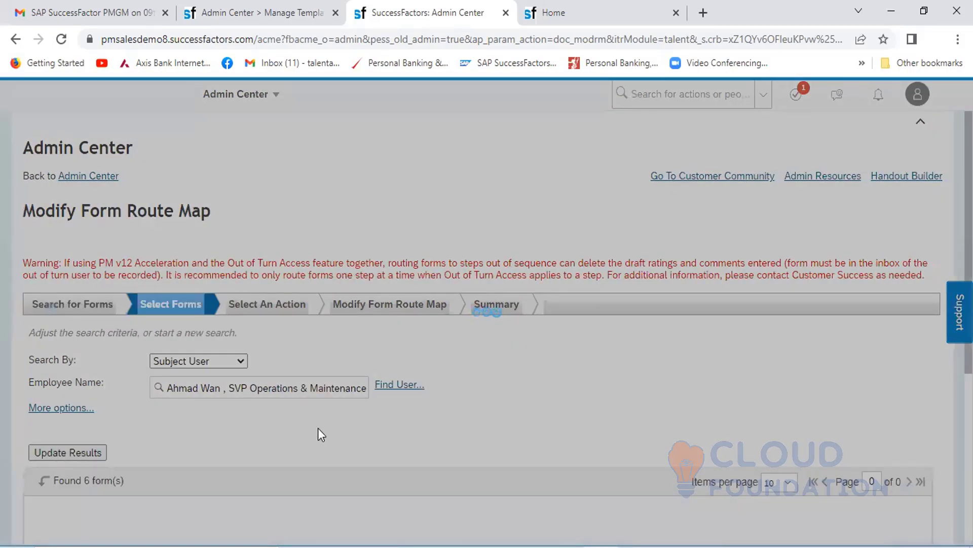
- Open the route map of the employee's completed HCL_2021-Performance ReviewForm_Rating Option_0 form and examine its modify, signature and completion stages
scroll(488, 395, "down", 5)
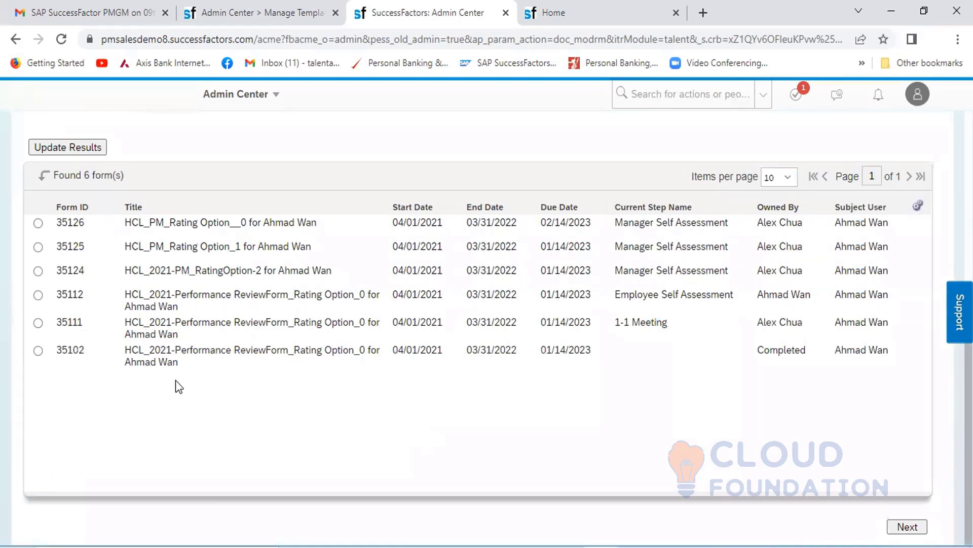
left_click(38, 350)
left_click(908, 527)
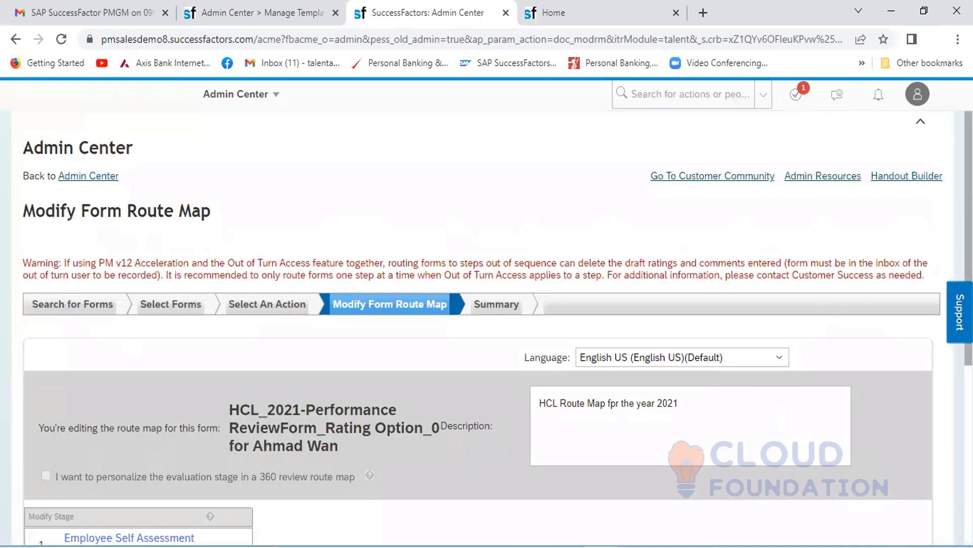
scroll(486, 324, "down", 5)
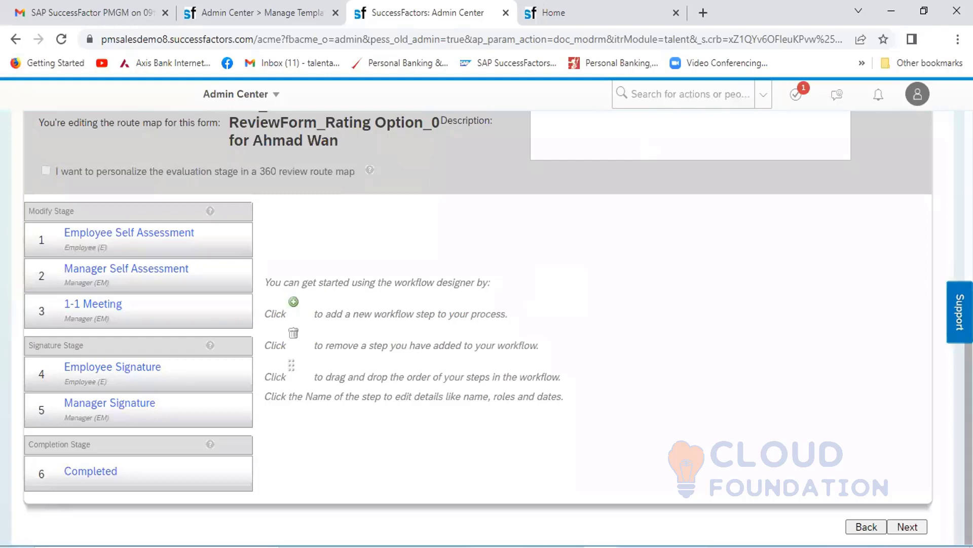
scroll(487, 324, "up", 6)
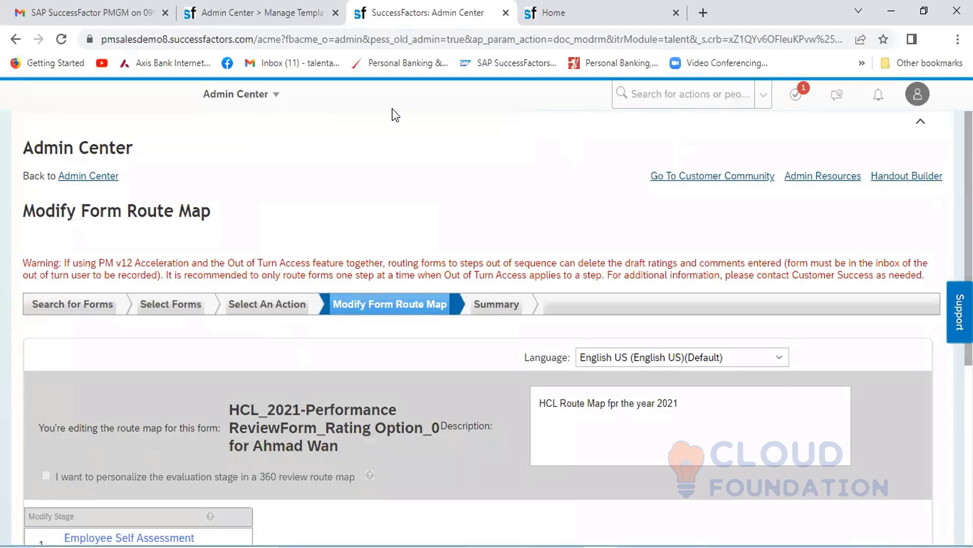
- Return to the Admin Center and open Performance Management Feature Settings to review which features can be enabled
left_click(275, 96)
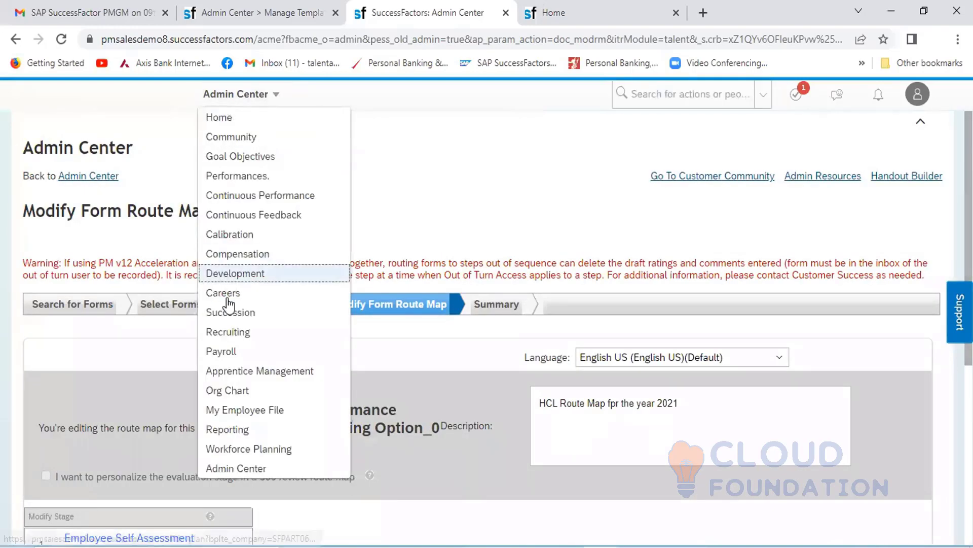
left_click(232, 470)
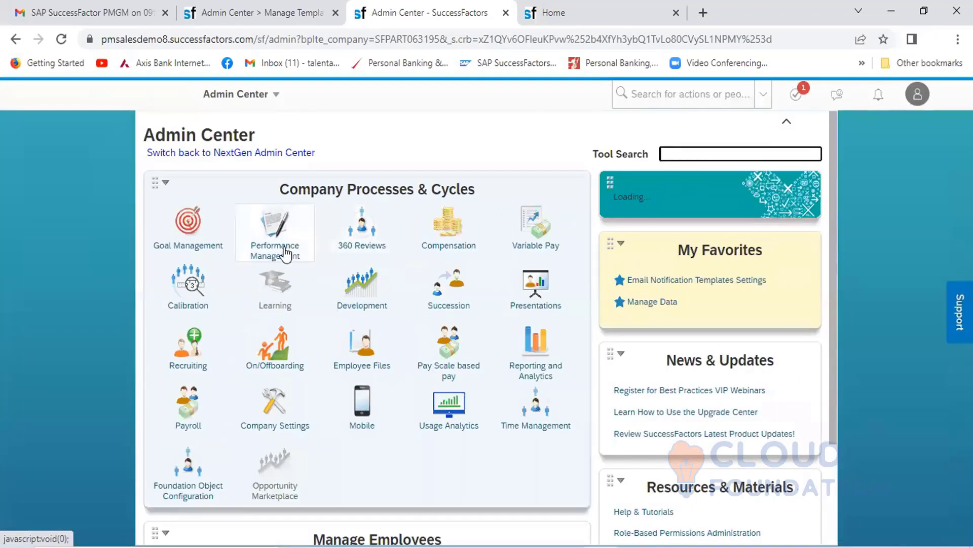
left_click(287, 252)
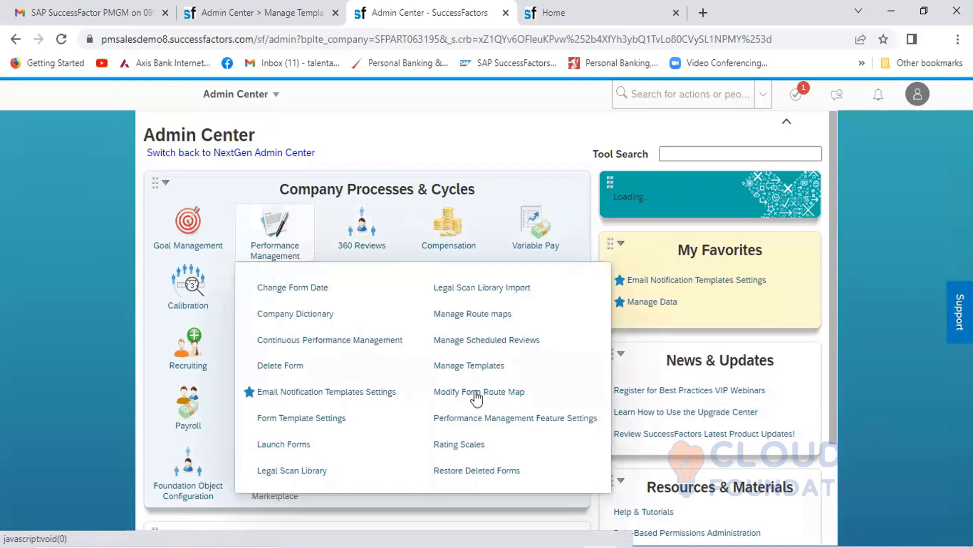
left_click(499, 423)
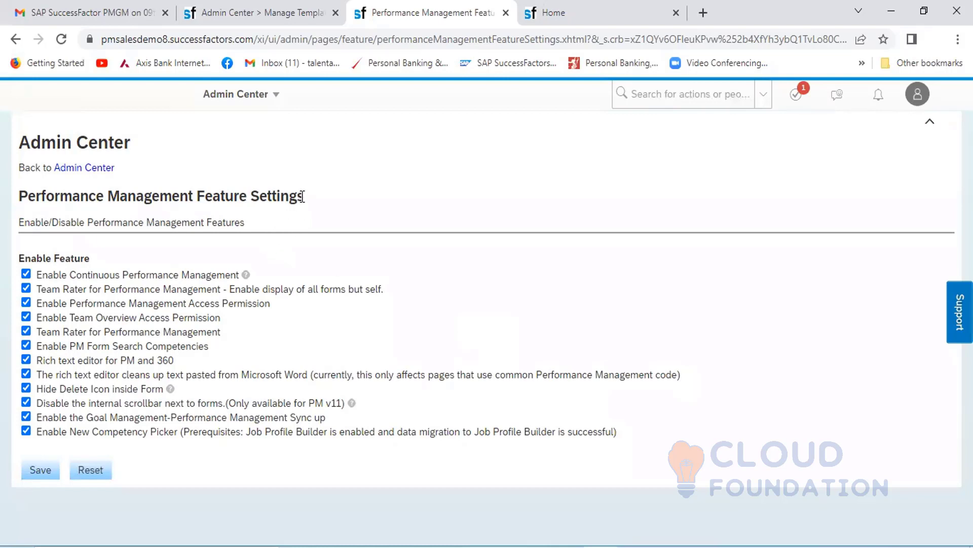
left_click_drag(304, 197, 17, 200)
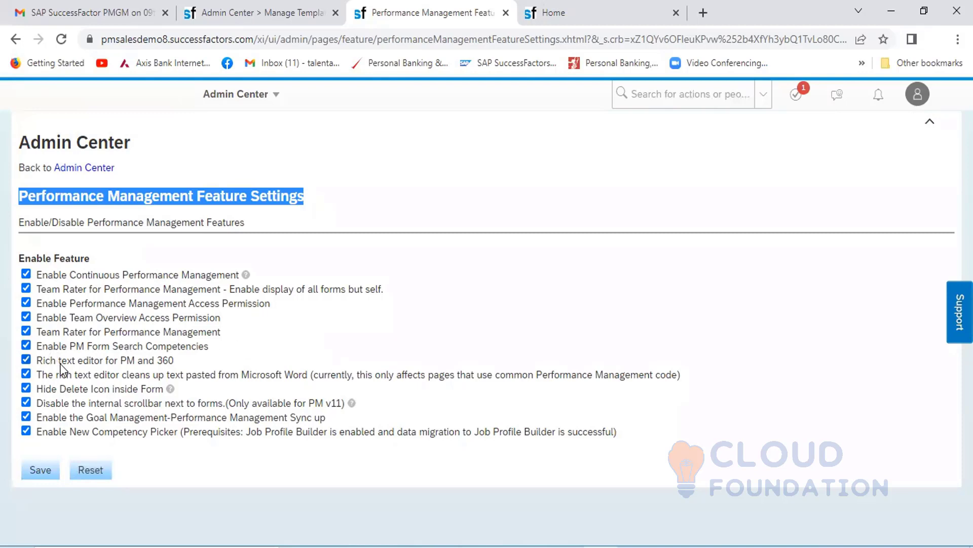
left_click(60, 467)
- Search the actions for "Goal management" and open Goal Management Feature Settings to review its features
left_click(658, 99)
type("G")
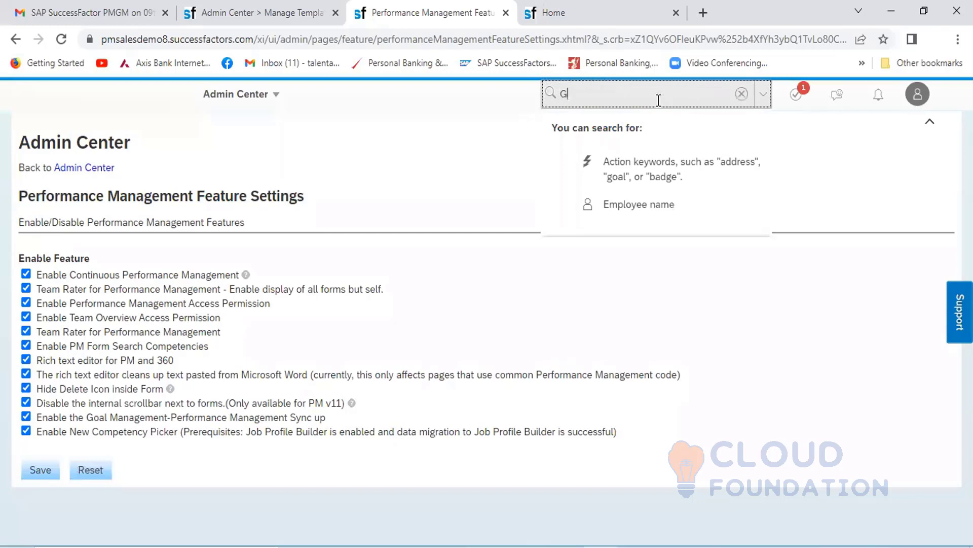
type("oal maanage")
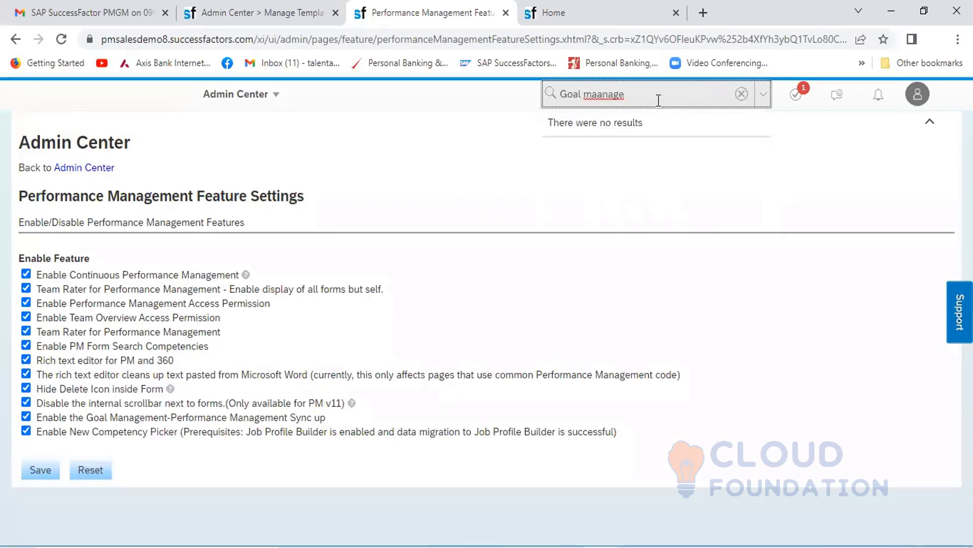
key("BackSpace")
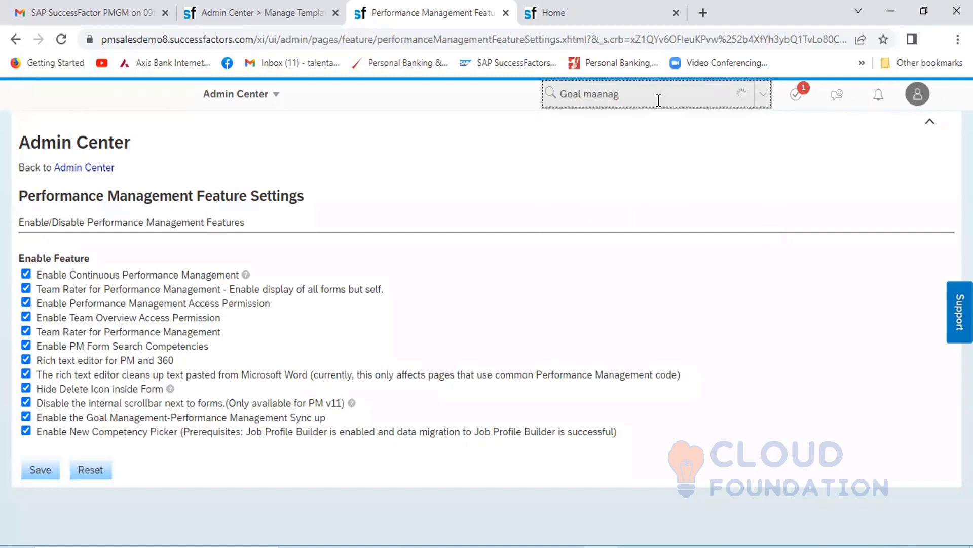
key("BackSpace")
key("BackSpace")
key("BackSpace")
key("BackSpace")
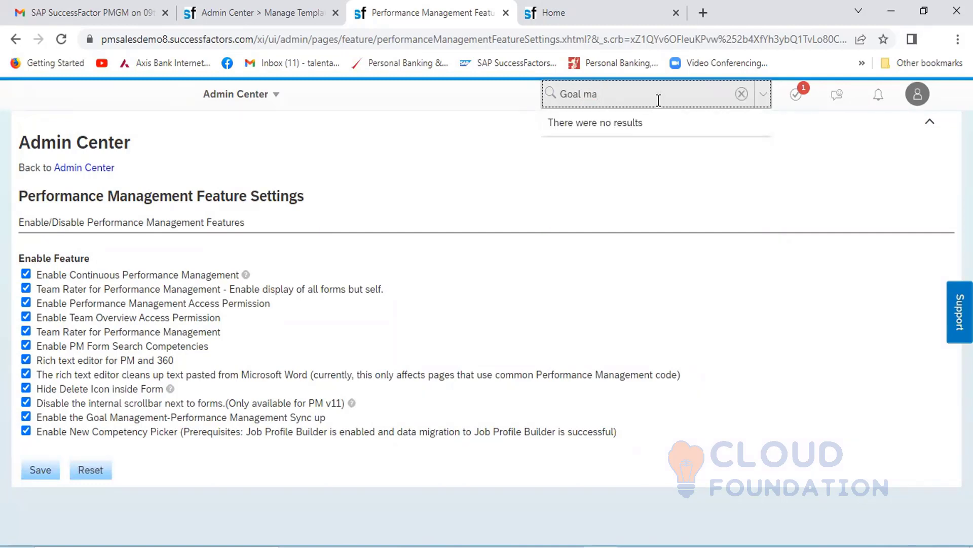
type("nagement")
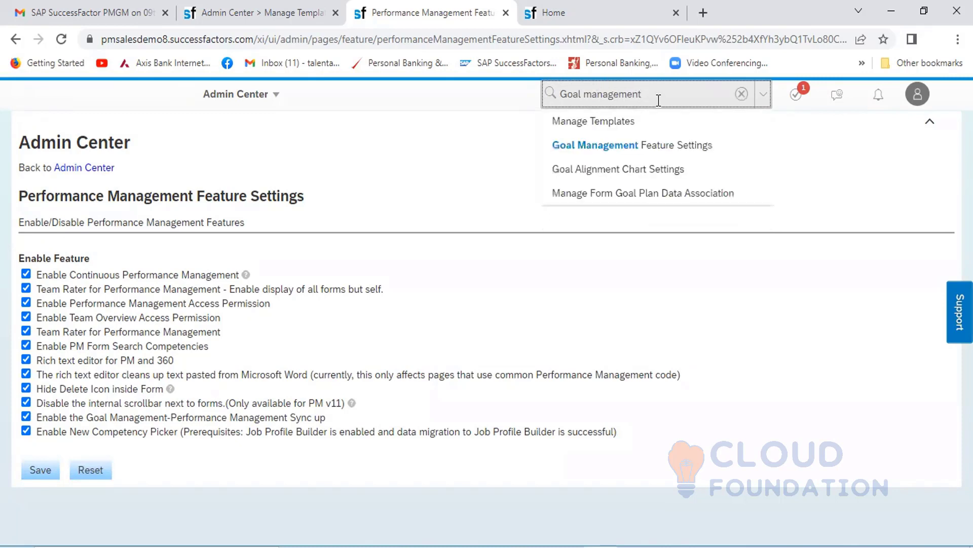
left_click(648, 150)
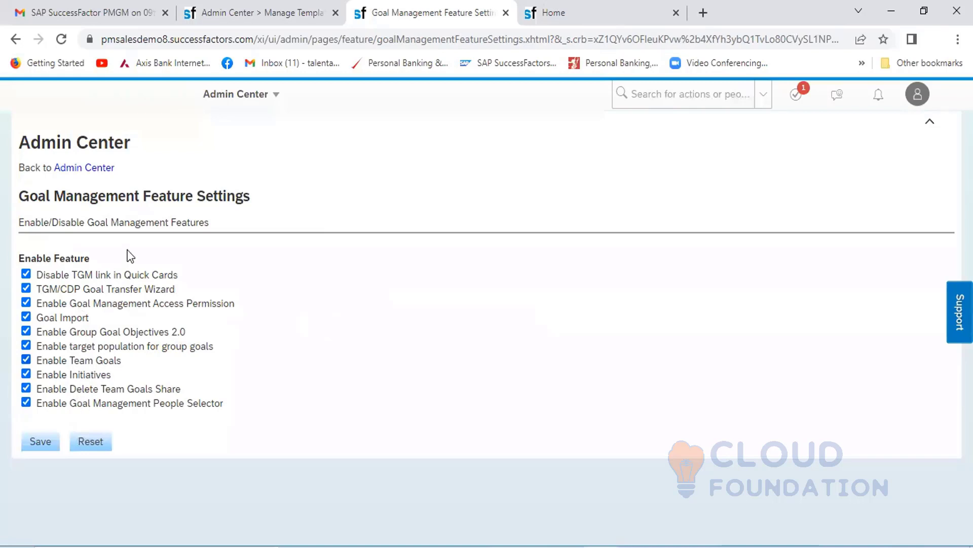
left_click_drag(253, 202, 42, 185)
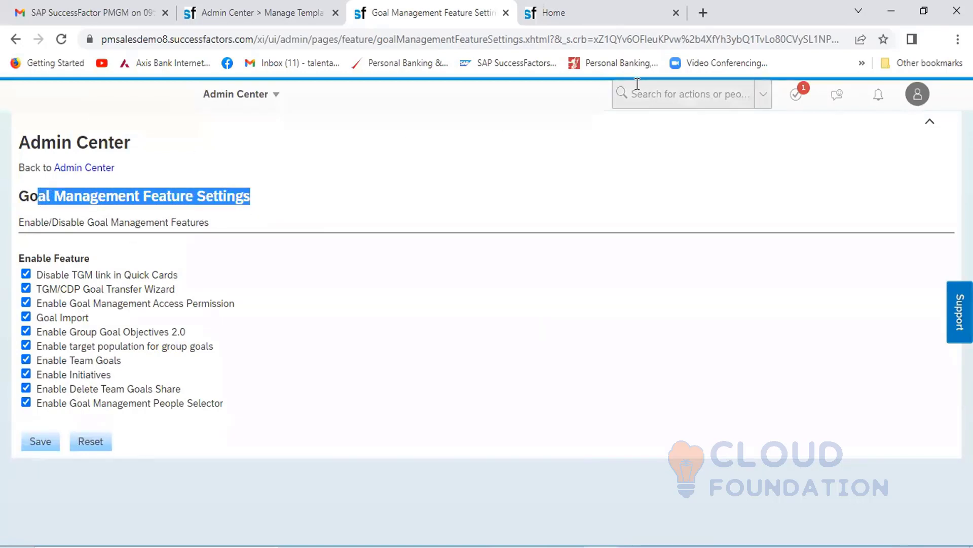
- Search the actions for "Performance" and open Performance Management Feature Settings again
left_click(652, 95)
type("Pe")
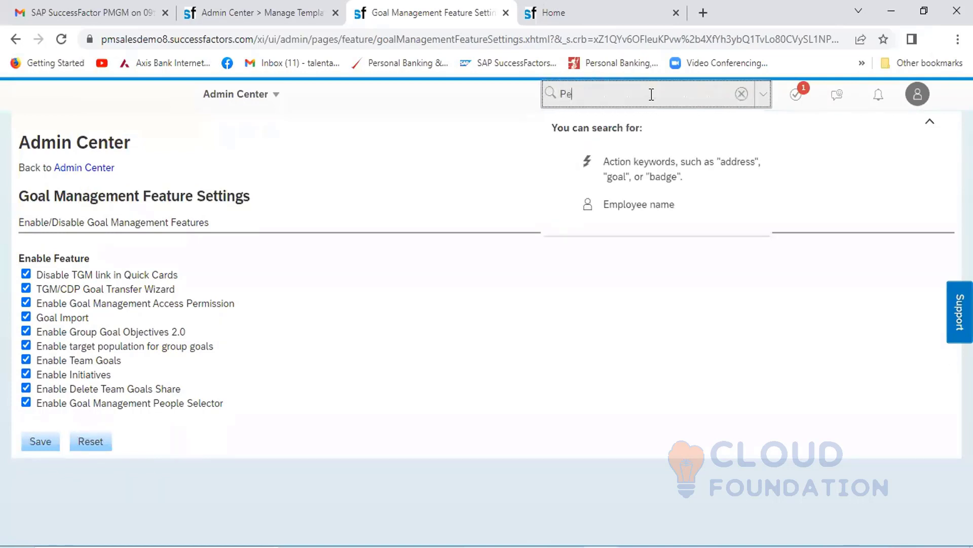
type("rformance")
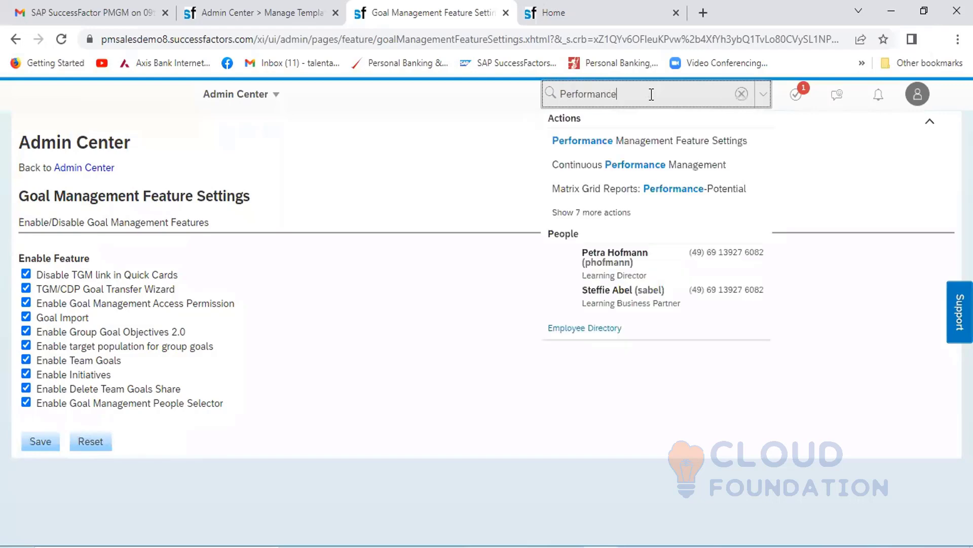
left_click(642, 142)
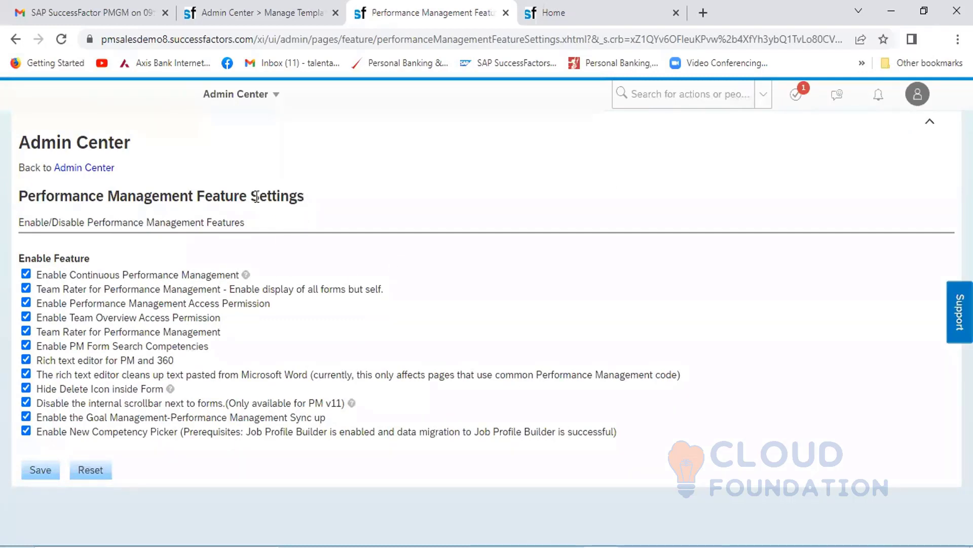
left_click_drag(305, 197, 19, 197)
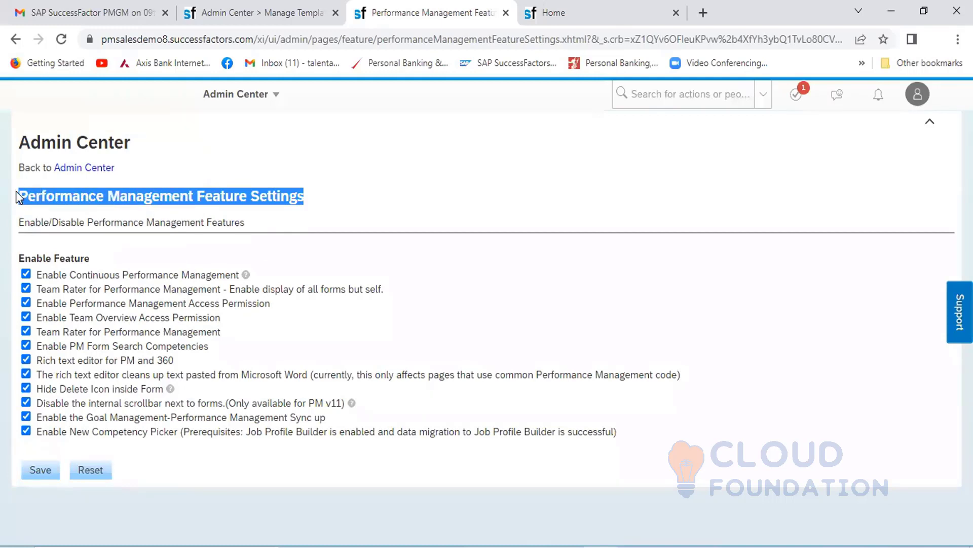
- Return to the Admin Center and show the Performance Management tools
left_click(272, 99)
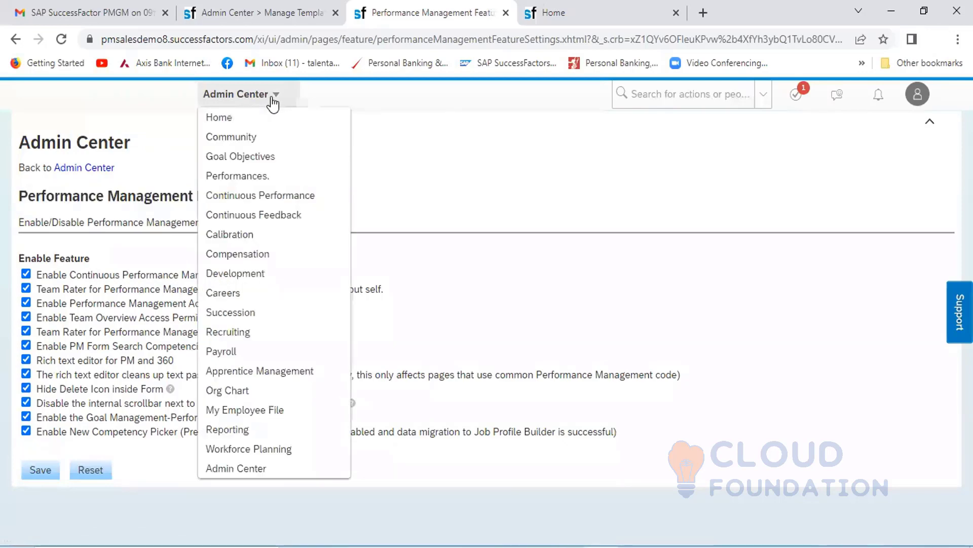
left_click(235, 472)
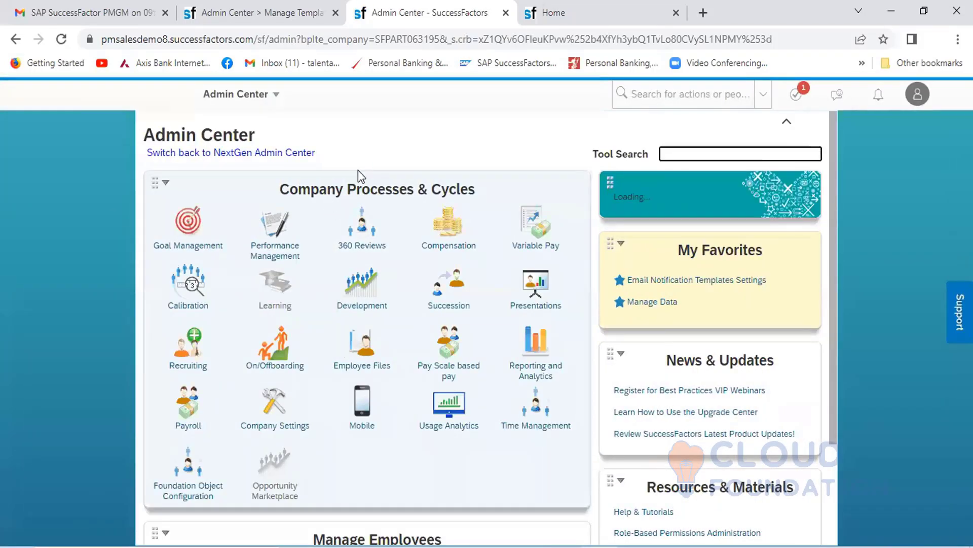
left_click(282, 246)
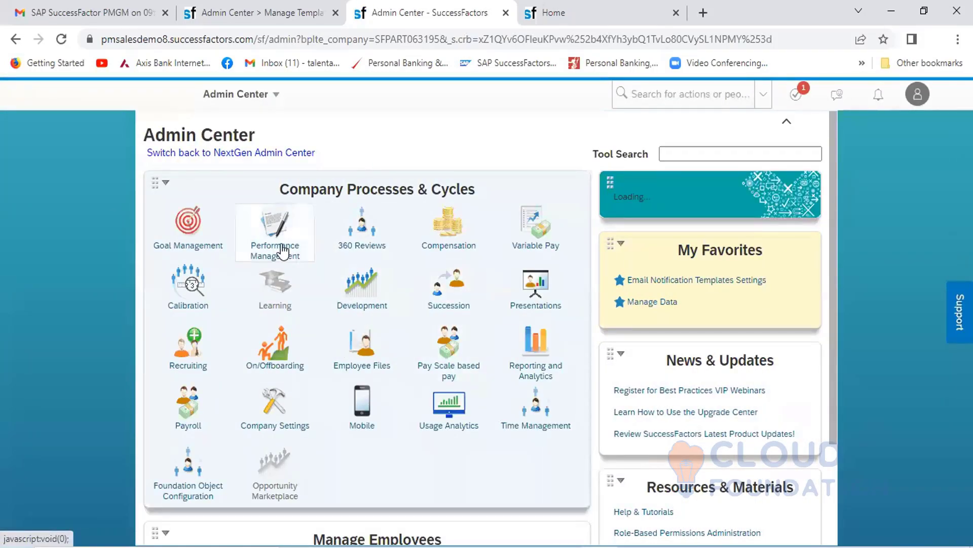